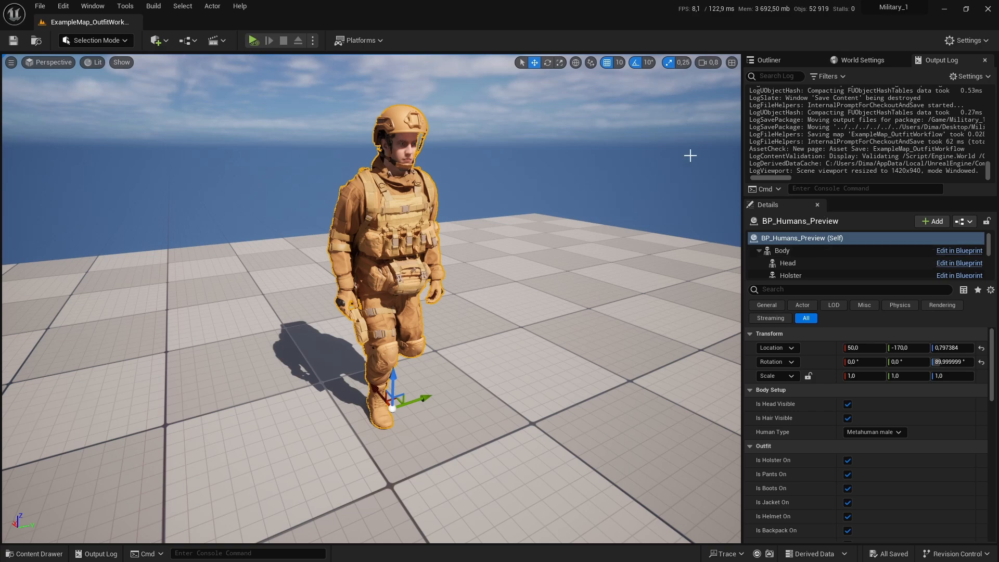
Step: Frame the selected character and orbit around it to inspect its outfit
right_drag(640, 190, 638, 177)
key(f)
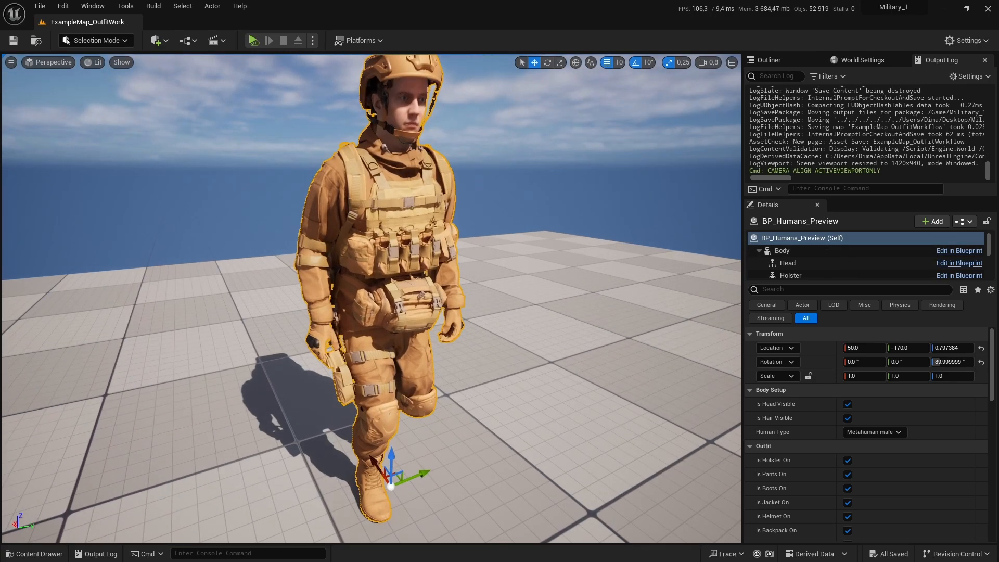
mouse_move(604, 204)
alt+mouse_down()
mouse_move(499, 202)
mouse_move(601, 200)
mouse_move(605, 210)
alt+mouse_up()
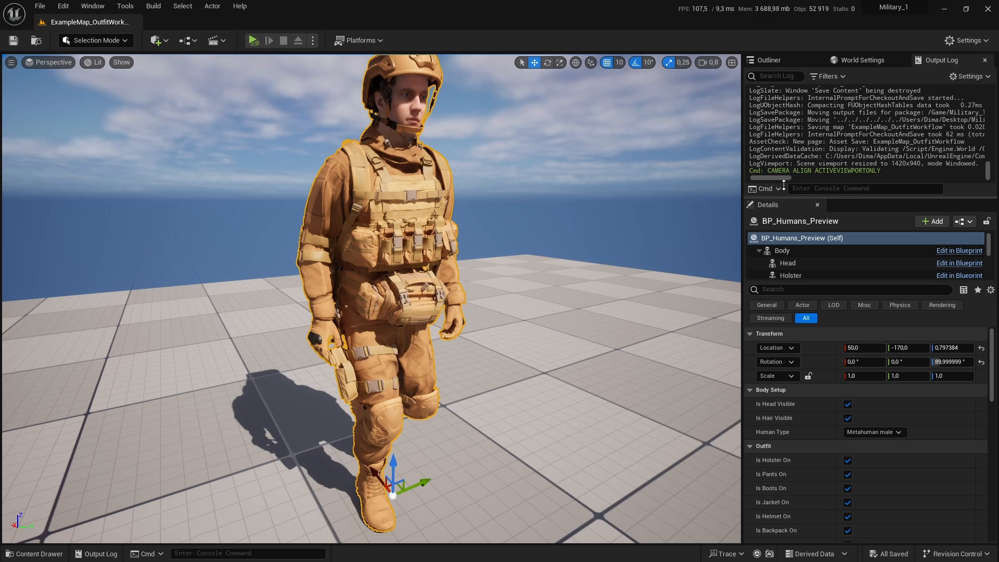
drag(783, 185, 783, 106)
scroll(859, 392, down, 2)
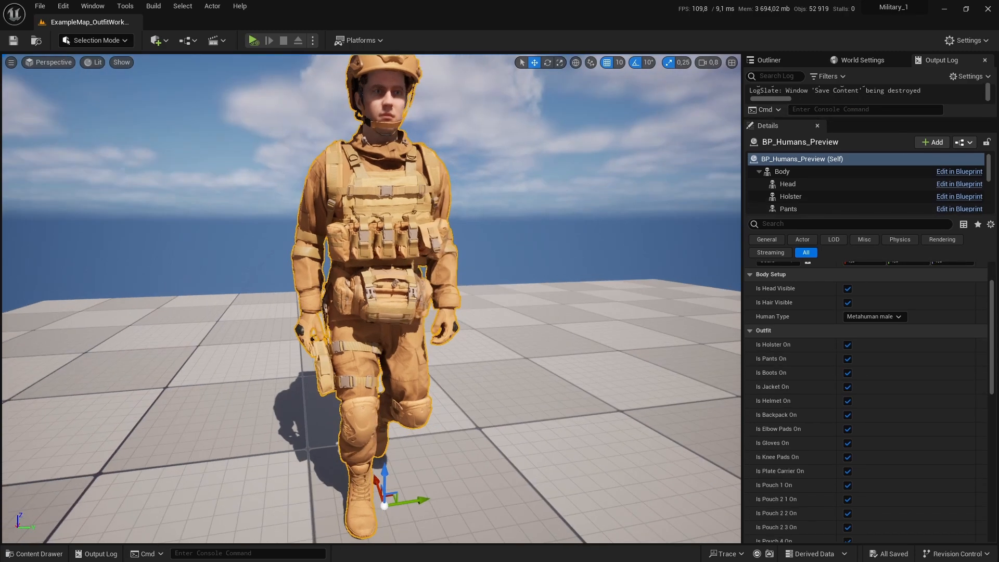
alt+drag(499, 291, 562, 305)
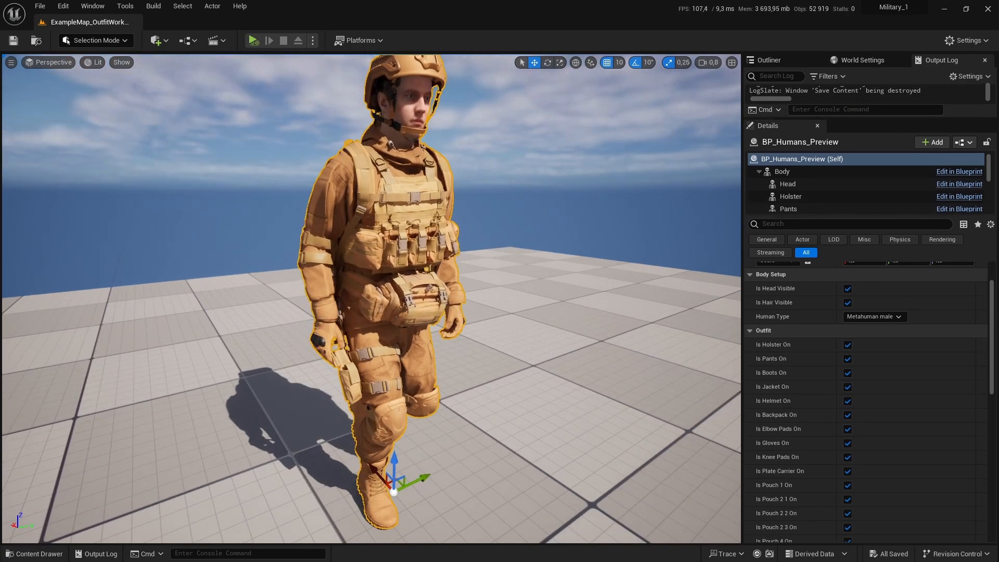
mouse_move(500, 322)
alt+mouse_down()
mouse_move(536, 338)
mouse_move(500, 328)
alt+mouse_up()
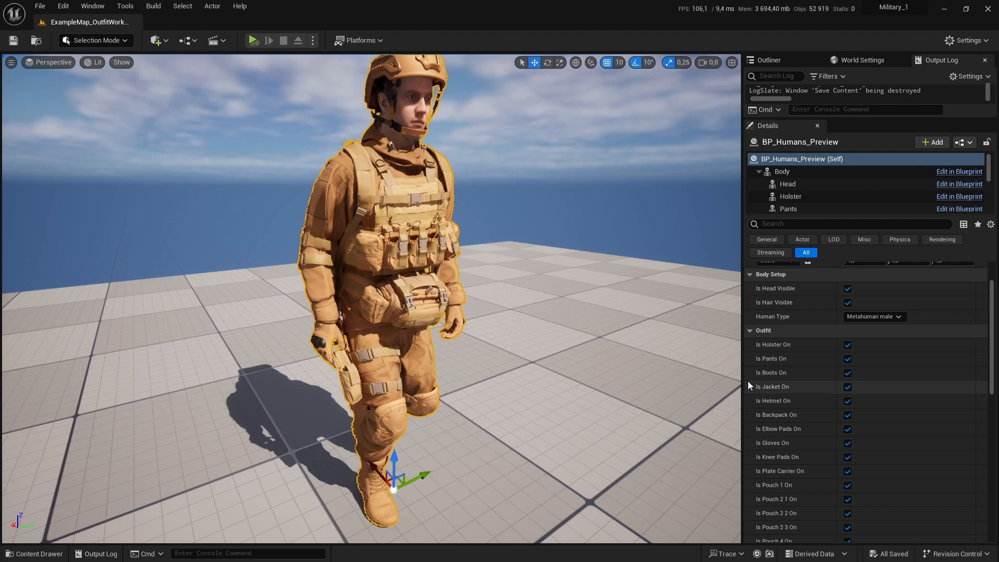
scroll(485, 363, down, 12)
scroll(485, 363, up, 12)
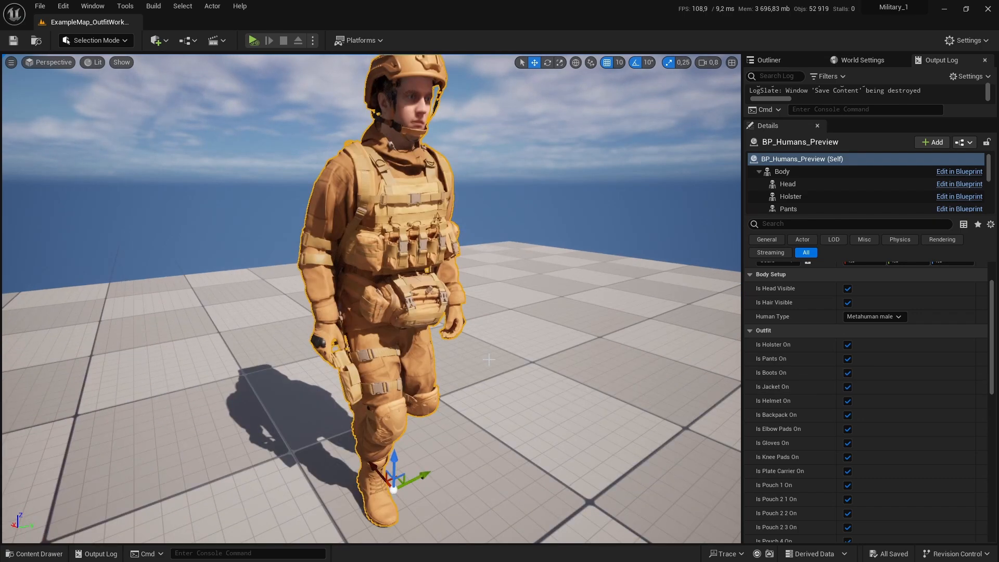
scroll(485, 363, down, 4)
alt+drag(485, 363, 472, 341)
scroll(485, 363, up, 3)
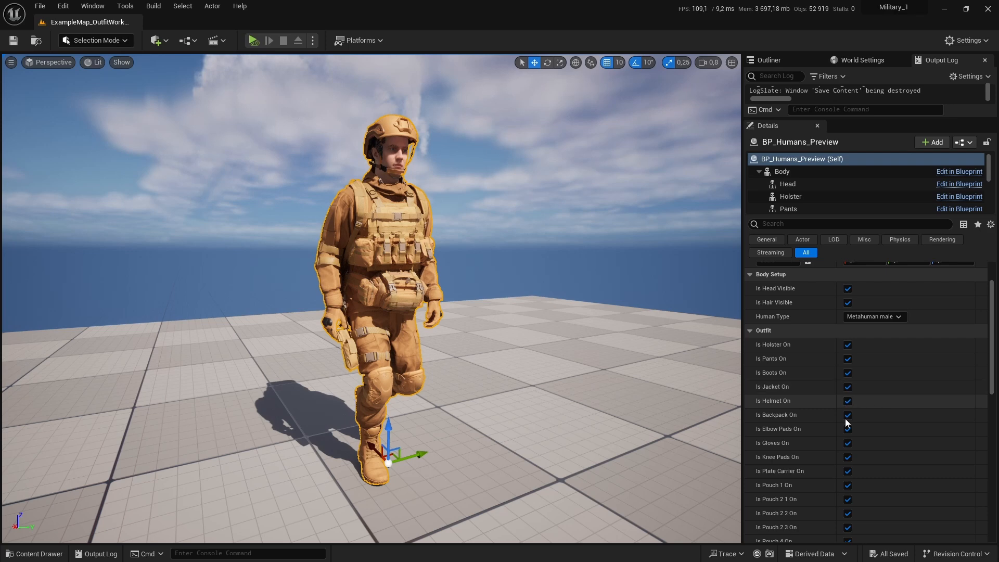
Step: Turn off the holster, helmet, backpack, elbow pads and gloves outfit options on BP_Humans_Preview
click(847, 347)
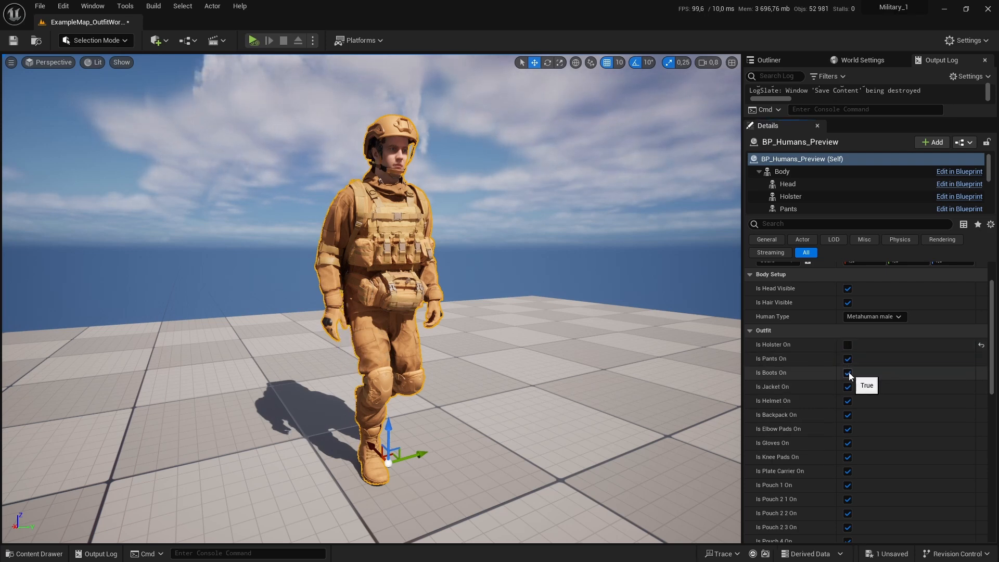
click(850, 404)
click(849, 415)
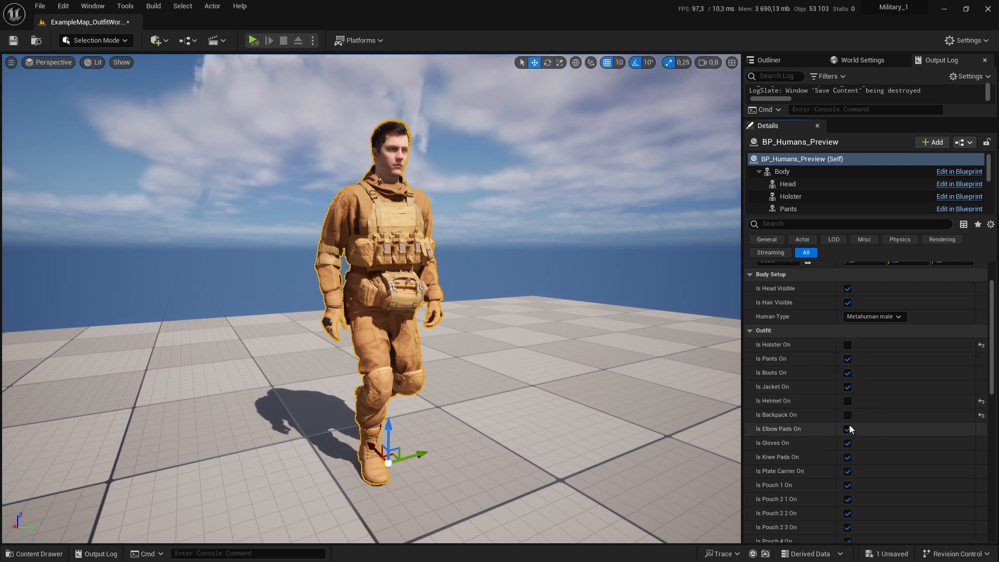
click(849, 430)
click(849, 444)
Step: Select the Body component and set its Anim to Play to None
click(782, 171)
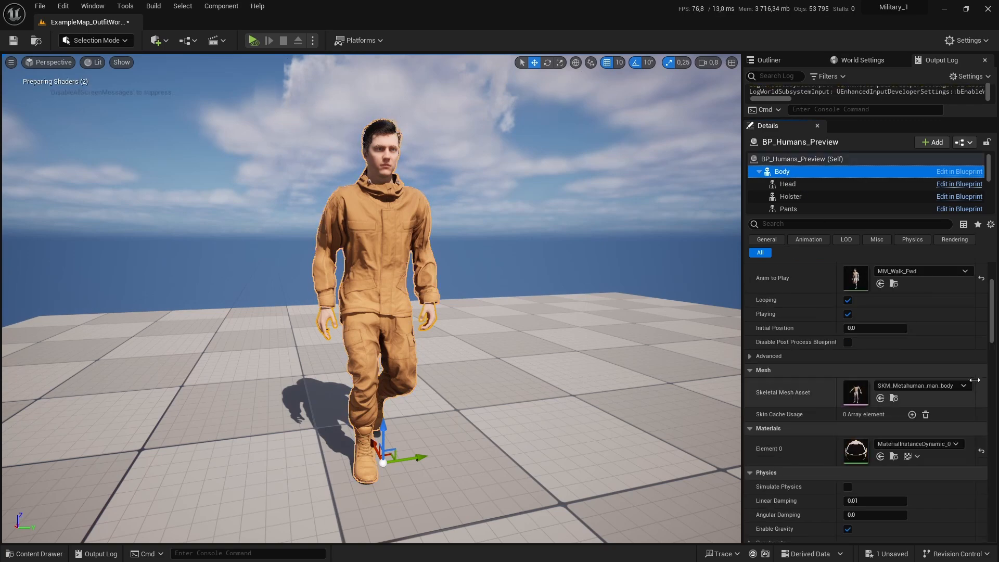
alt+drag(558, 265, 578, 269)
scroll(468, 252, up, 4)
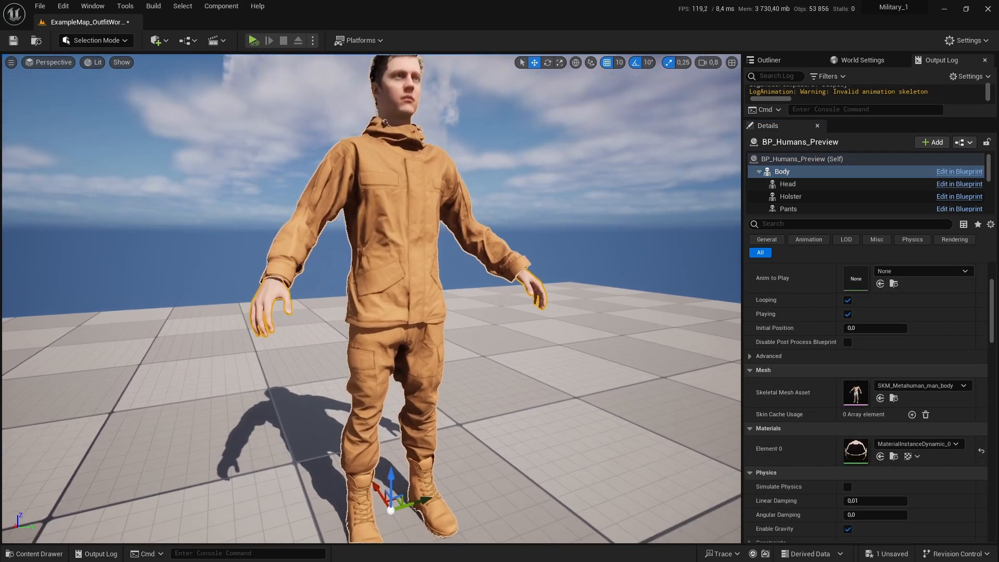
scroll(468, 252, down, 5)
key(f)
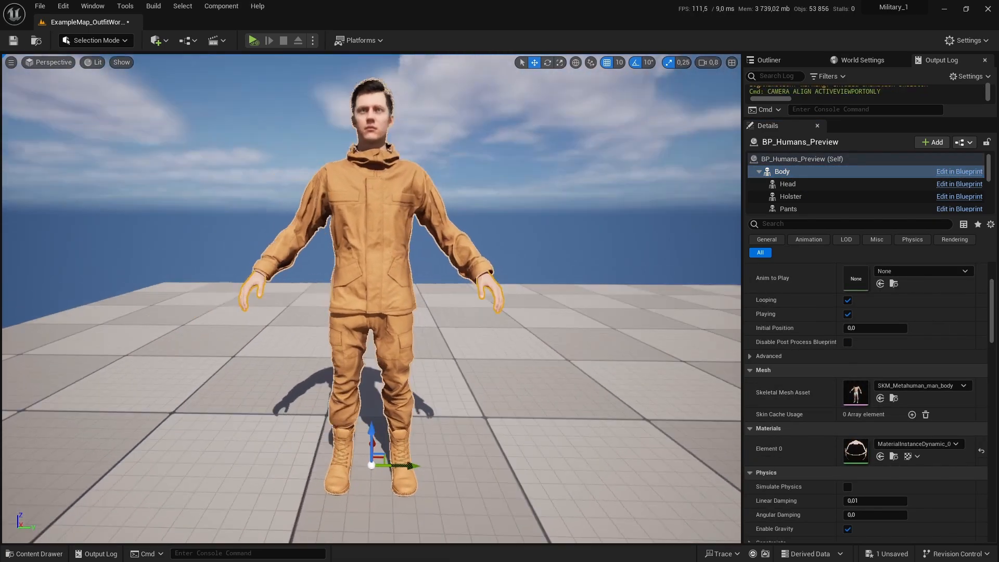
scroll(395, 280, up, 2)
scroll(396, 279, up, 1)
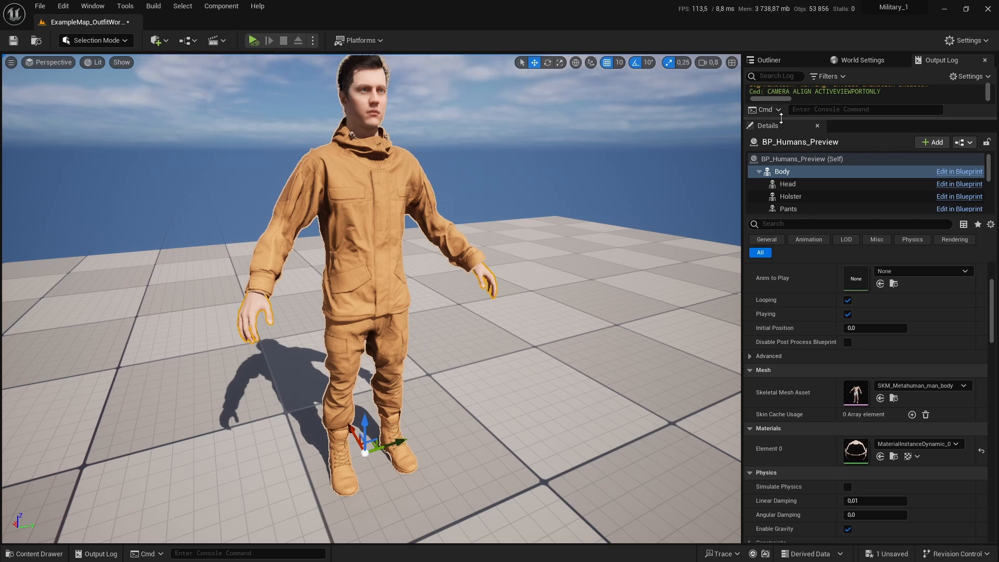
Step: Open the Outliner and select the Jacket component of BP_Humans_Preview
drag(780, 118, 779, 166)
click(769, 60)
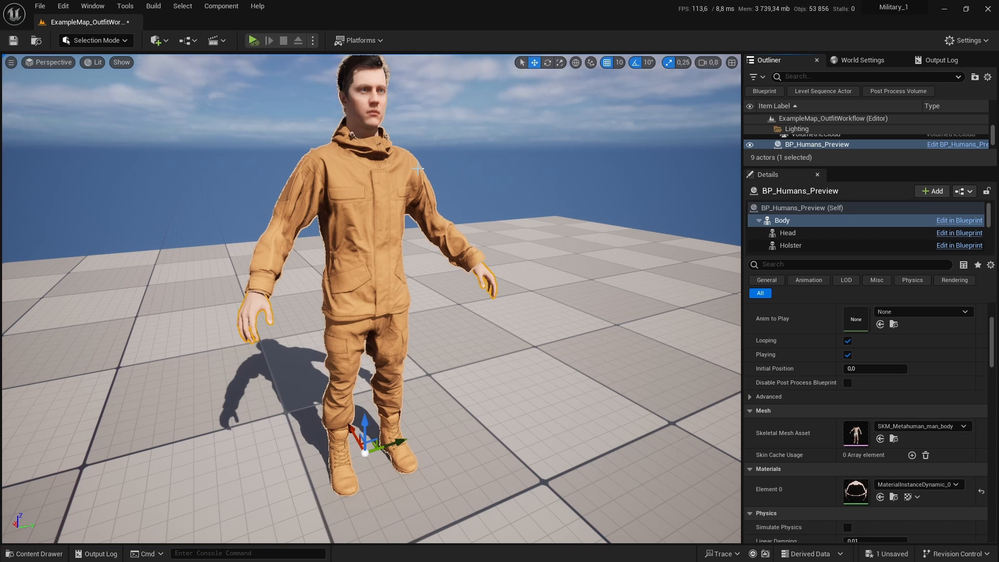
scroll(417, 168, up, 5)
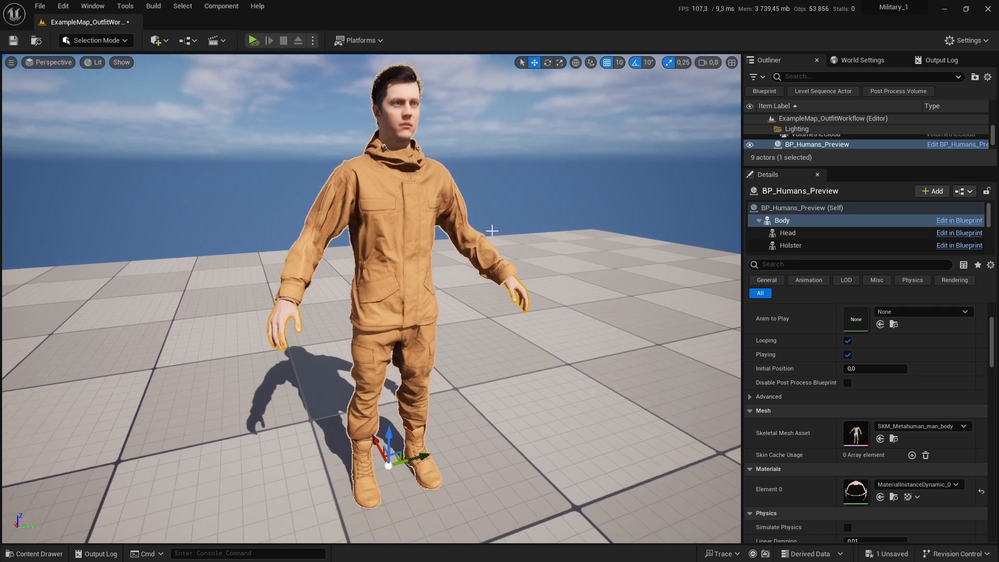
key(ctrl+space)
key(ctrl+space)
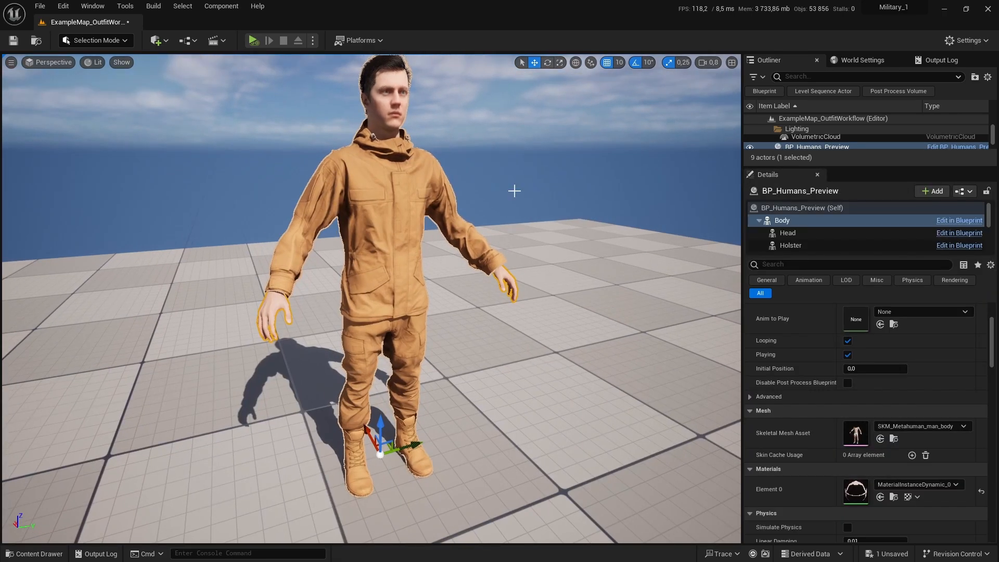
scroll(390, 213, up, 5)
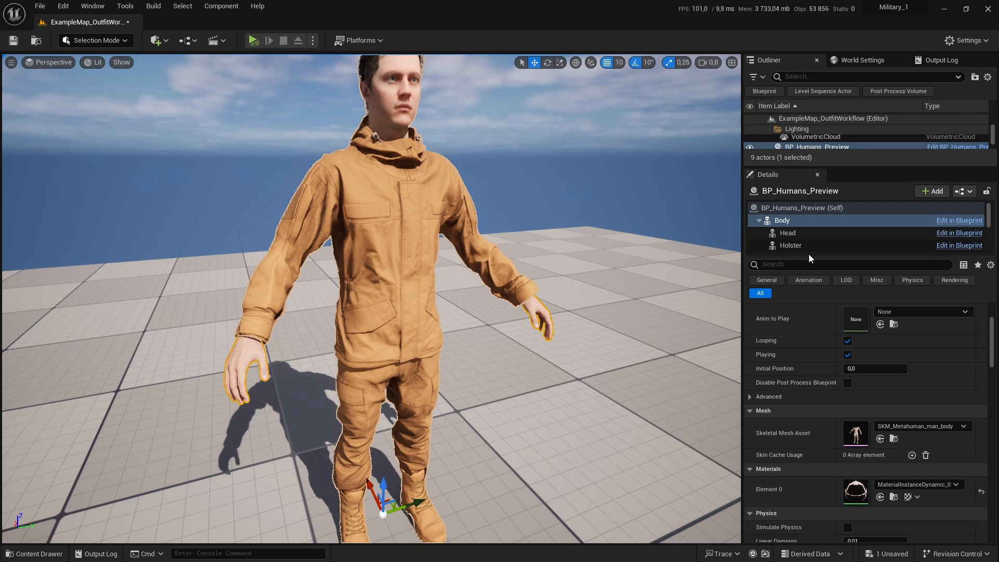
scroll(797, 225, down, 3)
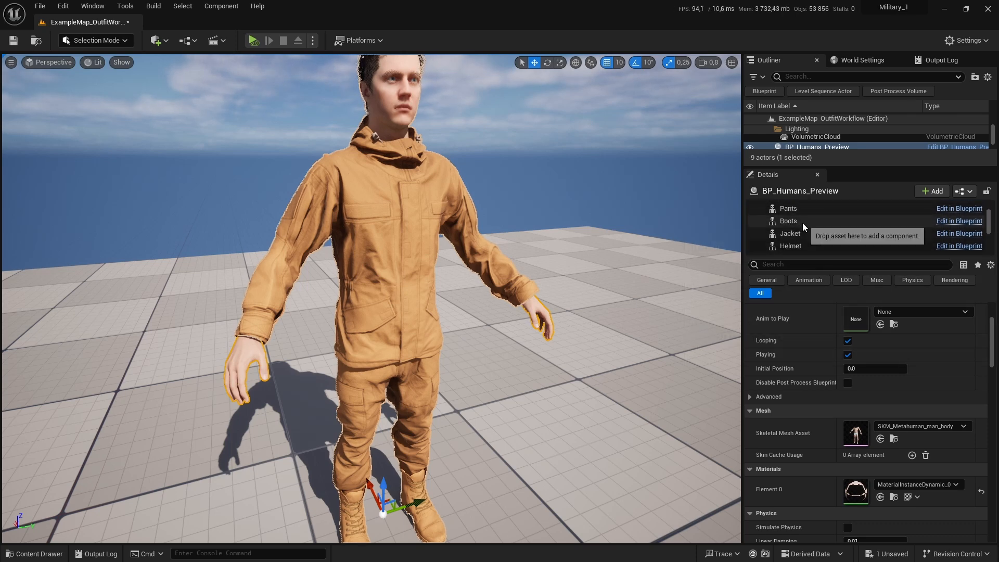
click(803, 232)
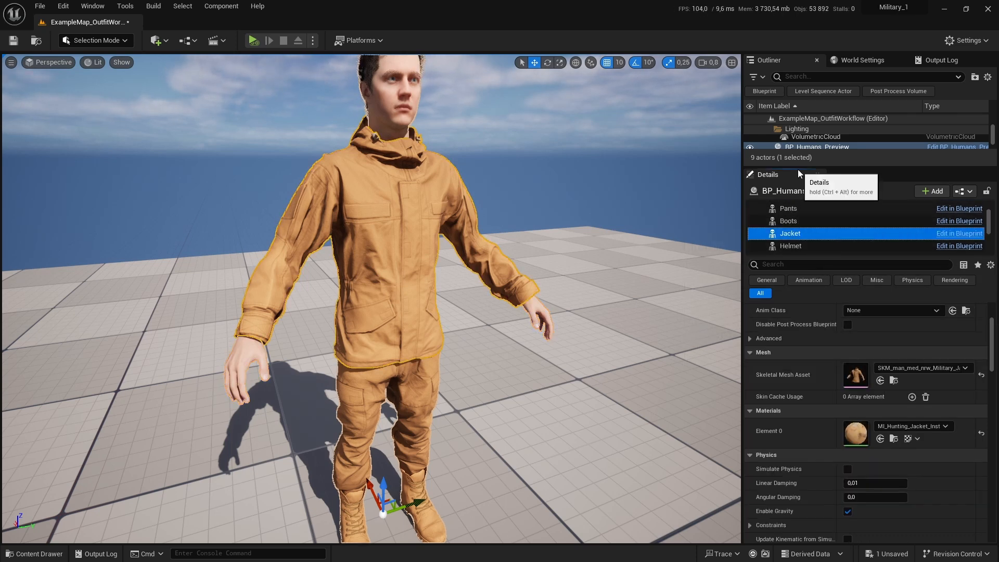
Step: Widen the side panels and browse to the jacket's skeletal mesh asset in the Content Browser
drag(800, 167, 797, 249)
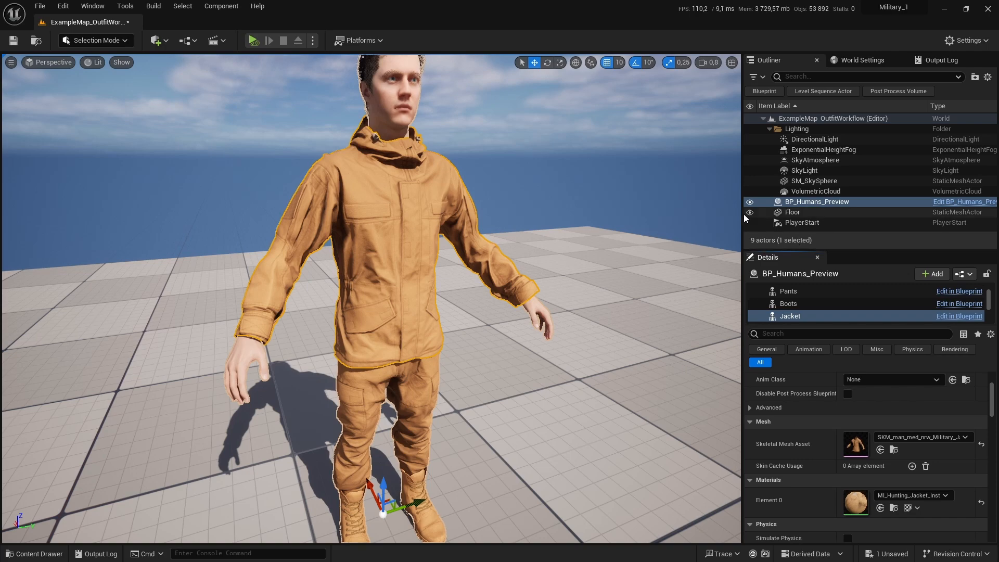
drag(745, 214, 656, 216)
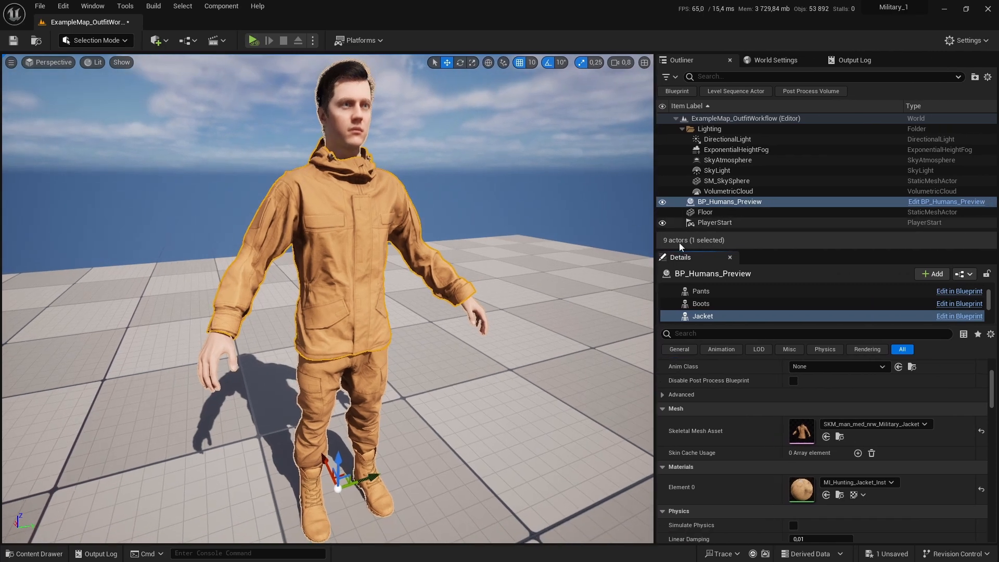
click(839, 436)
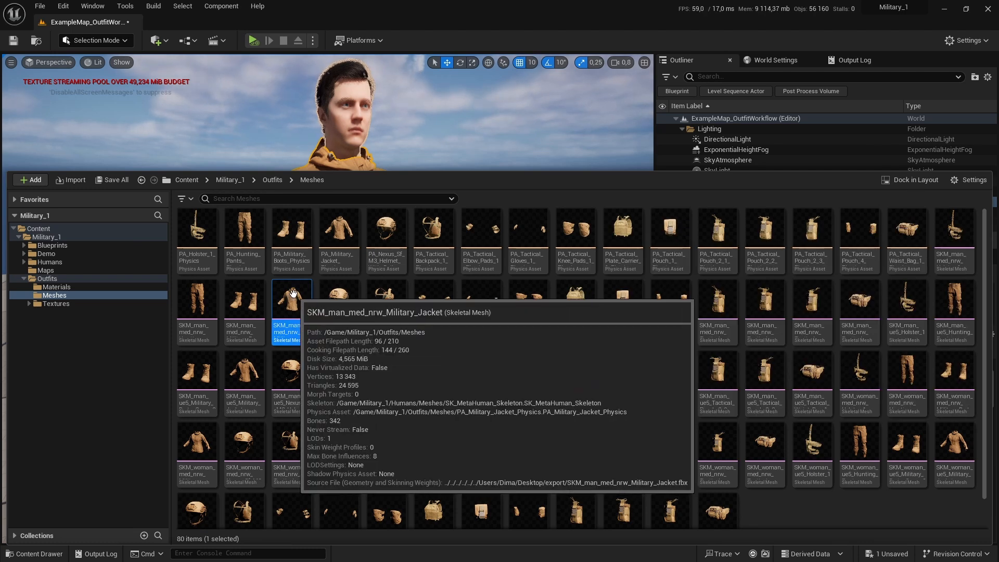
right_click(293, 294)
mouse_move(341, 385)
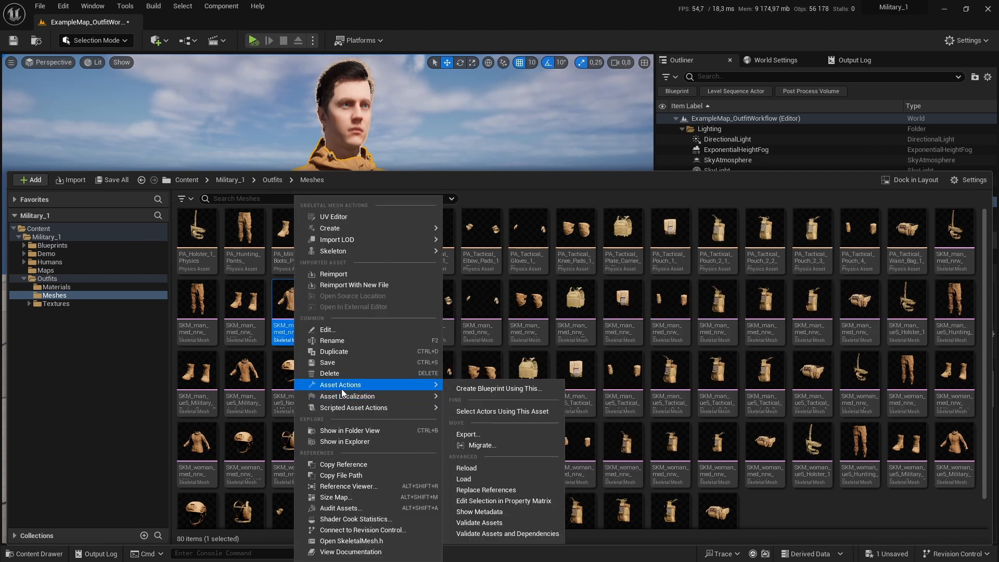
click(281, 299)
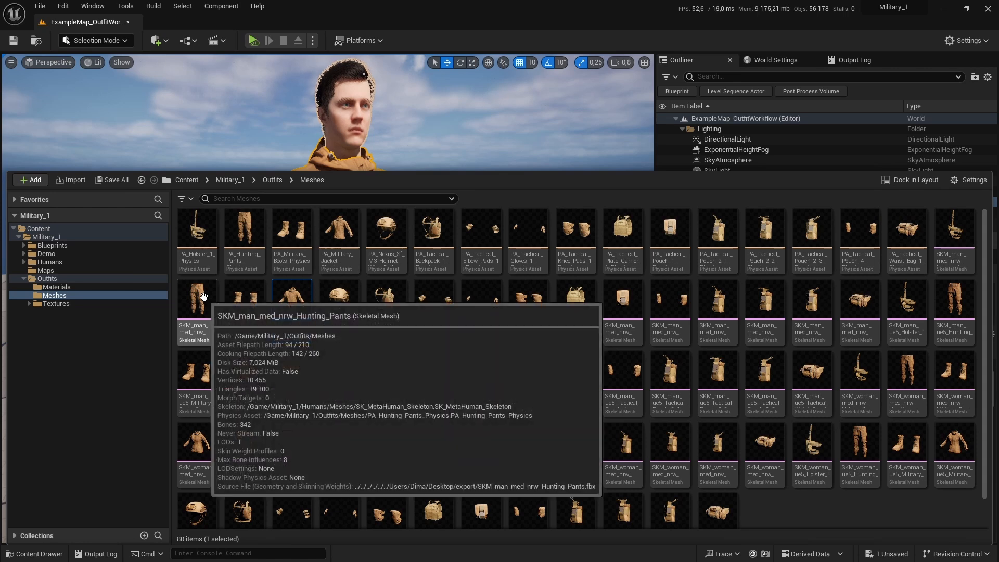
Step: Add the SKM_man_med_nrw_Hunting_Pants mesh to the selection and export both meshes as FBX files to the Desktop
ctrl+click(203, 296)
right_click(291, 322)
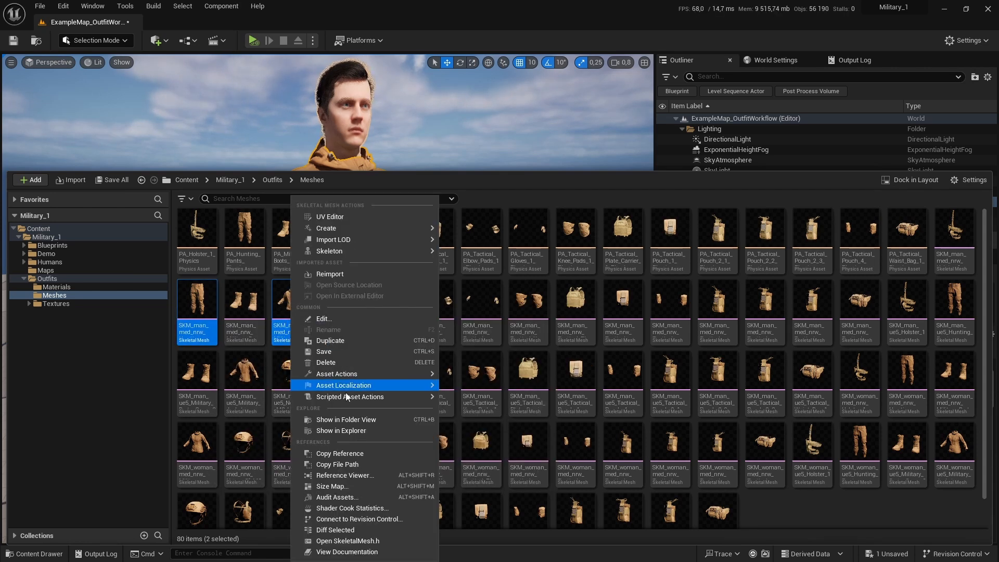
click(473, 417)
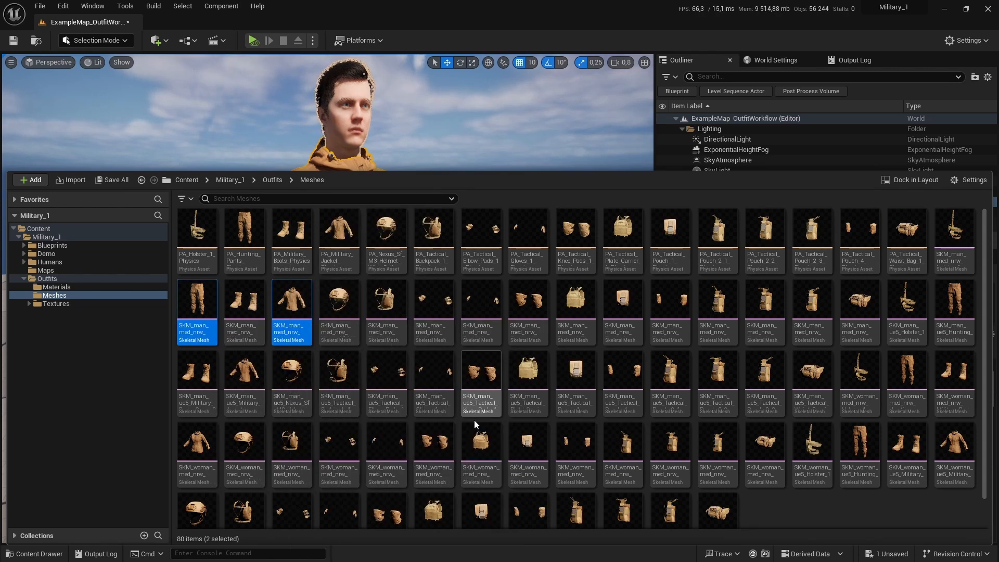
click(44, 118)
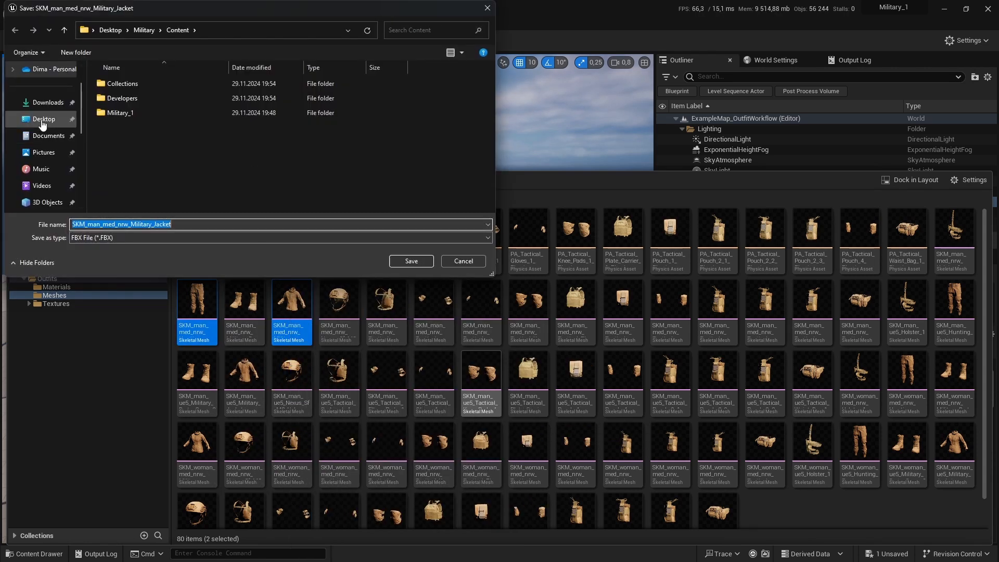
click(411, 262)
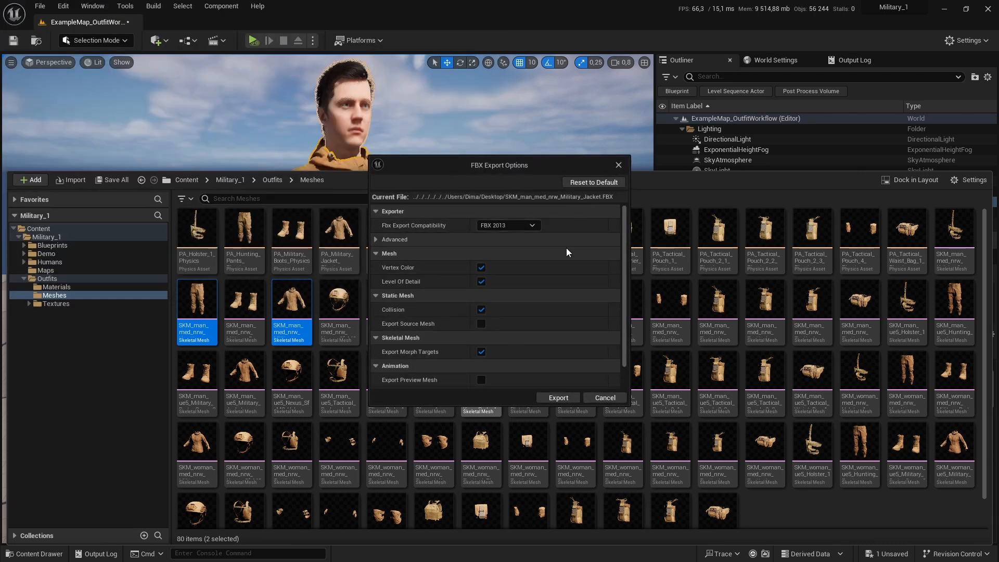
click(573, 392)
click(415, 261)
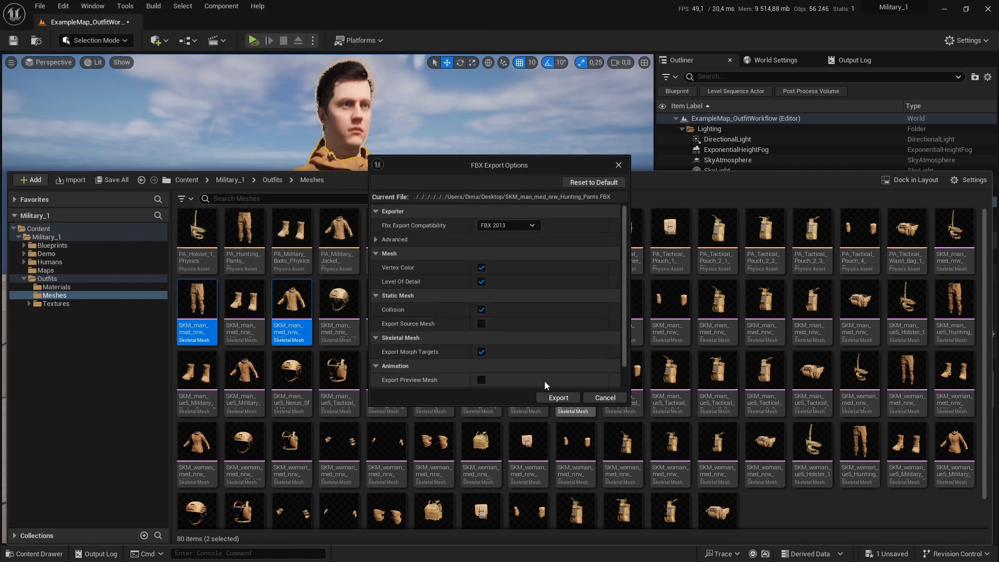
click(547, 397)
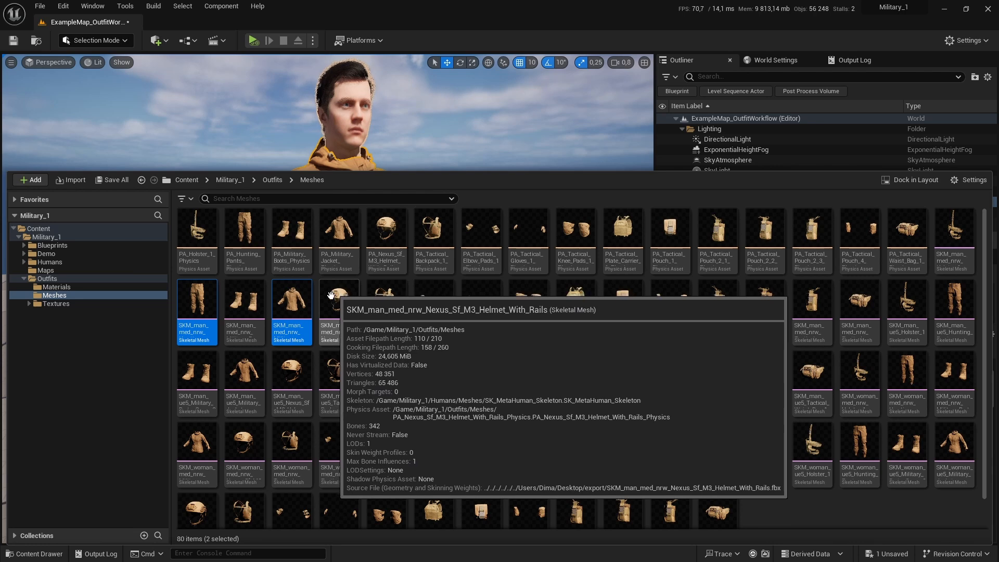
Step: Select the Body component and browse to its SKM_Metahuman_man_body skeletal mesh asset in the Content Browser
click(376, 109)
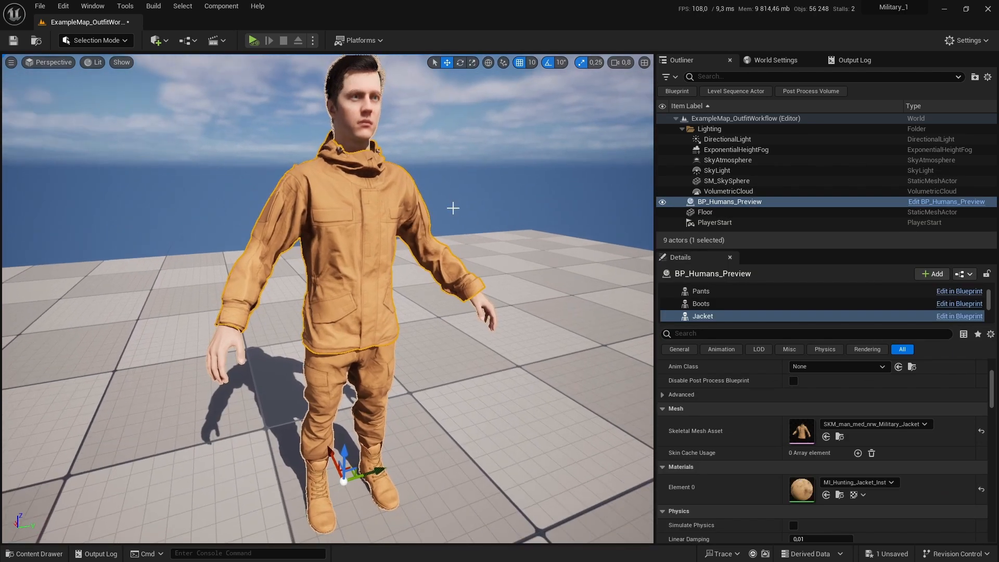
scroll(704, 302, up, 5)
click(716, 302)
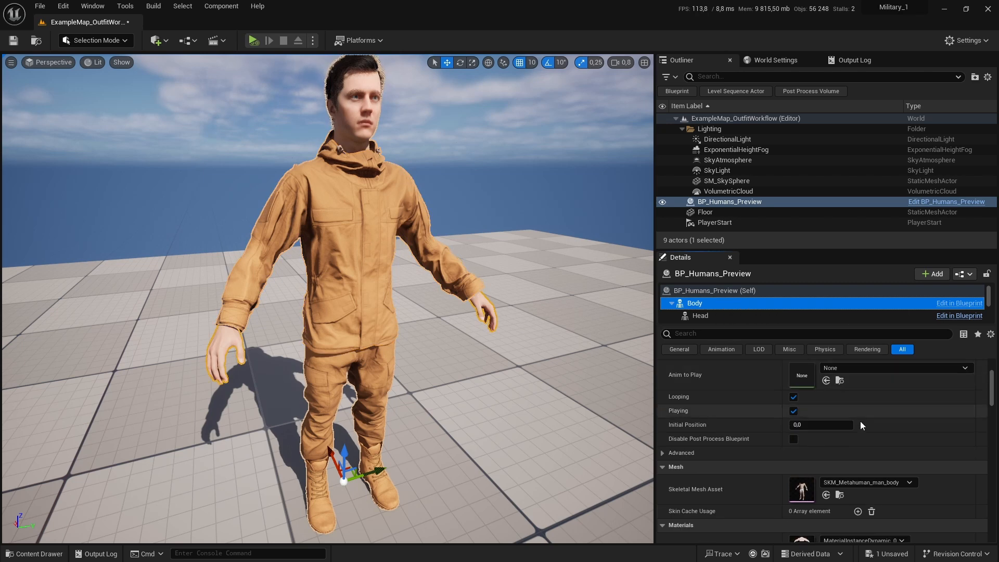
click(839, 494)
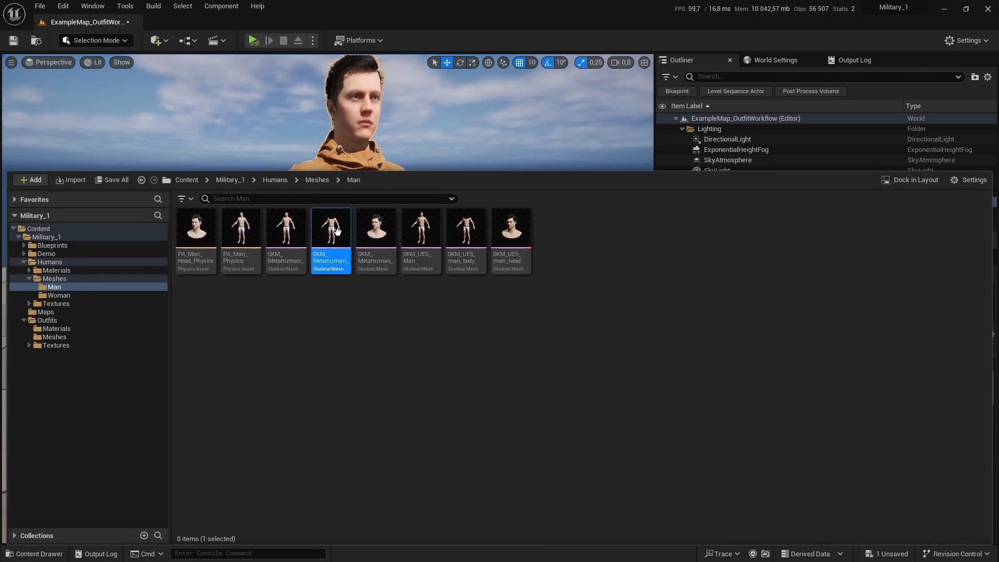
Step: Export the SKM_Metahuman_man skeletal mesh as an FBX file to the Desktop
click(298, 243)
right_click(286, 231)
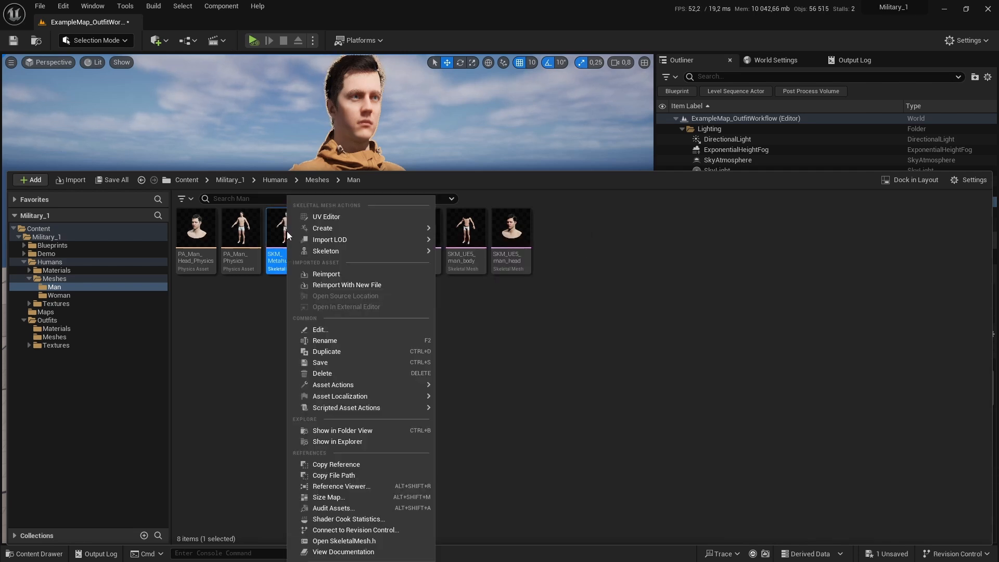
mouse_move(340, 385)
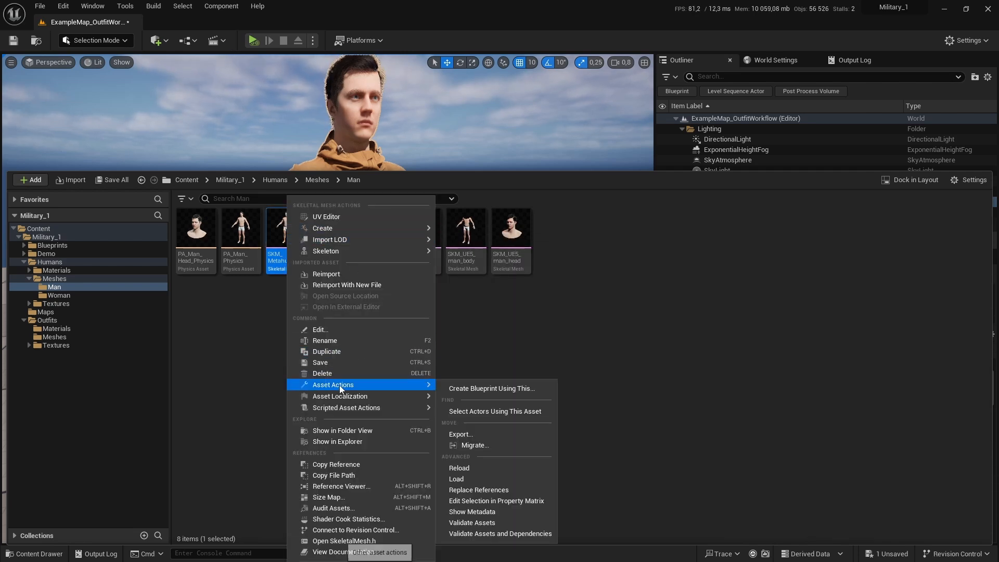
click(483, 434)
click(44, 118)
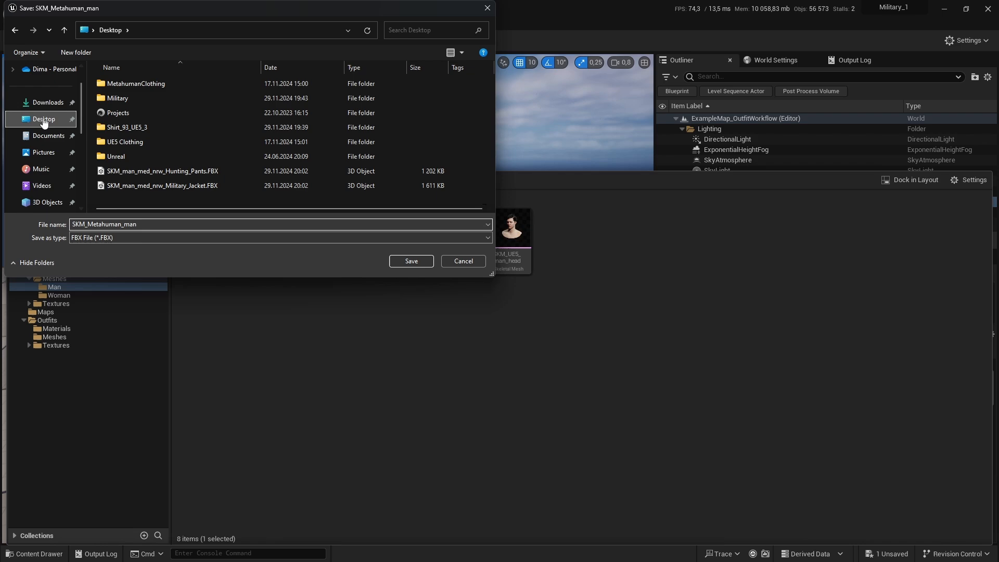
click(400, 261)
click(547, 394)
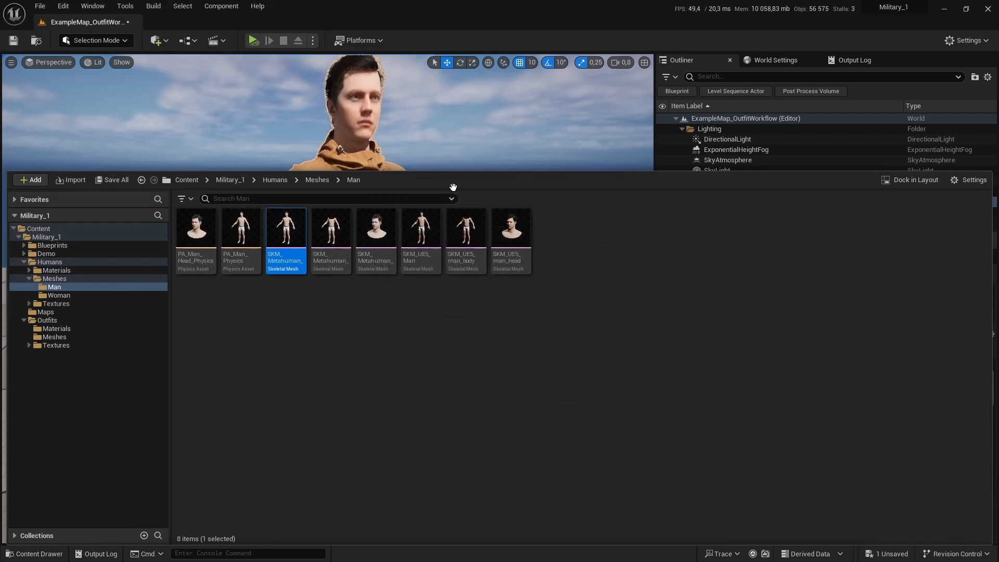
click(452, 135)
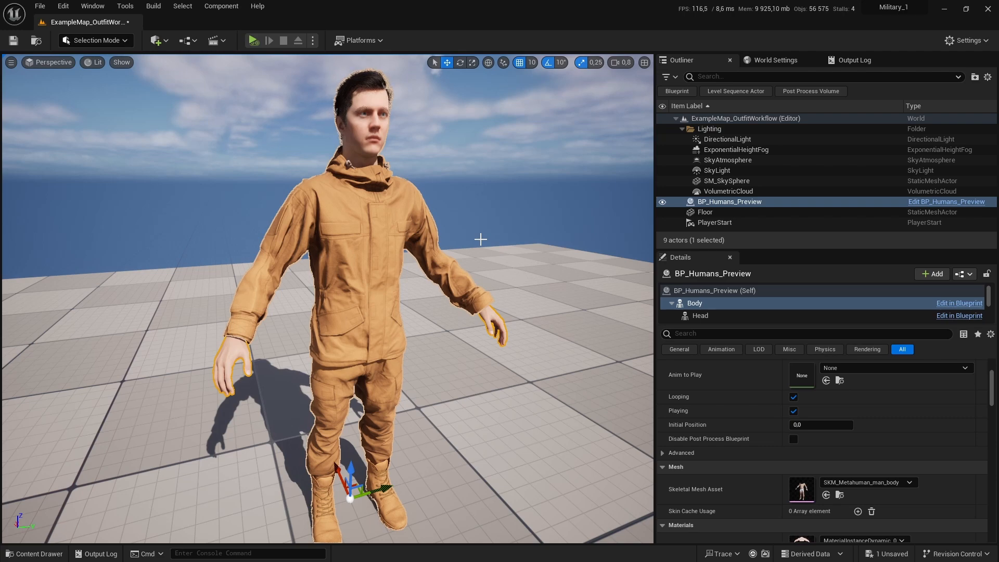
Step: Switch to Blender and delete all default objects from the startup scene
key(alt+Tab)
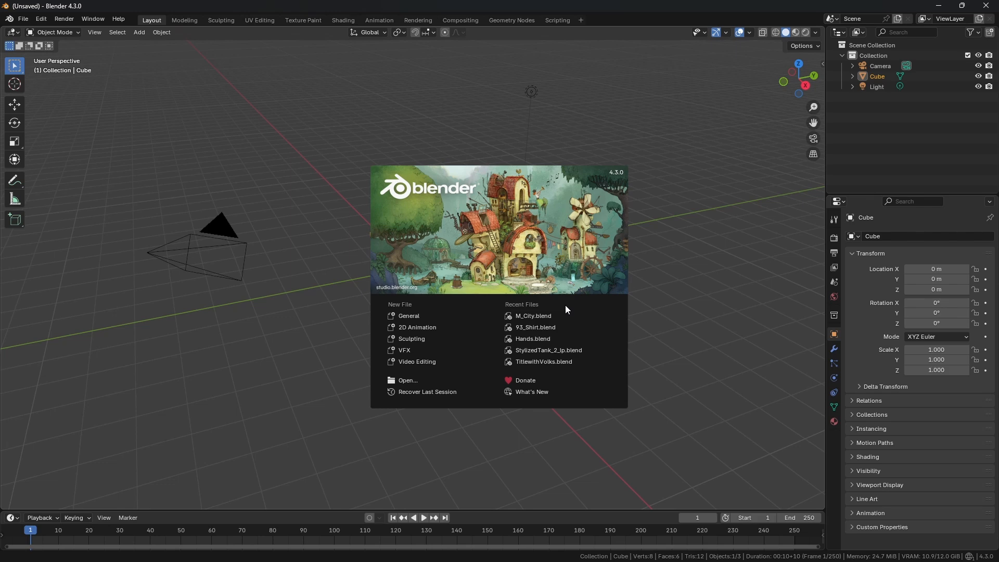
click(580, 89)
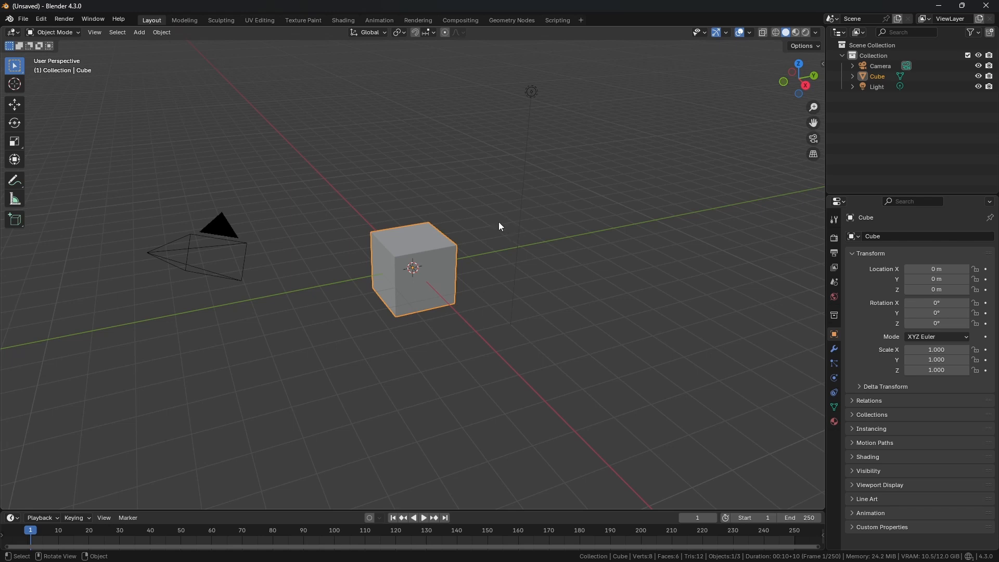
middle_drag(495, 224, 359, 180)
key(a)
drag(176, 60, 648, 385)
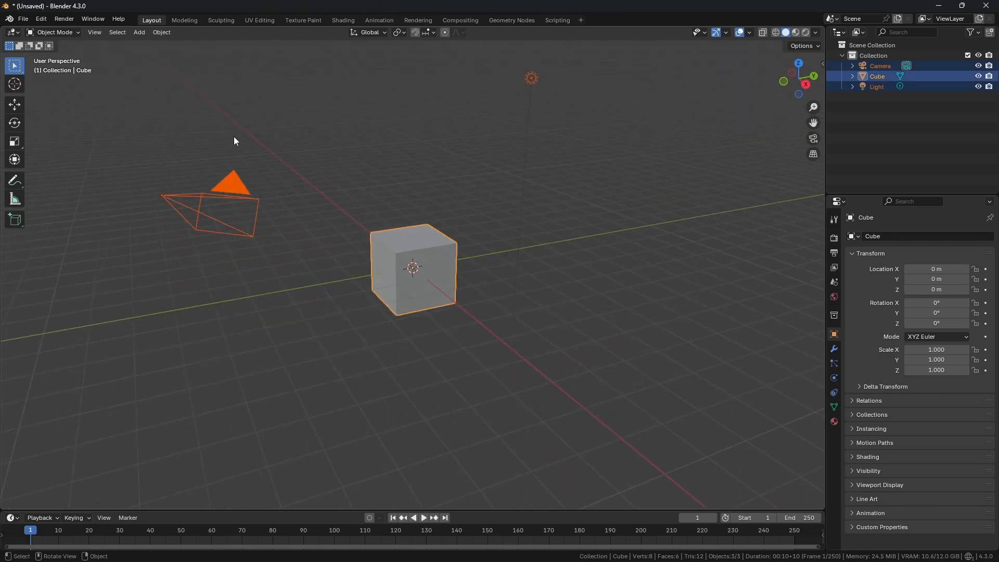
click(161, 34)
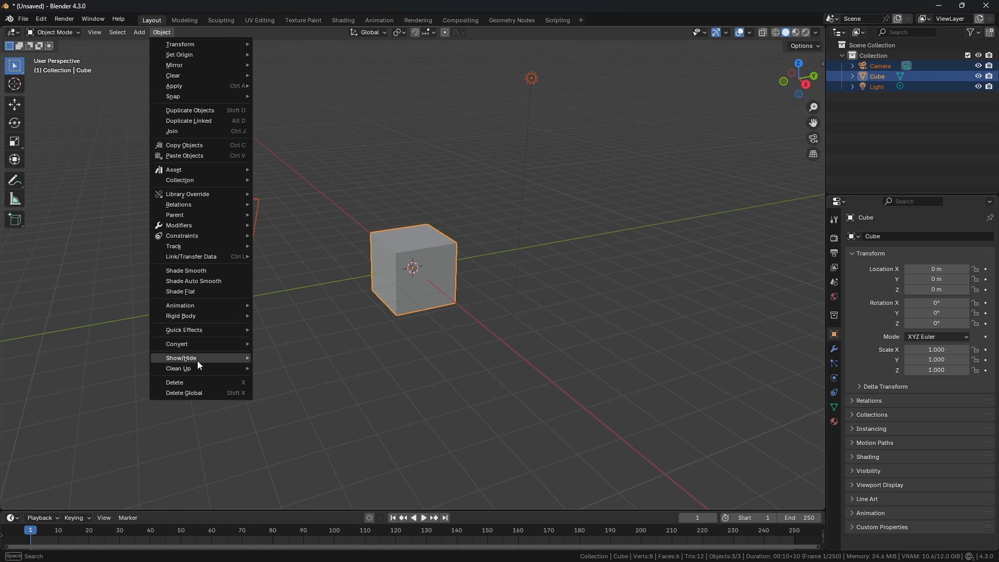
click(236, 383)
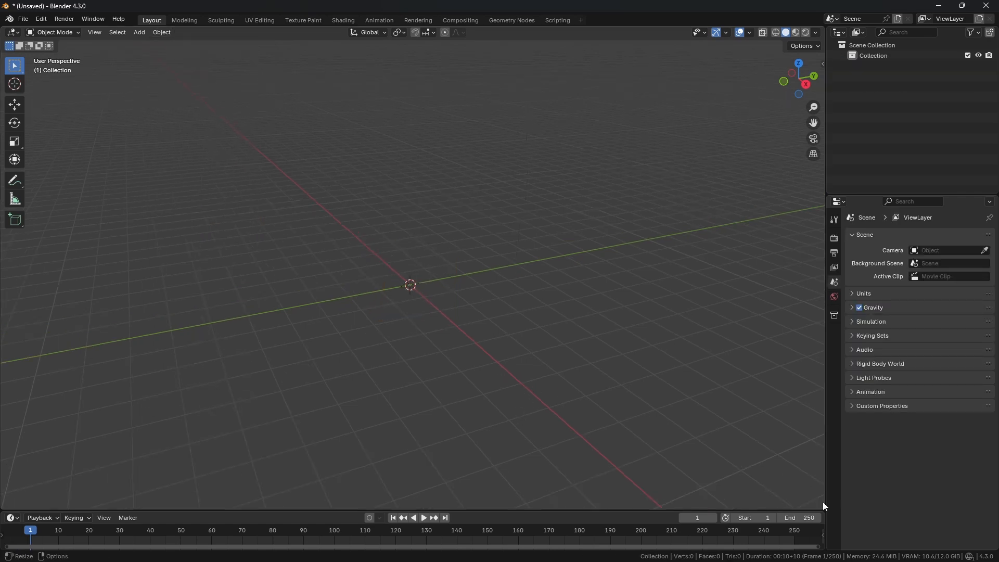
Step: Import the three exported FBX files (pants, jacket and Metahuman body) from the Desktop
mouse_move(823, 503)
mouse_down()
mouse_move(819, 526)
mouse_move(765, 508)
mouse_move(777, 541)
mouse_move(812, 519)
mouse_up()
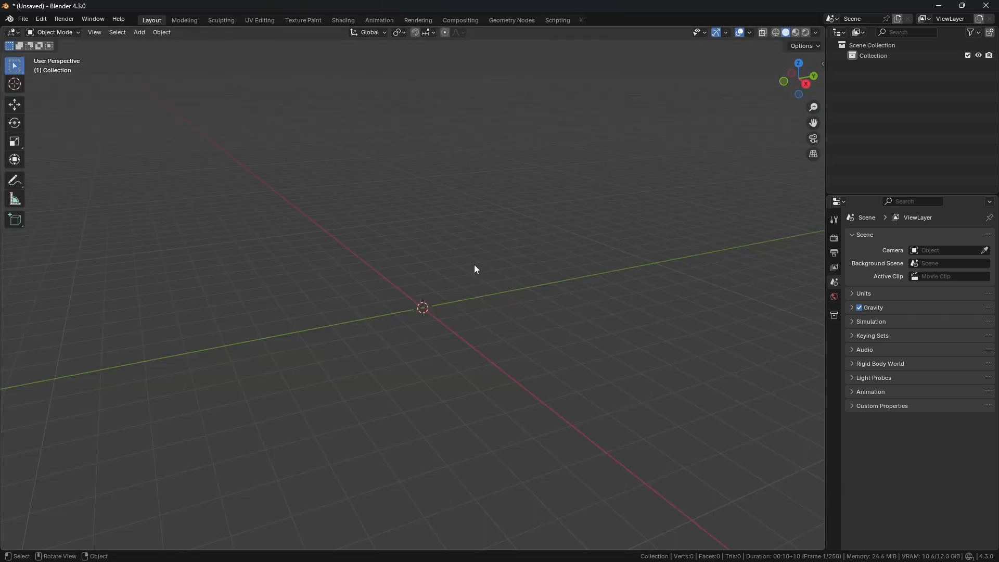
click(23, 20)
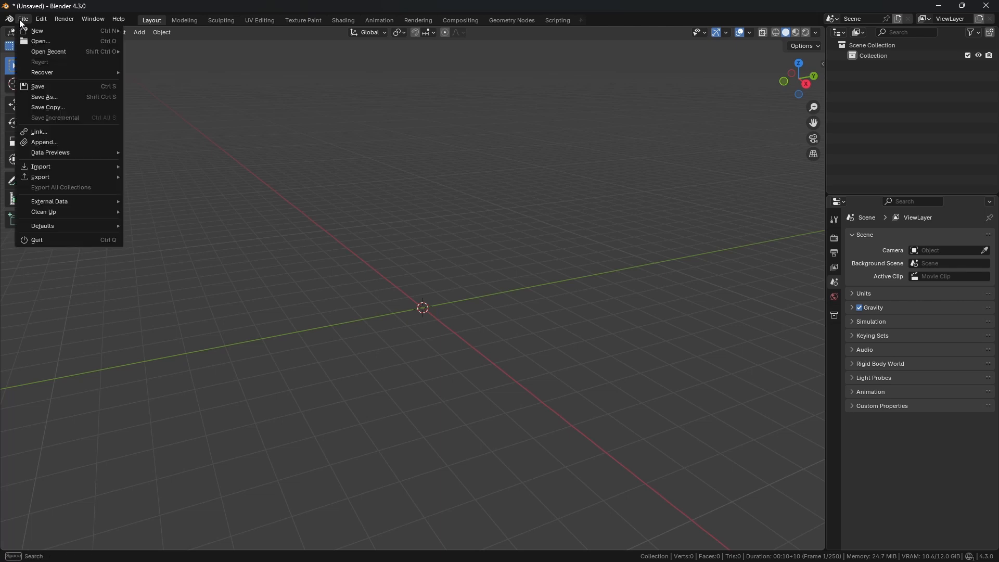
mouse_move(65, 173)
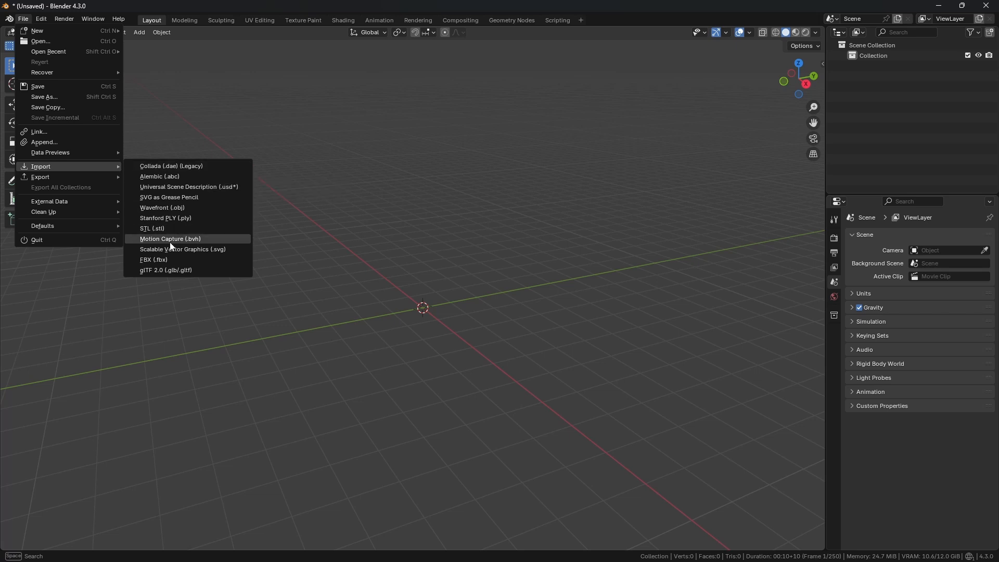
click(156, 259)
scroll(355, 227, down, 3)
click(513, 260)
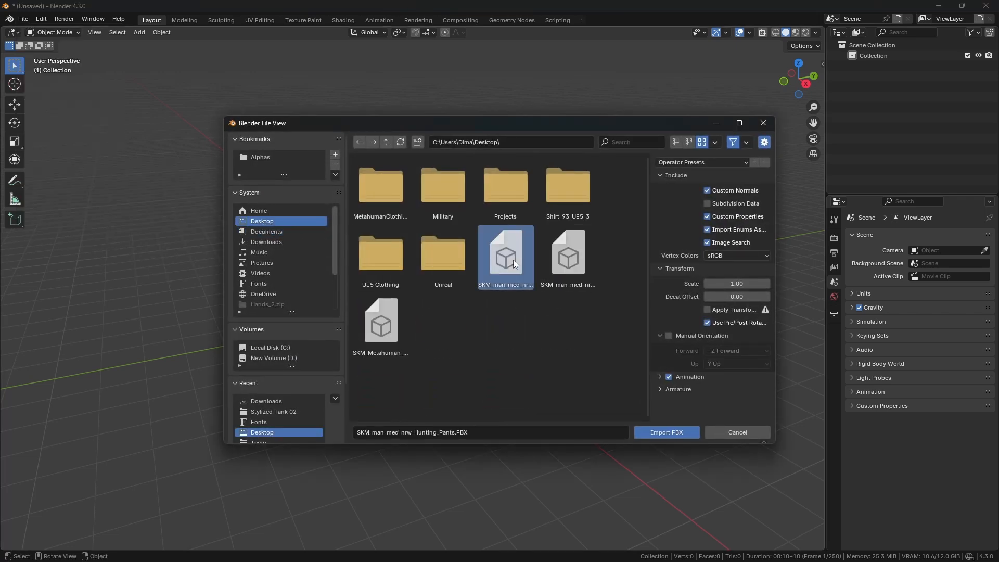
shift+click(402, 315)
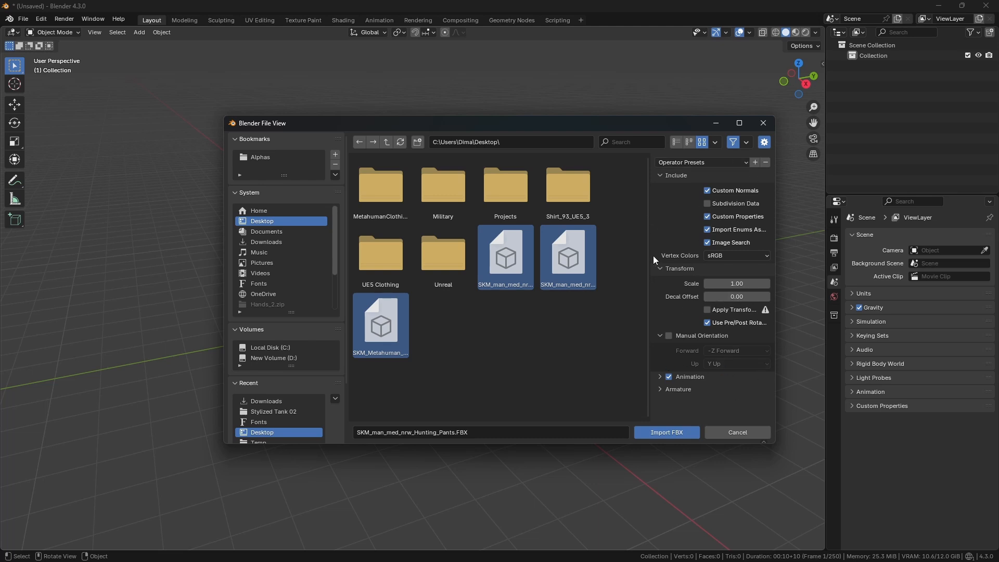
click(675, 430)
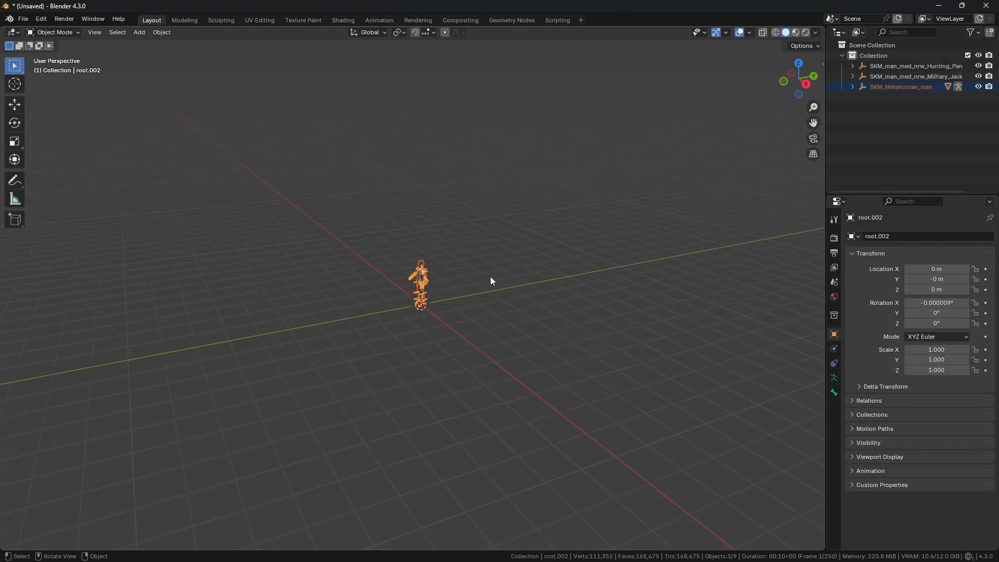
Step: Inspect the imported character by zooming, orbiting and selecting the jacket and body meshes
scroll(509, 283, up, 6)
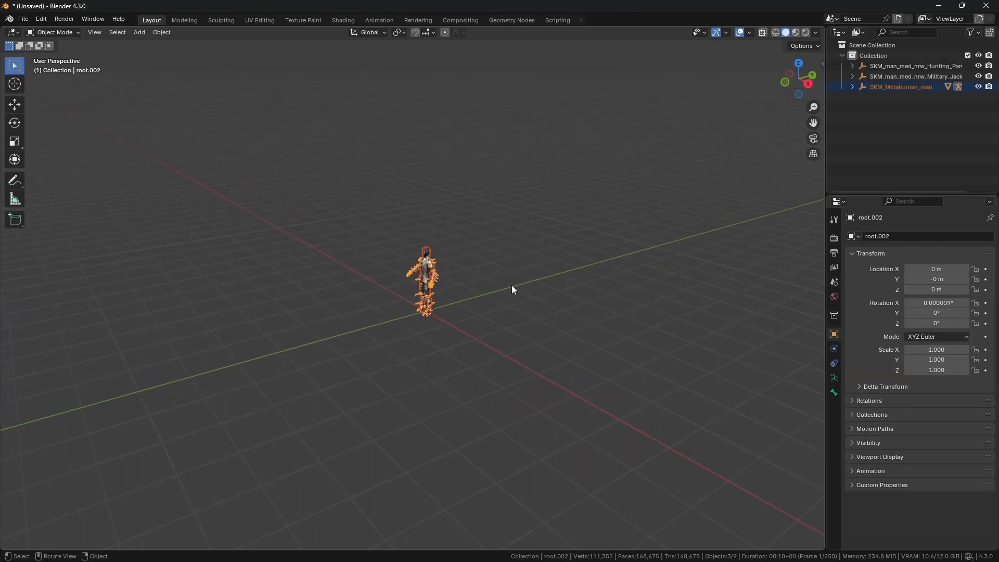
scroll(442, 305, up, 3)
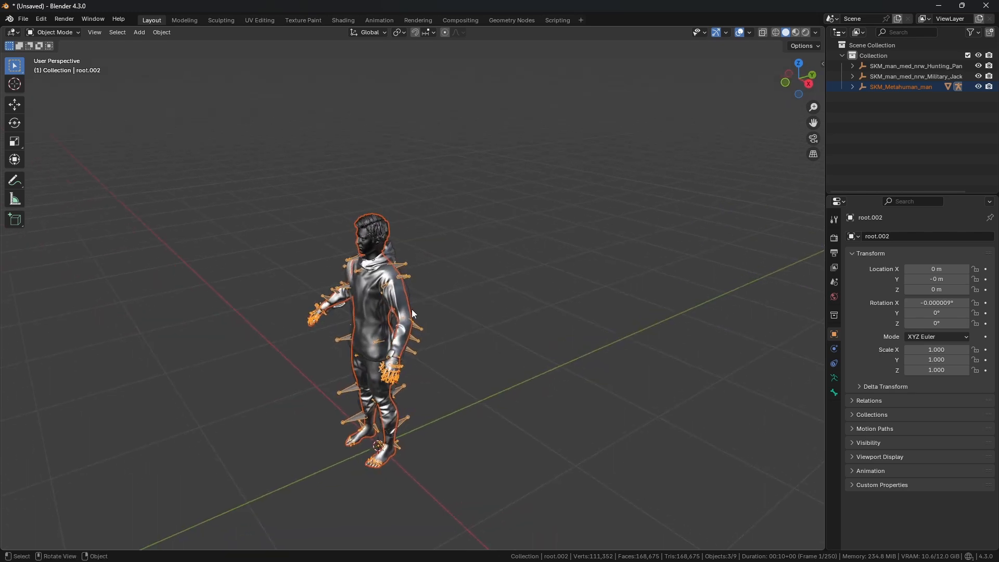
scroll(411, 310, down, 5)
scroll(410, 313, up, 5)
scroll(388, 316, down, 3)
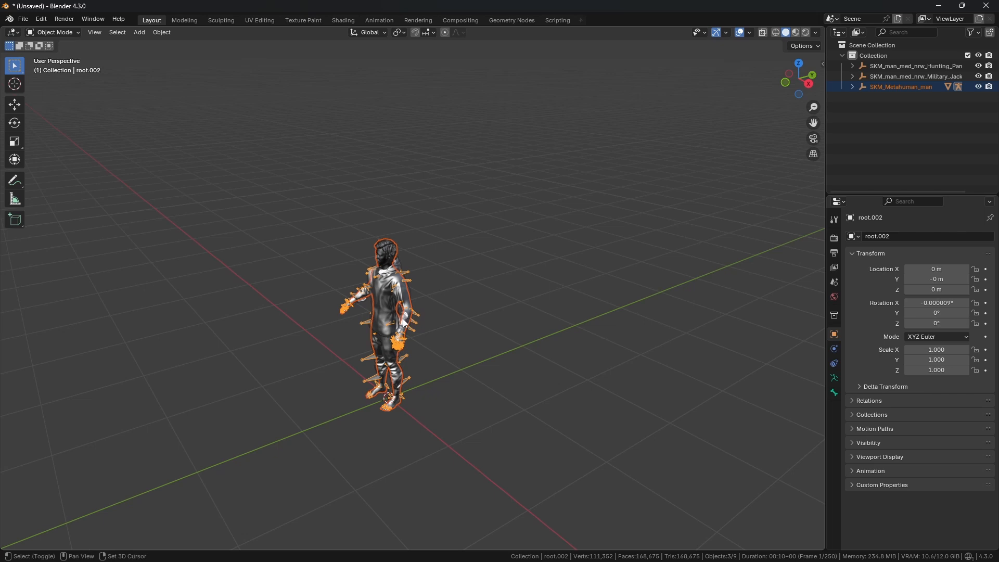
shift+middle_drag(409, 325, 445, 235)
scroll(493, 269, up, 2)
scroll(472, 279, up, 3)
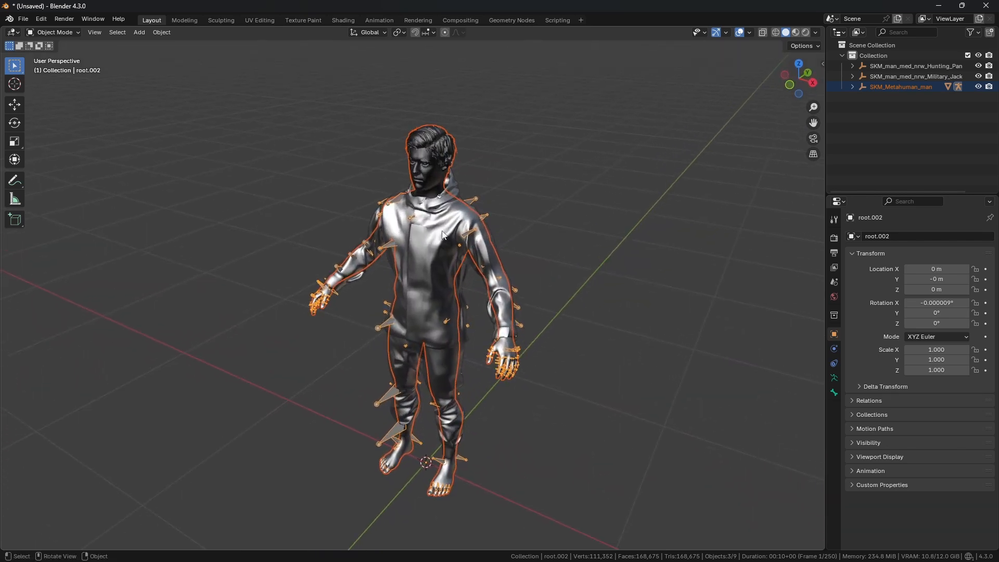
click(445, 235)
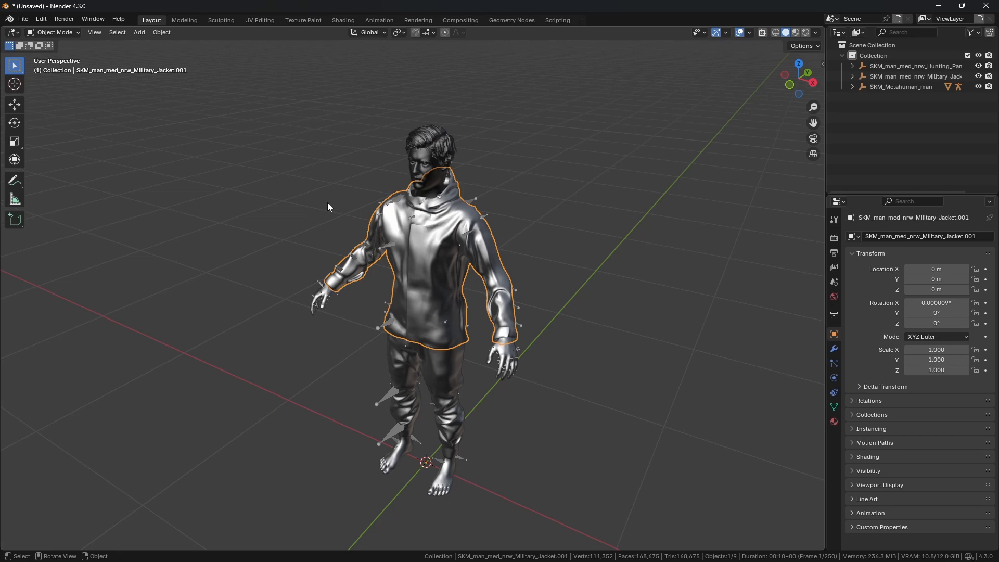
middle_drag(327, 202, 389, 221)
scroll(399, 220, up, 3)
middle_drag(429, 135, 394, 124)
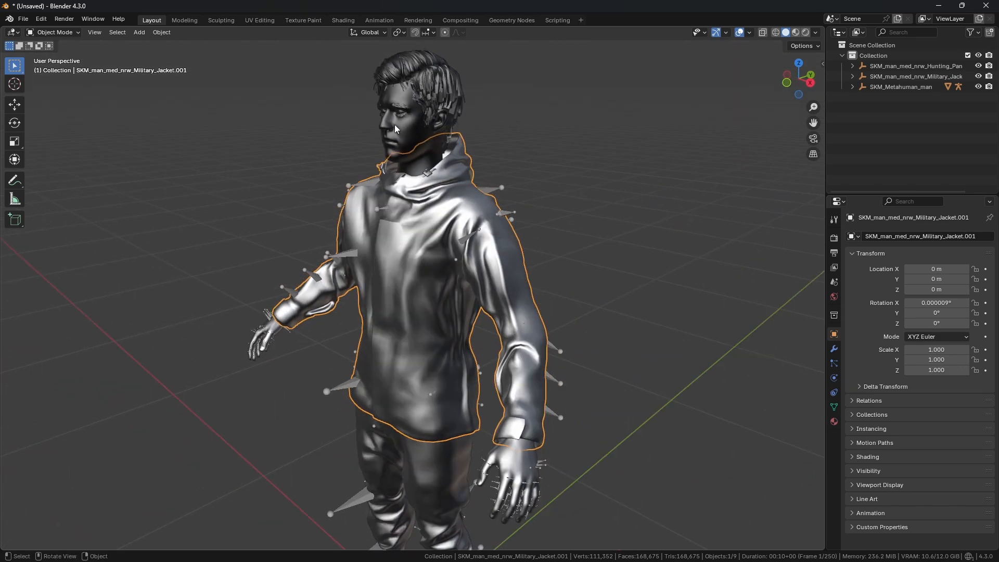
click(394, 124)
scroll(404, 134, down, 4)
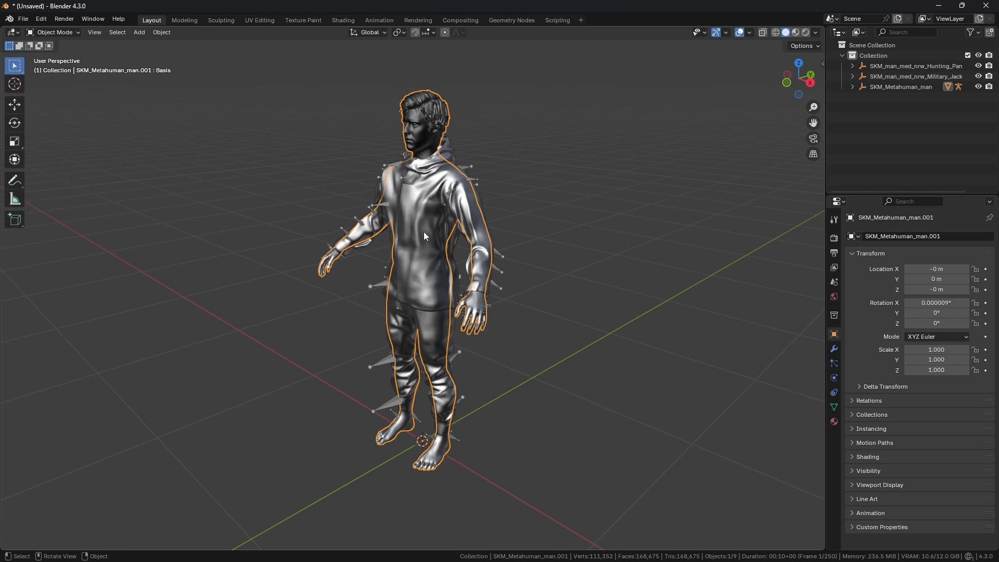
scroll(424, 229, up, 2)
shift+middle_drag(427, 170, 577, 164)
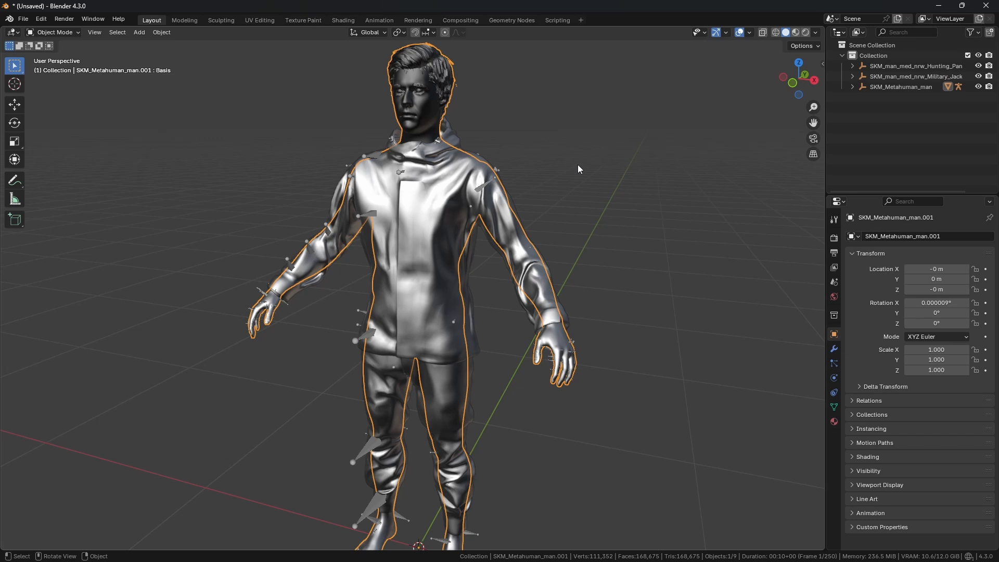
Step: Set the viewport shading colour to Random and lighting to MatCap with the first matcap sphere
click(816, 33)
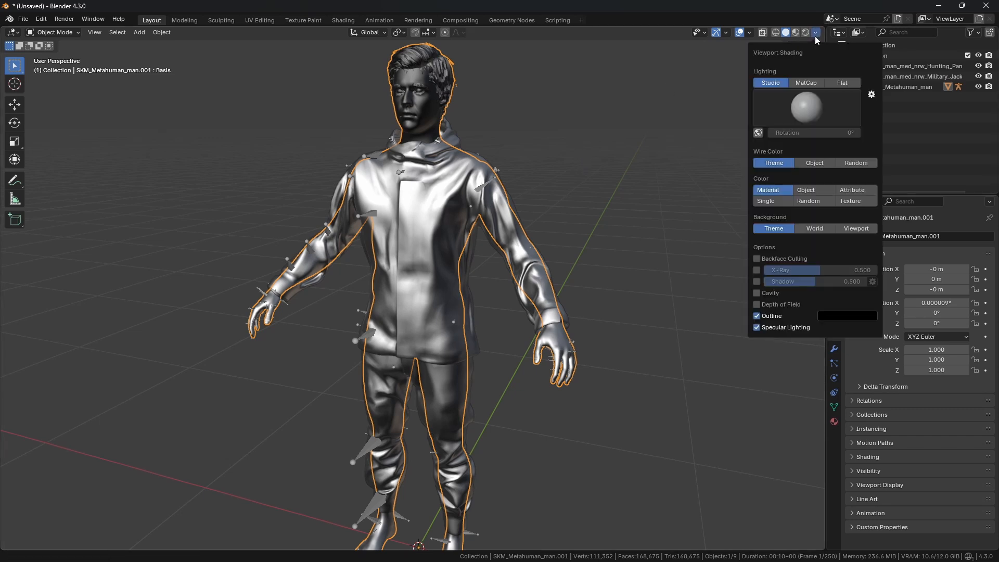
click(815, 203)
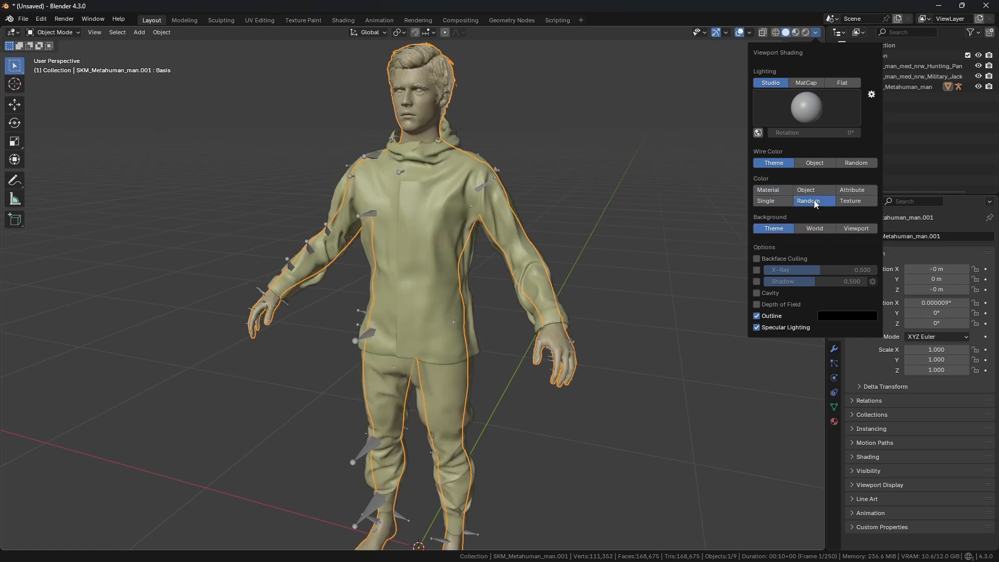
click(804, 81)
click(805, 107)
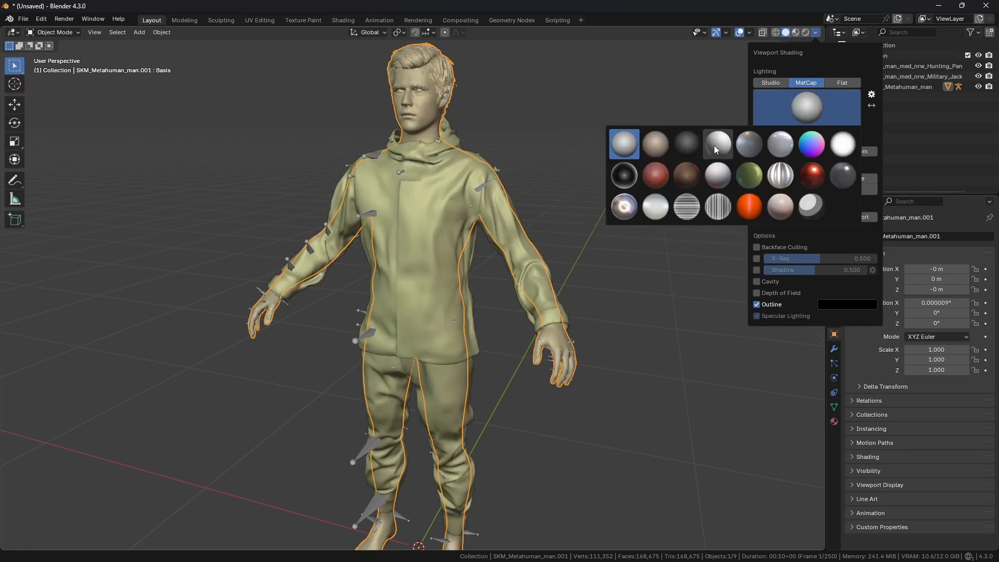
click(716, 145)
click(790, 107)
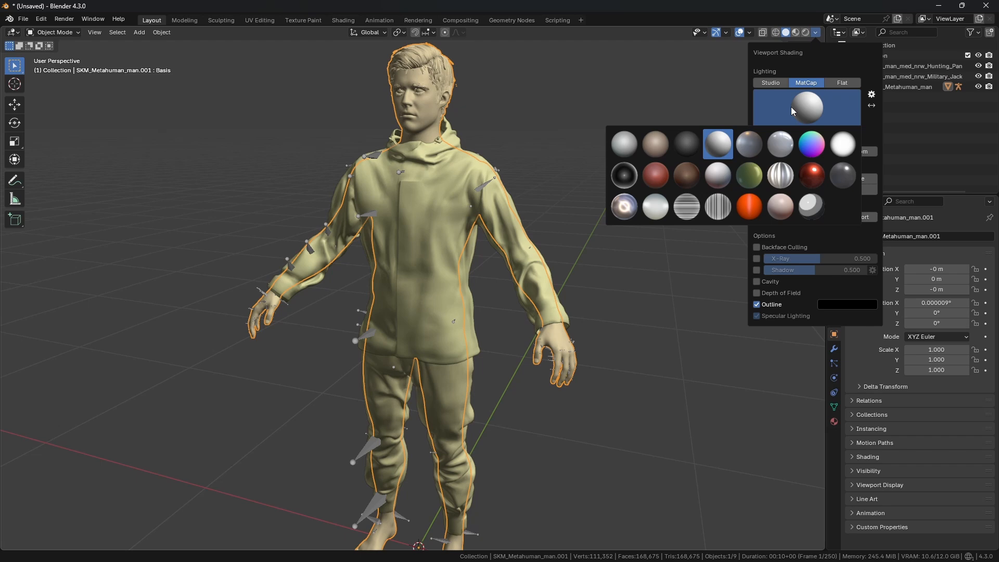
click(623, 145)
mouse_move(599, 167)
middle_down()
mouse_move(438, 210)
mouse_move(332, 203)
mouse_move(560, 195)
mouse_move(515, 204)
mouse_move(522, 195)
mouse_move(388, 176)
middle_up()
middle_drag(488, 184, 597, 98)
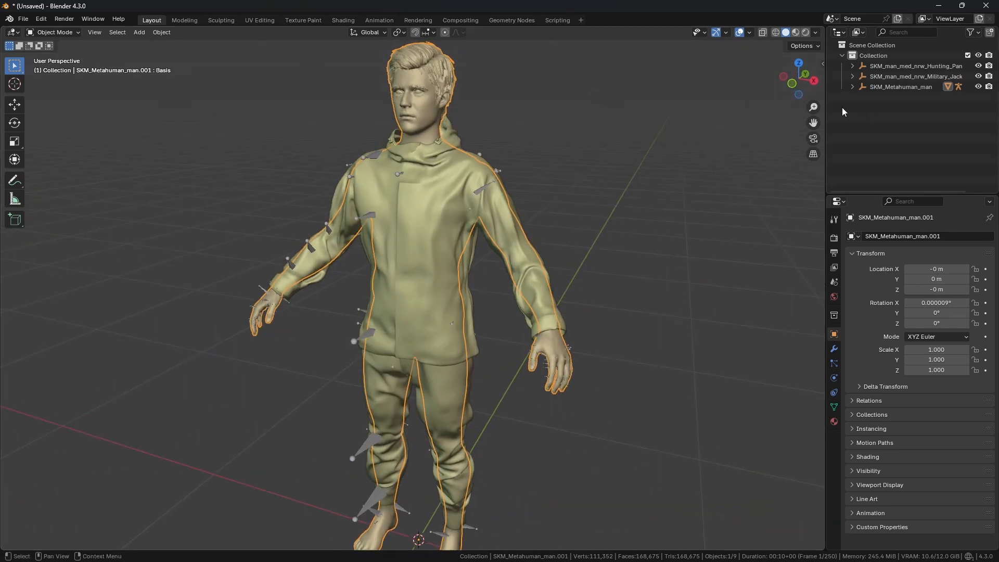
drag(826, 193, 783, 275)
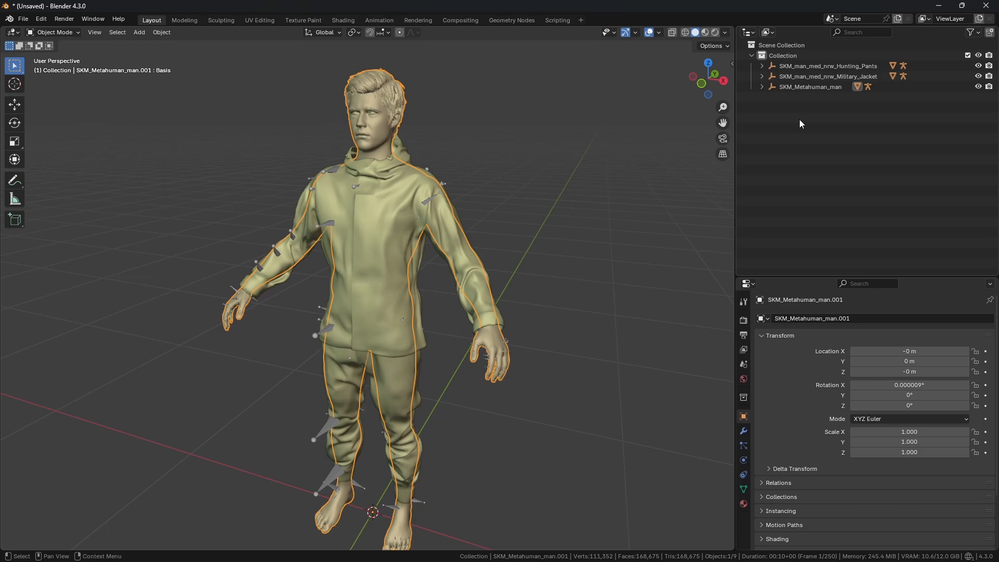
Step: Switch back to Unreal Engine and select BP_Humans_Preview in the Outliner
click(498, 551)
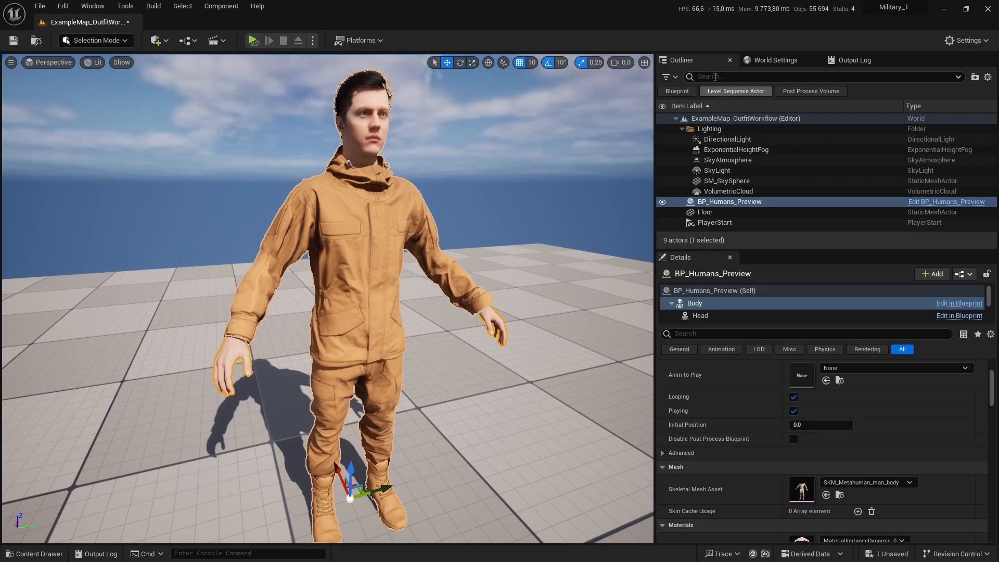
click(730, 202)
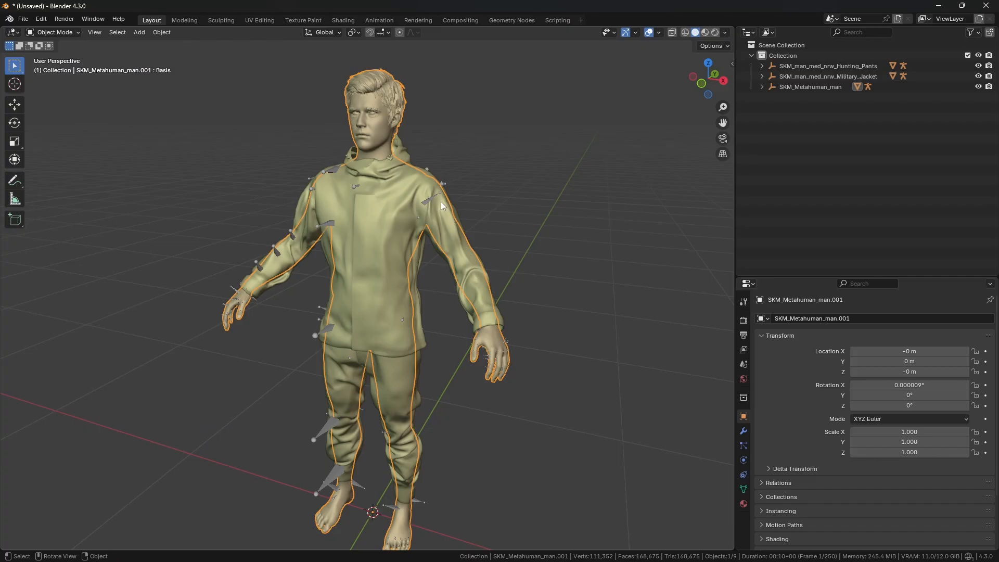
Step: Orbit around the character and expand the pants, jacket and Metahuman hierarchies to reveal their root armatures
middle_drag(441, 201, 530, 241)
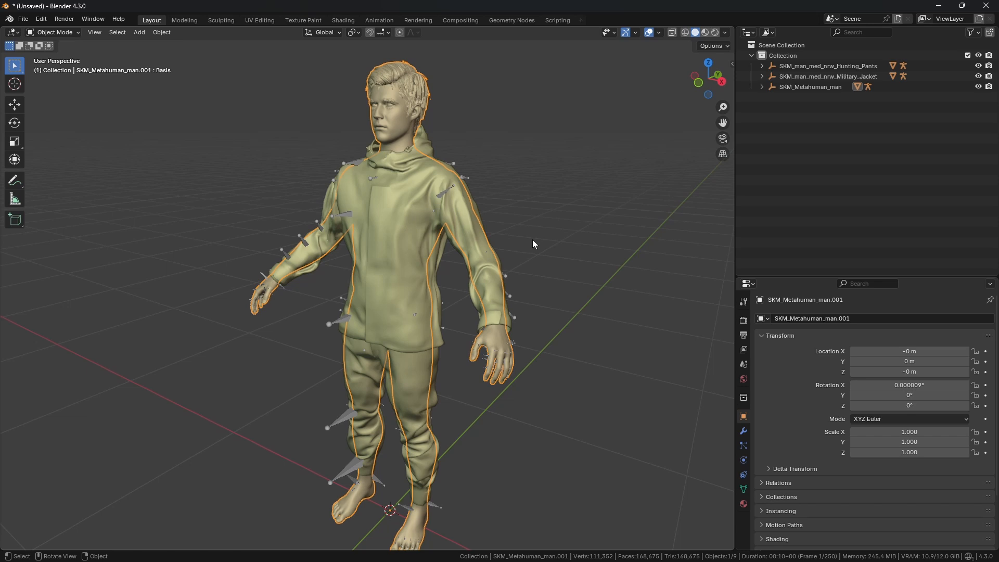
middle_drag(533, 239, 568, 245)
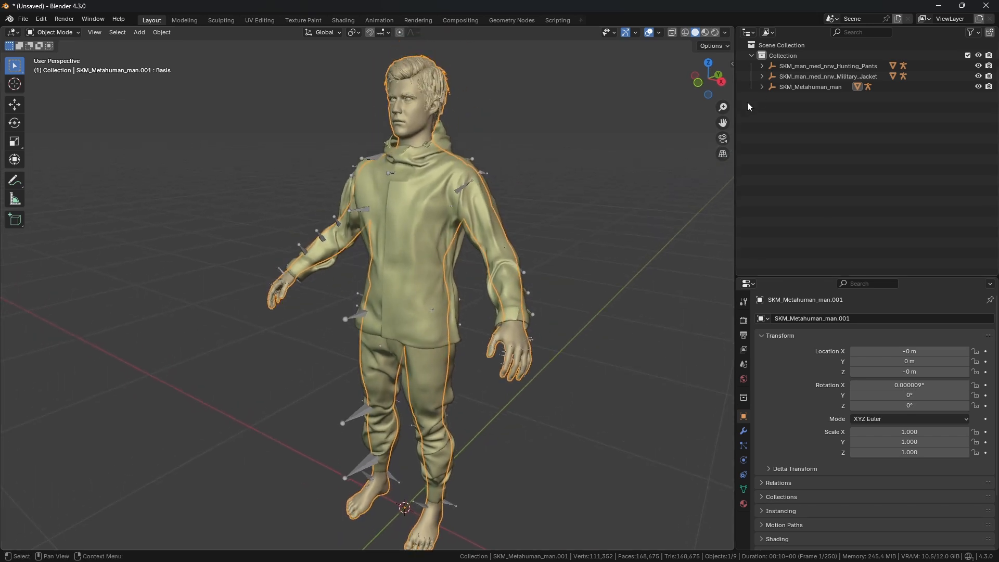
click(762, 87)
click(761, 76)
click(762, 66)
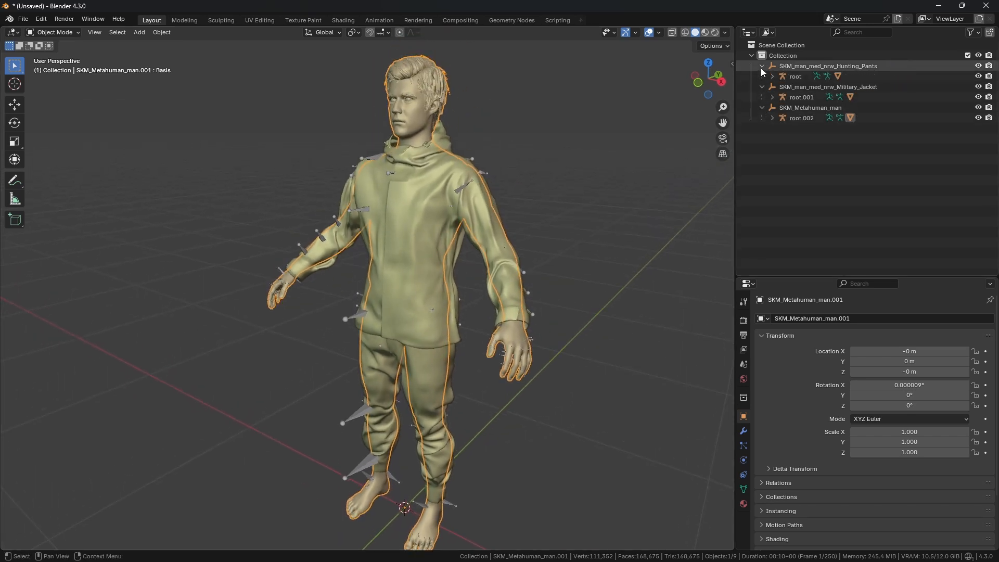
mouse_move(492, 168)
middle_down()
mouse_move(480, 173)
mouse_move(484, 164)
middle_up()
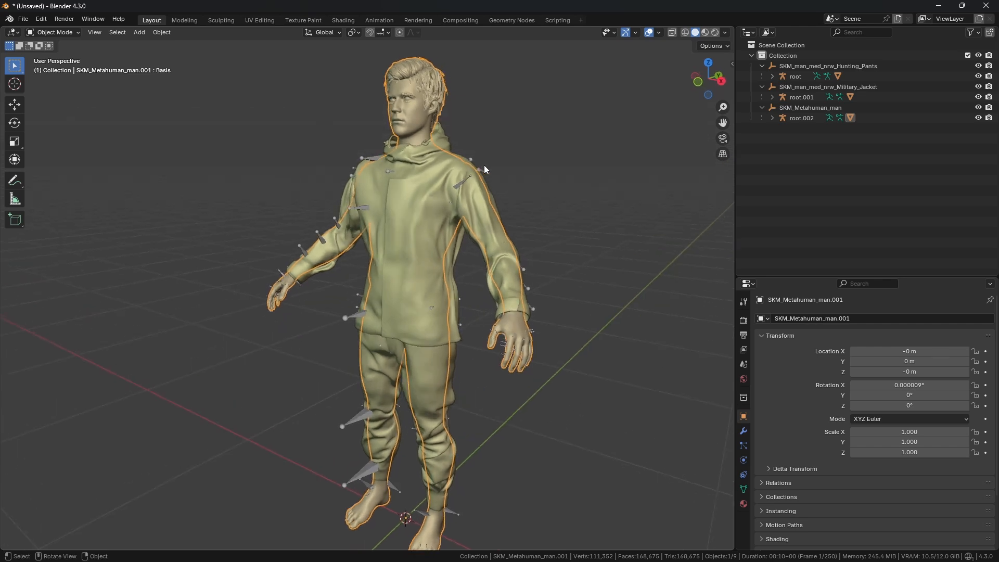
middle_drag(562, 188, 491, 201)
Step: Select all objects and clear their parents while keeping the transformation
click(115, 32)
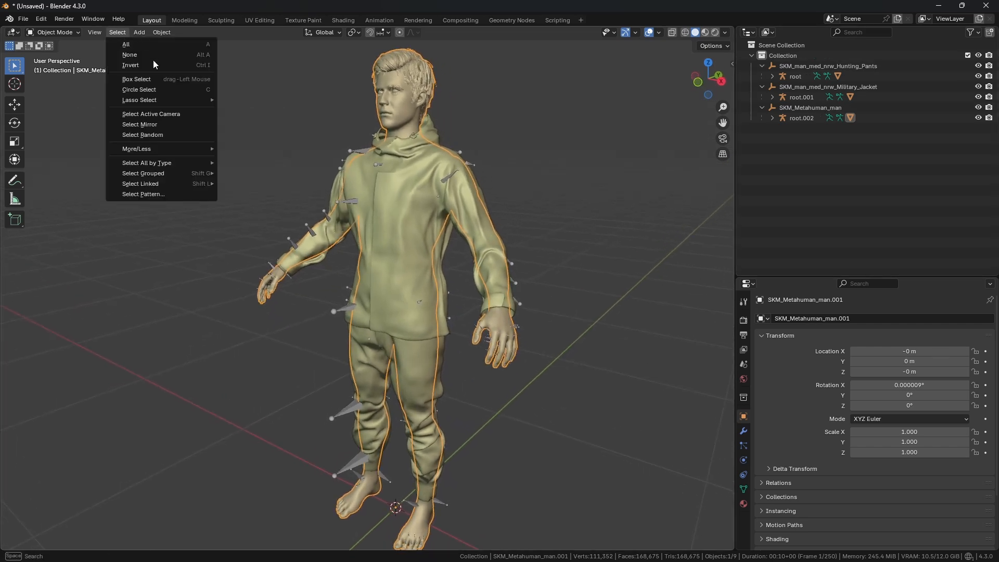
click(136, 45)
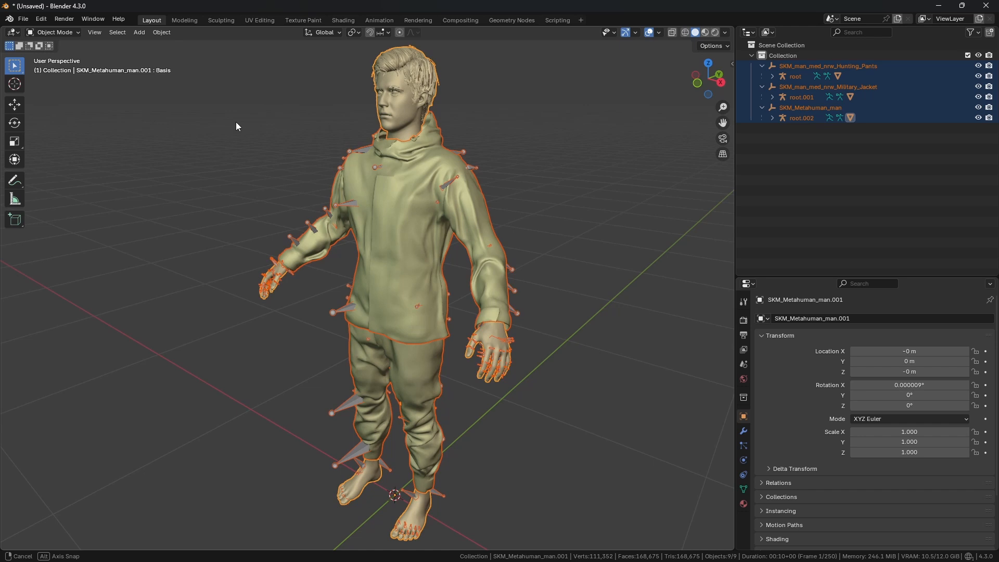
click(160, 33)
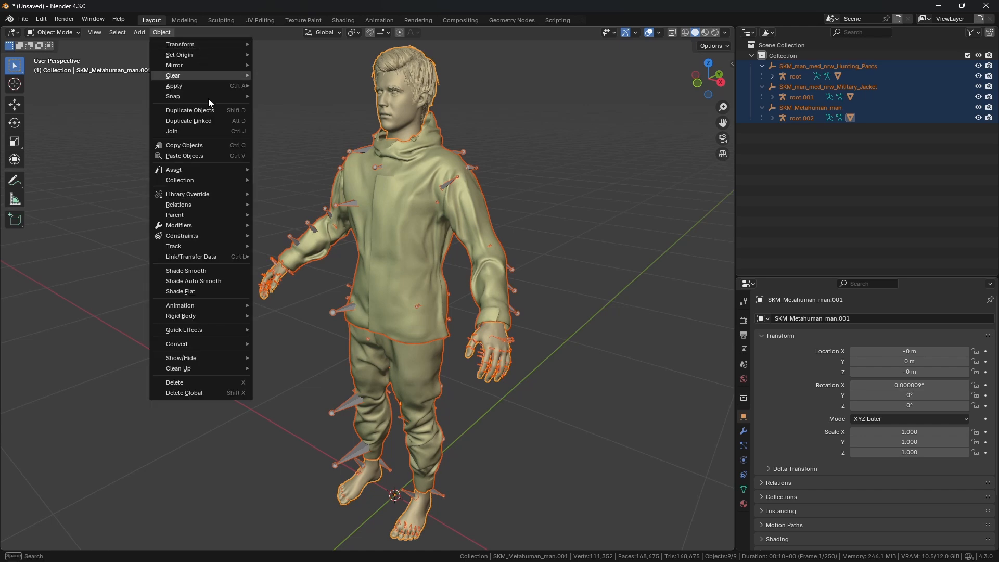
mouse_move(211, 217)
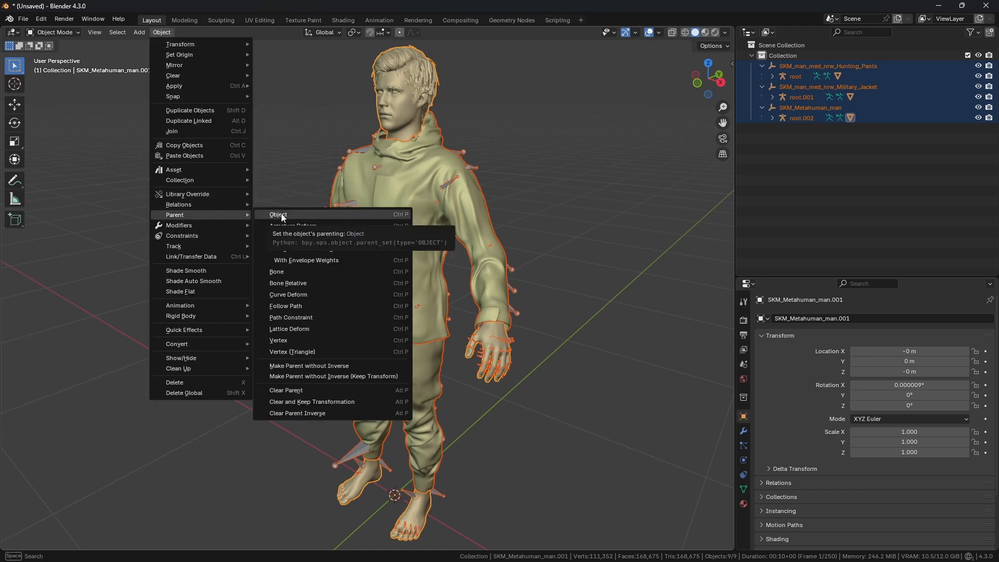
click(341, 402)
Step: Select the root, root.001 and root.002 armatures one at a time to compare their skeletons
middle_drag(417, 332, 463, 316)
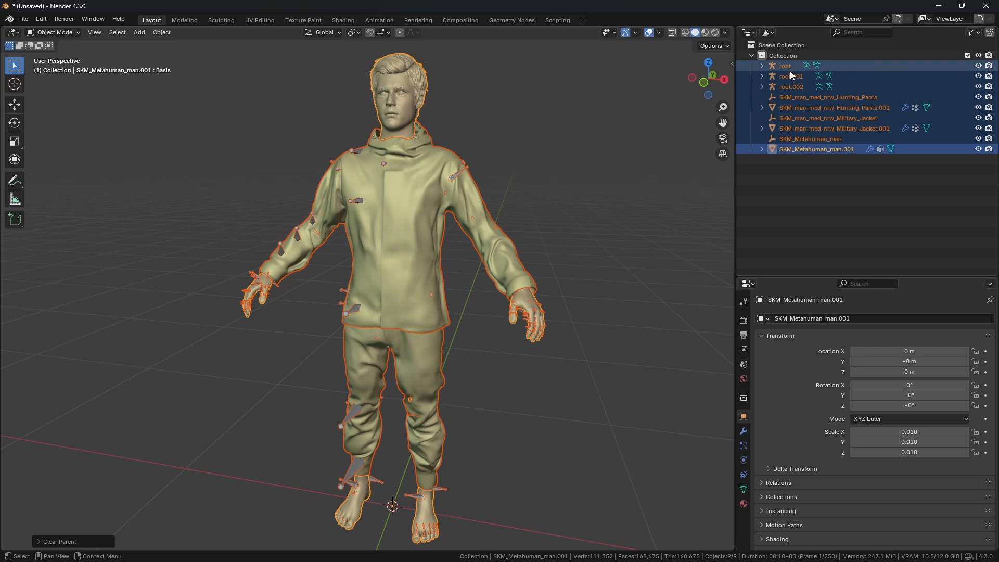
click(817, 194)
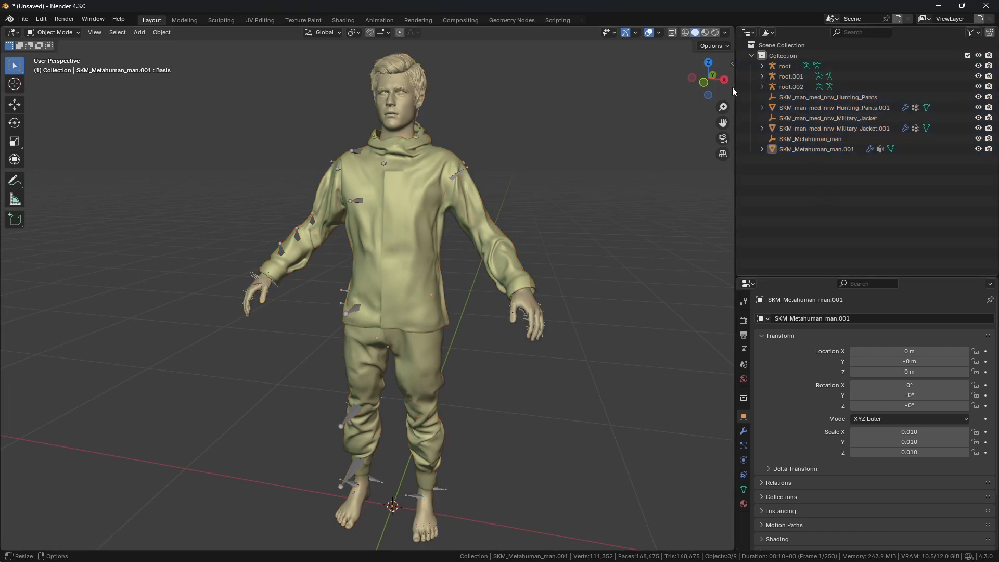
click(788, 65)
click(792, 75)
click(792, 88)
middle_drag(542, 174, 527, 178)
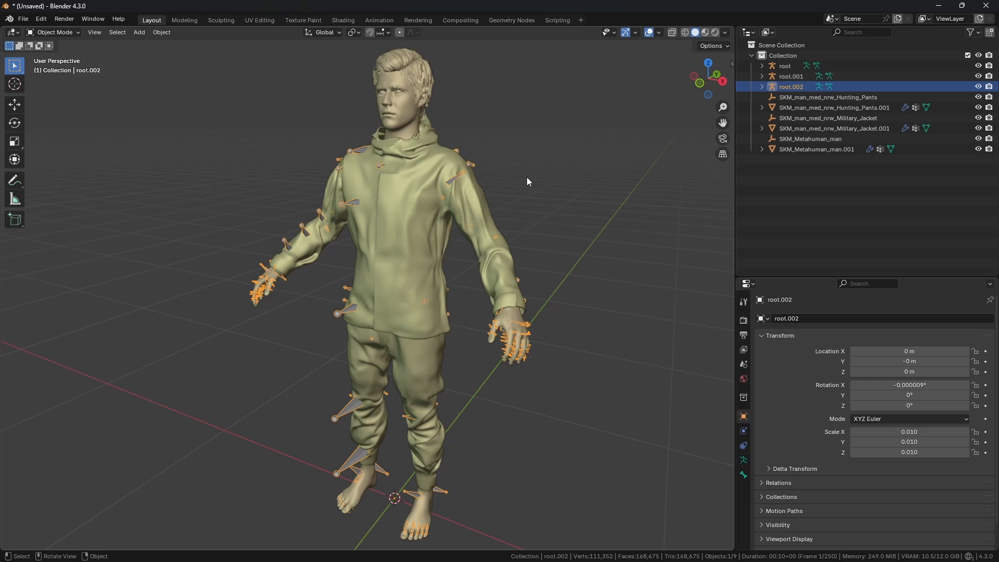
Step: Check the Man meshes folder in Unreal Engine's Content Drawer, then return to Blender
click(530, 549)
click(46, 553)
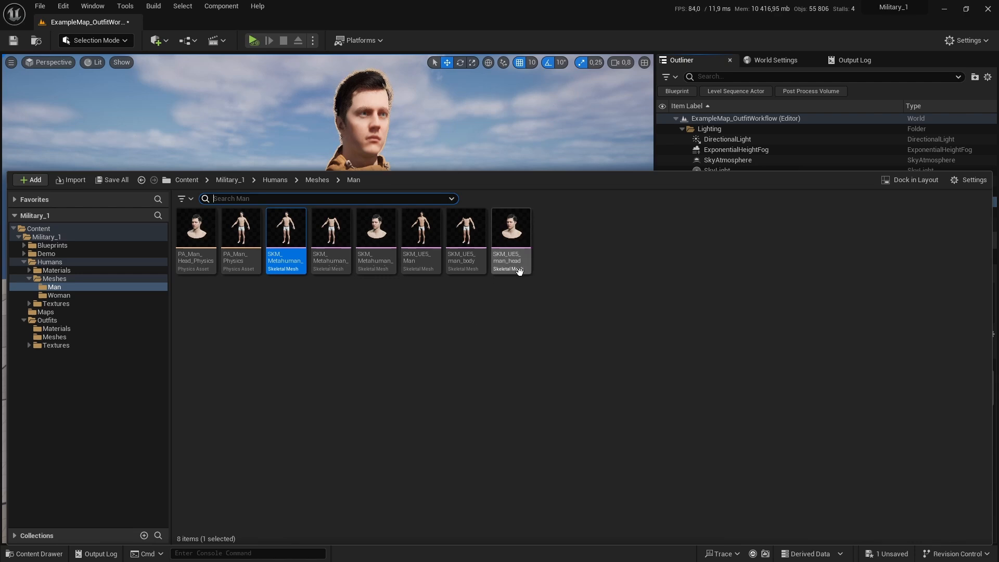
key(alt+Tab)
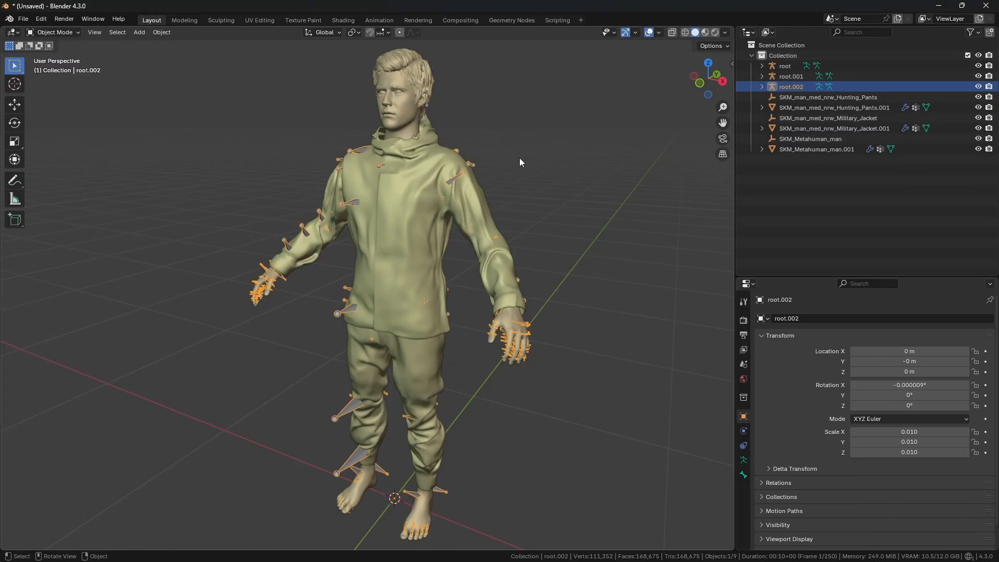
Step: Delete the duplicate armatures root.001 and root.002, keeping only the root armature
click(478, 186)
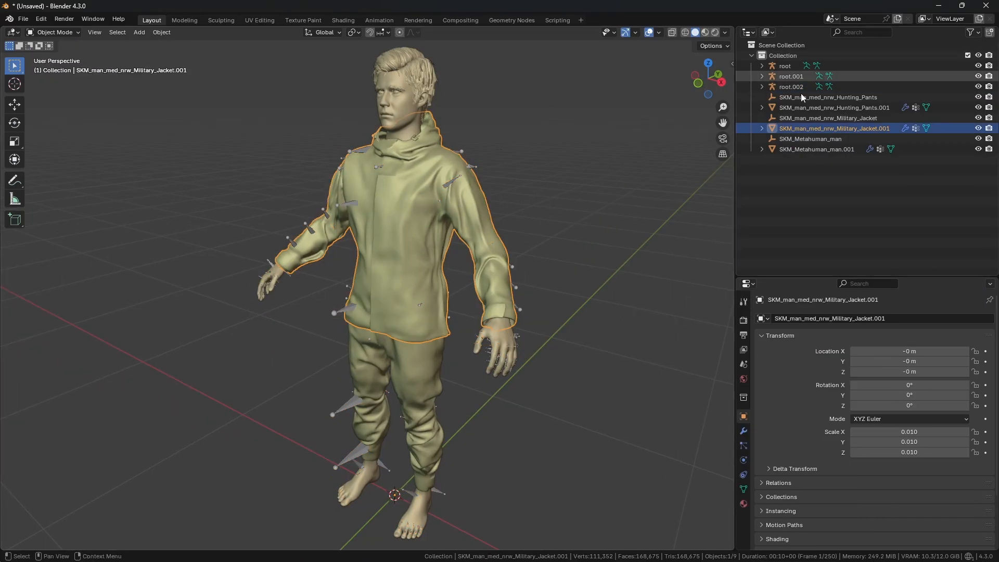
middle_drag(676, 117, 518, 136)
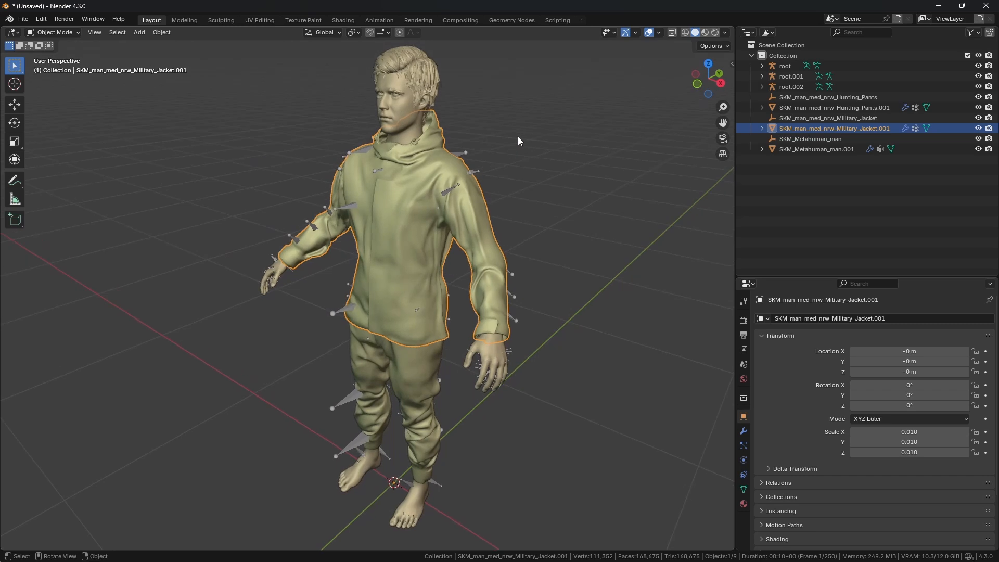
click(804, 86)
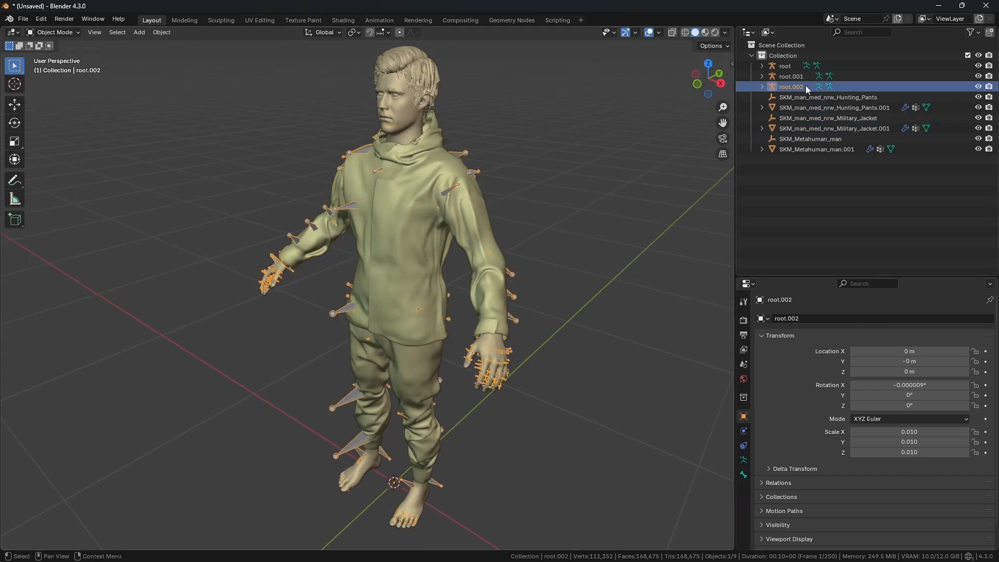
ctrl+click(801, 79)
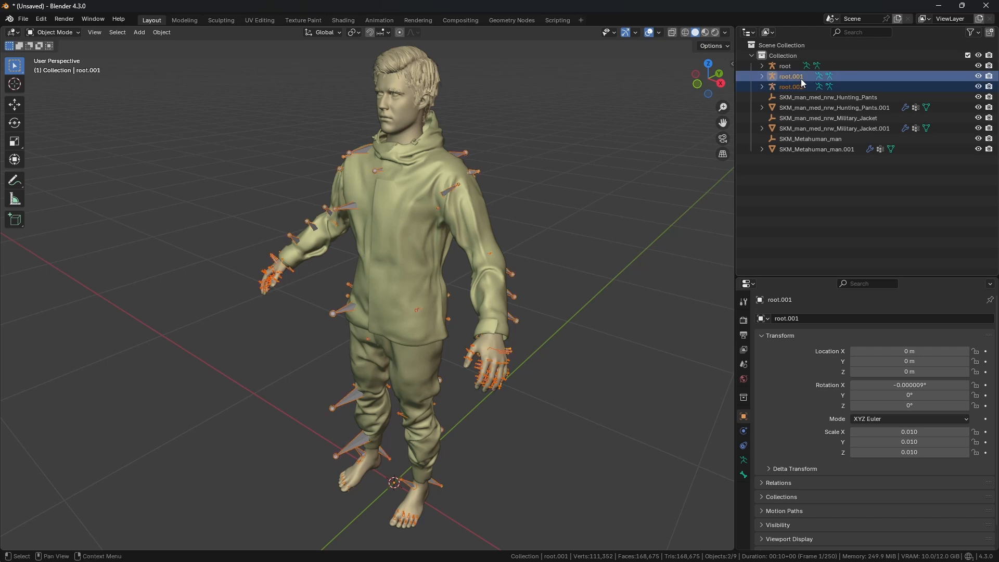
click(158, 33)
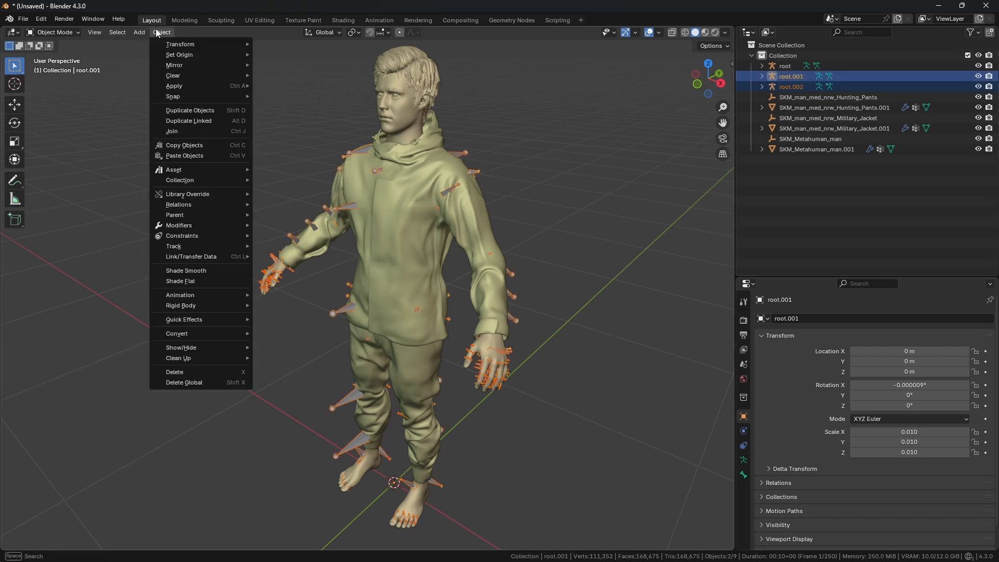
click(172, 374)
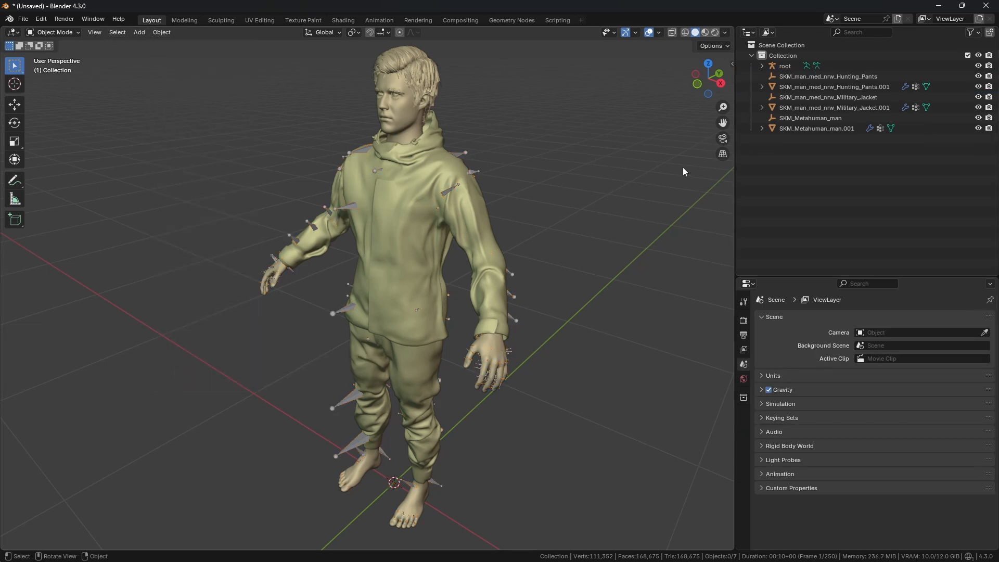
Step: Delete the empty parent objects SKM_man_med_nrw_Hunting_Pants, SKM_man_med_nrw_Military_Jacket and SKM_Metahuman_man
click(818, 78)
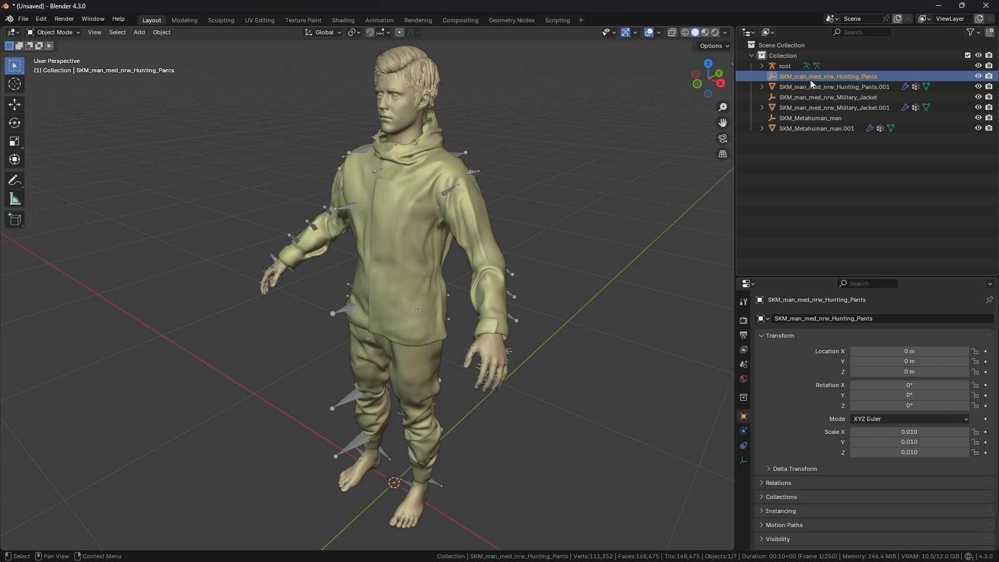
ctrl+click(801, 96)
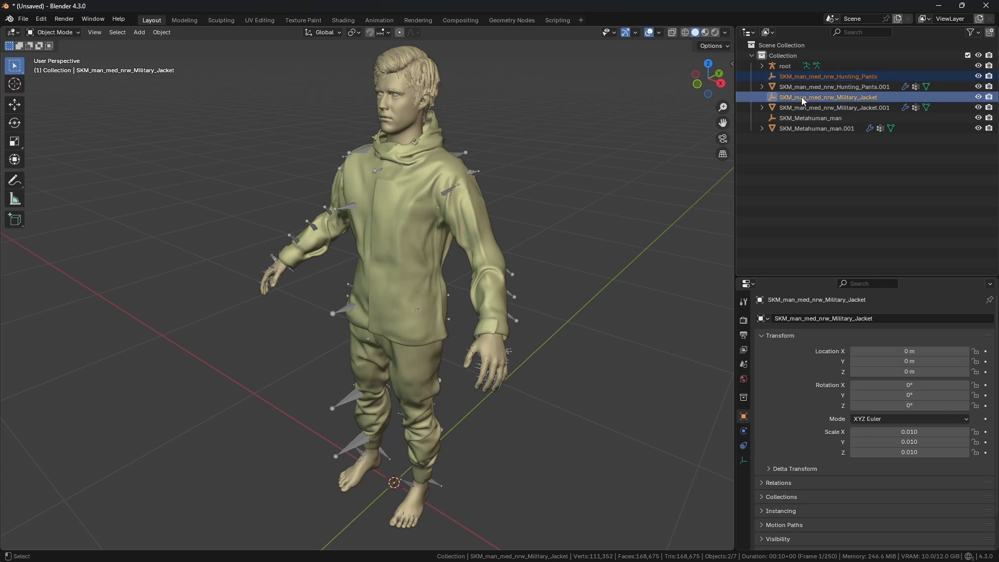
middle_drag(493, 201, 498, 196)
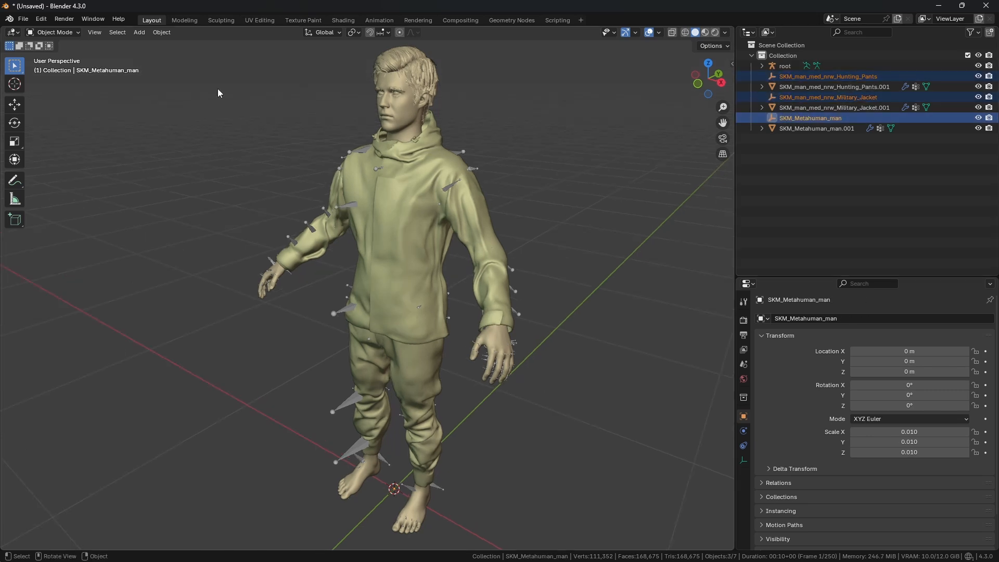
click(155, 33)
click(177, 374)
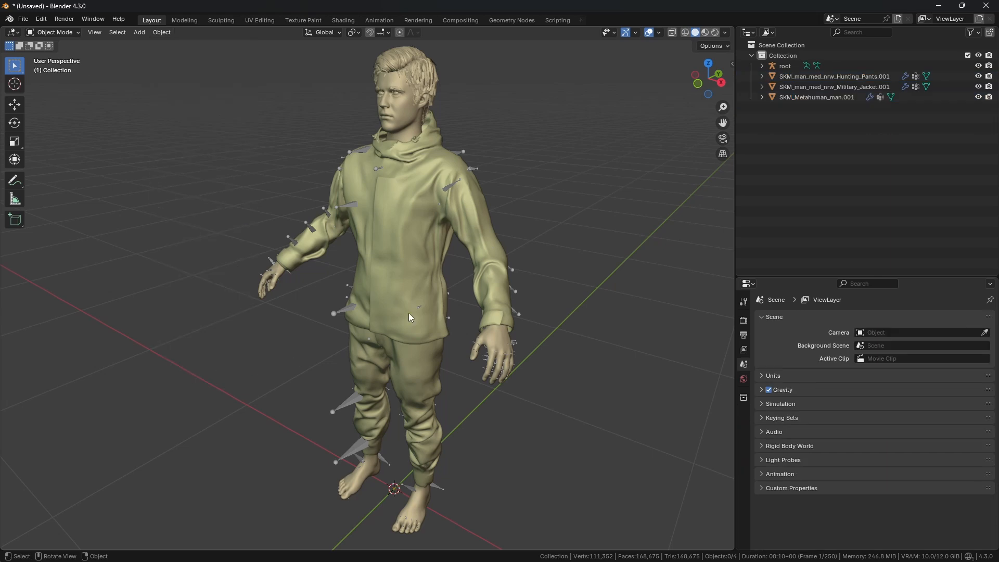
Step: Select the root armature and switch it into Pose Mode
middle_drag(439, 282, 489, 261)
click(455, 176)
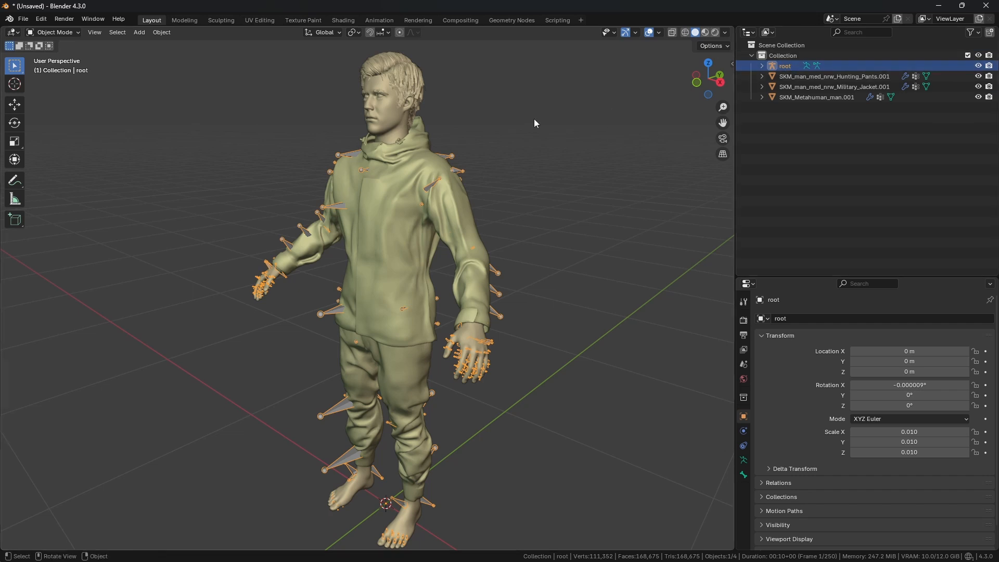
click(60, 33)
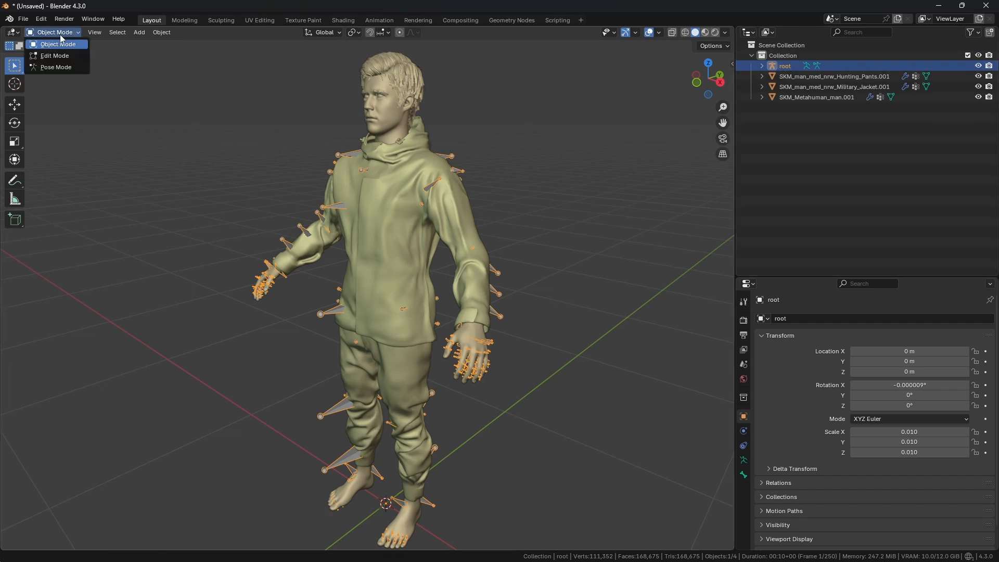
click(57, 69)
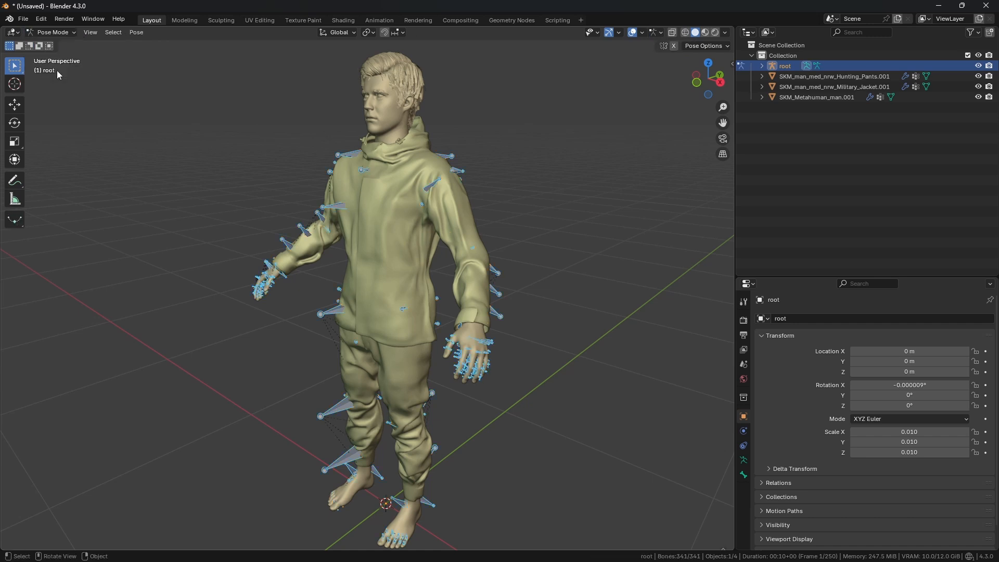
Step: Widen the properties area and enable In Front in the armature's Viewport Display settings
middle_drag(365, 203, 391, 195)
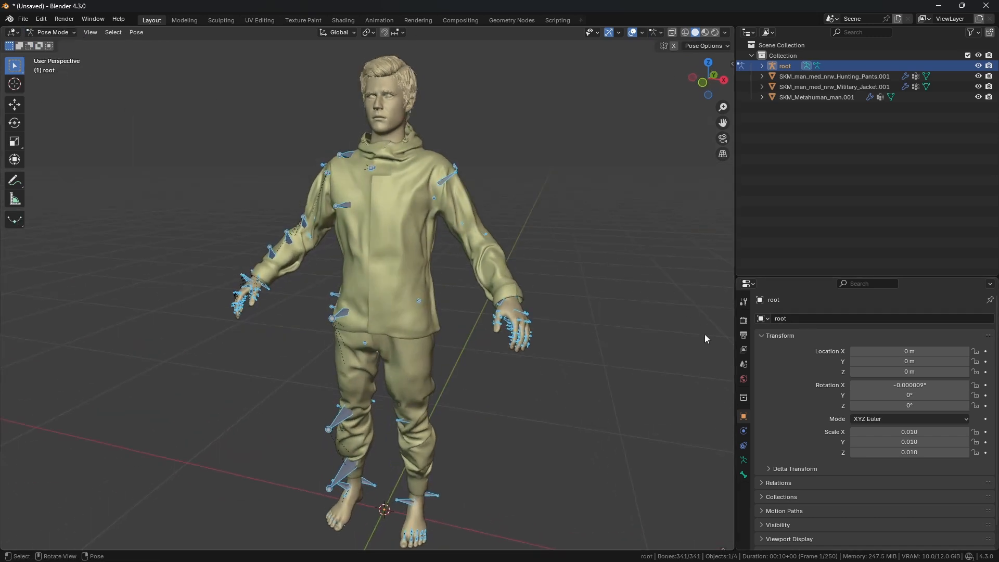
click(744, 460)
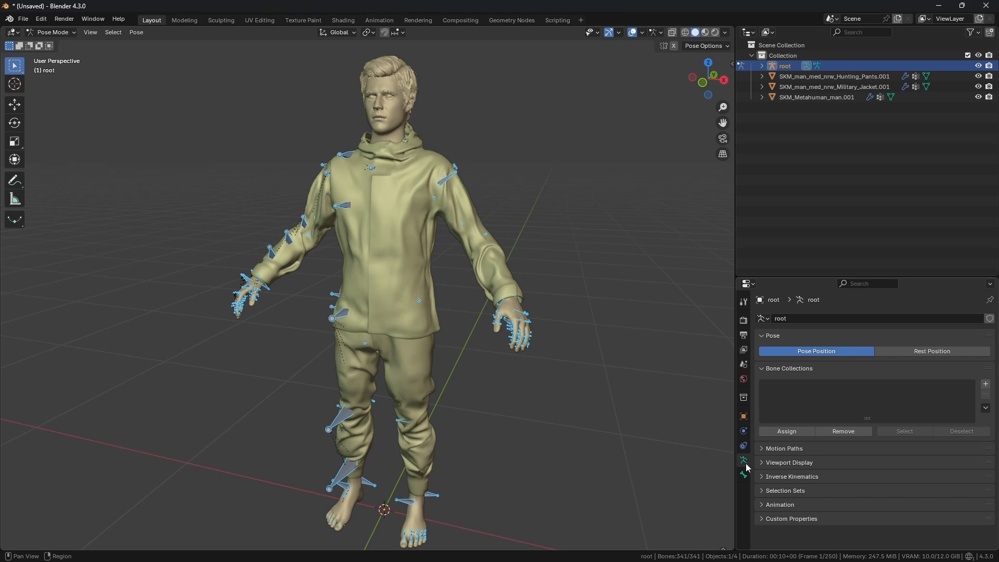
drag(735, 456, 673, 456)
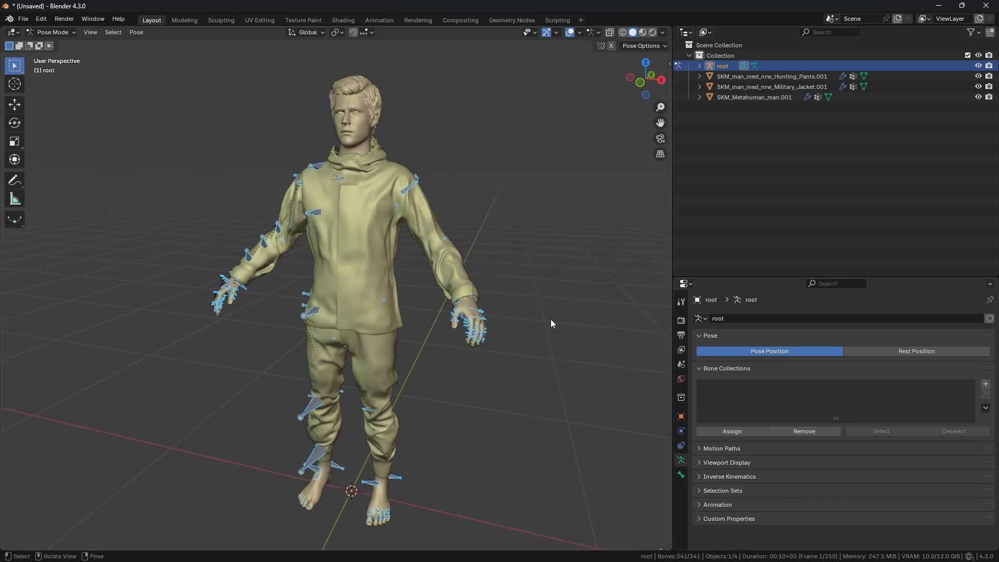
click(741, 463)
scroll(781, 470, down, 2)
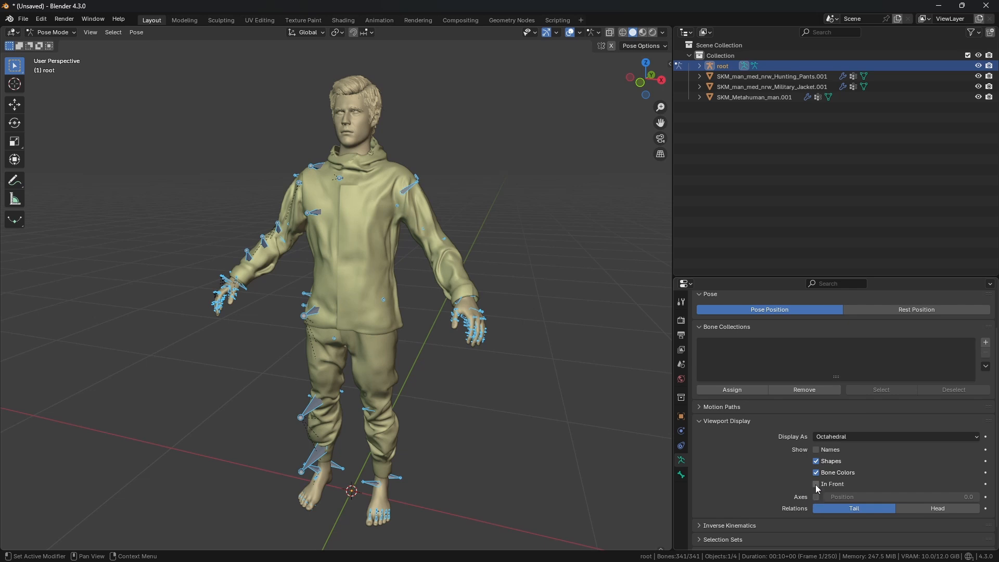
click(816, 485)
Step: Select the left upper arm bone and rotate it upward to test how the meshes deform
scroll(453, 242, up, 2)
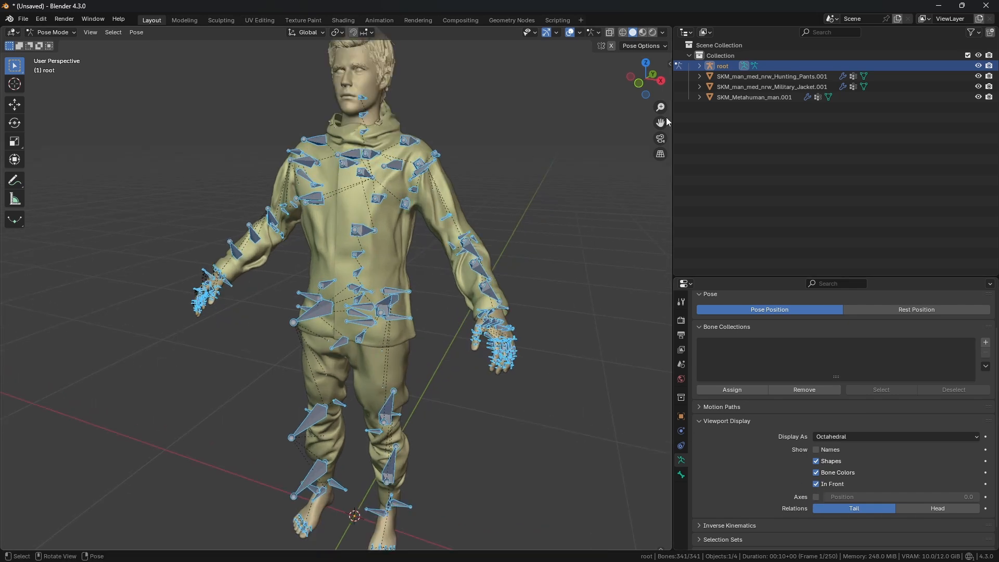
scroll(522, 129, up, 2)
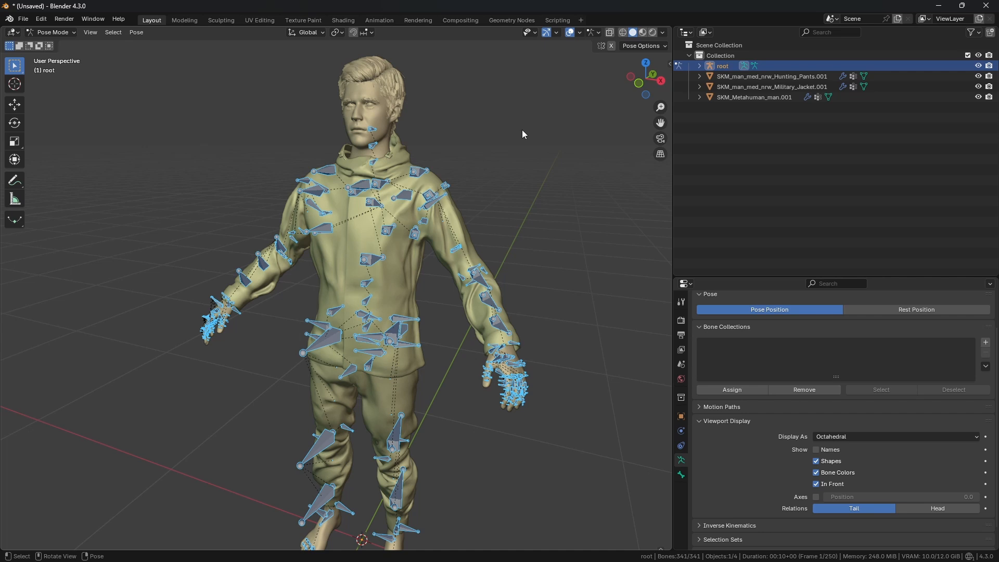
scroll(502, 203, up, 4)
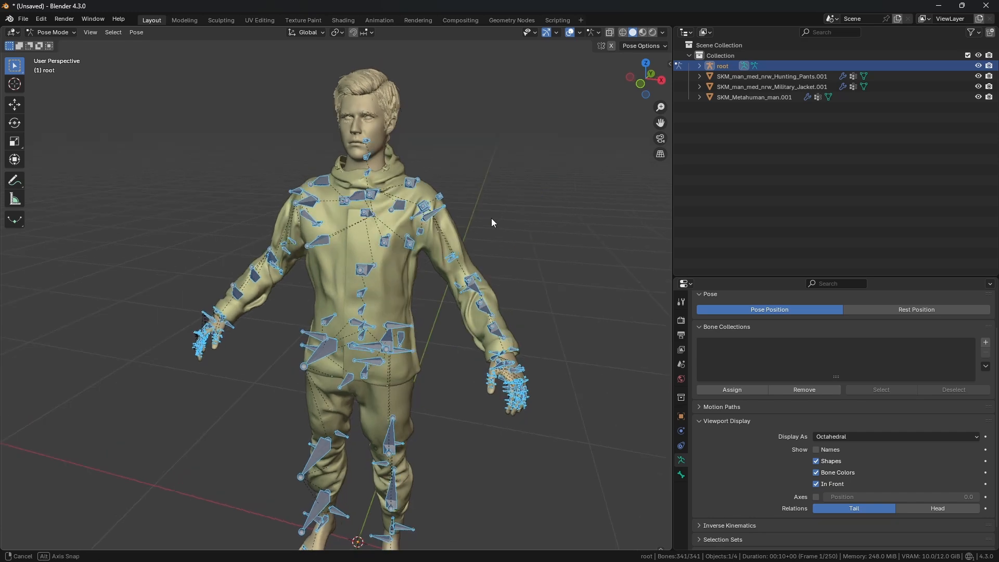
click(444, 180)
shift+middle_drag(541, 225, 526, 212)
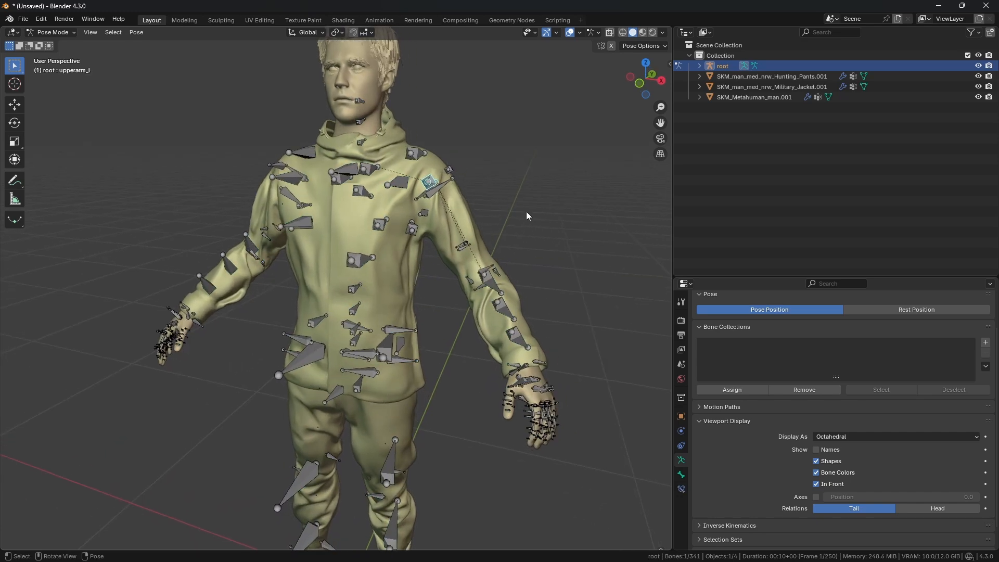
click(14, 123)
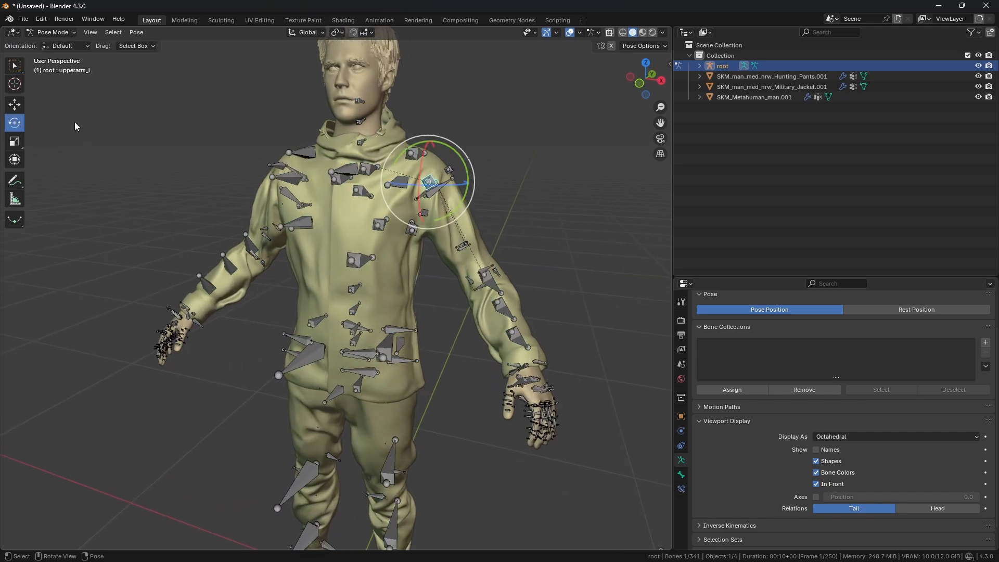
drag(458, 154, 457, 106)
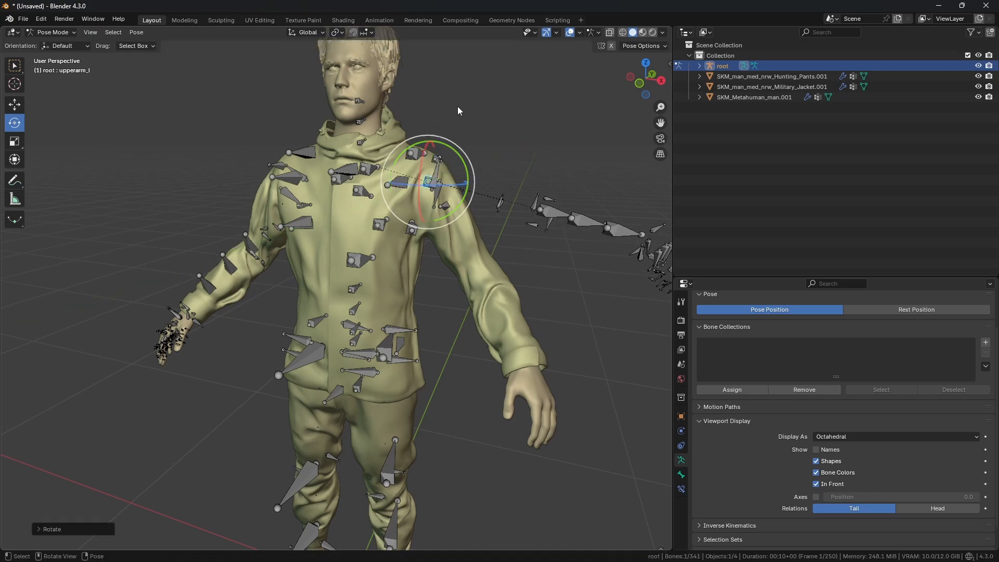
middle_drag(457, 106, 79, 123)
Step: Return the armature to Object Mode
click(16, 71)
shift+middle_drag(331, 199, 346, 205)
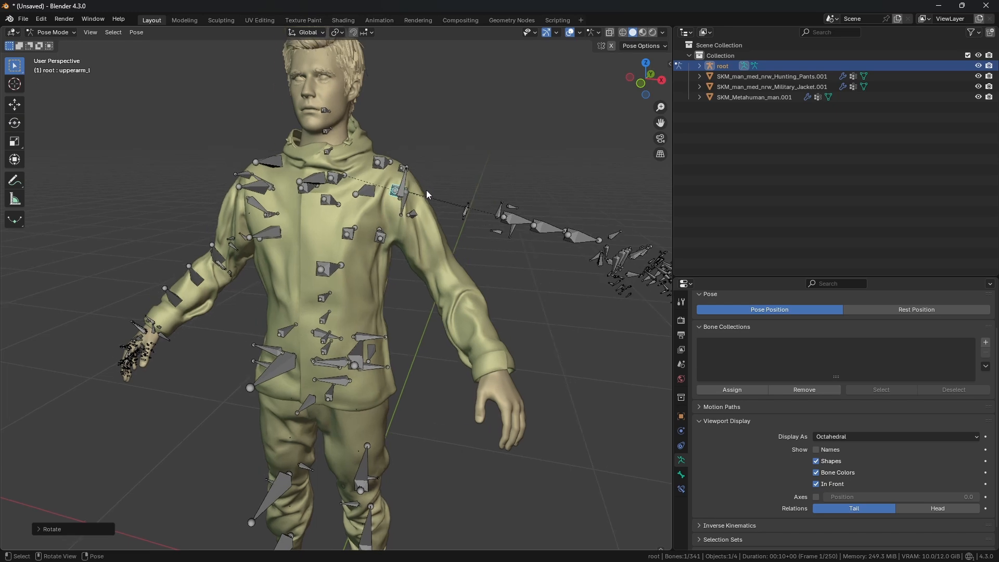
middle_drag(426, 189, 423, 196)
scroll(467, 229, down, 1)
middle_drag(469, 231, 452, 224)
scroll(457, 220, up, 1)
key(ctrl+Tab)
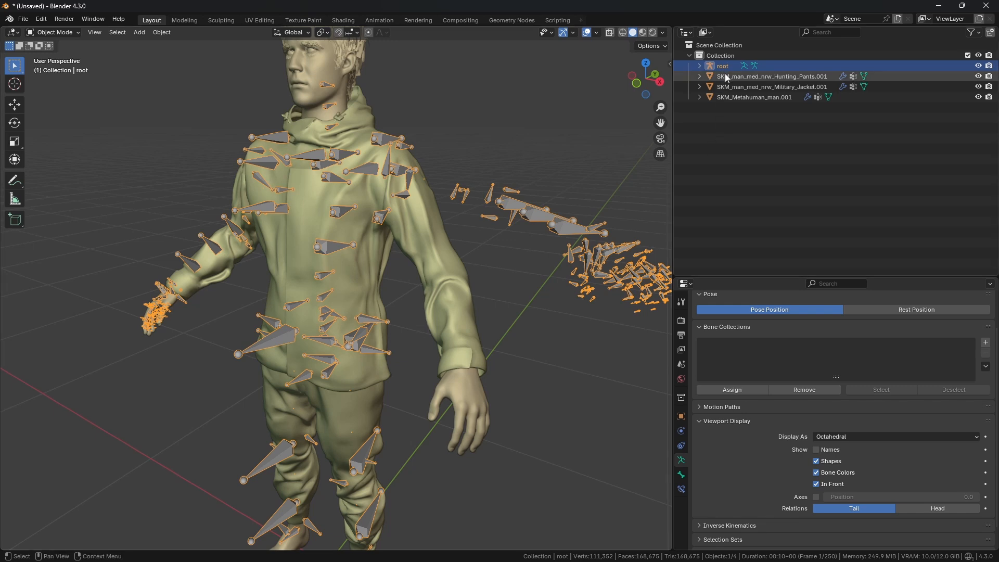
Step: Re-enter Pose Mode, select the left thigh bone and rotate it to test the leg deformation
scroll(432, 322, down, 3)
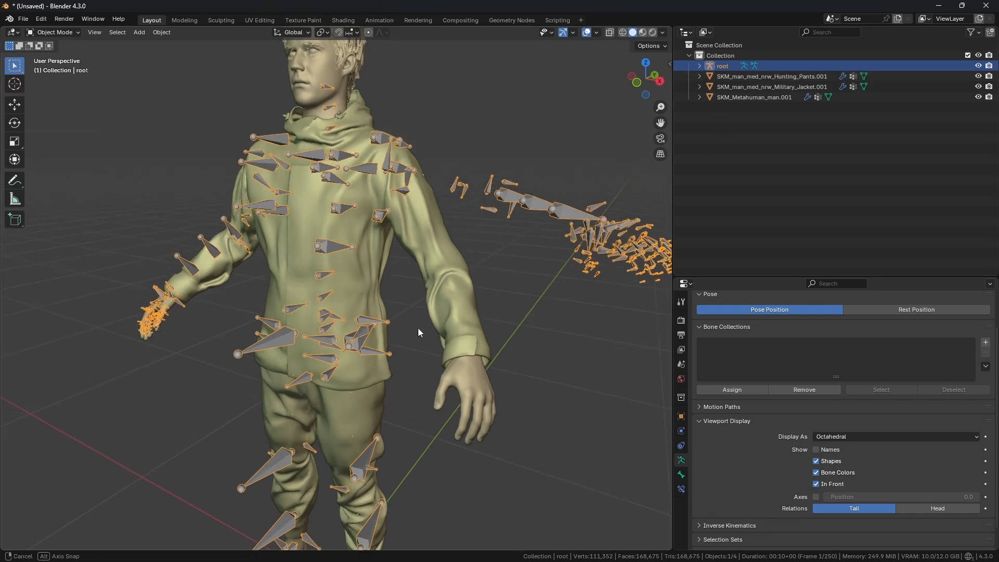
shift+middle_drag(397, 317, 415, 265)
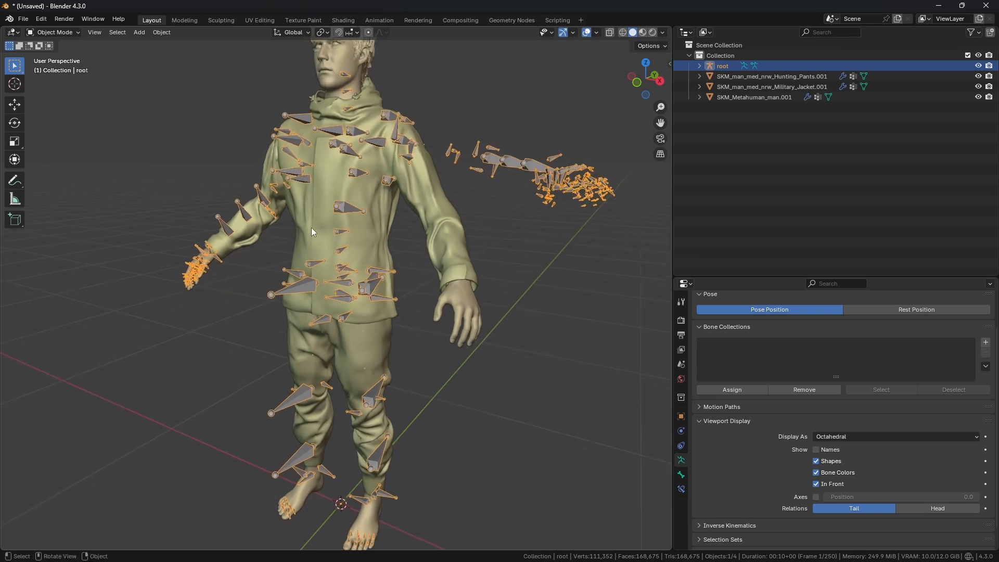
click(48, 32)
click(58, 67)
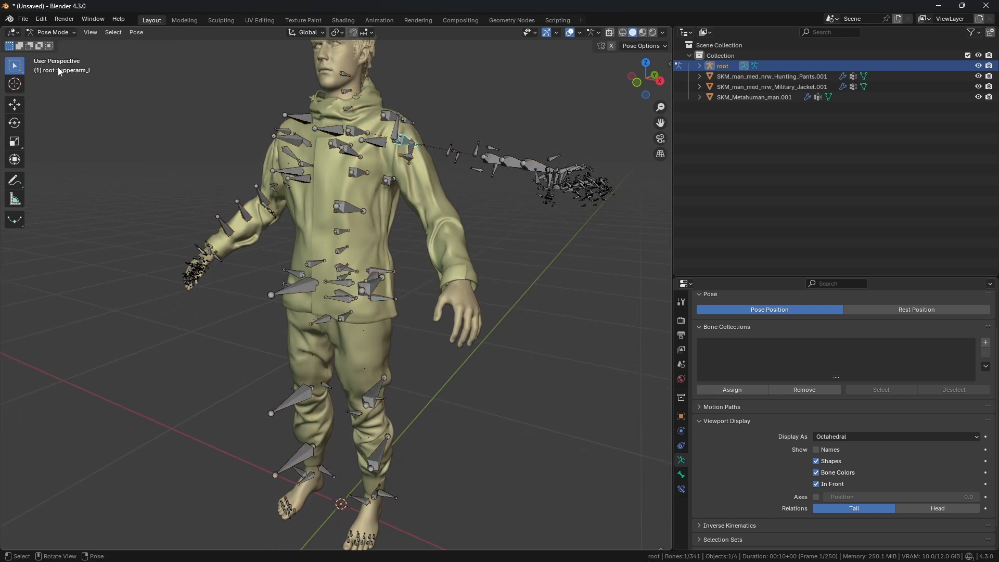
click(376, 289)
click(15, 123)
middle_drag(284, 263, 333, 275)
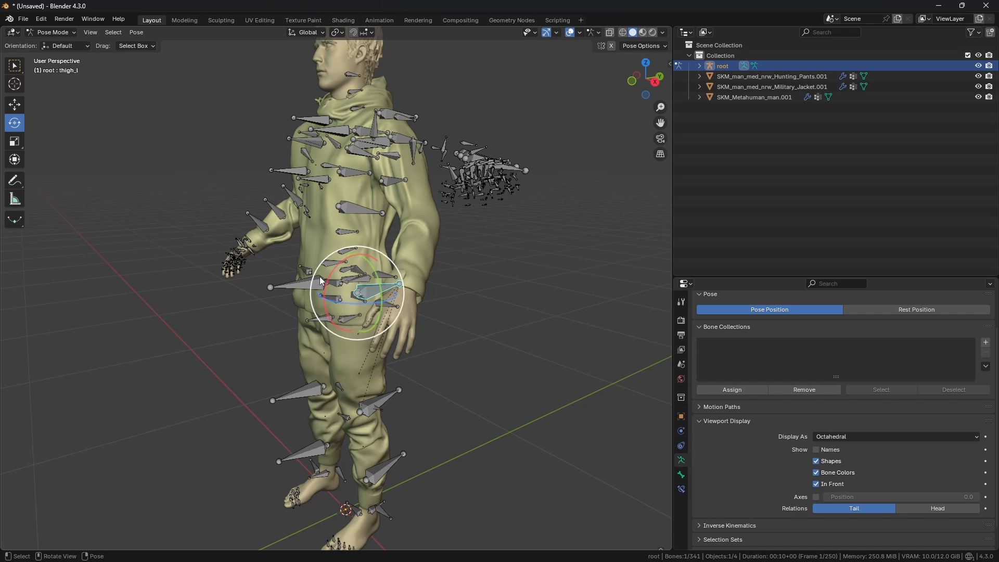
drag(328, 280, 364, 229)
Step: Rotate the left thigh further forward and switch back to Object Mode
scroll(409, 317, up, 1)
middle_drag(363, 305, 395, 312)
drag(395, 312, 457, 289)
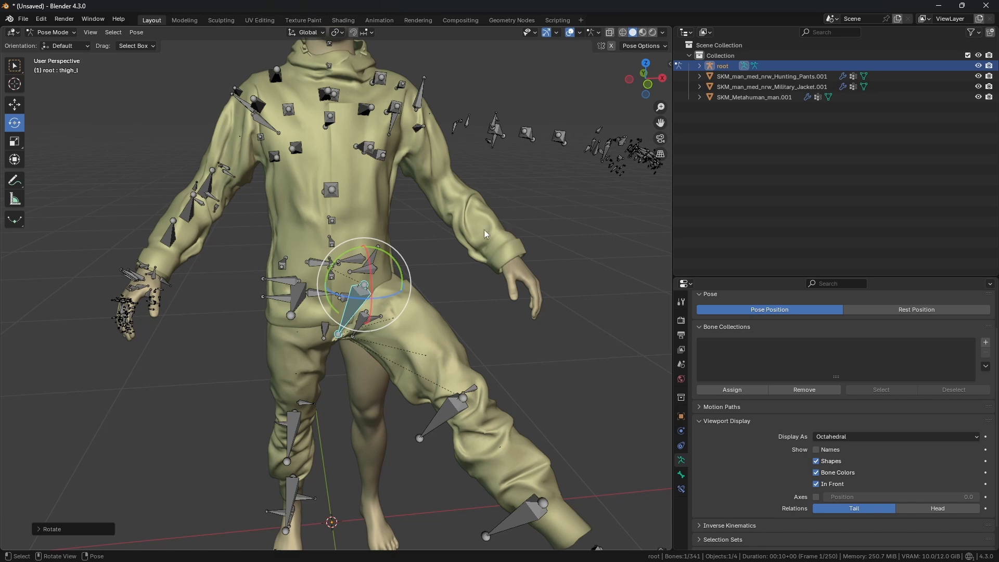
middle_drag(482, 185, 492, 359)
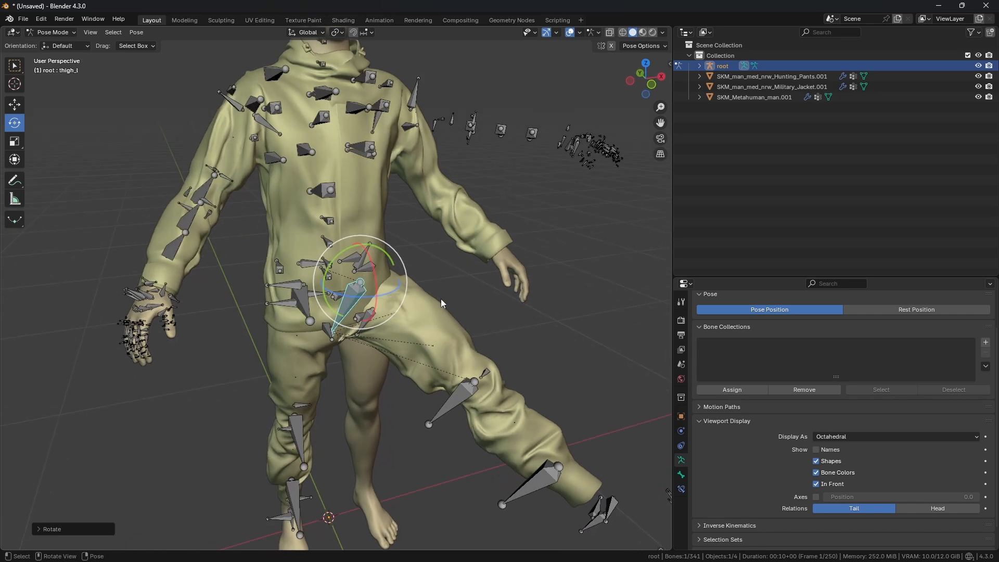
middle_drag(442, 299, 470, 208)
key(w)
key(ctrl+Tab)
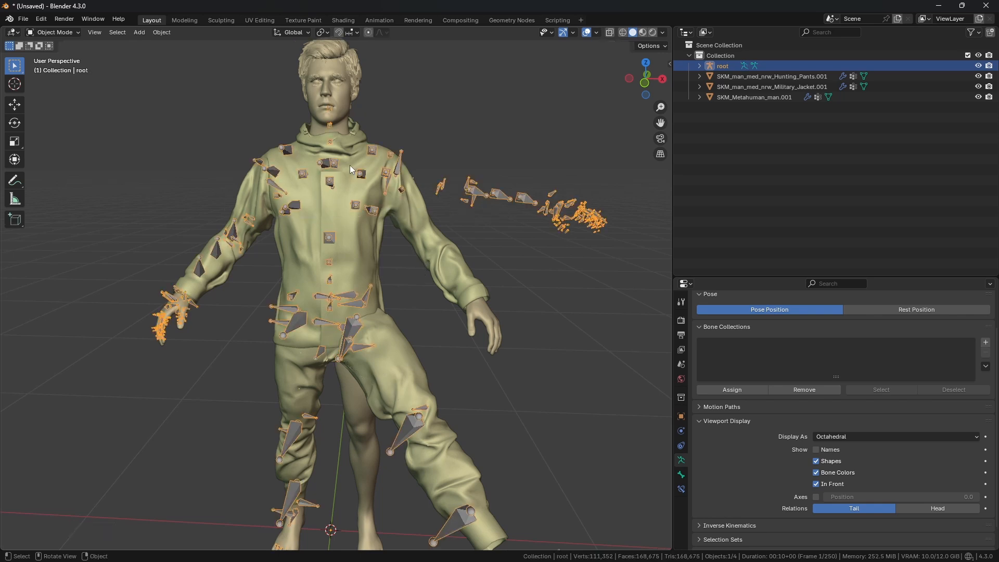
Step: Select the Metahuman body mesh and set its armature modifier's object to the root armature
click(370, 194)
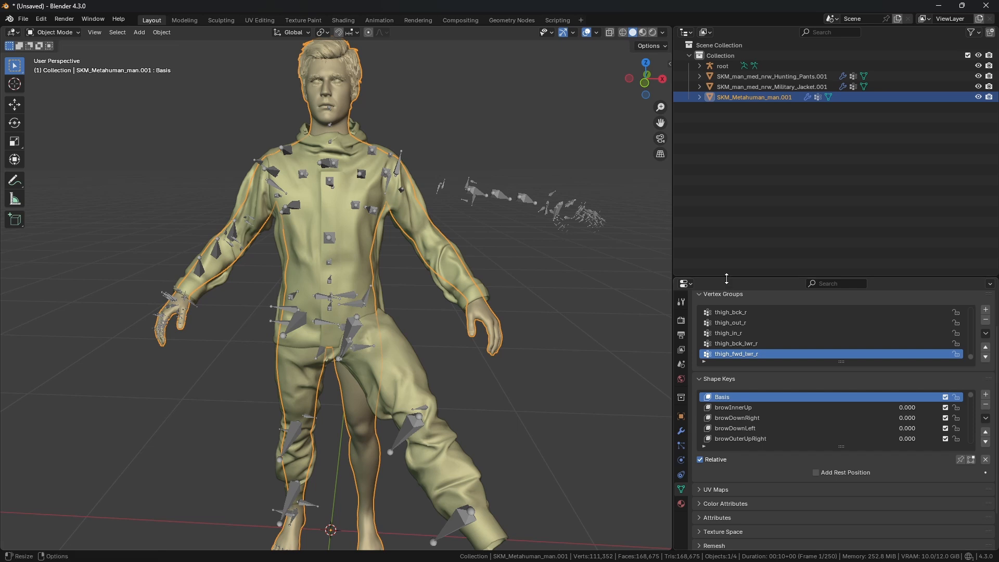
drag(726, 279, 726, 204)
middle_drag(542, 258, 487, 279)
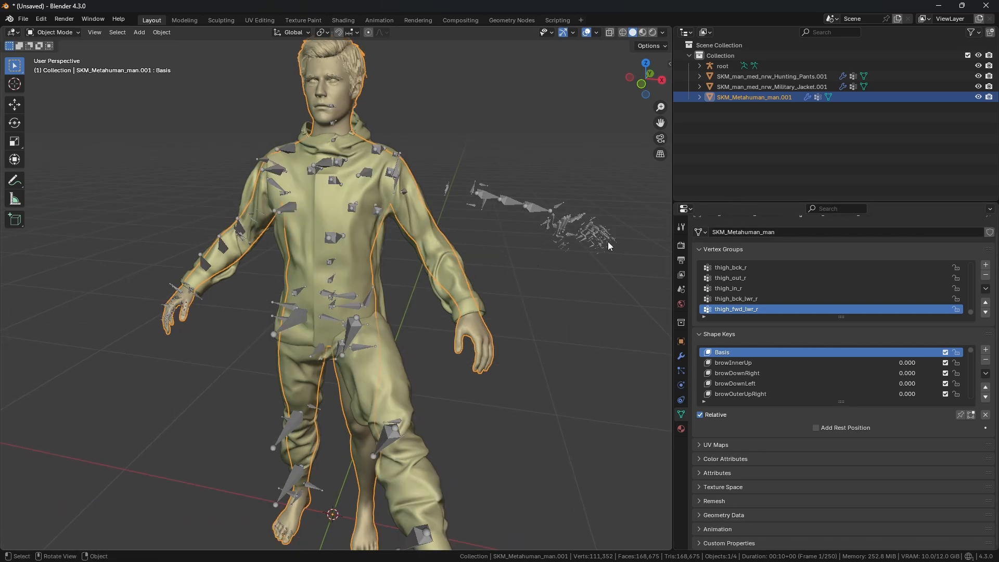
click(682, 357)
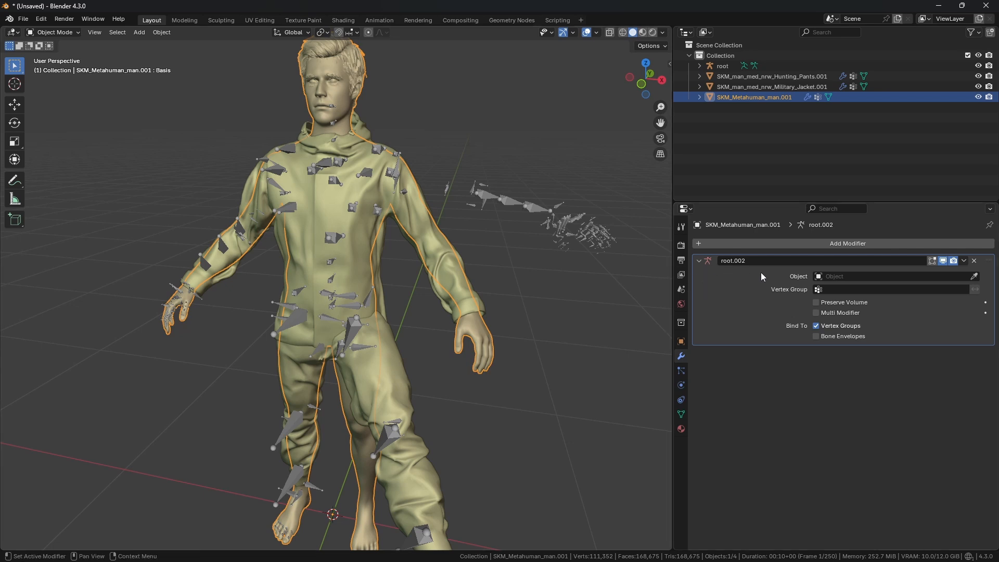
click(975, 277)
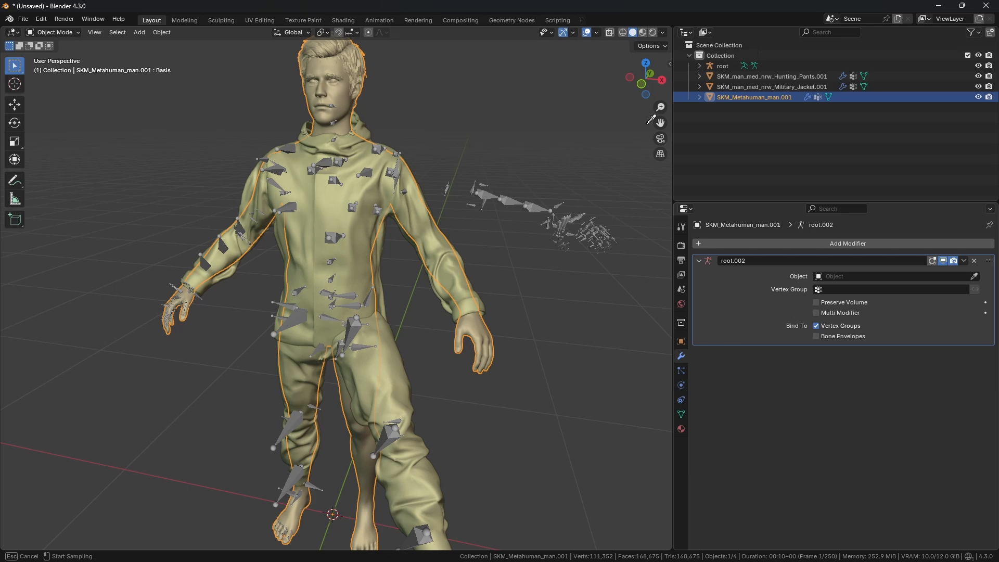
click(565, 215)
middle_drag(565, 215, 487, 212)
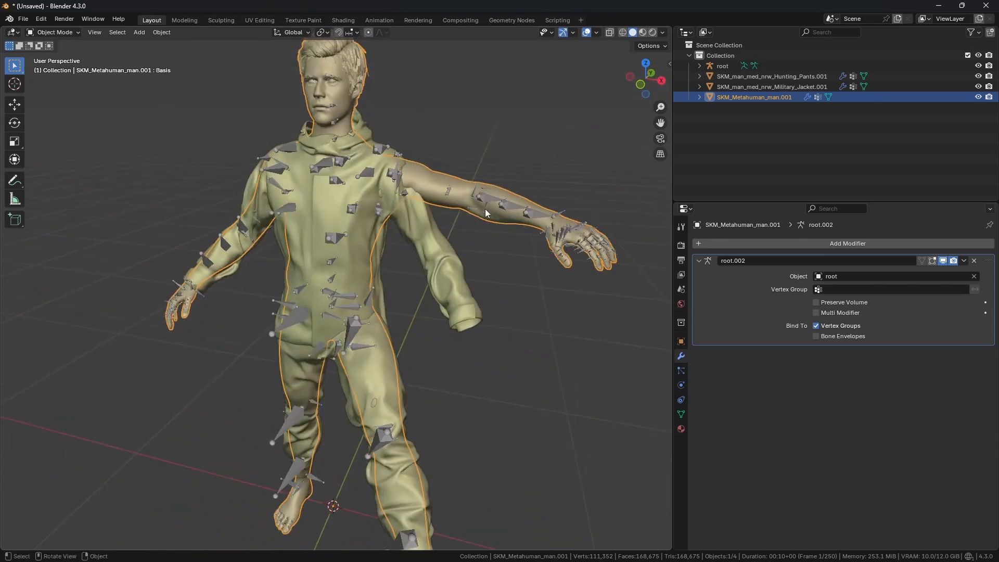
Step: Set the Military Jacket's armature modifier object to the root armature too
click(760, 85)
click(974, 276)
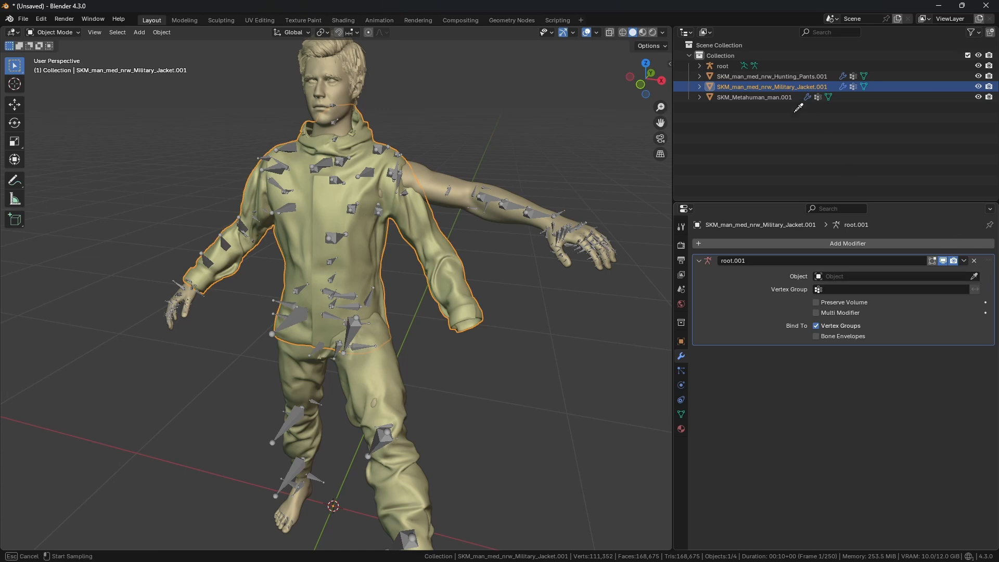
click(744, 65)
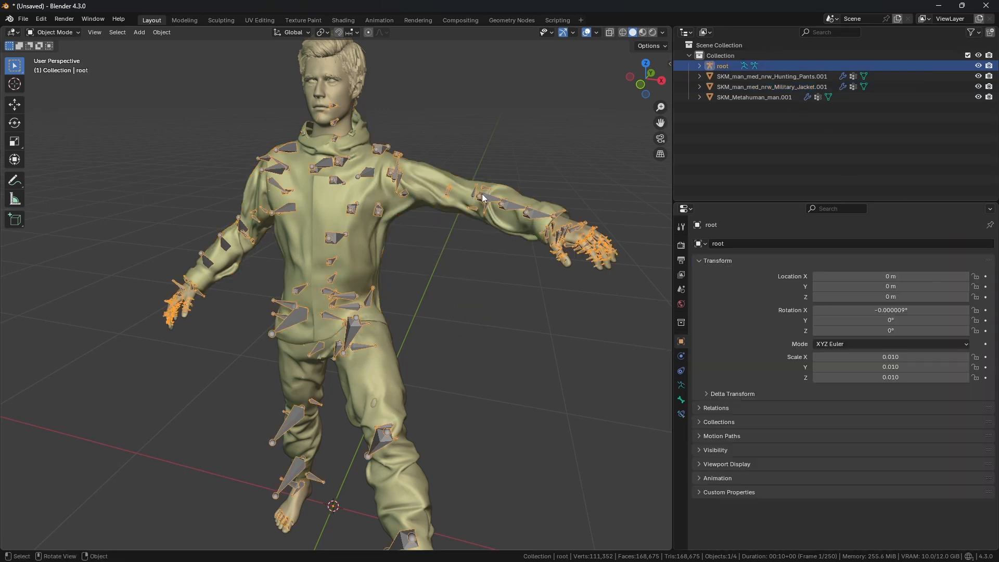
Step: Enter Pose Mode on the root armature and rotate the spine_04 bone to test that all meshes follow
middle_drag(484, 198, 520, 216)
key(ctrl+Tab)
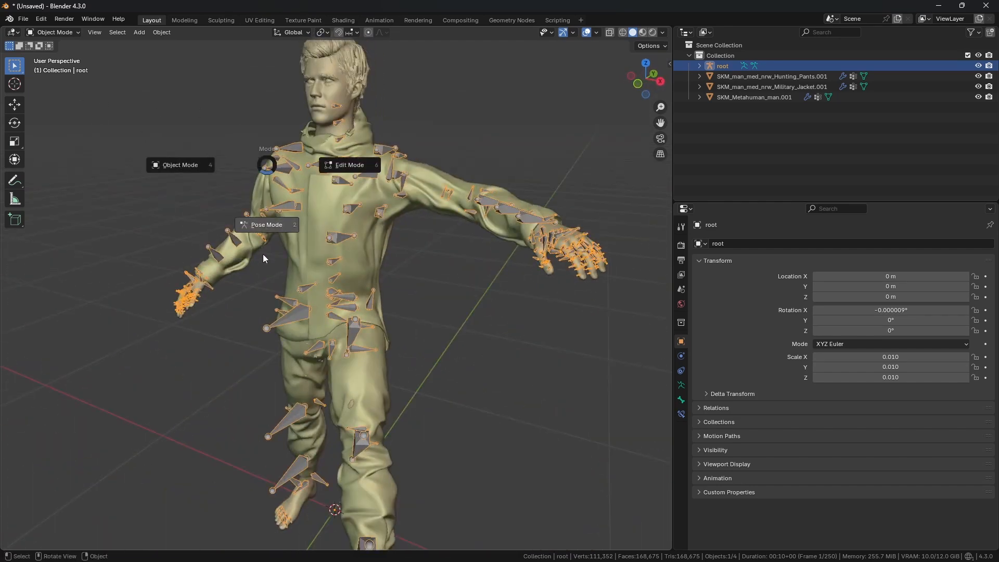
click(263, 254)
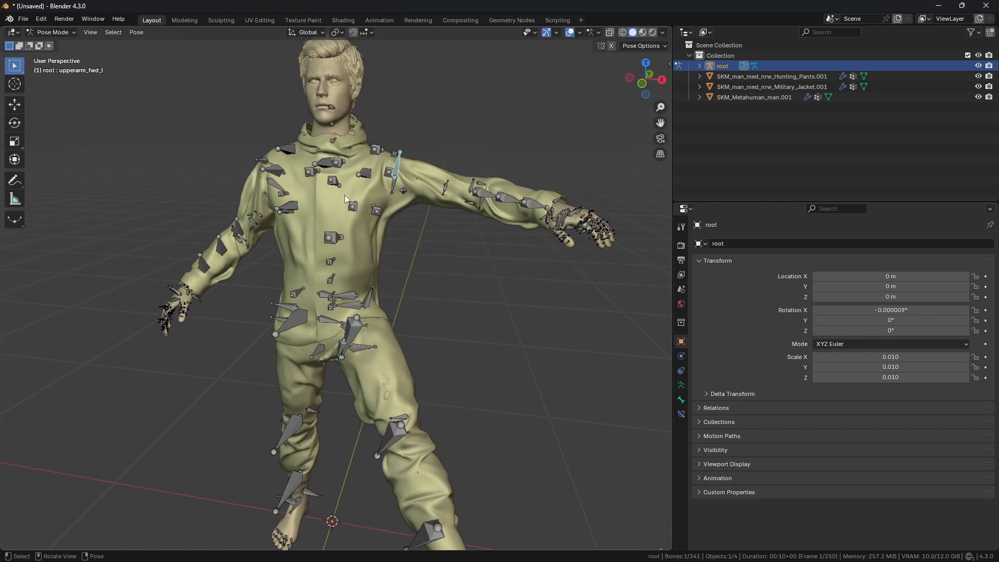
click(336, 237)
click(24, 123)
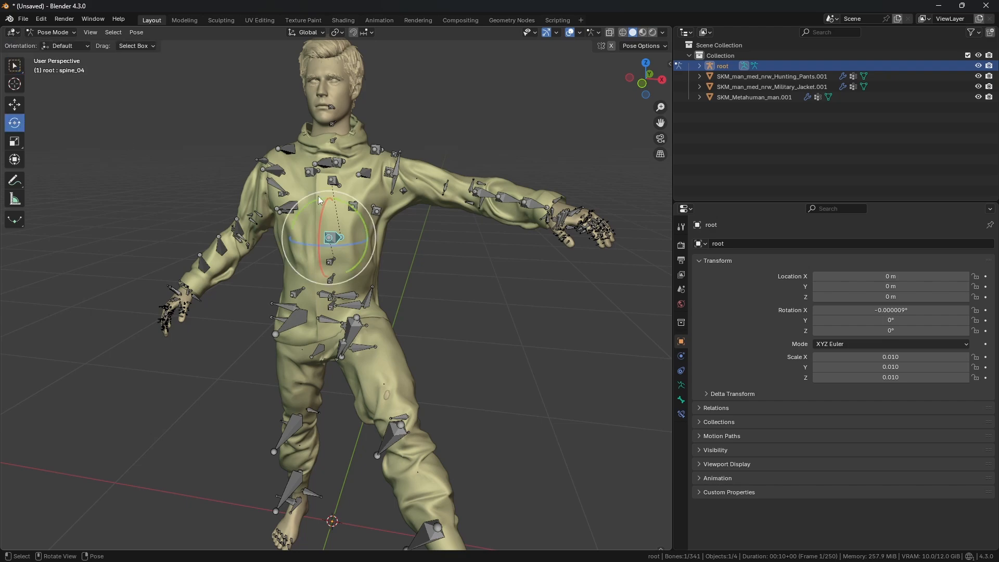
drag(366, 237, 335, 168)
middle_drag(335, 168, 422, 204)
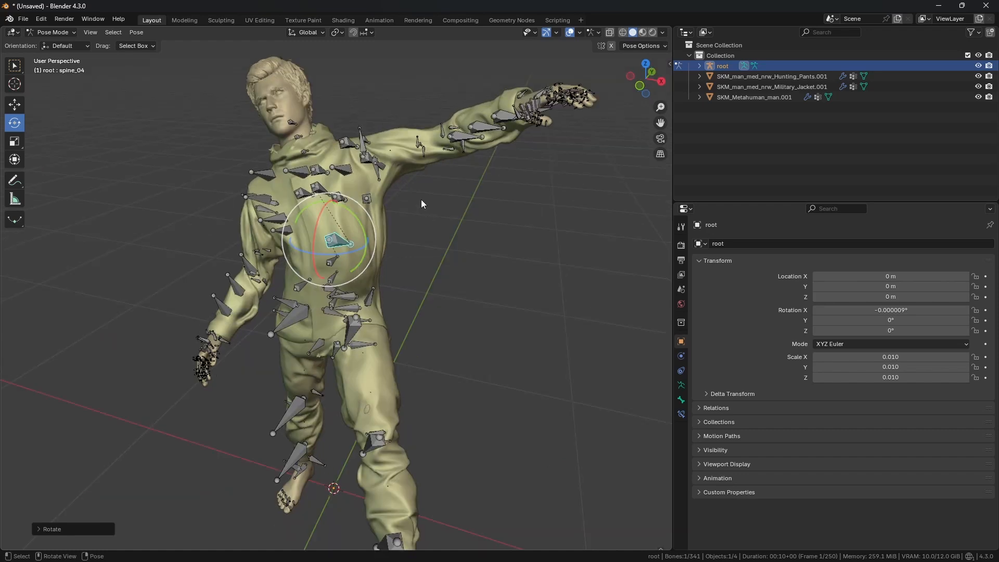
Step: Select all bones and clear all their pose transforms
click(16, 68)
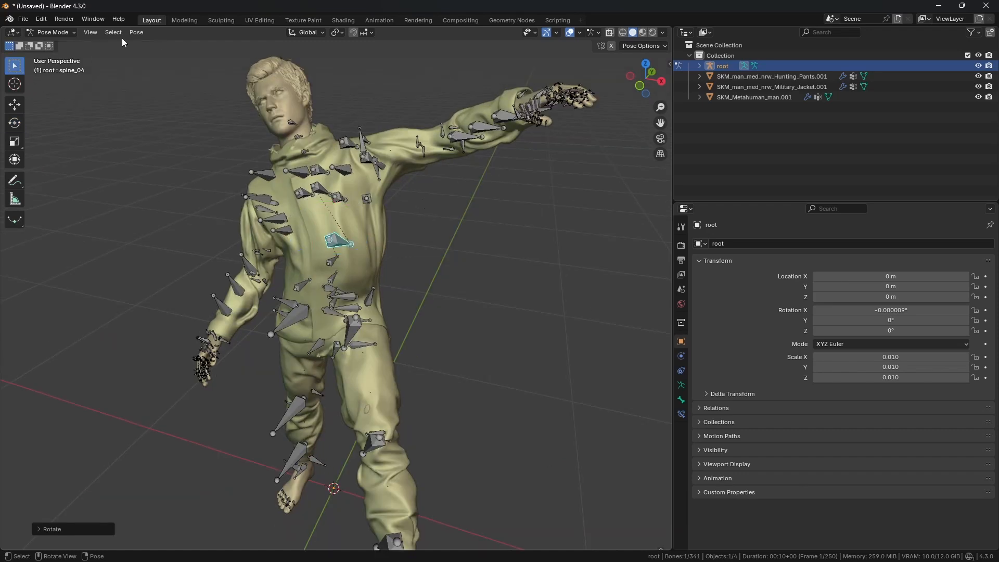
key(a)
click(137, 32)
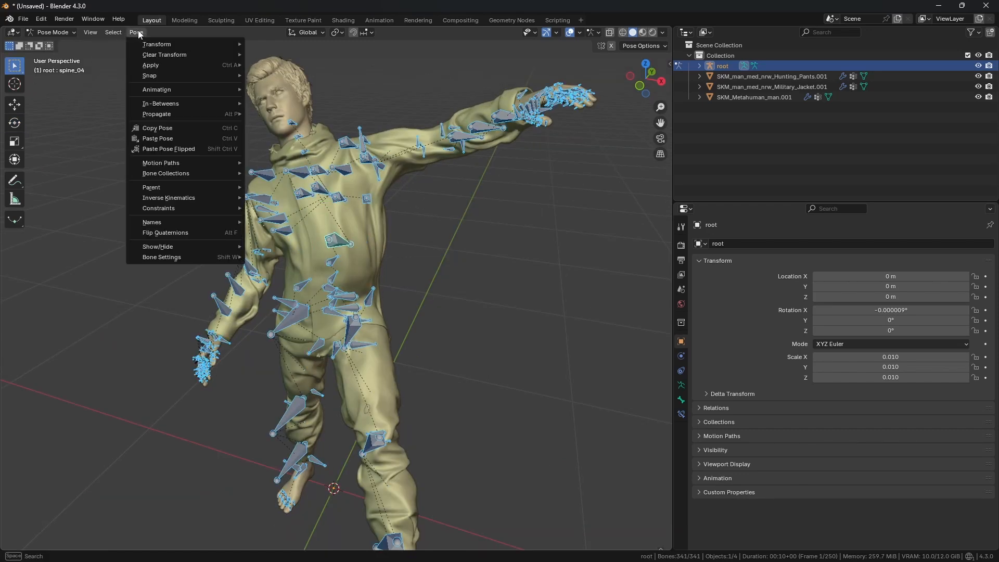
mouse_move(159, 54)
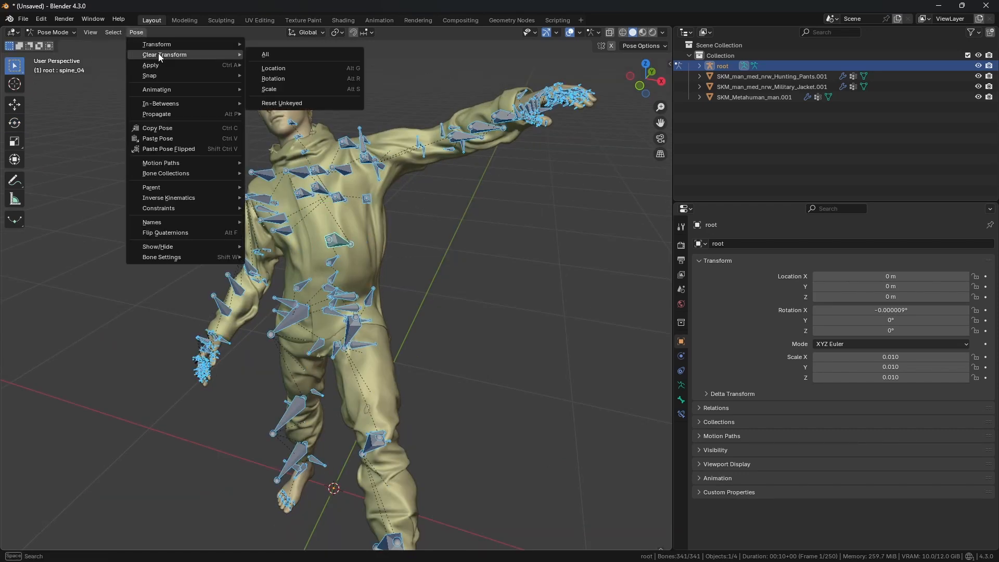
click(271, 55)
Step: Return to Object Mode and turn off In Front in the armature's viewport display settings
middle_drag(284, 79, 358, 168)
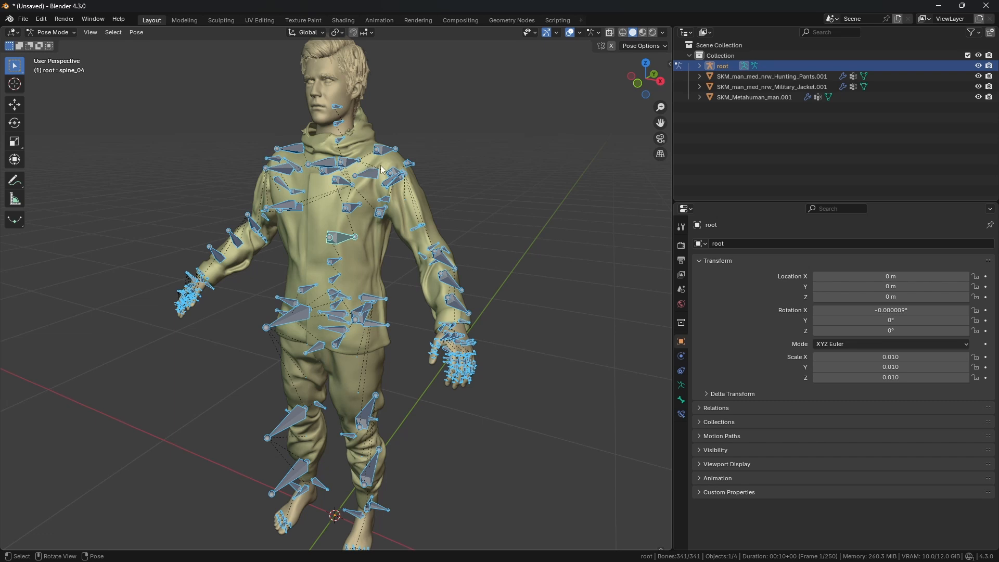
middle_drag(422, 208, 465, 230)
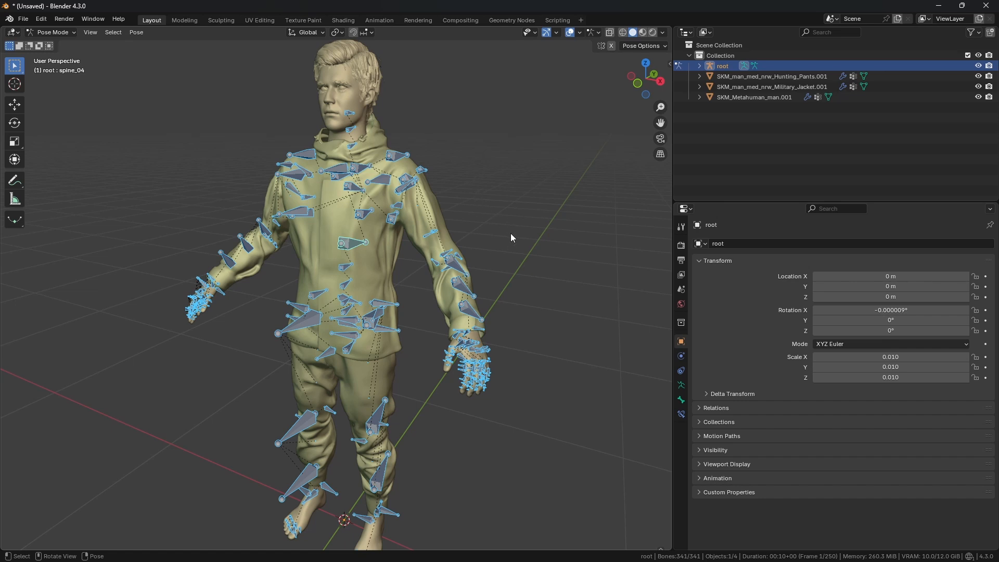
middle_drag(510, 233, 504, 226)
click(52, 32)
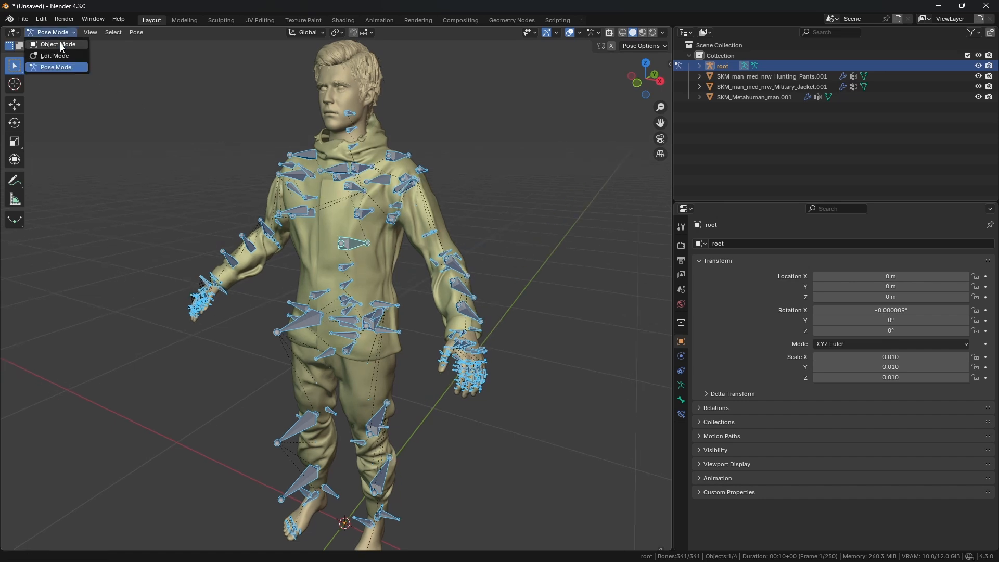
click(58, 45)
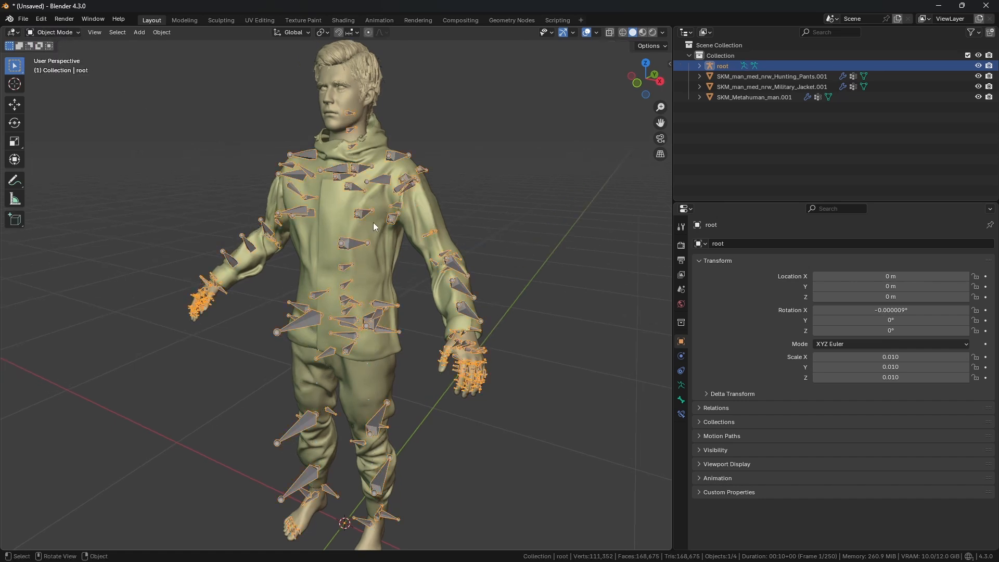
click(681, 385)
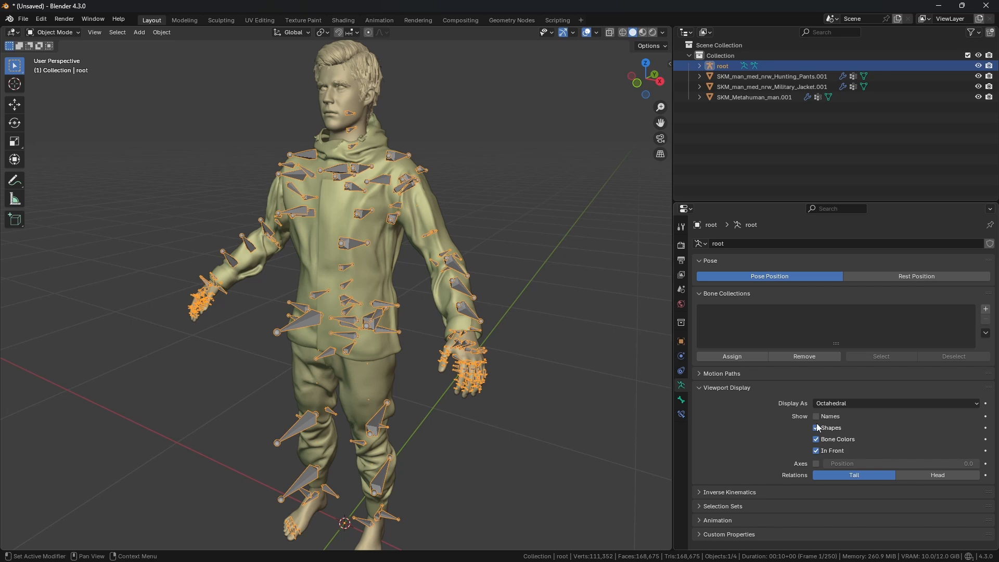
click(816, 451)
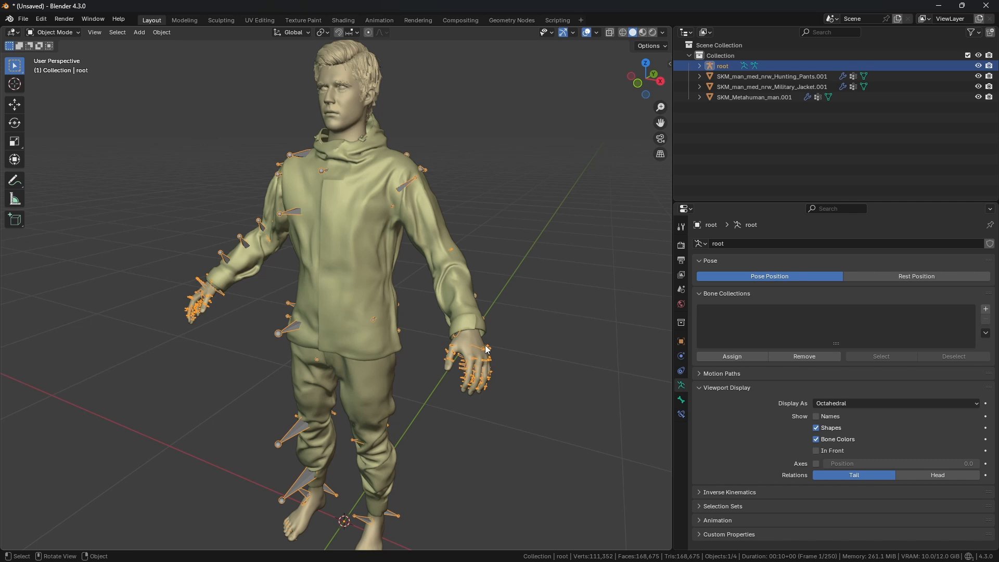
Step: Select the Military Jacket mesh and switch it into Sculpt Mode
middle_drag(403, 335, 420, 358)
scroll(349, 357, up, 2)
click(401, 335)
scroll(333, 307, down, 1)
middle_drag(301, 290, 337, 291)
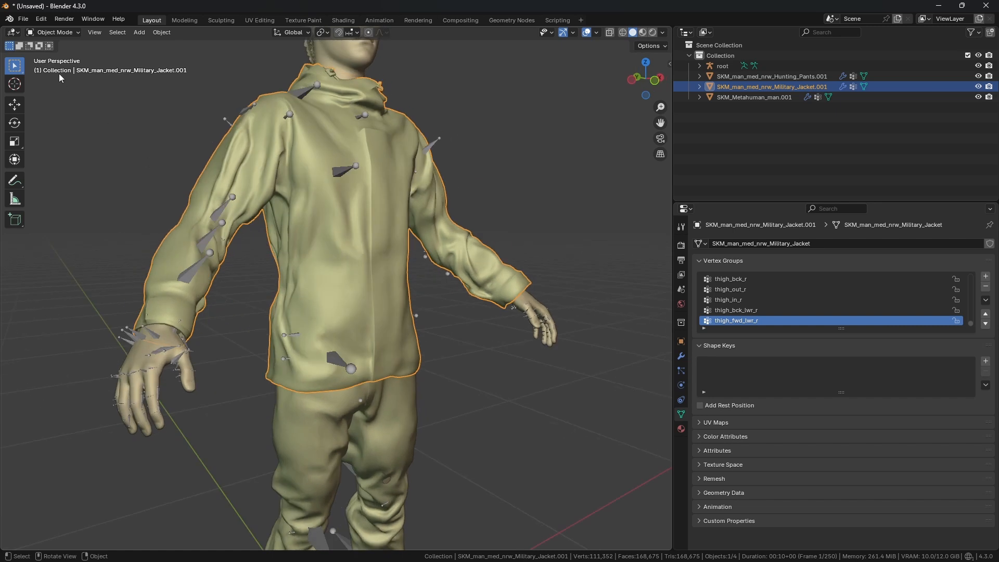
click(59, 33)
click(57, 67)
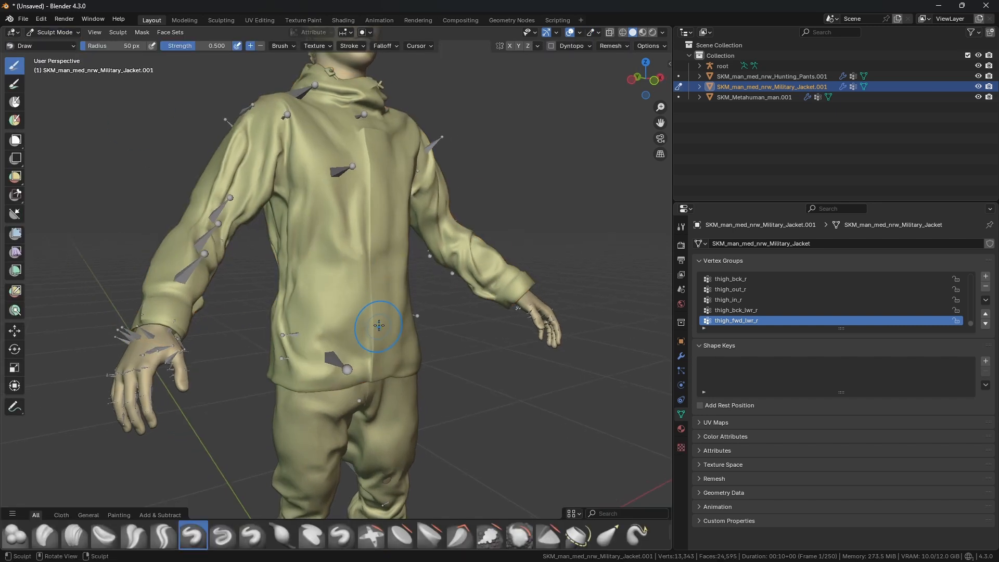
Step: Choose the Elastic Grab brush from the expanded brush shelf
middle_drag(500, 390, 470, 388)
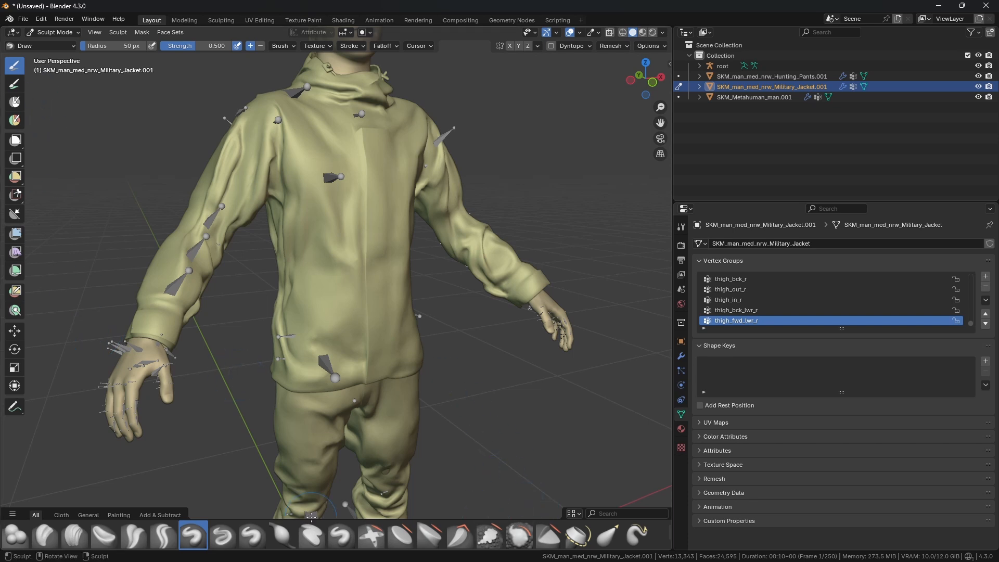
drag(311, 519, 311, 460)
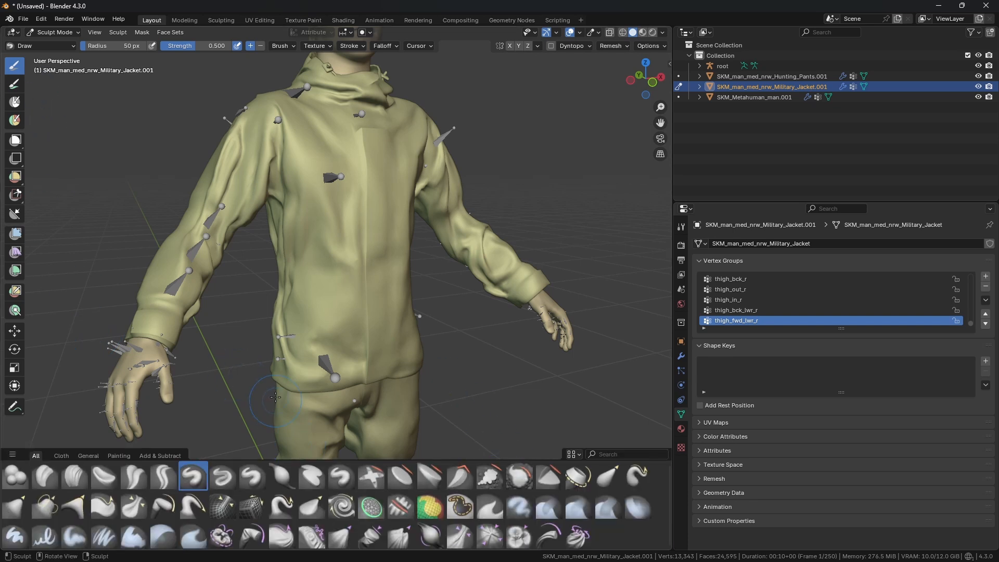
click(605, 475)
Step: Pull the jacket's front torso inward with Elastic Grab strokes and collapse the brush shelf
middle_drag(434, 380, 435, 333)
scroll(436, 333, up, 1)
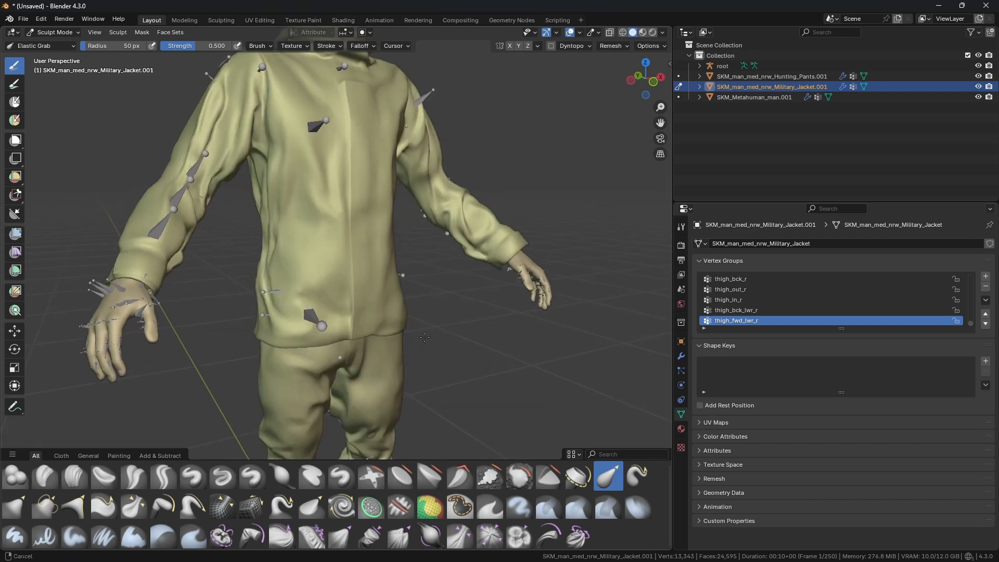
scroll(422, 336, up, 3)
mouse_move(413, 332)
middle_down()
mouse_move(399, 296)
mouse_move(411, 307)
middle_up()
drag(566, 450, 558, 556)
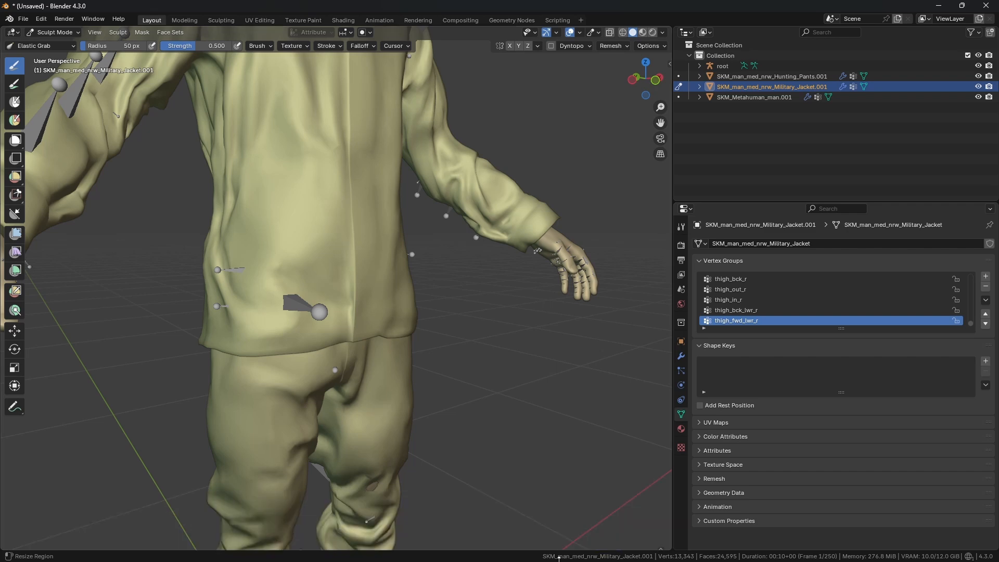
mouse_move(418, 348)
middle_down()
mouse_move(351, 330)
mouse_move(385, 333)
mouse_move(360, 302)
mouse_move(401, 334)
mouse_move(383, 239)
mouse_move(397, 290)
mouse_move(416, 313)
middle_up()
Step: Set the brush radius to 112 px and tighten the jacket's abdomen from the front orthographic view
key(f)
click(463, 338)
key(KP_1)
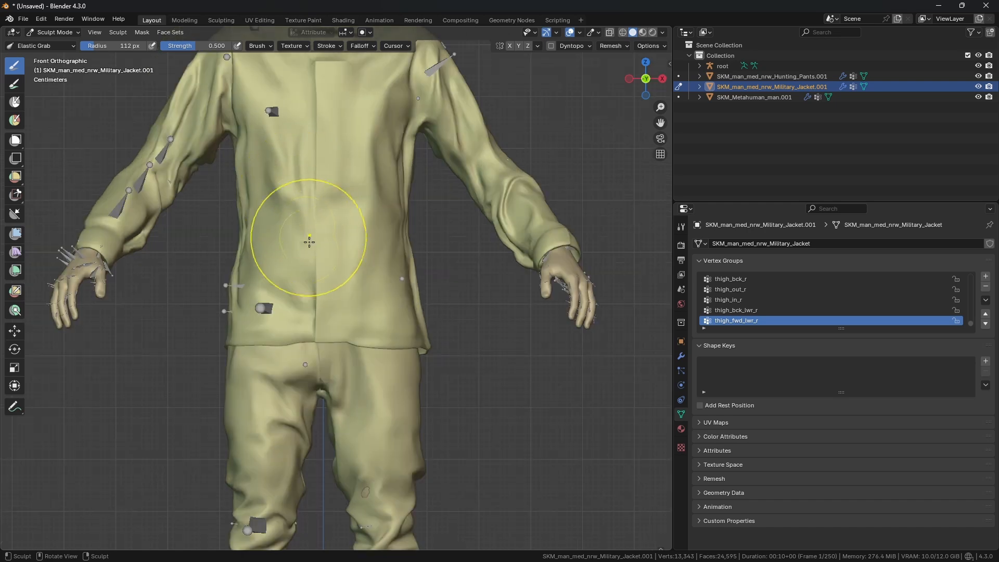
scroll(311, 252, up, 1)
shift+middle_drag(316, 266, 418, 286)
scroll(399, 305, down, 1)
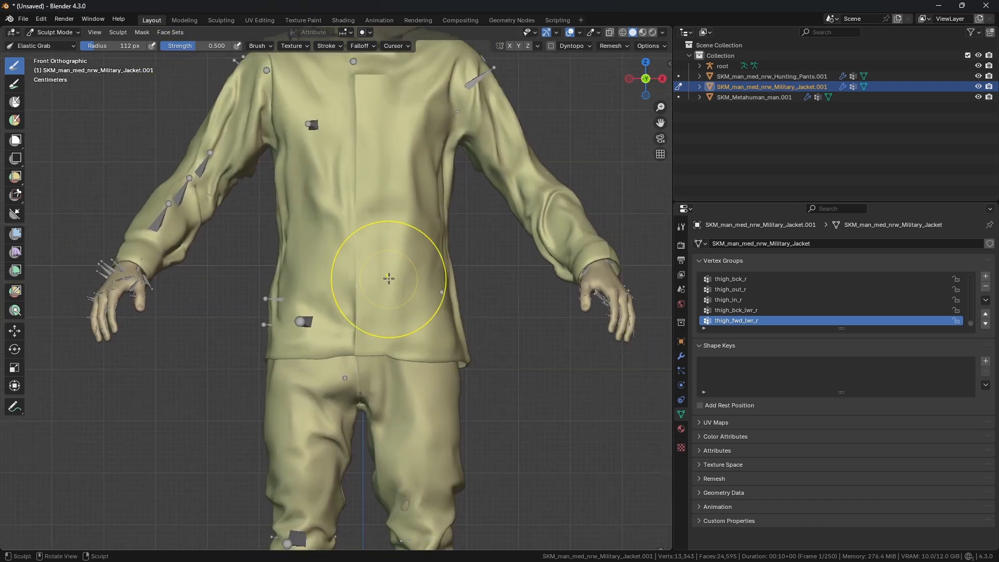
mouse_move(346, 249)
middle_down()
mouse_move(344, 276)
mouse_move(359, 301)
mouse_move(330, 319)
mouse_move(357, 328)
middle_up()
key(KP_1)
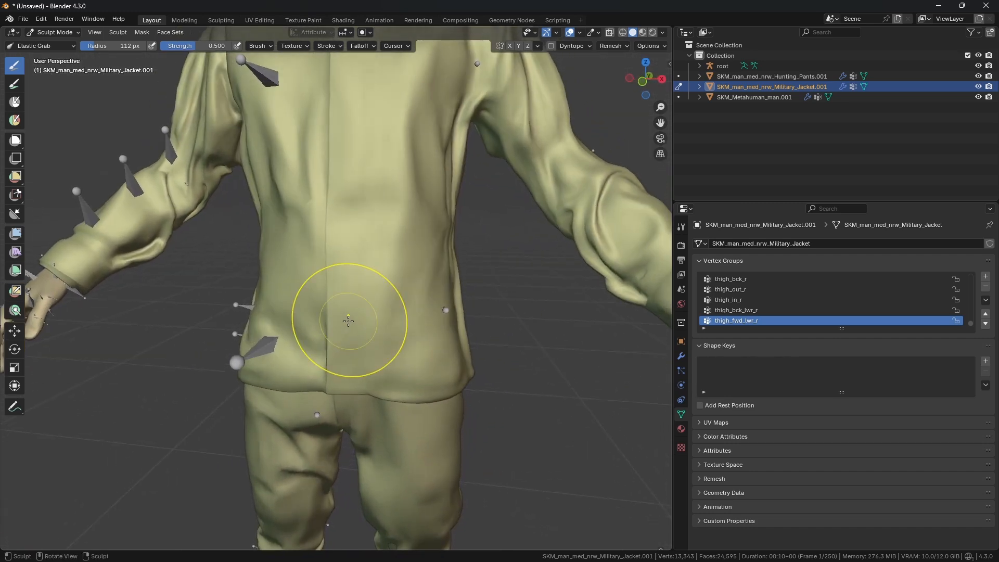
click(643, 81)
drag(673, 223, 749, 214)
shift+middle_drag(542, 252, 543, 263)
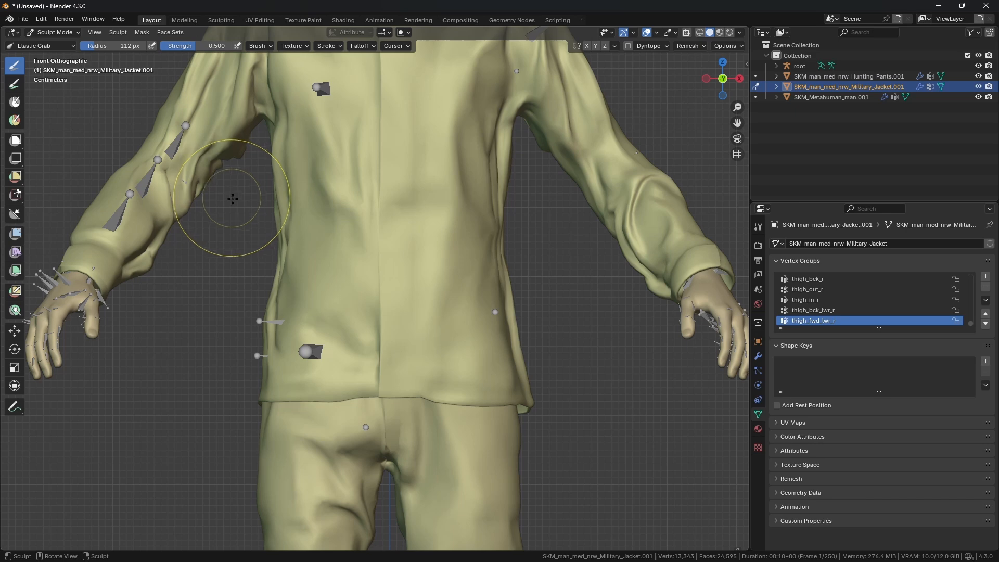
shift+middle_drag(320, 242, 320, 253)
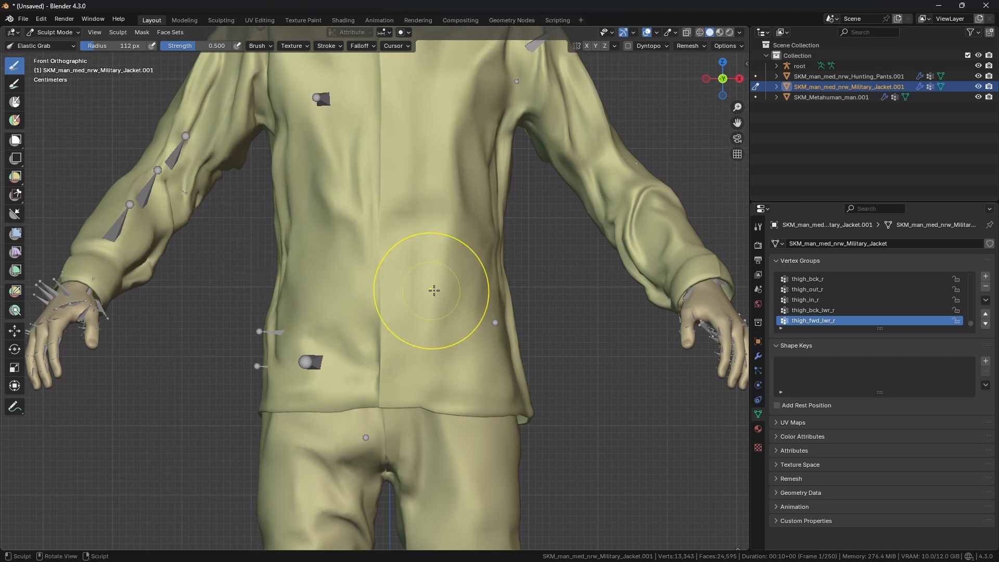
Step: Pull the jacket's left flank inward with wider Elastic Grab strokes at 137 px radius
mouse_move(502, 333)
mouse_down()
mouse_move(401, 312)
mouse_move(523, 308)
mouse_move(562, 259)
mouse_move(573, 274)
mouse_up()
key(d)
mouse_move(587, 313)
mouse_down()
mouse_move(574, 274)
mouse_move(583, 263)
mouse_up()
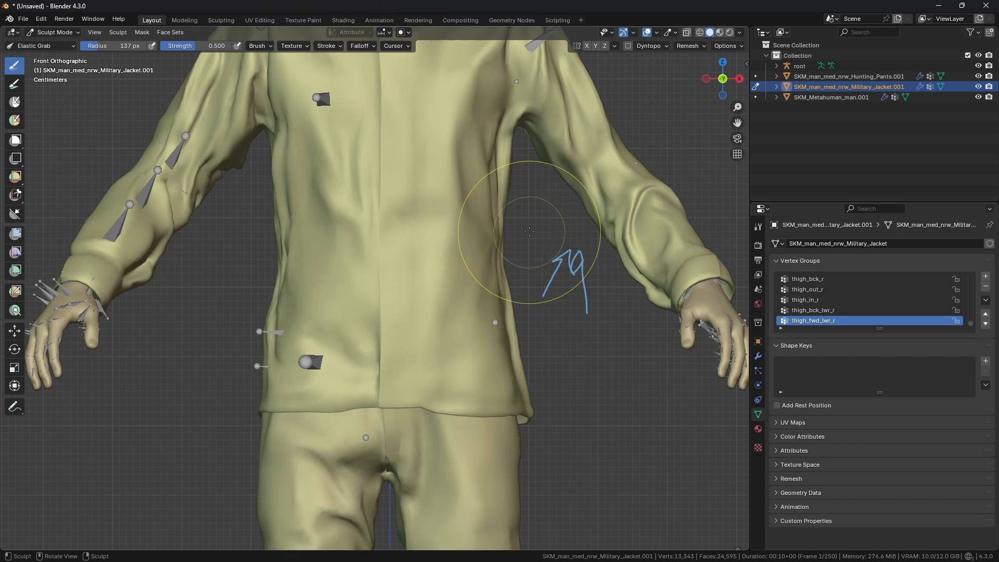
mouse_move(530, 232)
mouse_down()
mouse_move(565, 219)
mouse_move(552, 226)
mouse_up()
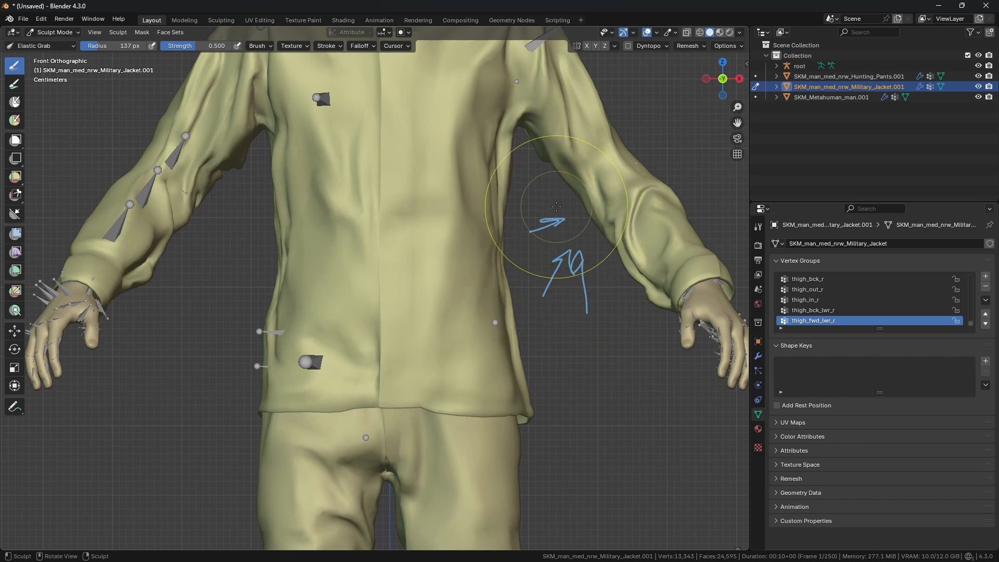
key(d)
right_drag(551, 217, 577, 315)
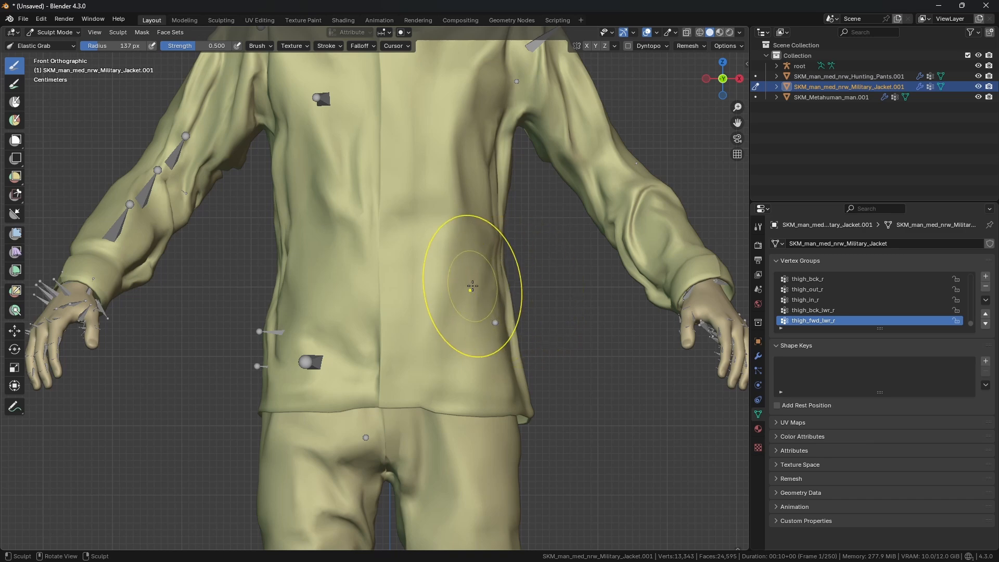
Step: Box-mask the jacket's midsection and invert the mask
key(b)
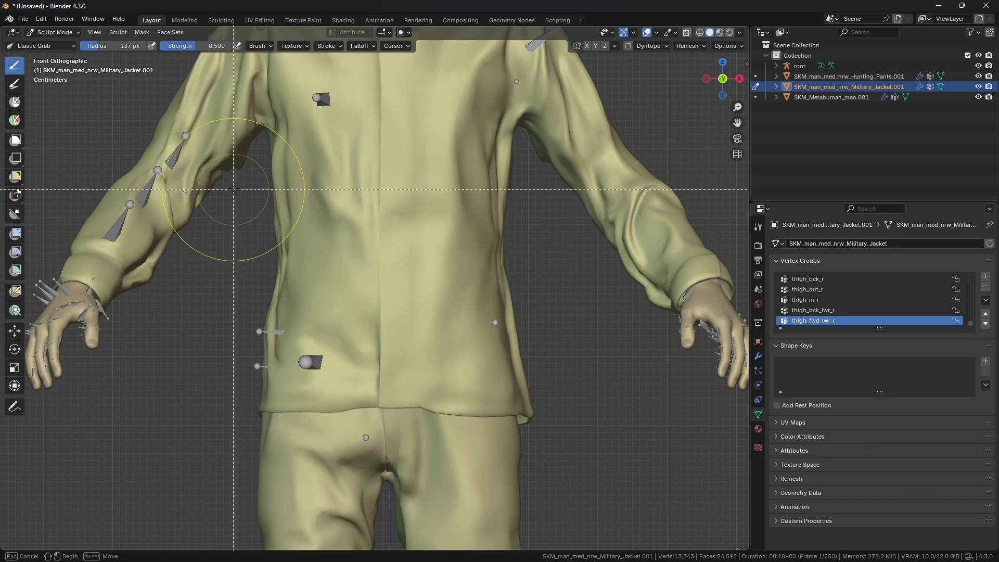
drag(232, 185, 551, 423)
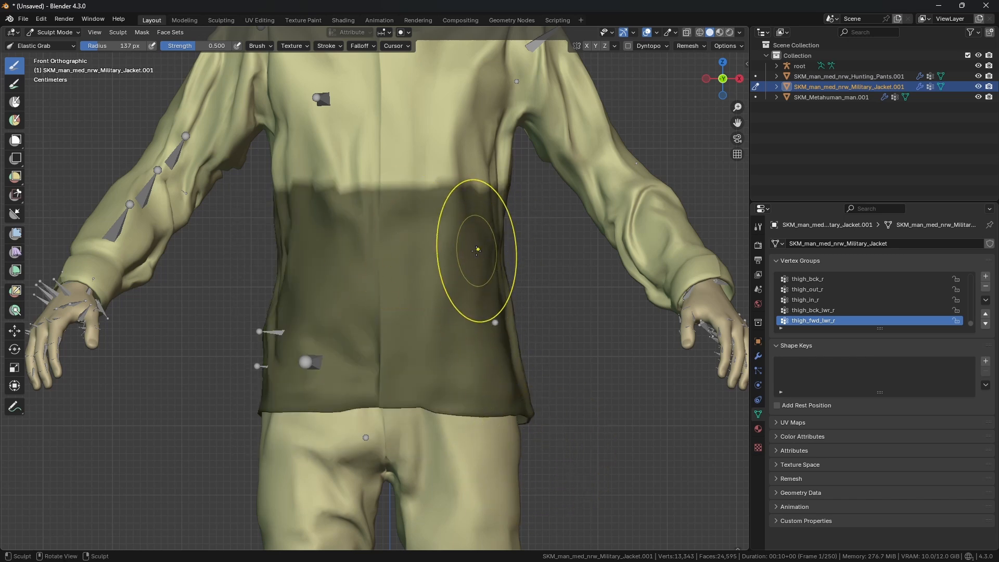
mouse_move(492, 268)
shift+middle_down()
mouse_move(489, 241)
mouse_move(461, 262)
shift+middle_up()
click(142, 33)
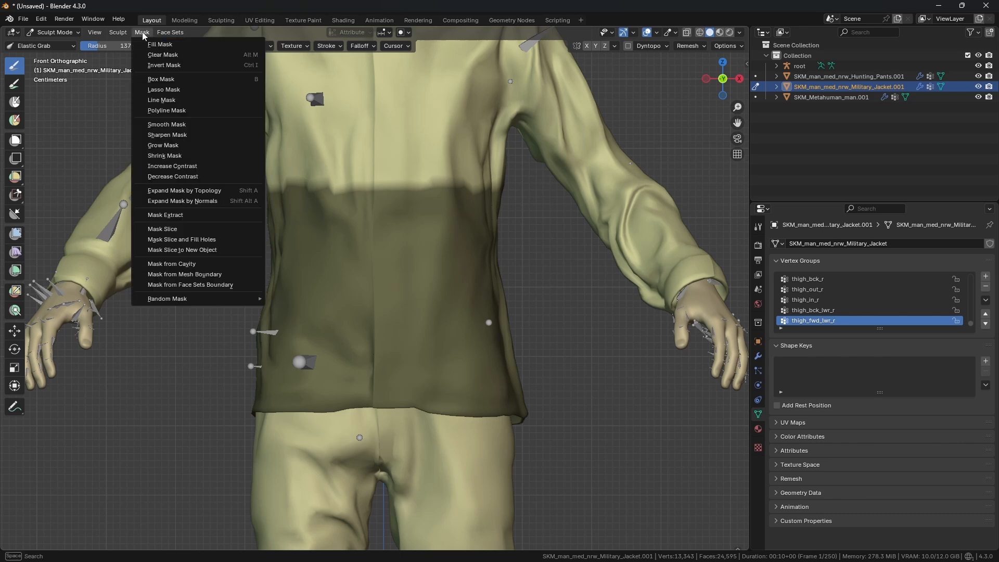
click(164, 65)
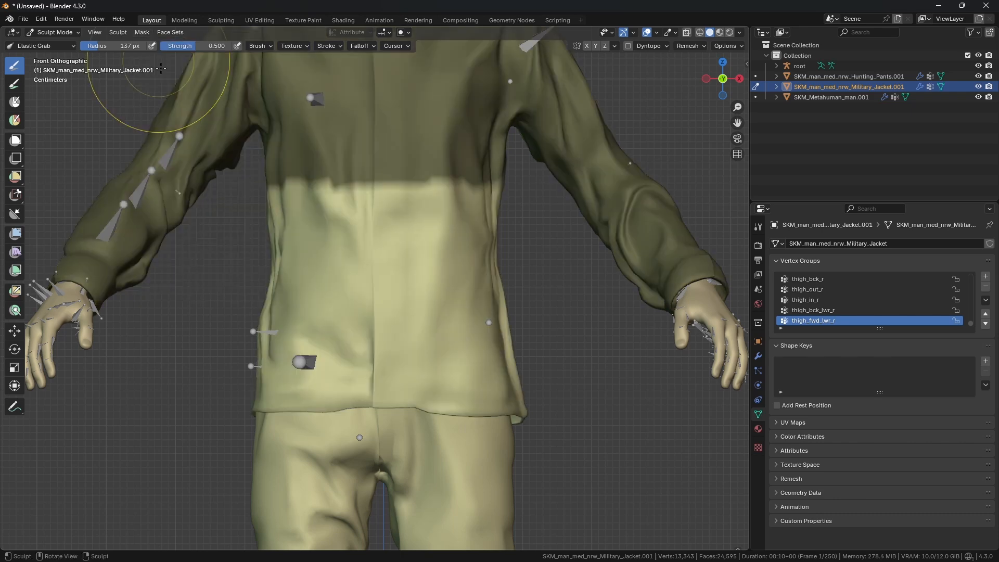
Step: Smooth the mask with the Mask Filter set to 7 iterations
shift+middle_drag(276, 181, 272, 190)
scroll(404, 187, up, 1)
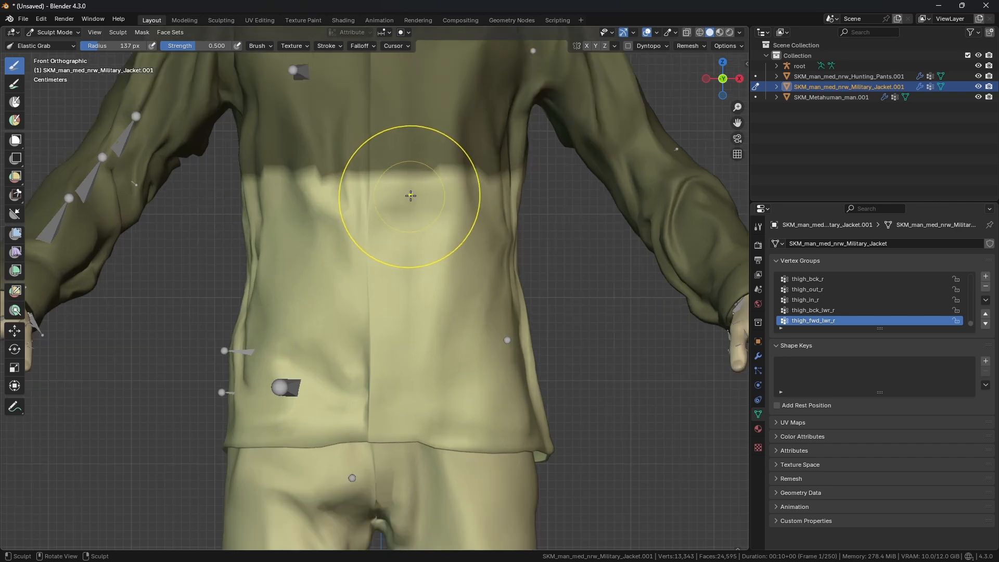
scroll(422, 203, down, 1)
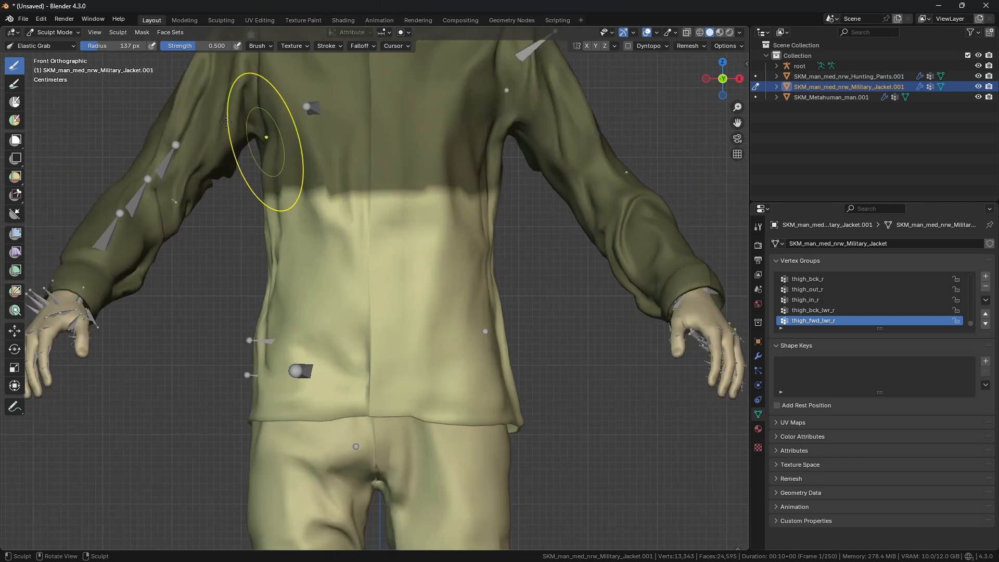
click(142, 33)
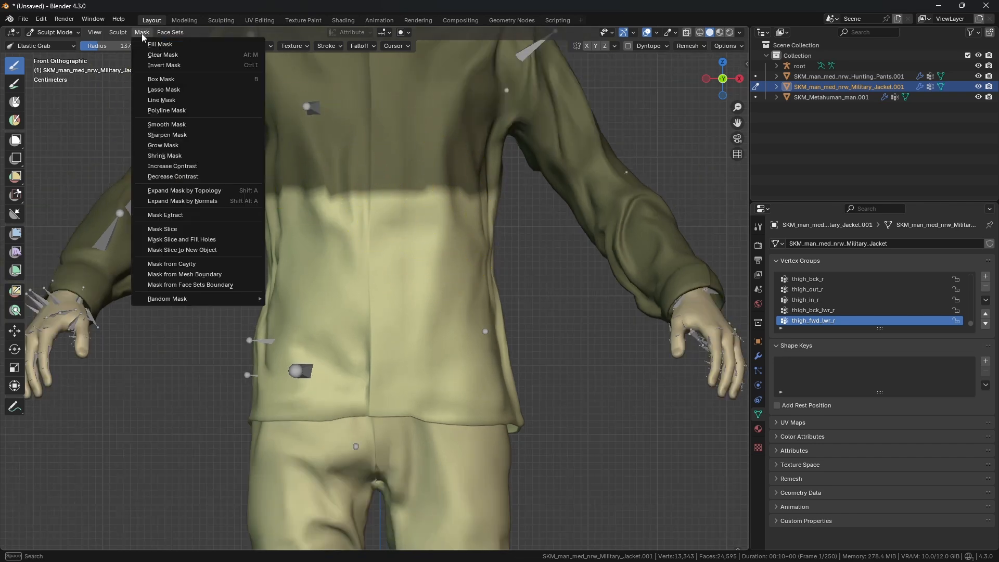
click(186, 123)
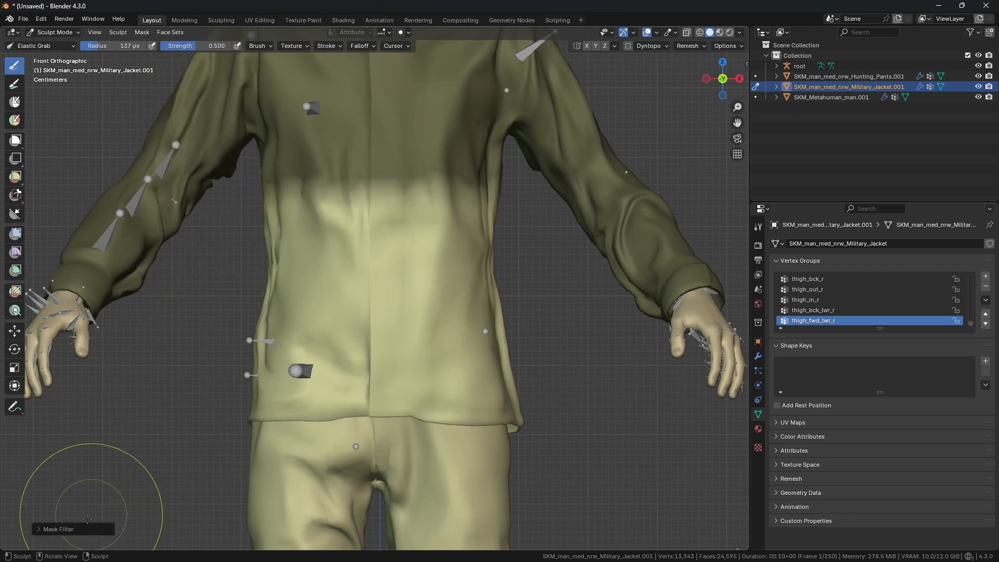
click(58, 529)
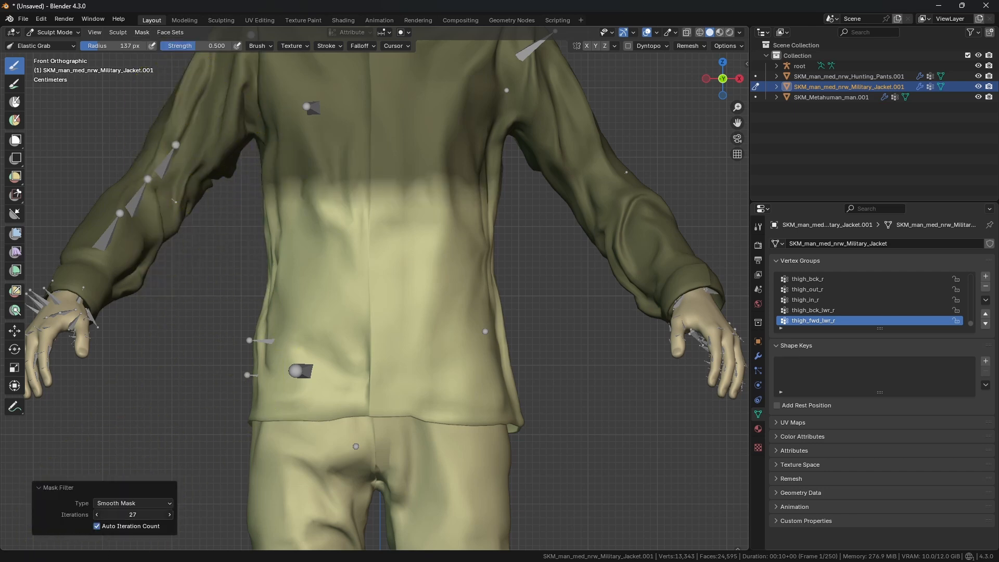
drag(133, 514, 141, 515)
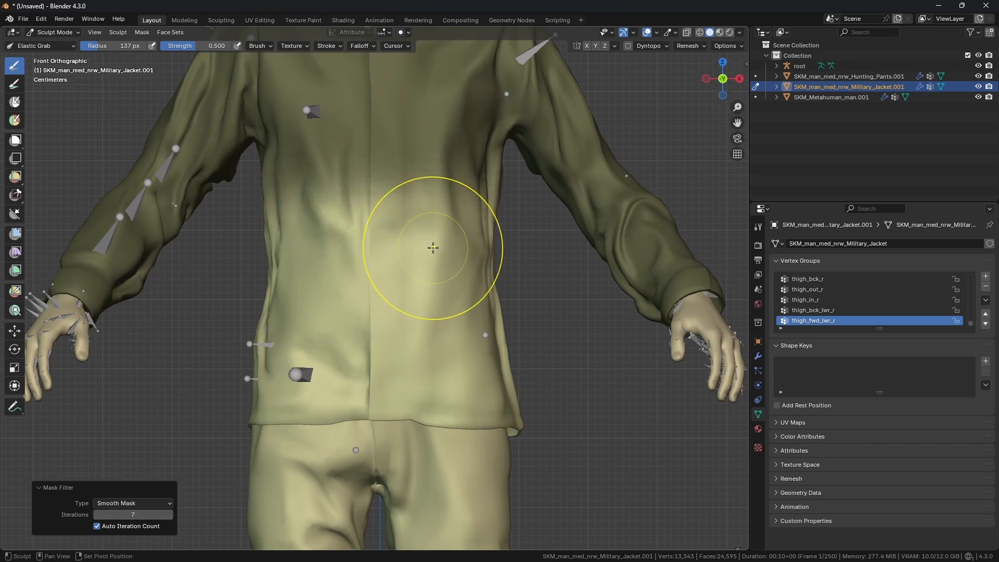
Step: Grab the unmasked waist area to tuck the jacket closer to the body
shift+middle_drag(433, 247, 434, 265)
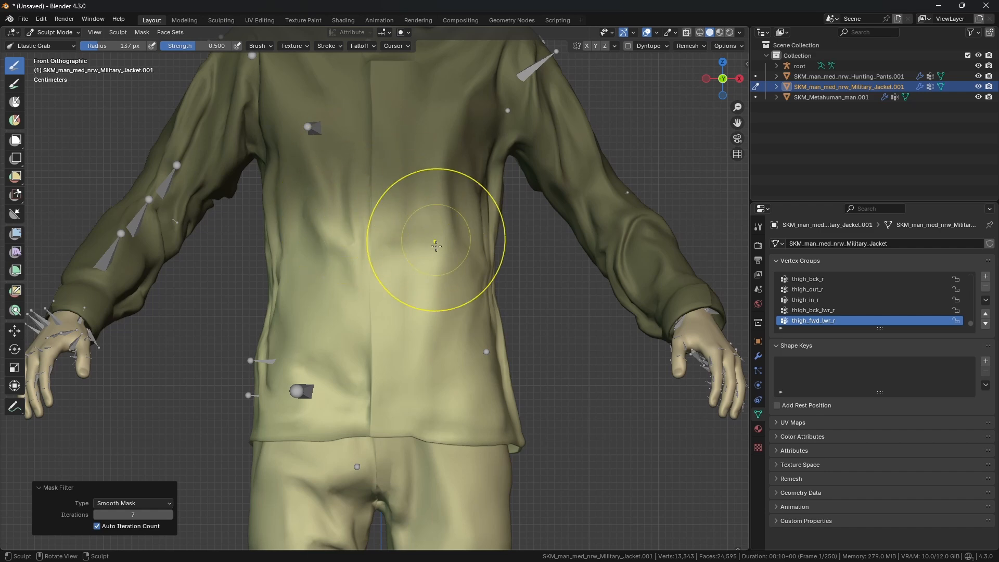
scroll(430, 312, down, 1)
shift+middle_drag(430, 313, 428, 289)
drag(466, 255, 458, 258)
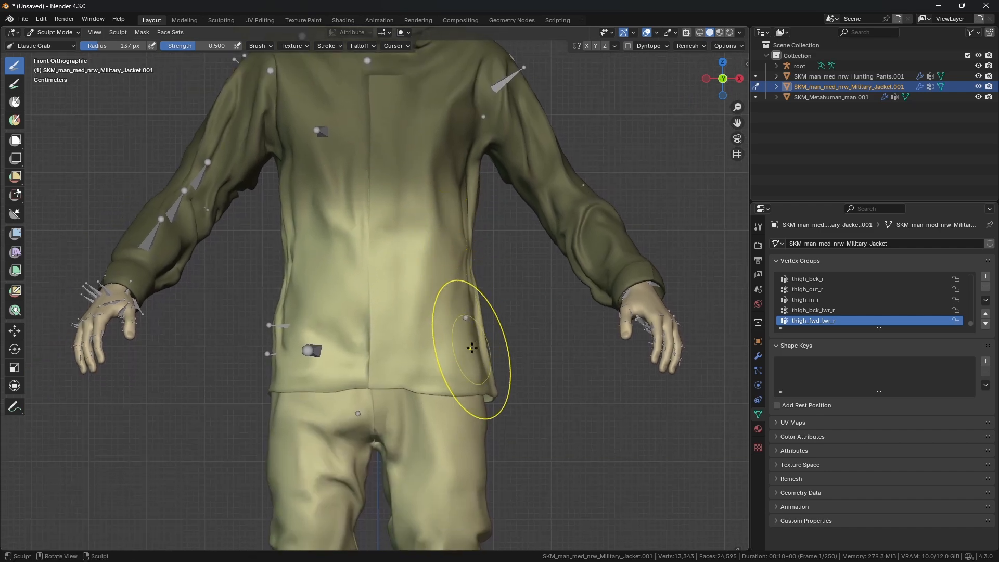
shift+middle_drag(467, 364, 464, 355)
scroll(472, 394, up, 1)
shift+middle_drag(470, 398, 458, 376)
Step: Set the brush radius to 151 px and pull in the jacket's hem at both hips
key(f)
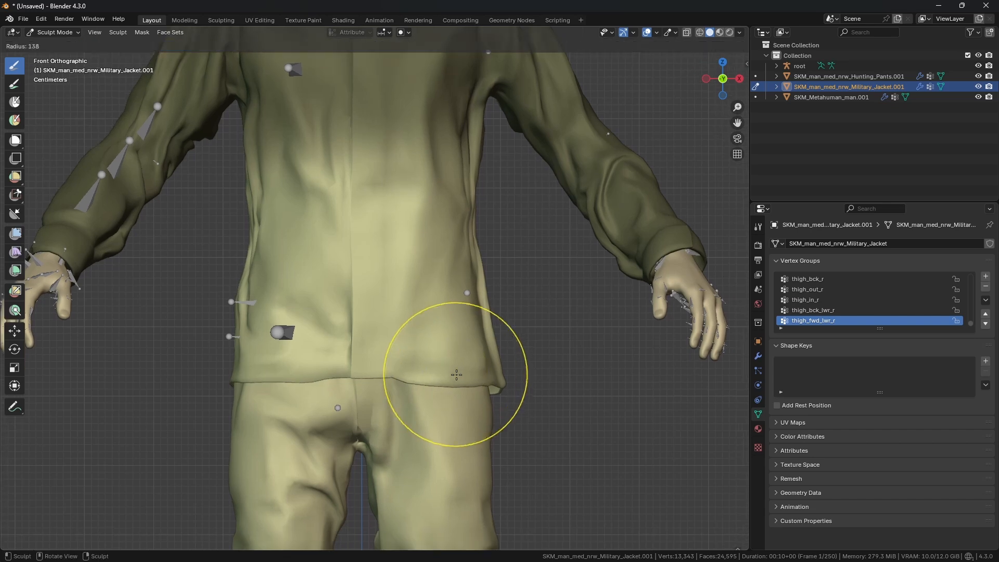
click(464, 375)
drag(498, 386, 485, 386)
drag(237, 377, 242, 377)
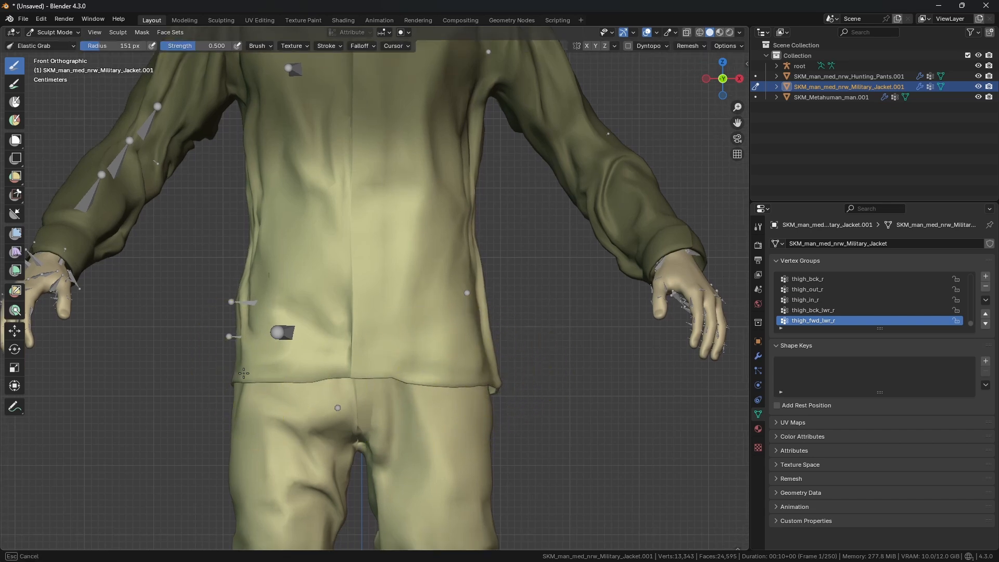
drag(490, 385, 476, 381)
drag(235, 374, 243, 372)
middle_drag(384, 372, 337, 372)
middle_drag(493, 375, 491, 417)
Step: Hide the root armature and reshape the jacket's side hem from the right view at 101 px radius
key(KP_3)
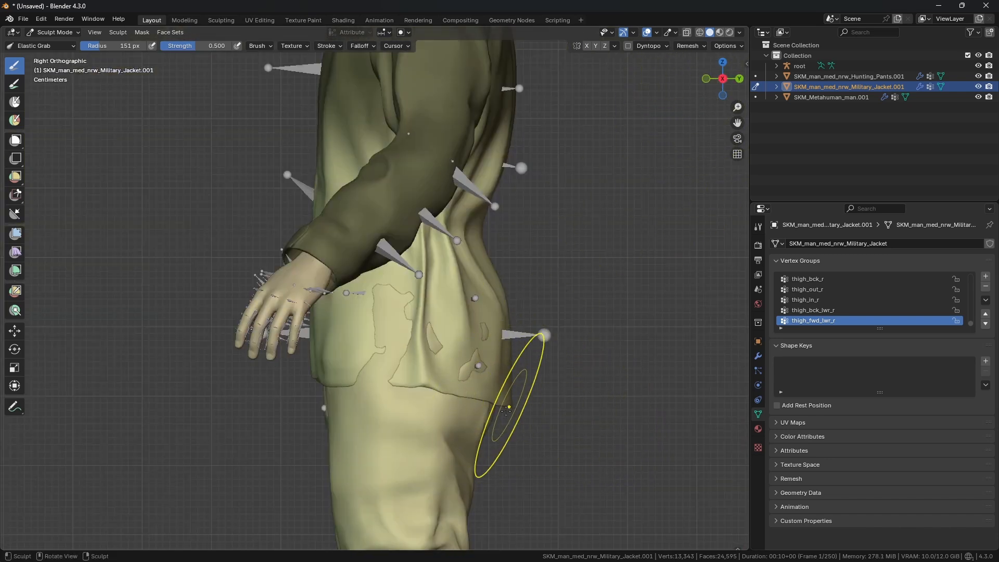
drag(508, 400, 501, 396)
drag(357, 380, 363, 378)
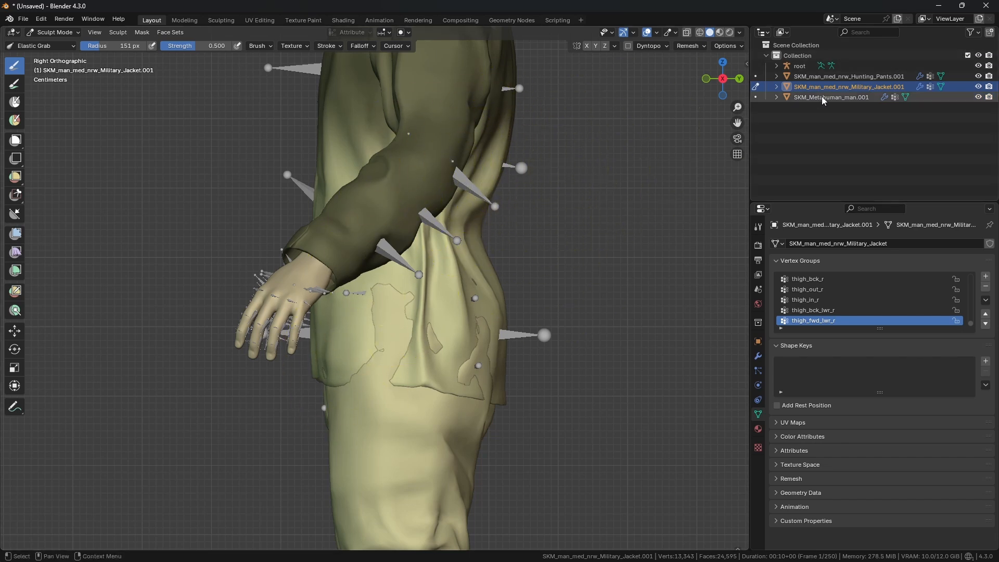
click(978, 67)
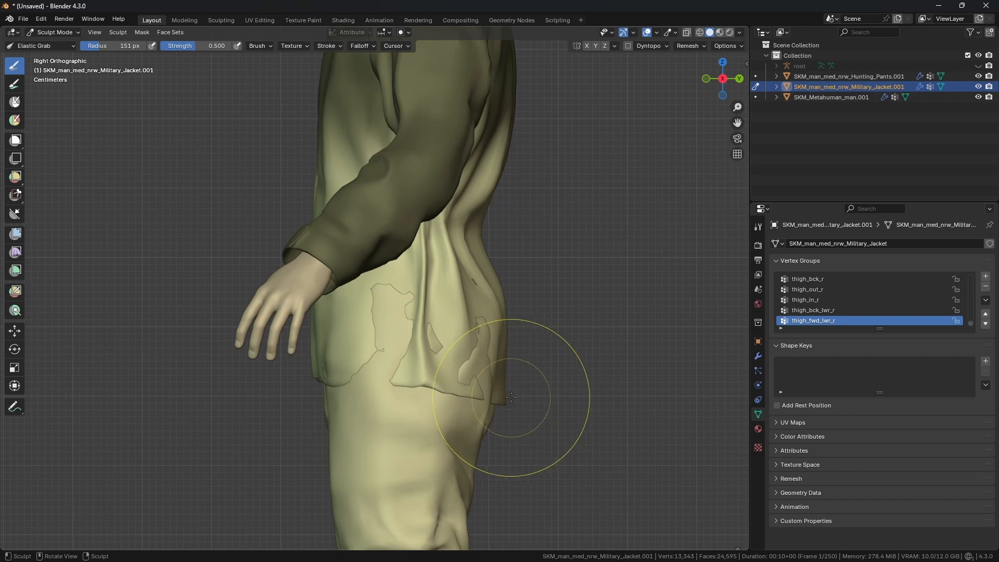
key(f)
click(484, 397)
mouse_move(483, 398)
mouse_down()
mouse_move(501, 403)
mouse_move(482, 387)
mouse_up()
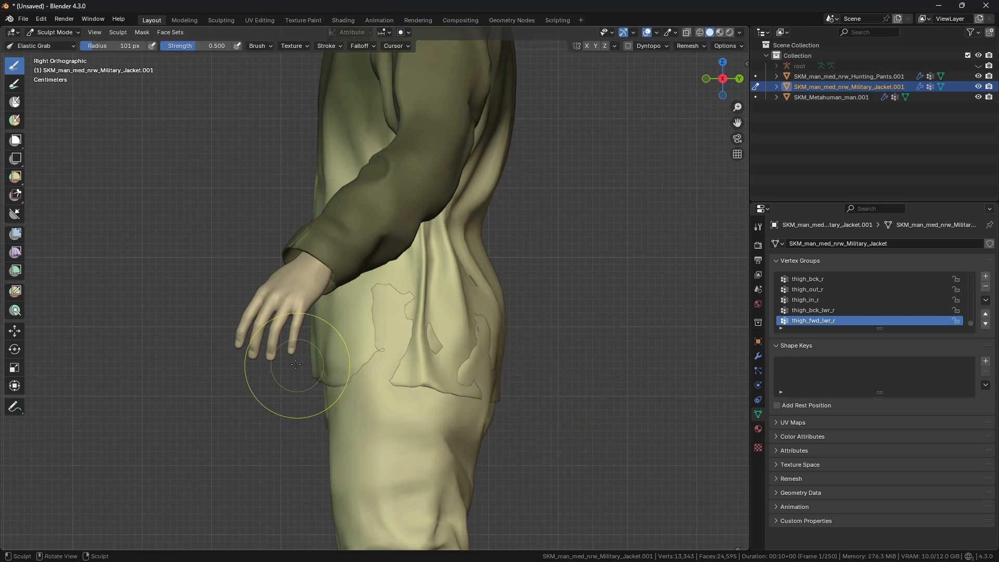
drag(298, 368, 344, 376)
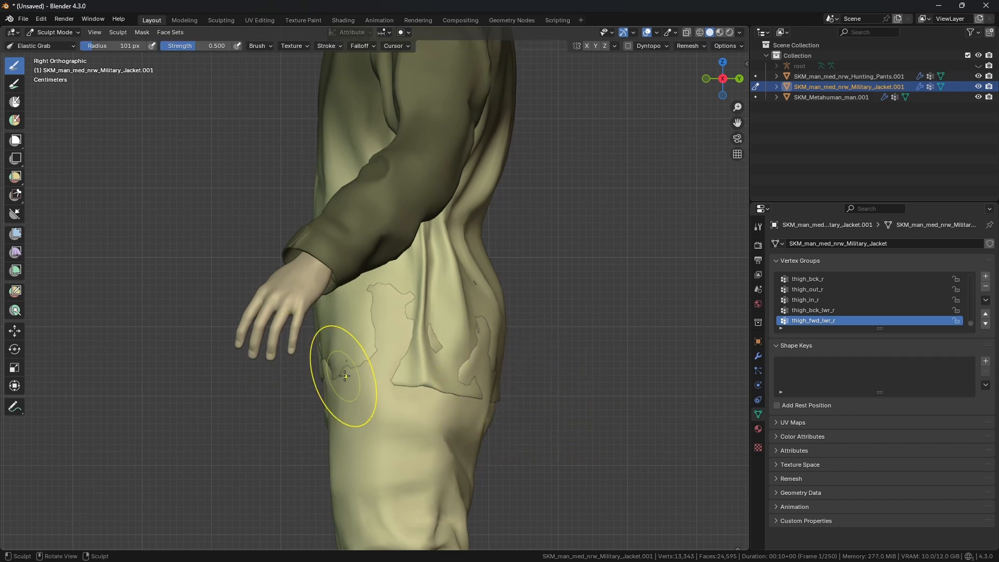
middle_drag(344, 375, 486, 392)
Step: Refine the jacket hem at the left hip from the front view
key(KP_1)
drag(251, 377, 261, 372)
drag(237, 373, 245, 370)
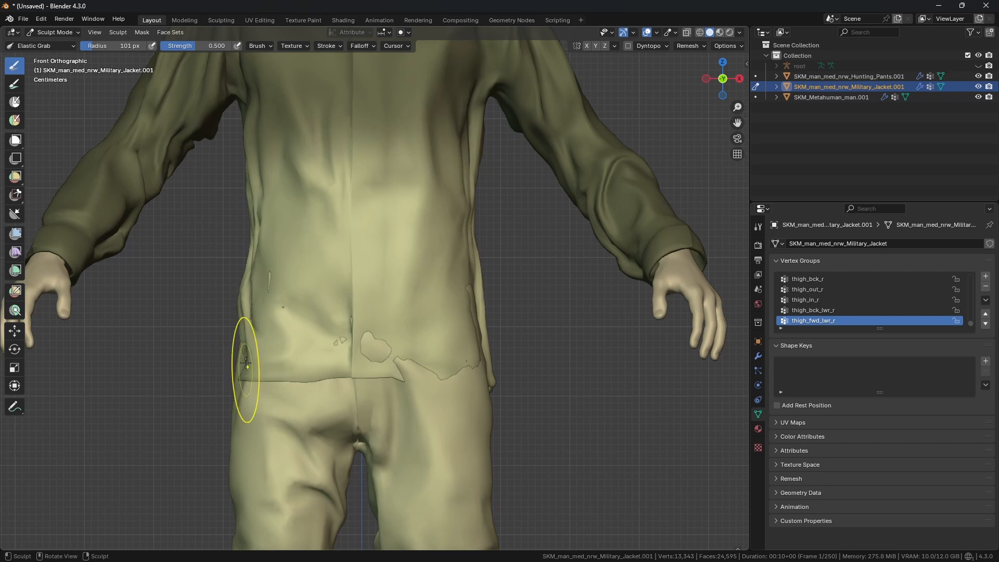
drag(243, 323, 250, 321)
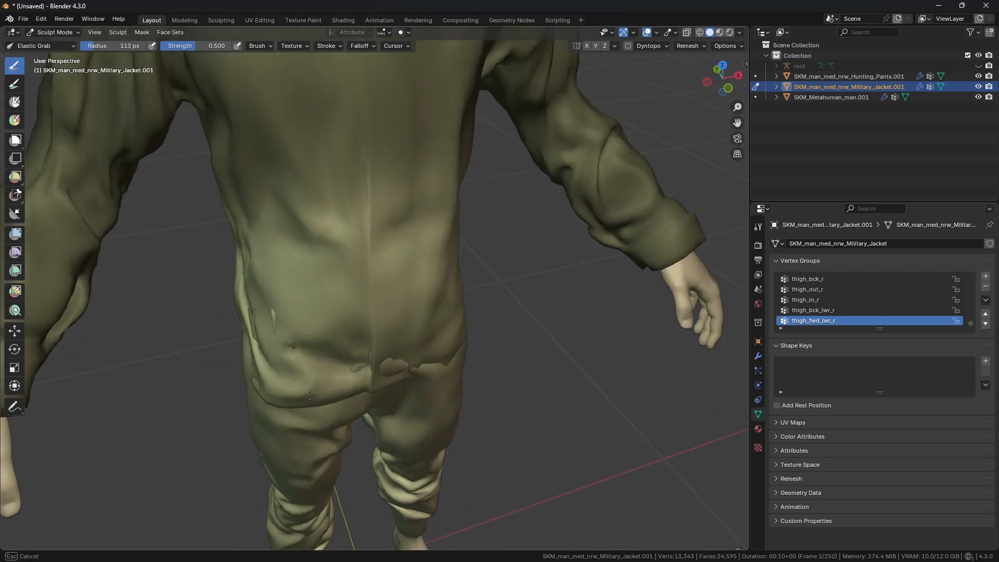
Step: Set the brush radius to about 147 px and grab the jacket's rear hem over the seat to tuck it against the body
drag(295, 386, 298, 387)
drag(458, 351, 464, 347)
mouse_move(255, 376)
middle_down()
mouse_move(243, 356)
mouse_move(408, 375)
mouse_move(290, 446)
mouse_move(458, 457)
mouse_move(476, 447)
middle_up()
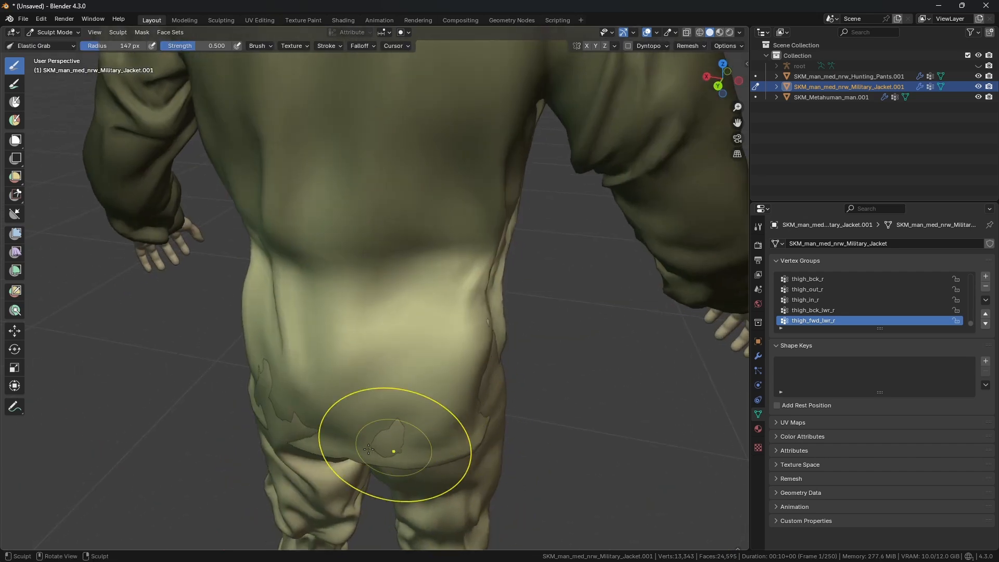
key(f)
click(313, 440)
drag(313, 440, 340, 426)
drag(465, 446, 423, 412)
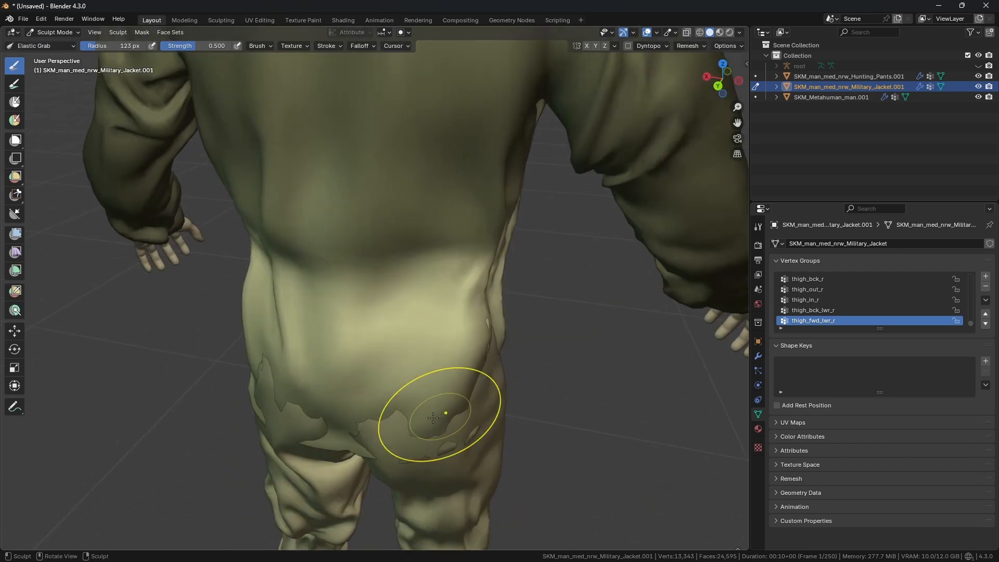
mouse_move(423, 412)
middle_down()
mouse_move(312, 401)
mouse_move(282, 414)
middle_up()
click(282, 414)
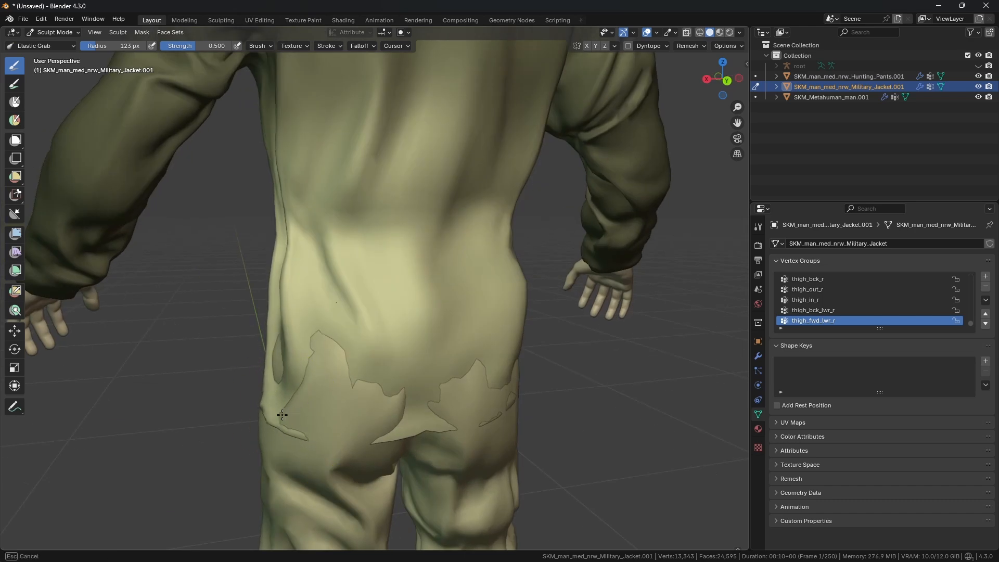
Step: Set the brush radius to 105 px and pull the jacket's rear hem at the right hip in toward the body
key(f)
click(277, 412)
middle_drag(367, 418, 498, 387)
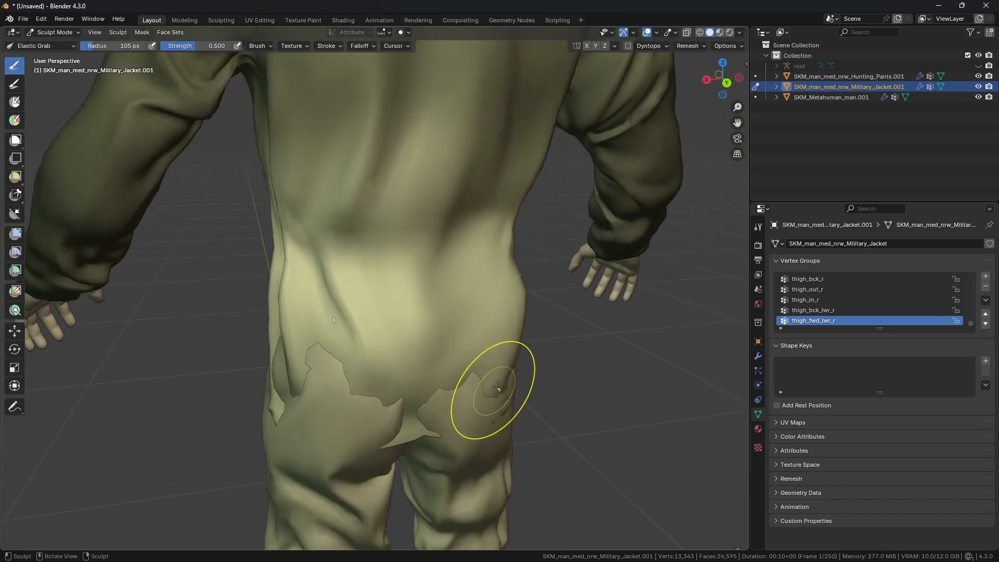
middle_drag(505, 321, 261, 410)
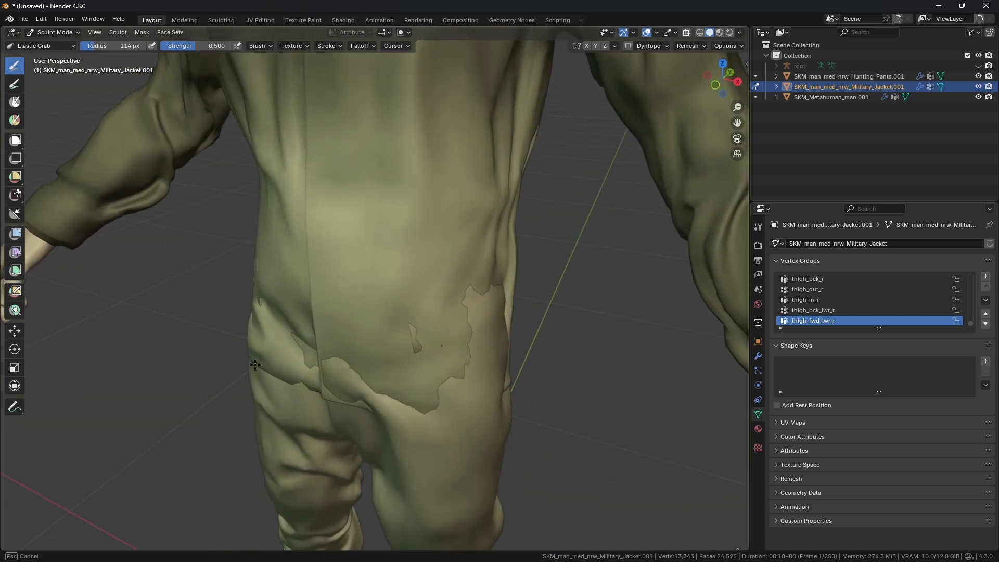
scroll(272, 356, down, 2)
drag(461, 350, 478, 347)
mouse_move(490, 343)
middle_down()
mouse_move(497, 332)
mouse_move(488, 341)
middle_up()
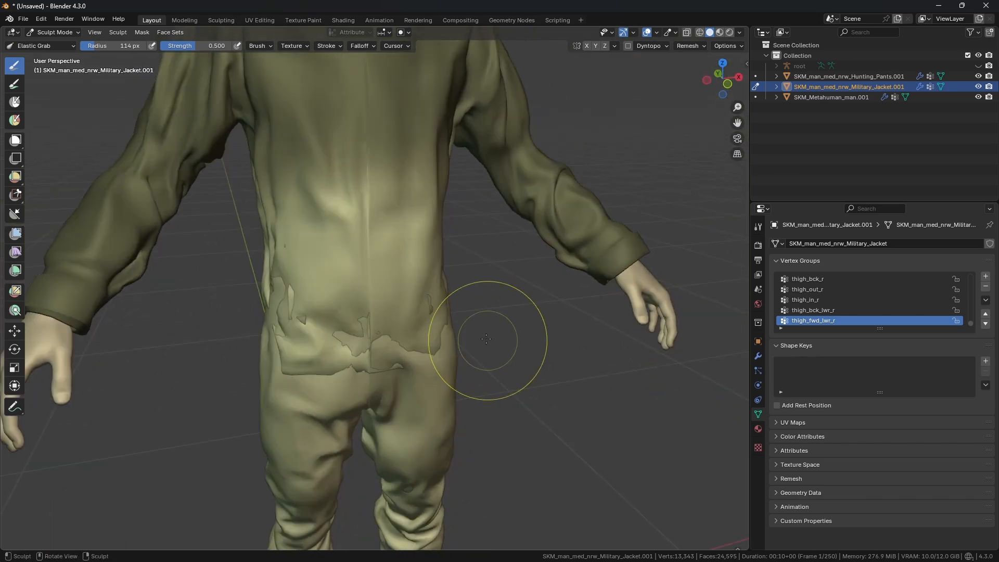
Step: From the front view, grab the jacket's side hem at the hip, undoing the last three strokes and regrabbing it
key(KP_1)
scroll(439, 332, up, 1)
middle_drag(309, 400, 278, 423)
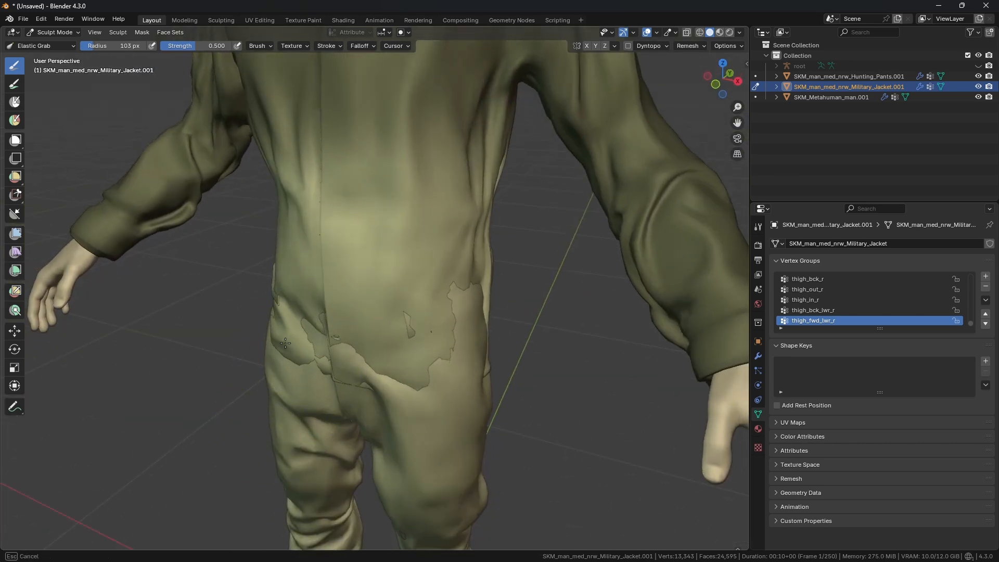
mouse_move(285, 343)
middle_down()
mouse_move(425, 326)
mouse_move(383, 317)
mouse_move(419, 361)
mouse_move(495, 410)
mouse_move(496, 401)
mouse_move(527, 409)
middle_up()
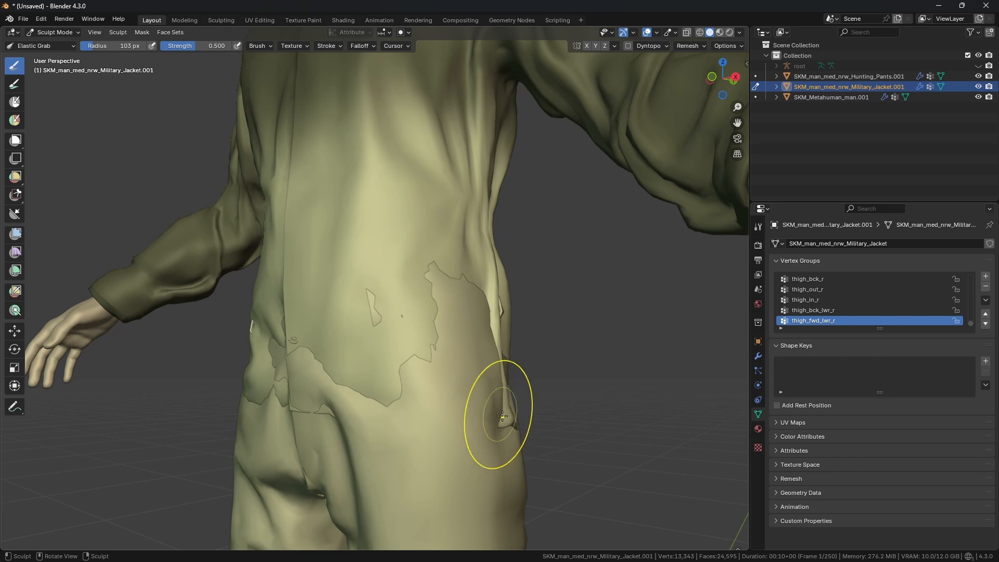
mouse_move(563, 383)
mouse_down()
mouse_move(570, 375)
mouse_move(568, 393)
mouse_up()
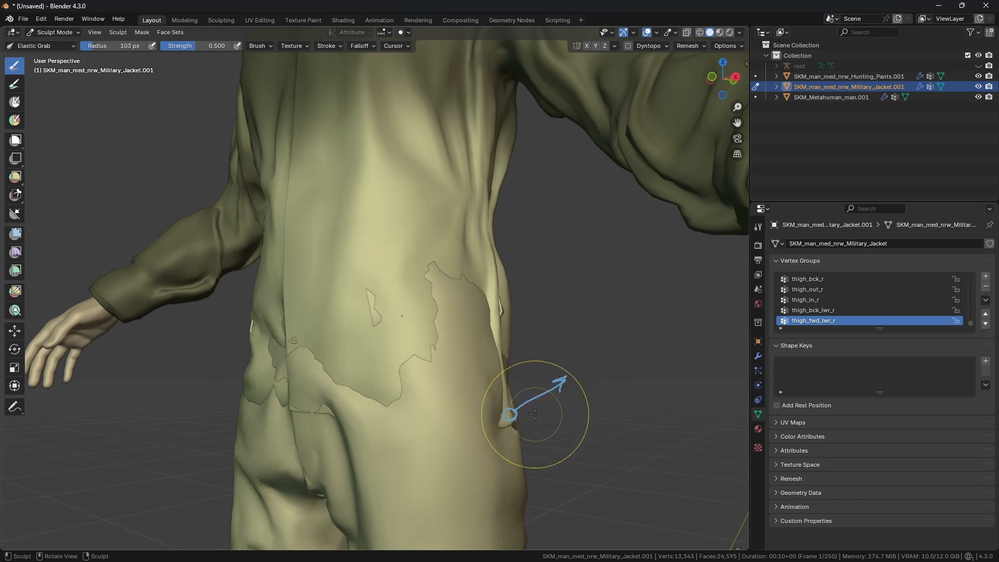
key(ctrl+z)
key(ctrl+z)
key(ctrl+z)
mouse_move(503, 423)
mouse_down()
mouse_move(506, 415)
mouse_move(494, 415)
mouse_up()
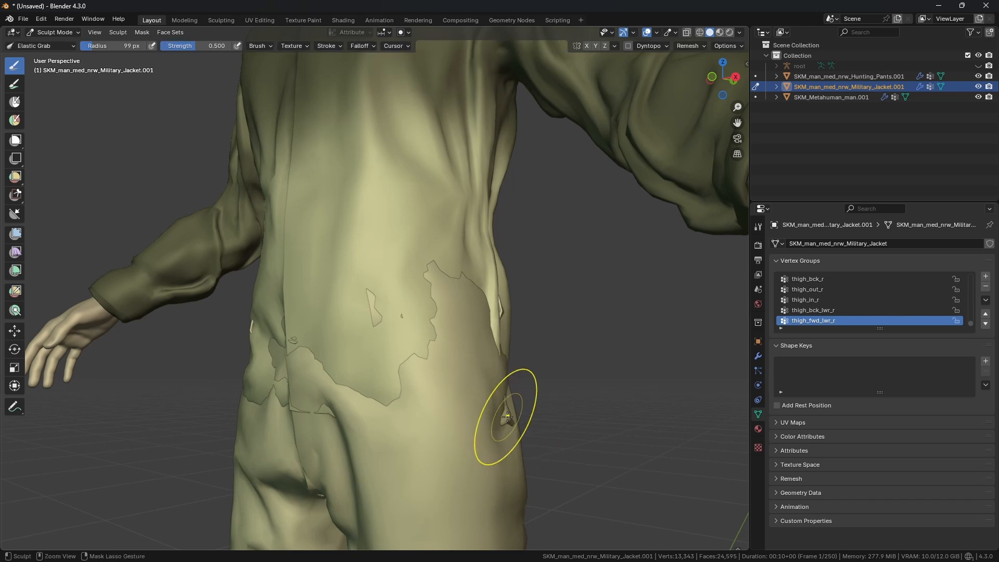
Step: Elastic-grab the jacket's front and rear hem around the hips at 99 px radius to smooth it onto the body
middle_drag(509, 420, 449, 424)
drag(408, 420, 405, 400)
middle_drag(277, 410, 298, 393)
drag(258, 400, 262, 393)
middle_drag(241, 384, 251, 400)
drag(241, 391, 252, 389)
middle_drag(256, 386, 340, 360)
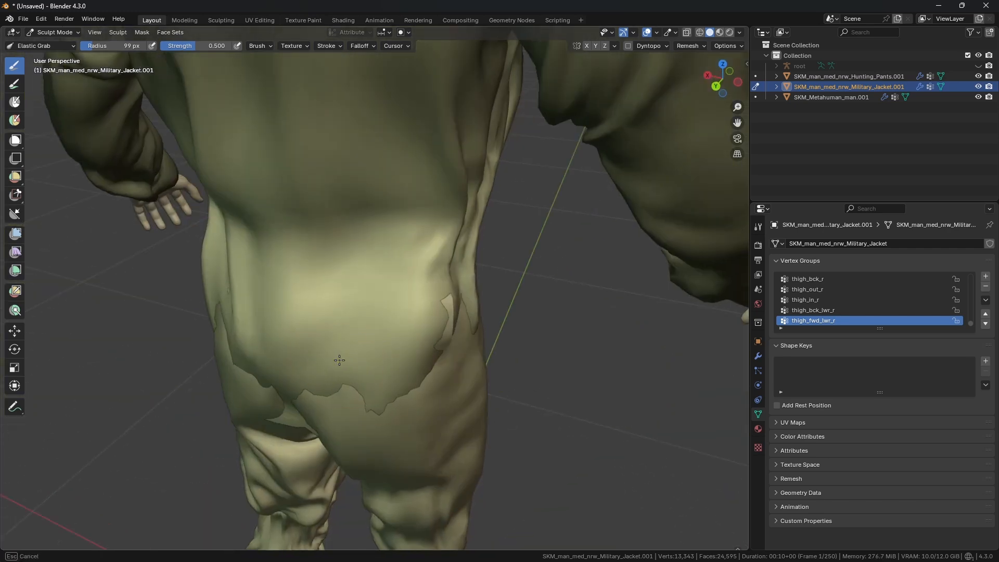
mouse_move(289, 335)
middle_down()
mouse_move(267, 345)
mouse_move(331, 336)
middle_up()
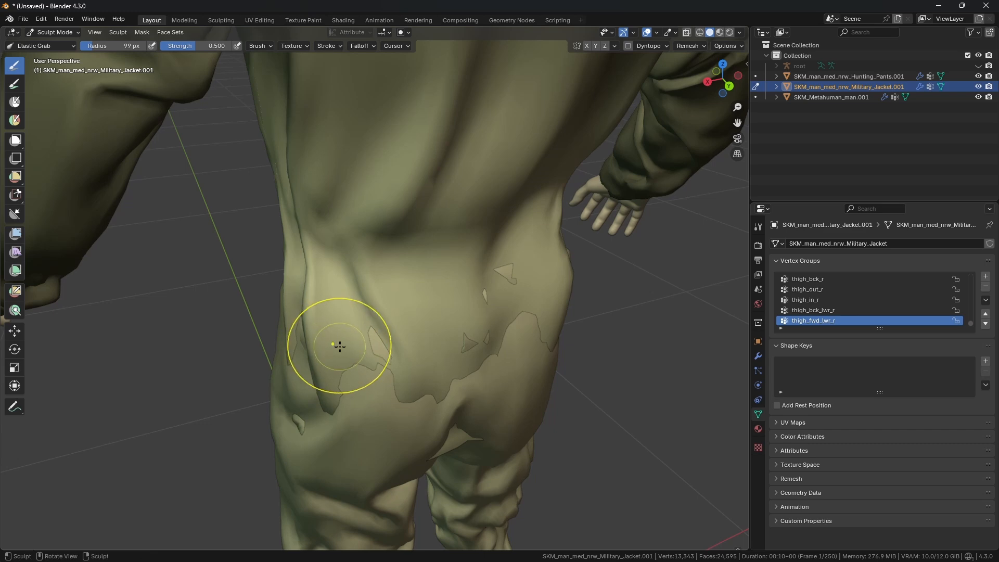
Step: Set the brush radius to 114 px and grab the jacket's rear hem at the right hip closer to the body
key(f)
click(359, 358)
key(ctrl+z)
key(f)
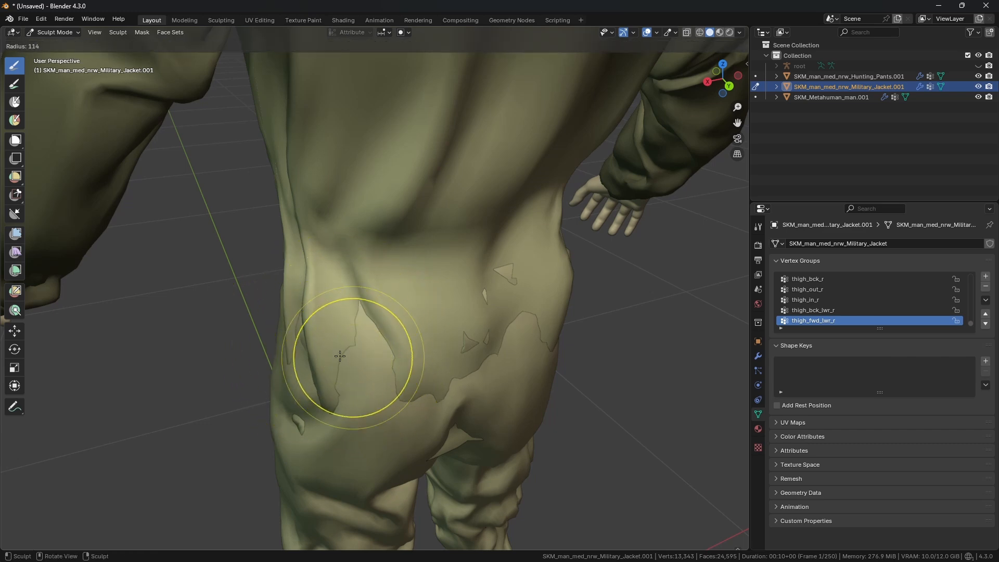
click(339, 356)
mouse_move(311, 326)
middle_down()
mouse_move(272, 295)
mouse_move(370, 333)
mouse_move(412, 334)
mouse_move(341, 373)
mouse_move(390, 366)
mouse_move(378, 376)
middle_up()
Step: Hide the hunting pants and grab the jacket's side hem against the thigh from the side view
mouse_move(427, 320)
middle_down()
mouse_move(437, 223)
mouse_move(464, 223)
mouse_move(271, 398)
mouse_move(332, 367)
mouse_move(312, 357)
mouse_move(324, 289)
mouse_move(375, 281)
mouse_move(420, 295)
mouse_move(446, 319)
mouse_move(414, 359)
mouse_move(384, 270)
mouse_move(341, 254)
mouse_move(346, 263)
mouse_move(361, 234)
mouse_move(352, 297)
mouse_move(439, 317)
mouse_move(339, 323)
mouse_move(223, 397)
mouse_move(312, 365)
mouse_move(304, 388)
mouse_move(444, 339)
mouse_move(434, 188)
mouse_move(419, 208)
mouse_move(423, 196)
mouse_move(434, 223)
mouse_move(393, 288)
mouse_move(399, 217)
middle_up()
click(978, 76)
drag(399, 213, 401, 243)
mouse_move(401, 247)
middle_down()
mouse_move(421, 332)
mouse_move(265, 341)
mouse_move(304, 346)
middle_up()
scroll(240, 397, up, 1)
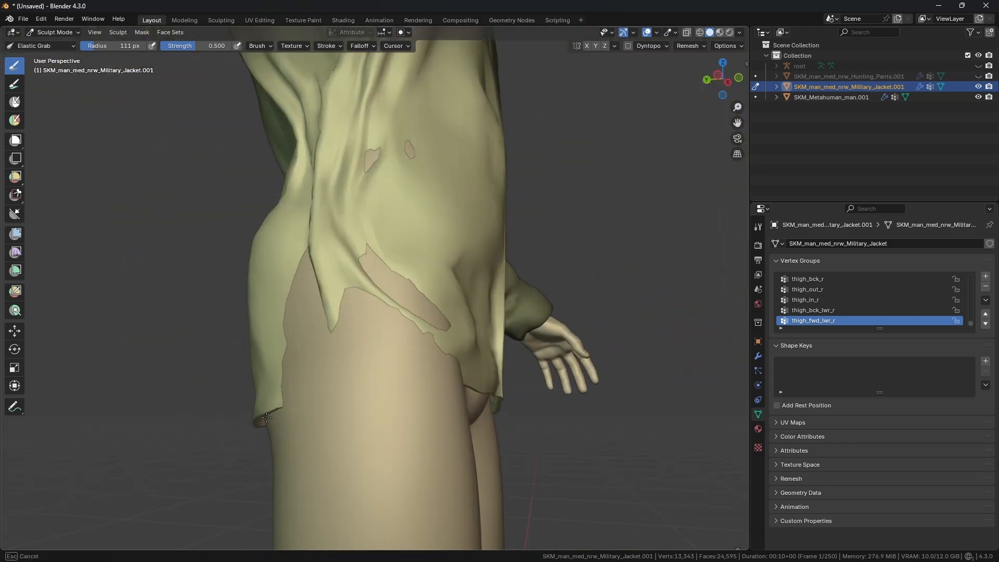
middle_drag(277, 421, 507, 341)
middle_drag(450, 268, 348, 293)
middle_drag(250, 413, 415, 361)
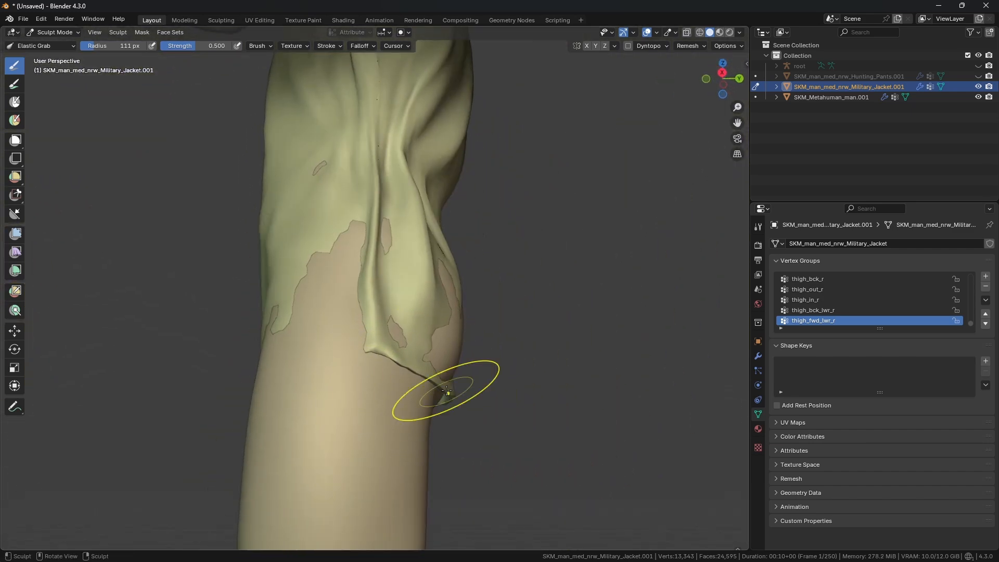
Step: Show the hunting pants again and keep grabbing the jacket's side hem so it sits over the pants
click(978, 76)
middle_drag(494, 245, 273, 311)
mouse_move(419, 243)
shift+middle_down()
mouse_move(380, 301)
mouse_move(450, 282)
mouse_move(430, 286)
shift+middle_up()
drag(430, 285, 433, 289)
scroll(436, 288, up, 3)
middle_drag(273, 298, 448, 310)
mouse_move(336, 367)
middle_down()
mouse_move(398, 307)
mouse_move(268, 290)
mouse_move(306, 267)
mouse_move(450, 294)
mouse_move(307, 300)
mouse_move(446, 302)
mouse_move(306, 290)
mouse_move(270, 317)
mouse_move(306, 290)
mouse_move(345, 310)
mouse_move(443, 304)
mouse_move(335, 289)
mouse_move(448, 296)
mouse_move(401, 267)
middle_up()
Step: Switch to Object Mode, select the hunting pants and align the view to the front
click(44, 33)
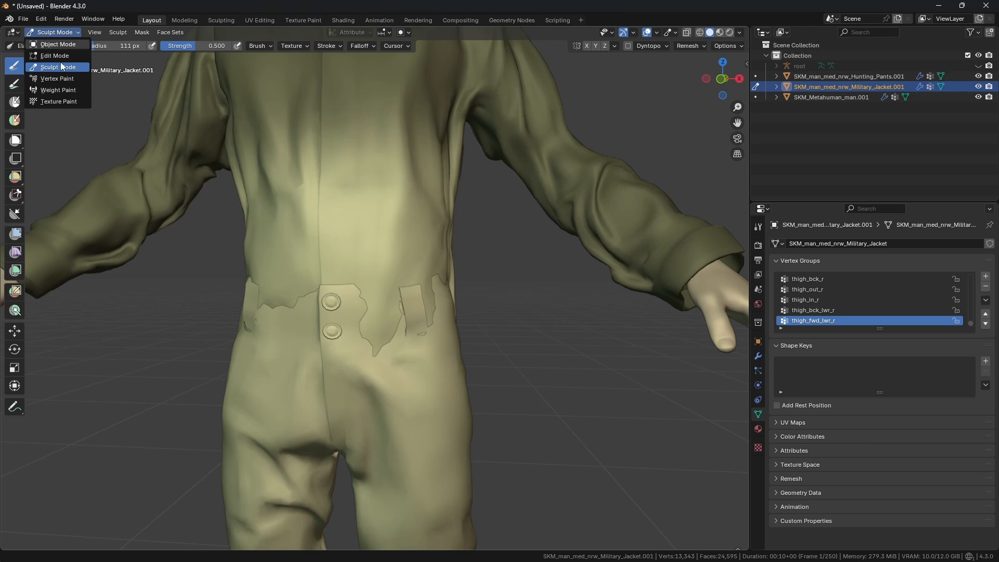
click(52, 45)
mouse_move(399, 343)
shift+middle_down()
mouse_move(379, 289)
mouse_move(412, 282)
mouse_move(407, 261)
mouse_move(429, 287)
mouse_move(414, 272)
shift+middle_up()
click(398, 291)
key(grave)
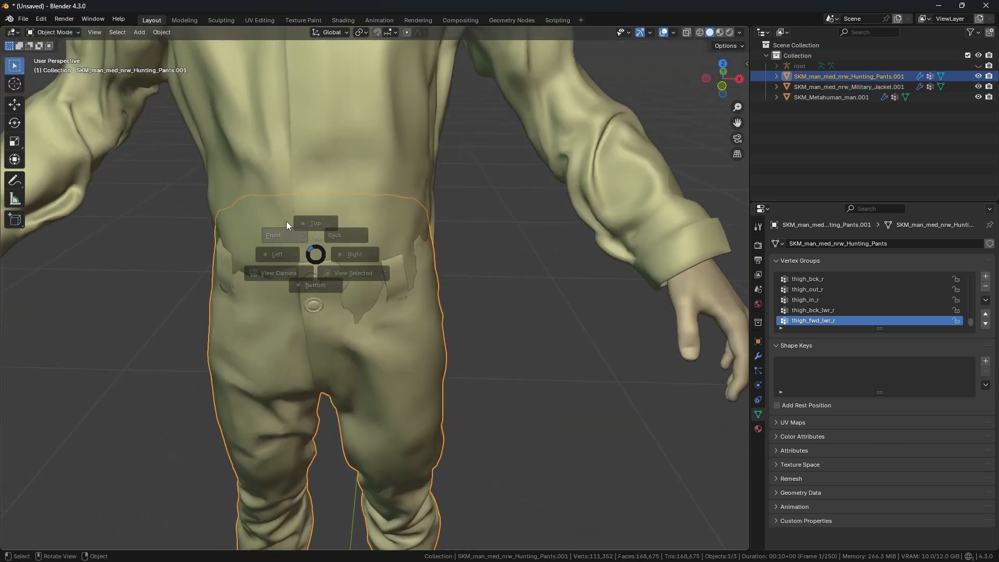
click(287, 221)
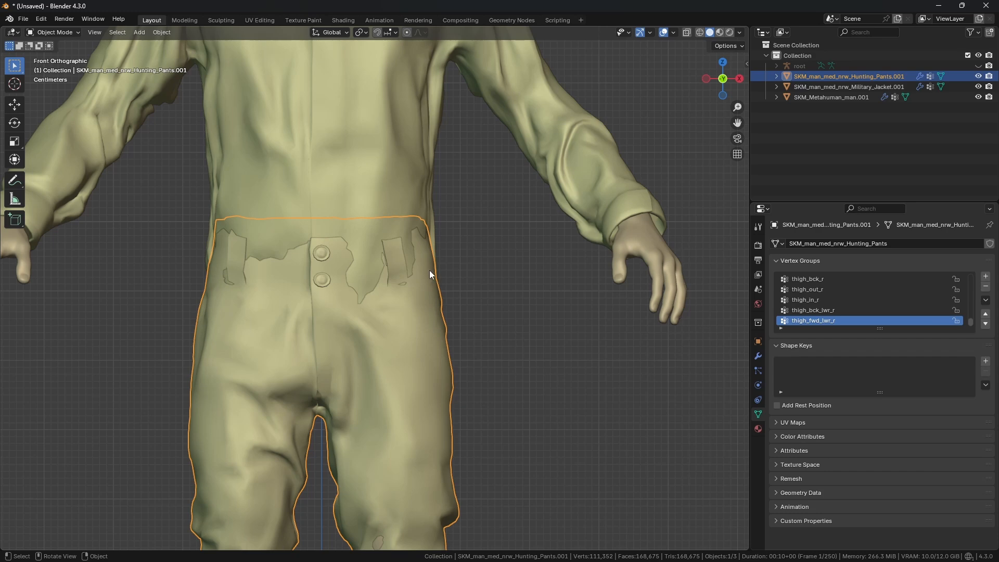
scroll(429, 269, up, 3)
mouse_move(430, 259)
shift+middle_down()
mouse_move(436, 308)
mouse_move(378, 336)
mouse_move(415, 361)
mouse_move(386, 343)
shift+middle_up()
Step: Sculpt the pants at 141 px radius, grabbing the button flap at the waistband and undoing one stroke
key(ctrl+Tab)
click(446, 454)
scroll(384, 324, down, 2)
key(f)
click(389, 335)
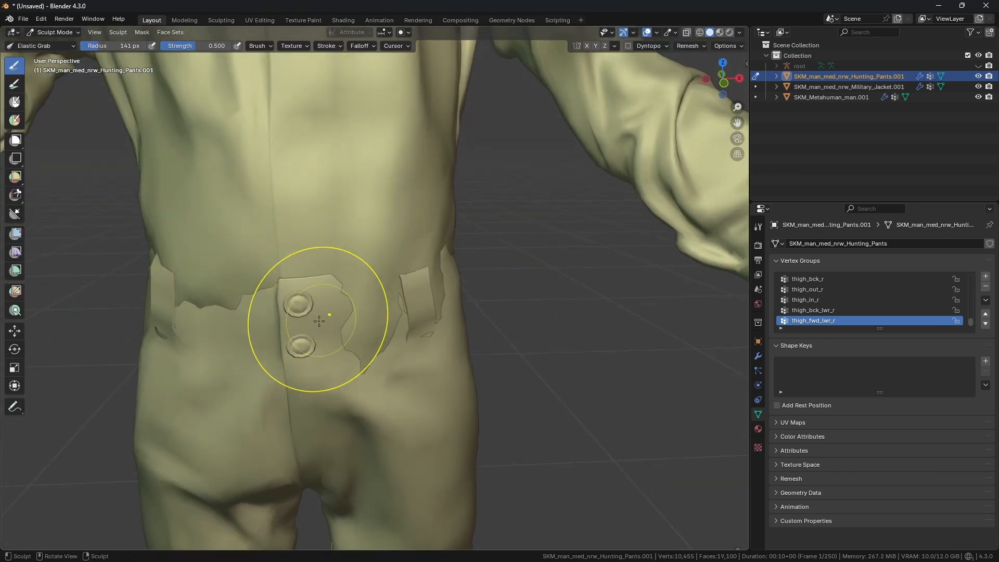
middle_drag(276, 312, 450, 318)
drag(450, 318, 497, 306)
key(ctrl+z)
mouse_move(351, 325)
middle_down()
mouse_move(336, 296)
mouse_move(285, 323)
mouse_move(359, 336)
mouse_move(312, 345)
middle_up()
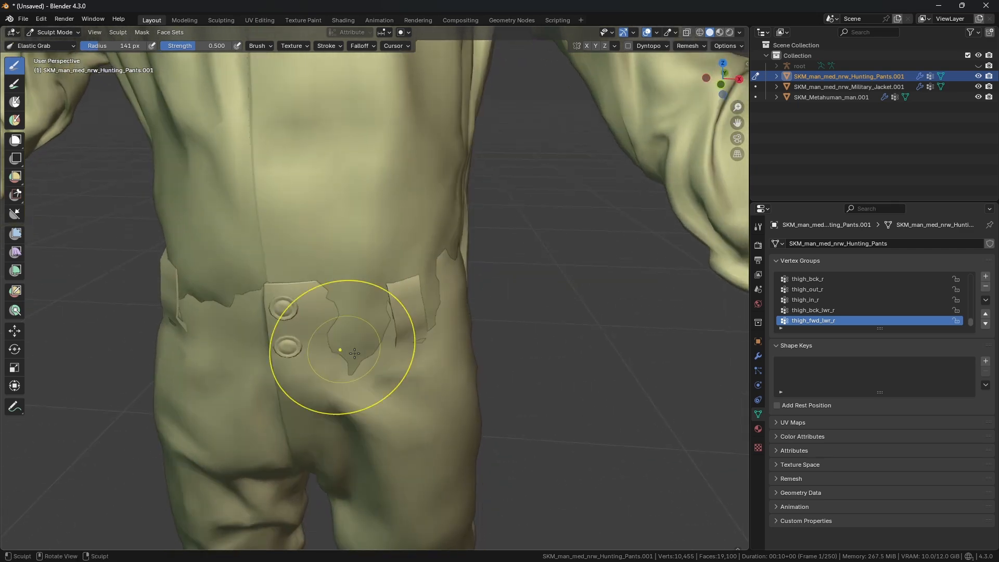
Step: Enter Edit Mode on the pants, deselect everything and inspect the mesh around the upper button
scroll(364, 338, up, 3)
click(55, 32)
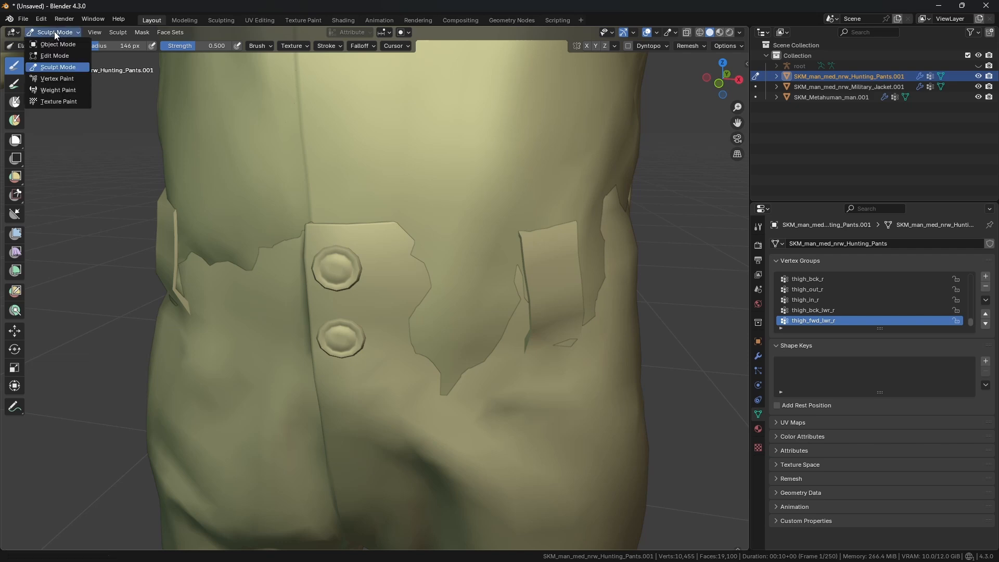
click(54, 54)
key(alt+a)
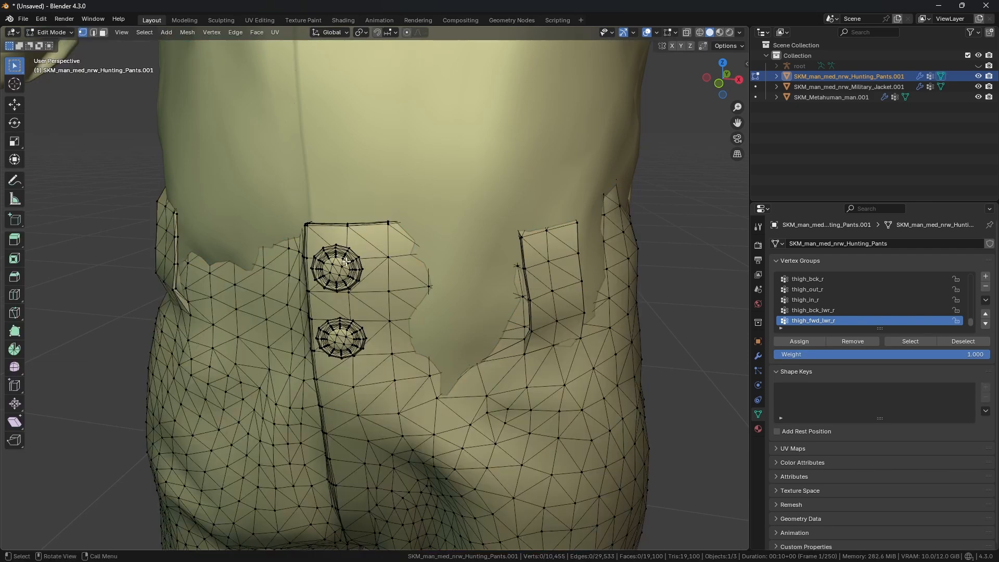
scroll(304, 245, up, 2)
shift+middle_drag(304, 232, 341, 243)
drag(372, 276, 371, 262)
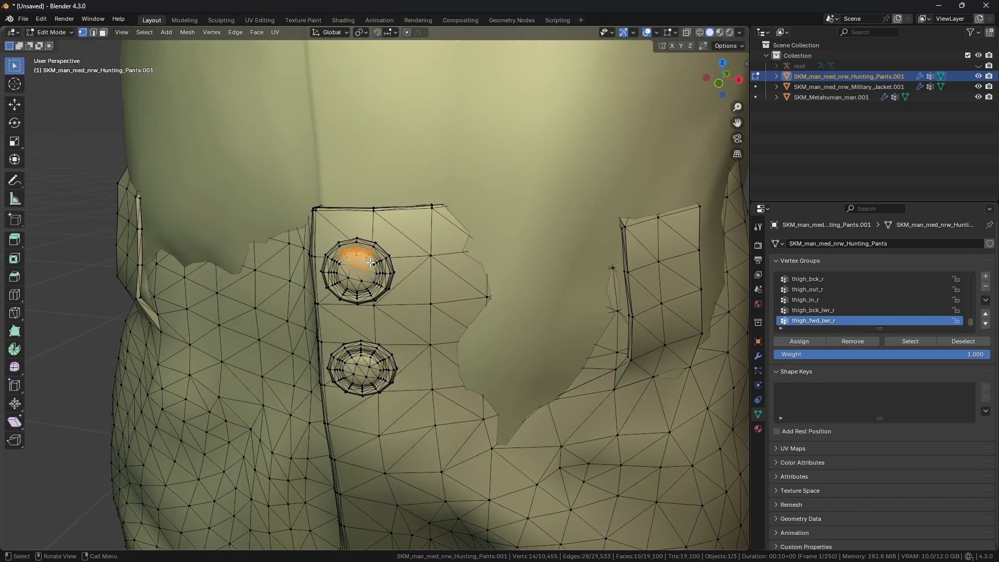
middle_drag(375, 261, 392, 254)
click(392, 253)
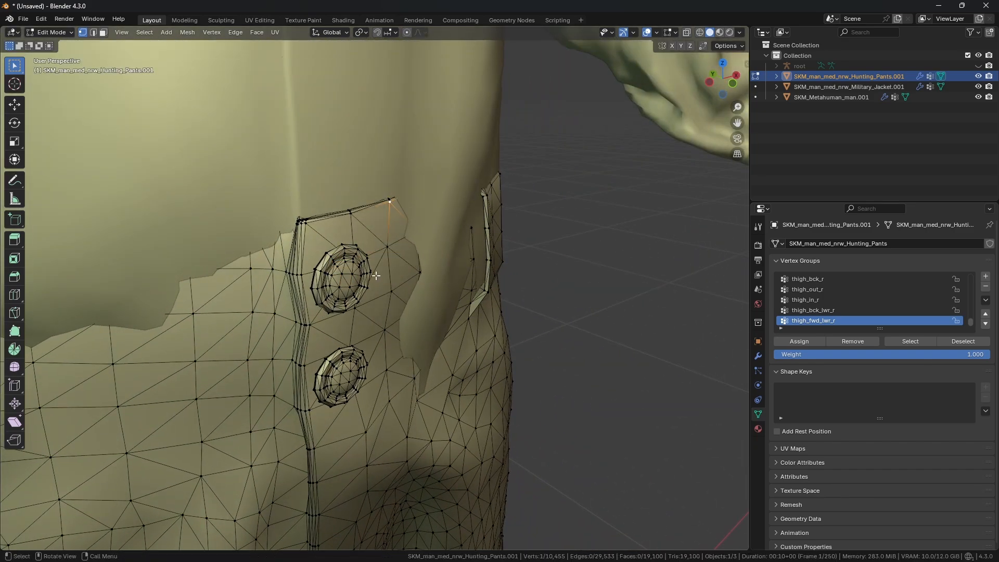
middle_drag(376, 278, 340, 259)
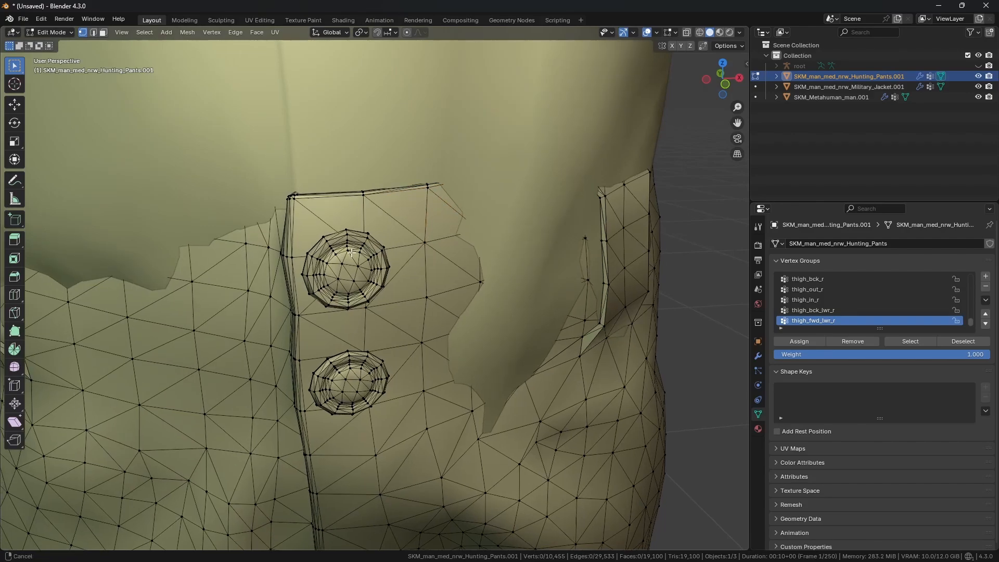
middle_drag(342, 270, 369, 251)
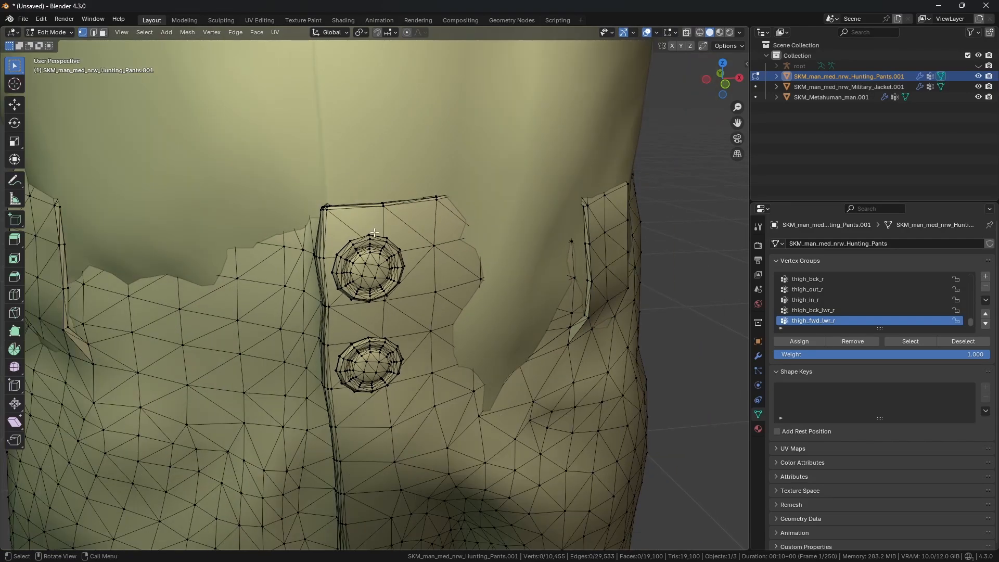
scroll(375, 233, down, 8)
scroll(387, 272, up, 4)
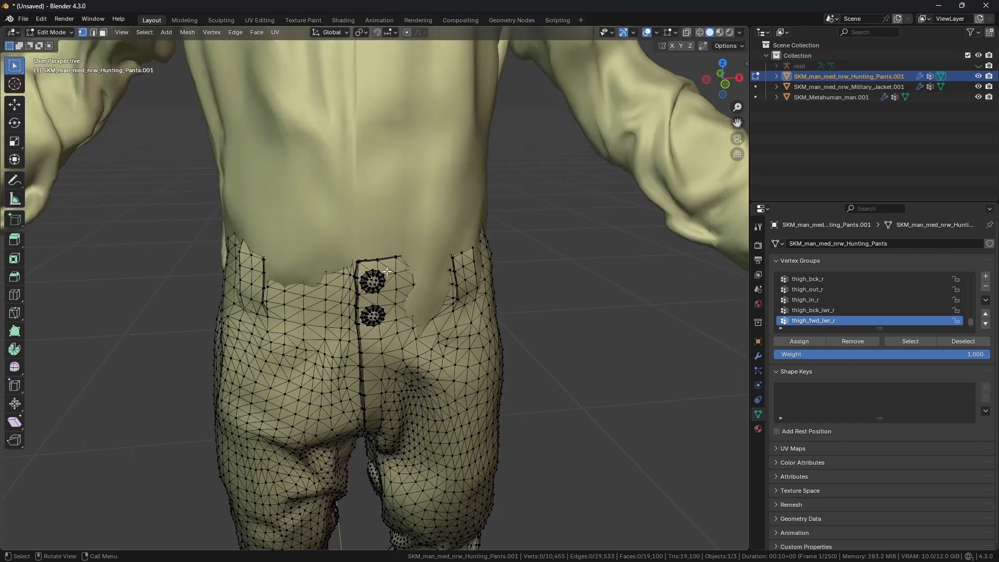
scroll(387, 272, up, 6)
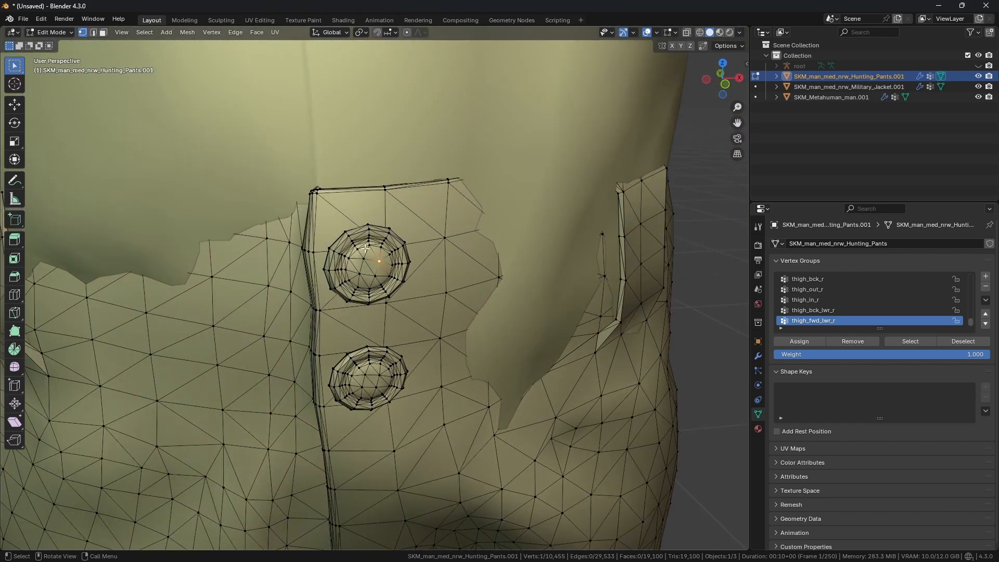
Step: Select the upper button's linked geometry in vertex mode and hide it
click(103, 33)
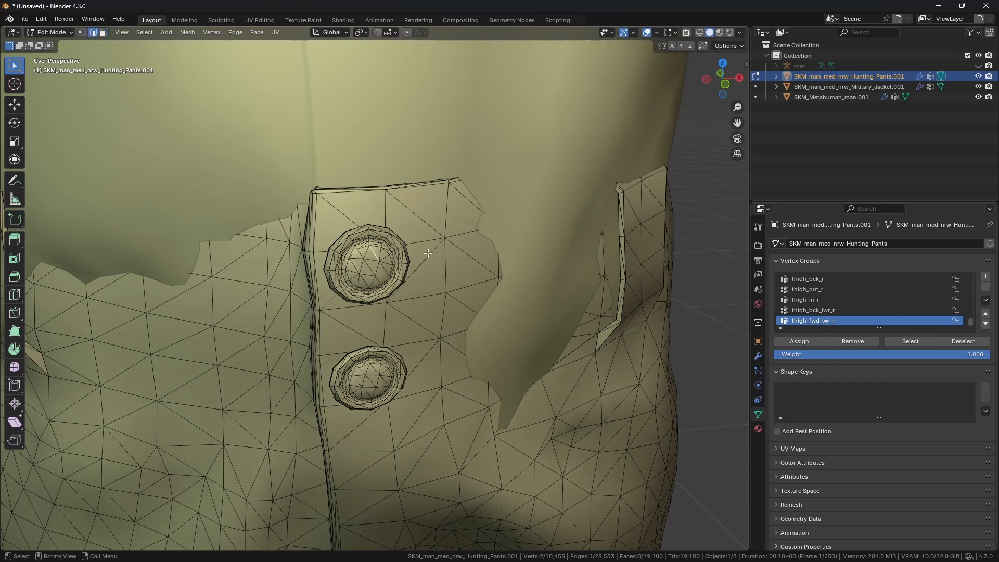
click(84, 35)
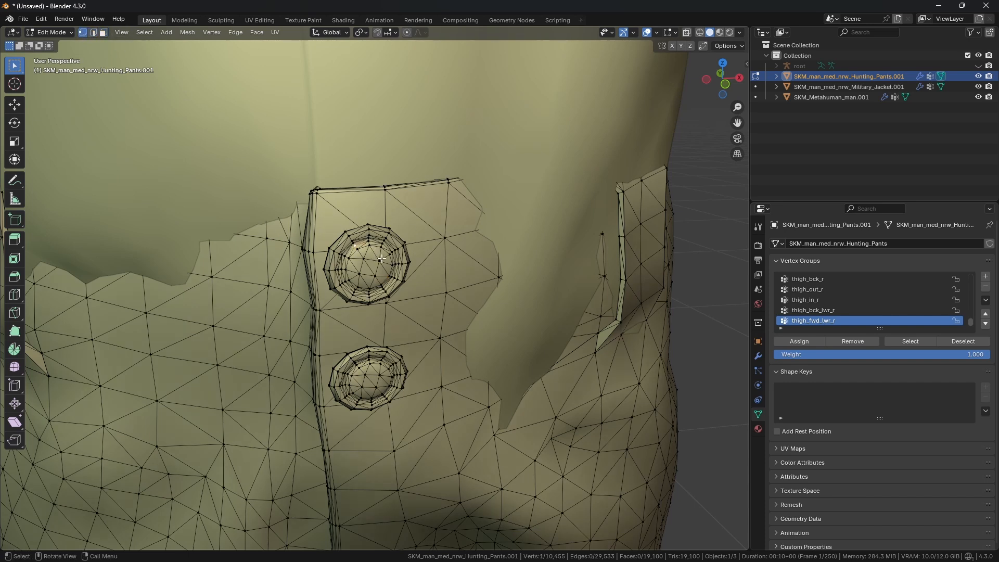
key(ctrl+l)
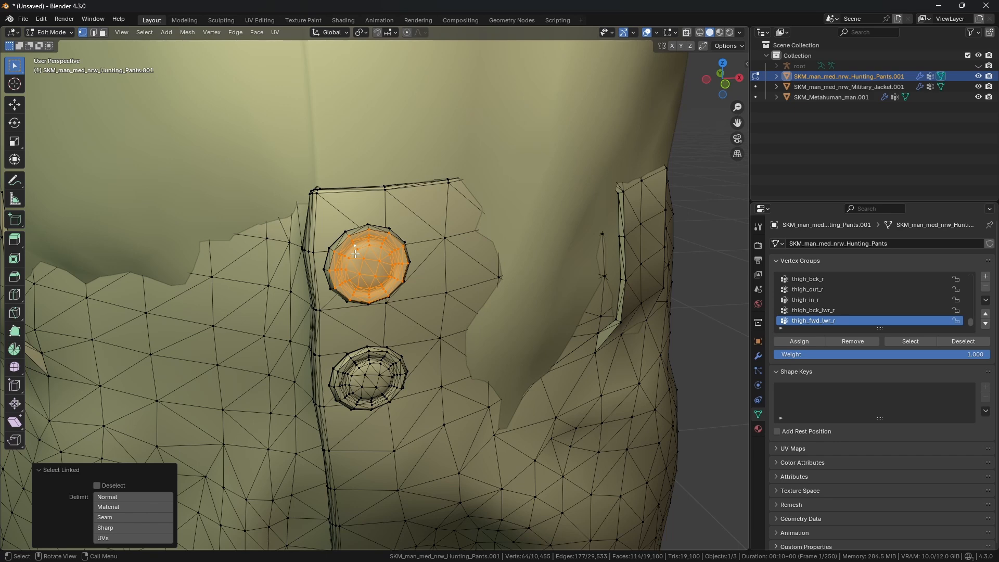
key(h)
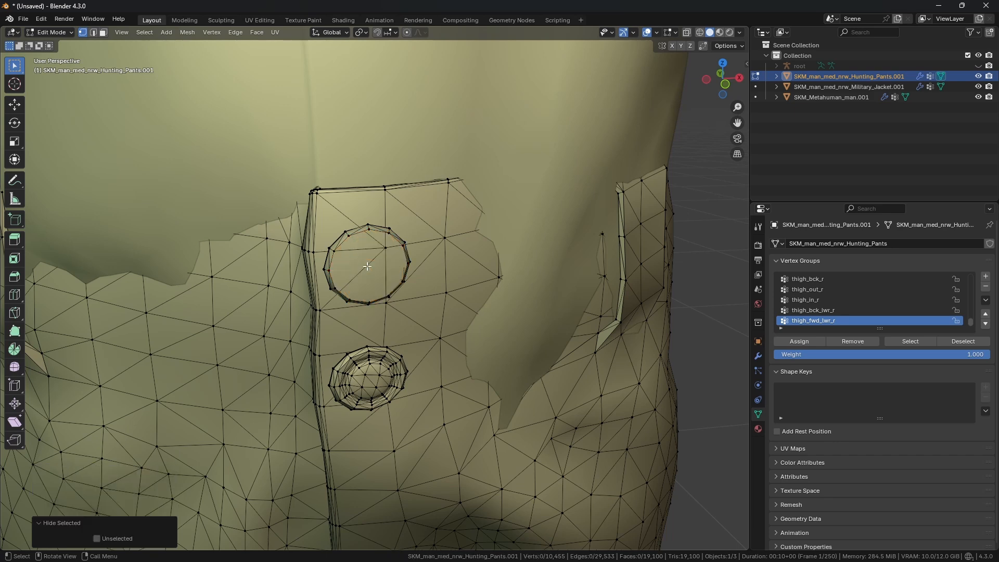
Step: Select the remaining ring of the upper button as linked geometry and hide it too
middle_drag(381, 246, 391, 262)
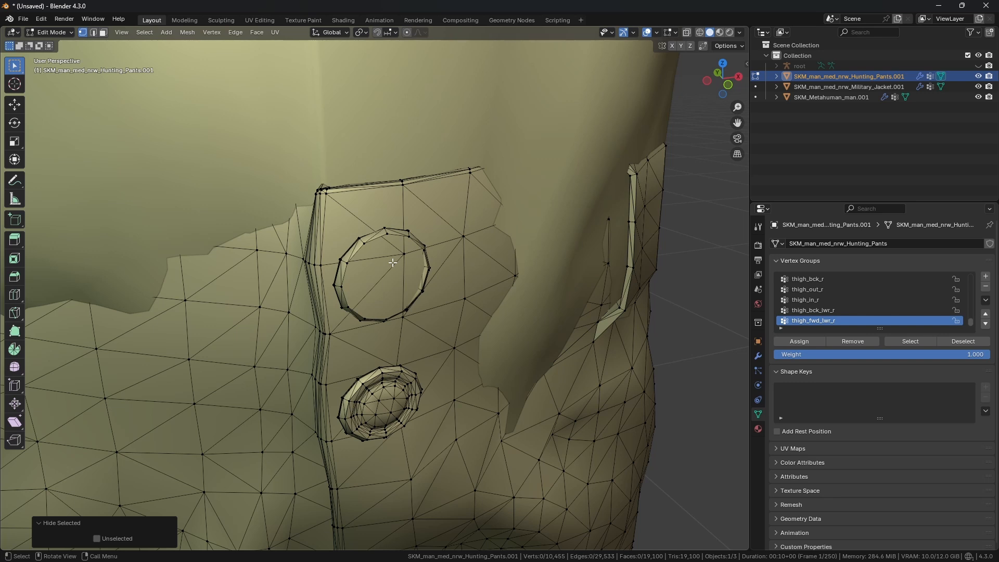
click(386, 234)
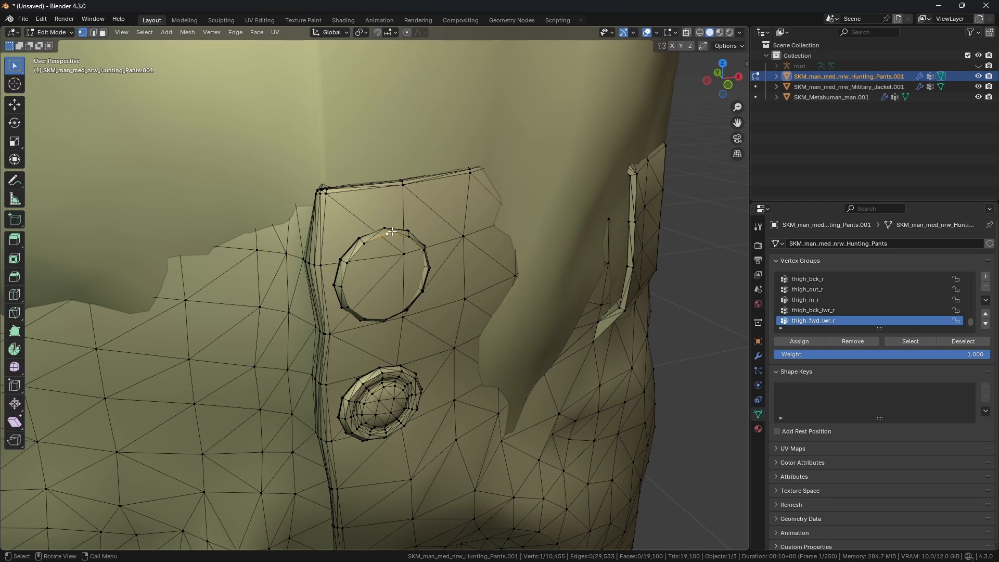
key(ctrl+l)
key(h)
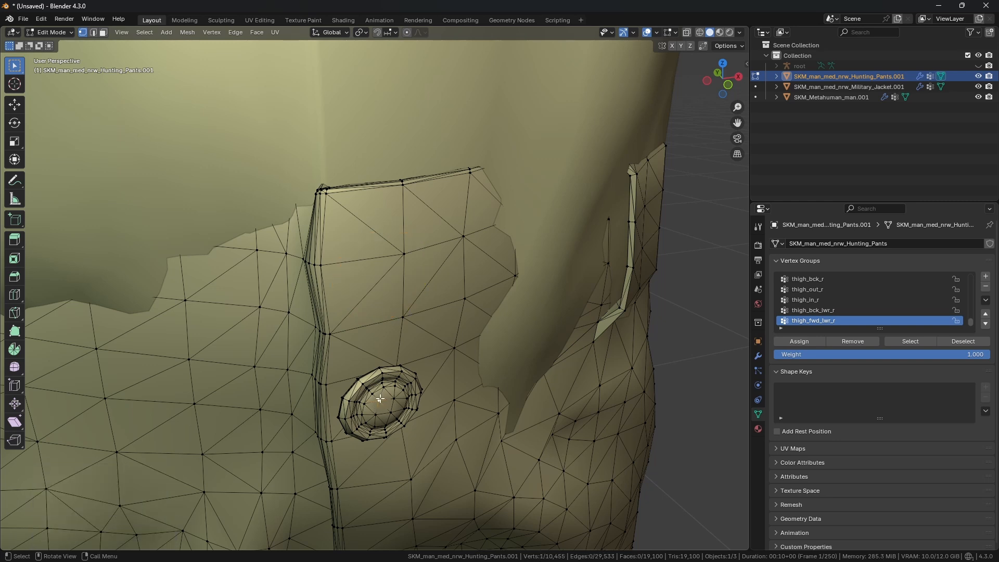
Step: Select the leftover pieces of the upper button as linked geometry and hide them
key(l)
key(h)
click(380, 370)
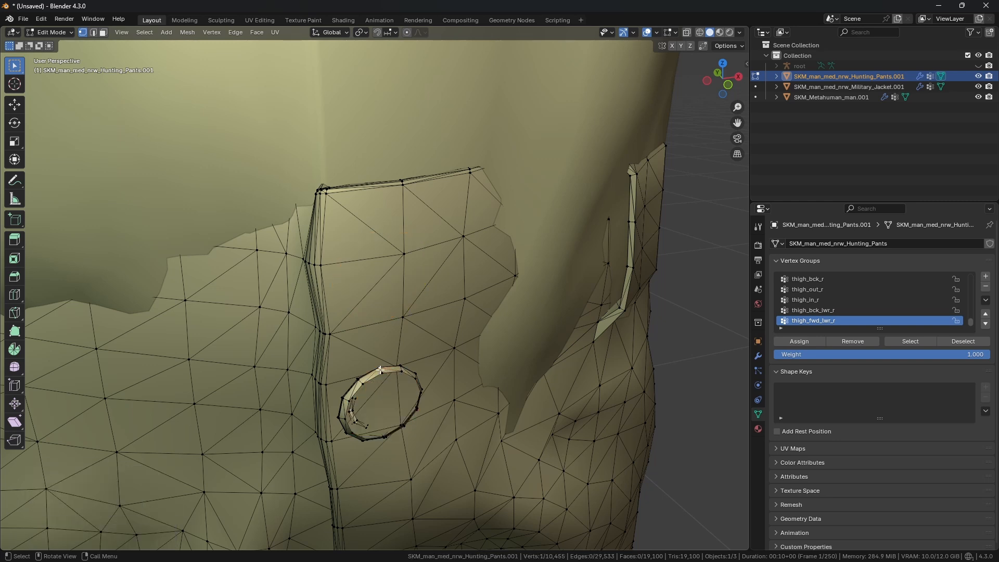
key(ctrl+l)
key(h)
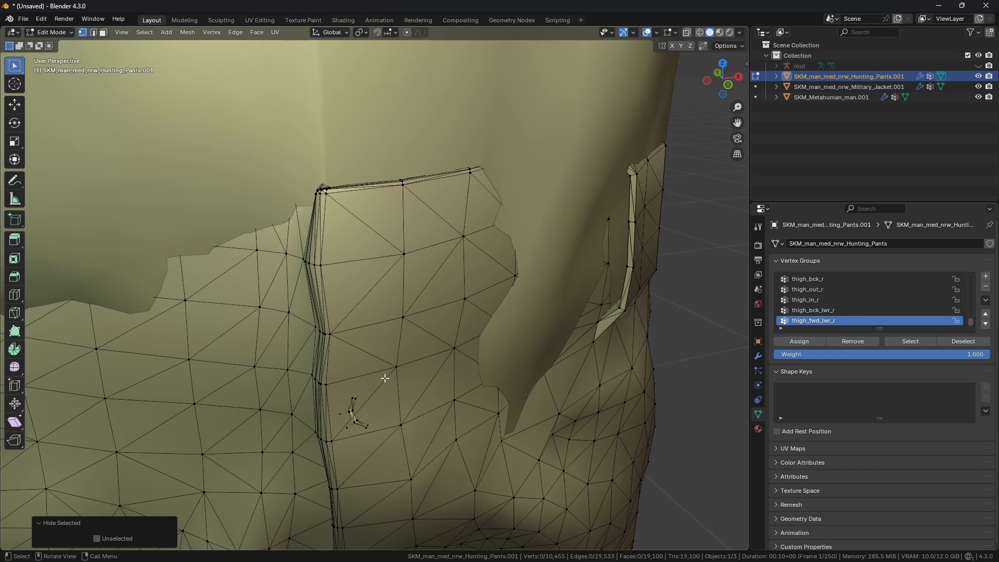
Step: Turn on X-ray, select the lower back button's linked geometry and hide it
mouse_move(385, 378)
middle_down()
mouse_move(397, 339)
mouse_move(392, 290)
mouse_move(394, 306)
middle_up()
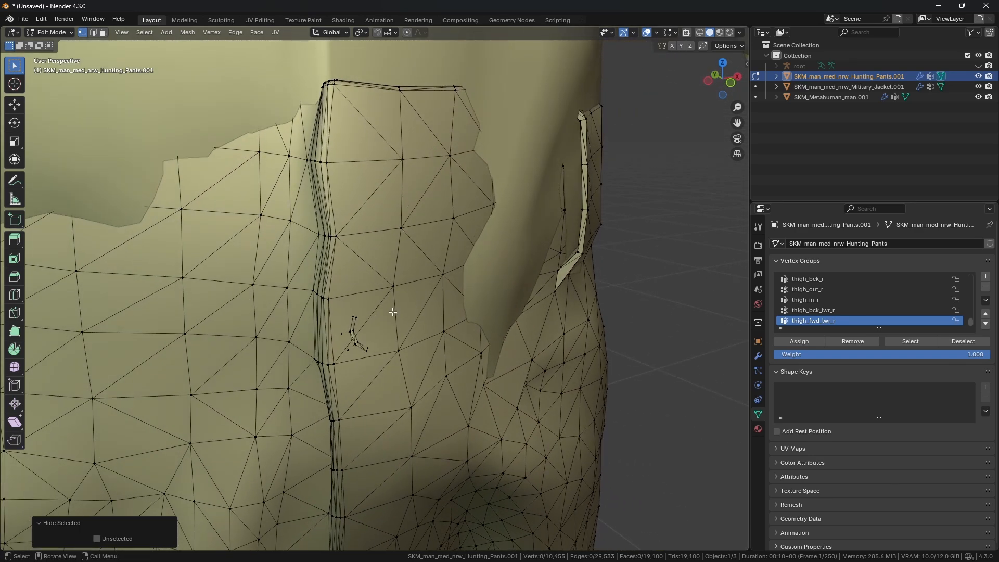
click(688, 34)
middle_drag(373, 312, 447, 260)
mouse_move(408, 208)
middle_down()
mouse_move(428, 214)
mouse_move(392, 217)
mouse_move(404, 203)
middle_up()
click(392, 212)
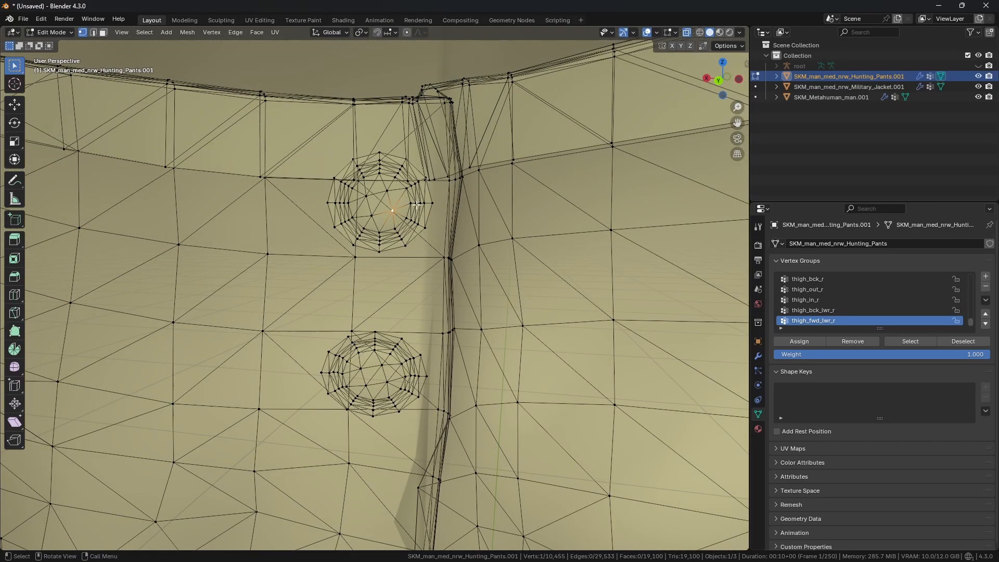
key(l)
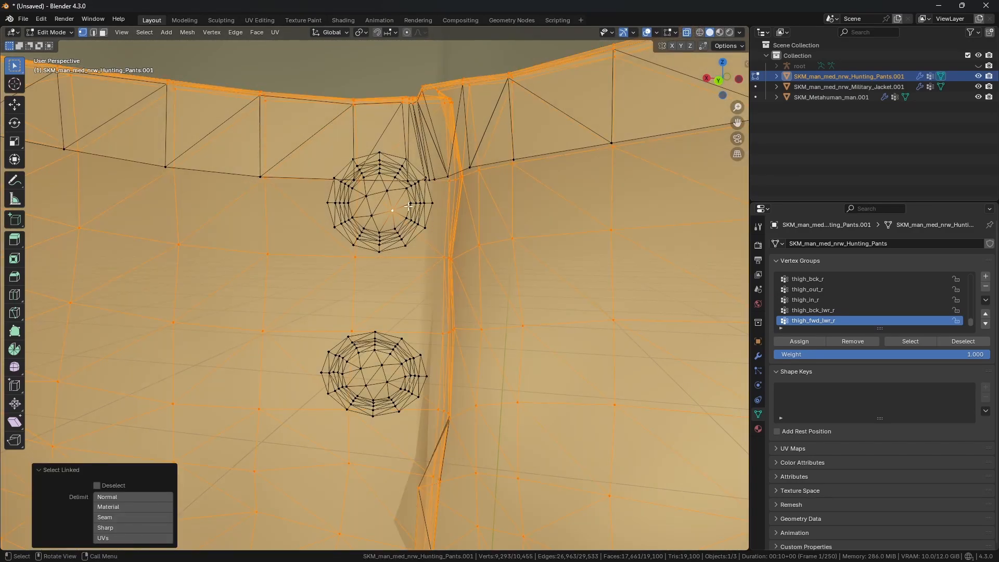
key(ctrl+z)
key(l)
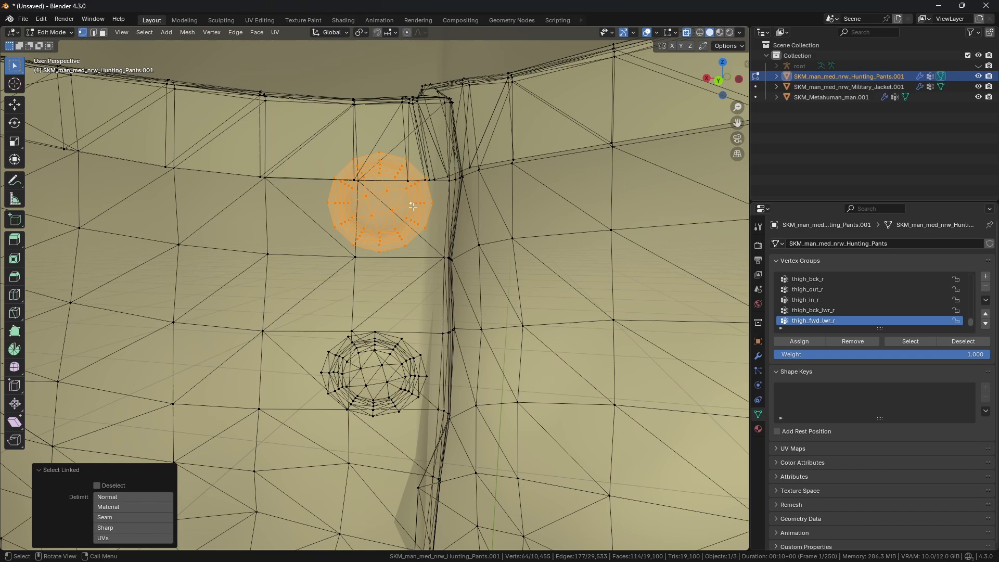
key(ctrl+z)
key(l)
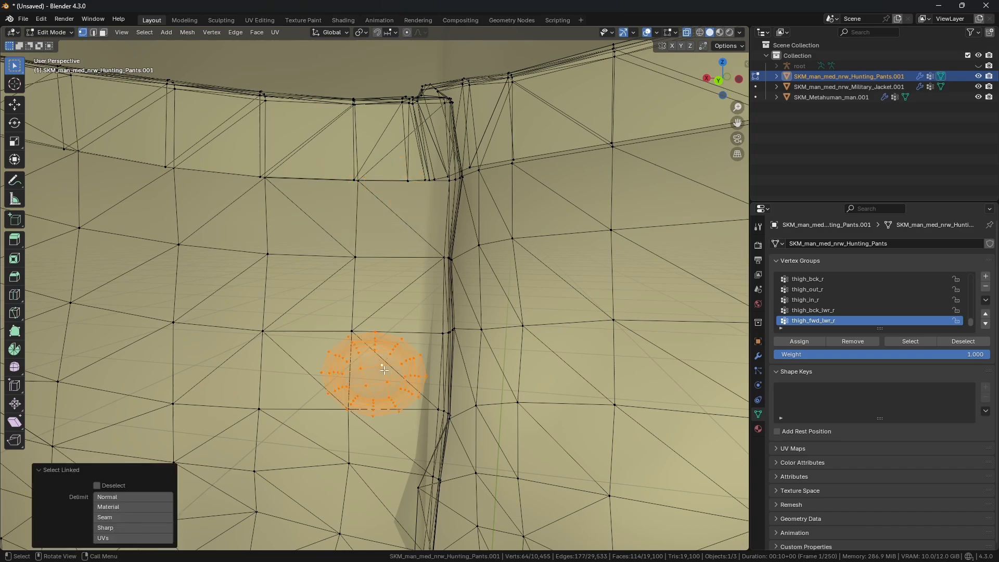
key(h)
Step: Turn off X-ray and switch the pants to Sculpt Mode
middle_drag(427, 354, 273, 349)
middle_drag(353, 337, 407, 271)
click(690, 33)
scroll(484, 177, down, 3)
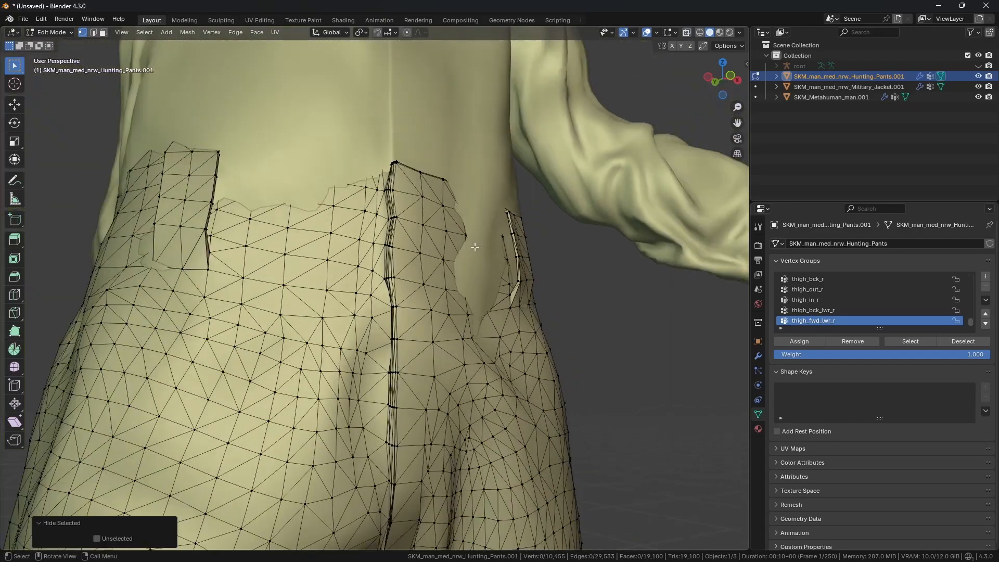
mouse_move(515, 265)
middle_down()
mouse_move(479, 294)
mouse_move(474, 312)
mouse_move(469, 295)
middle_up()
key(shift+z)
key(shift+z)
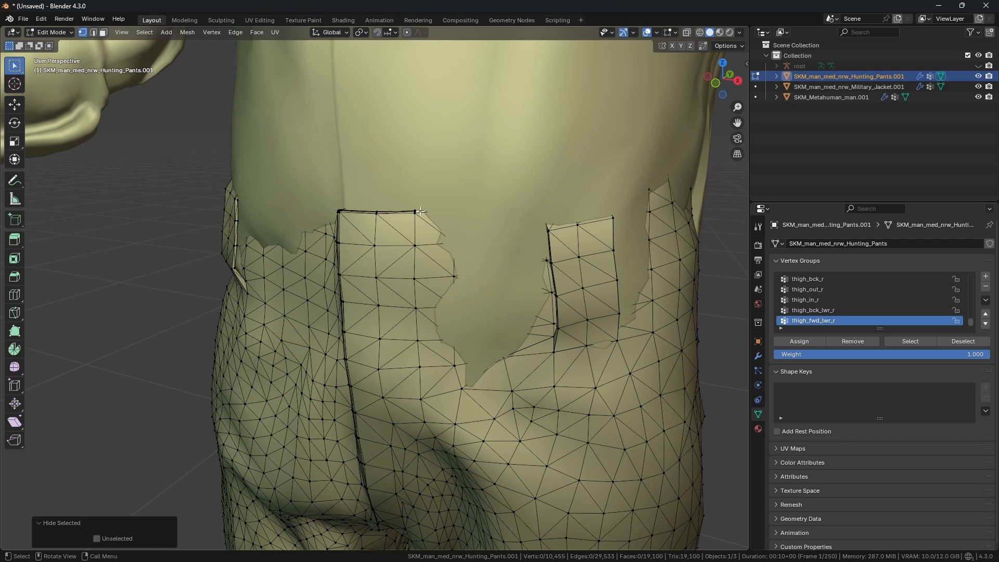
click(52, 33)
click(58, 68)
scroll(397, 252, down, 5)
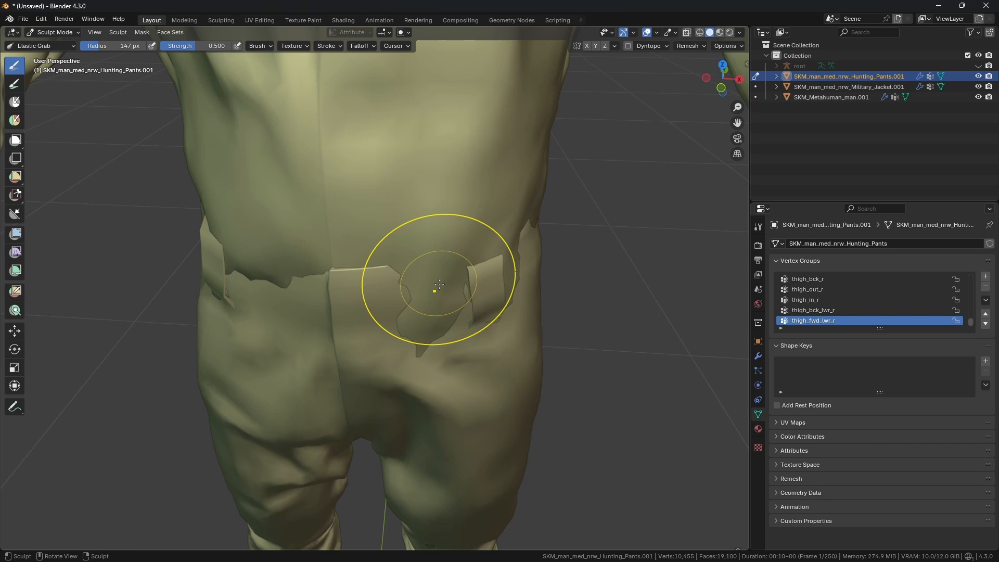
Step: Elastic Grab the pants' back waistband at about 146 px radius to pull it against the body
mouse_move(439, 285)
mouse_down()
mouse_move(507, 253)
mouse_move(498, 259)
mouse_up()
middle_drag(492, 267, 504, 271)
drag(441, 282, 463, 268)
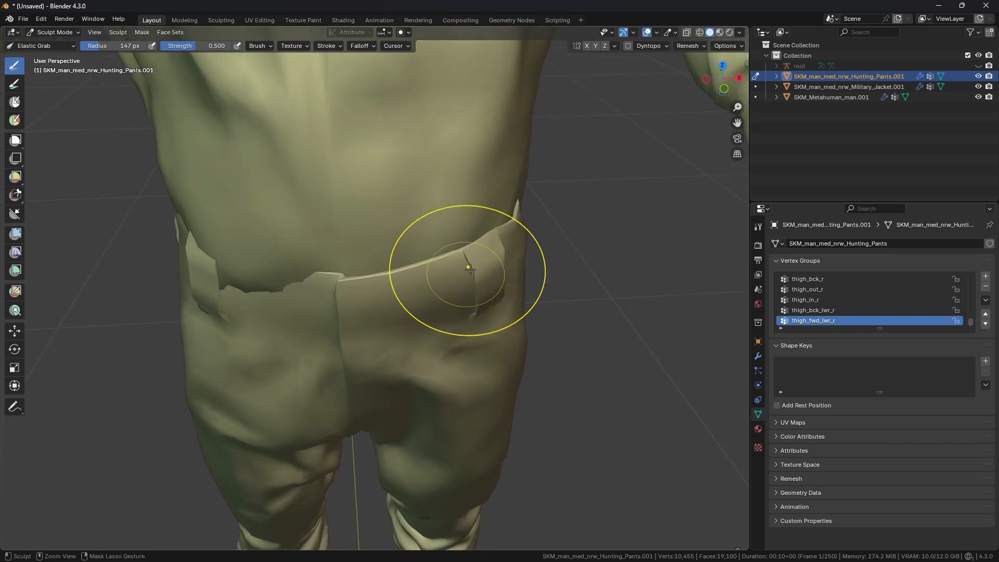
mouse_move(221, 266)
mouse_down()
mouse_move(233, 253)
mouse_move(225, 265)
mouse_up()
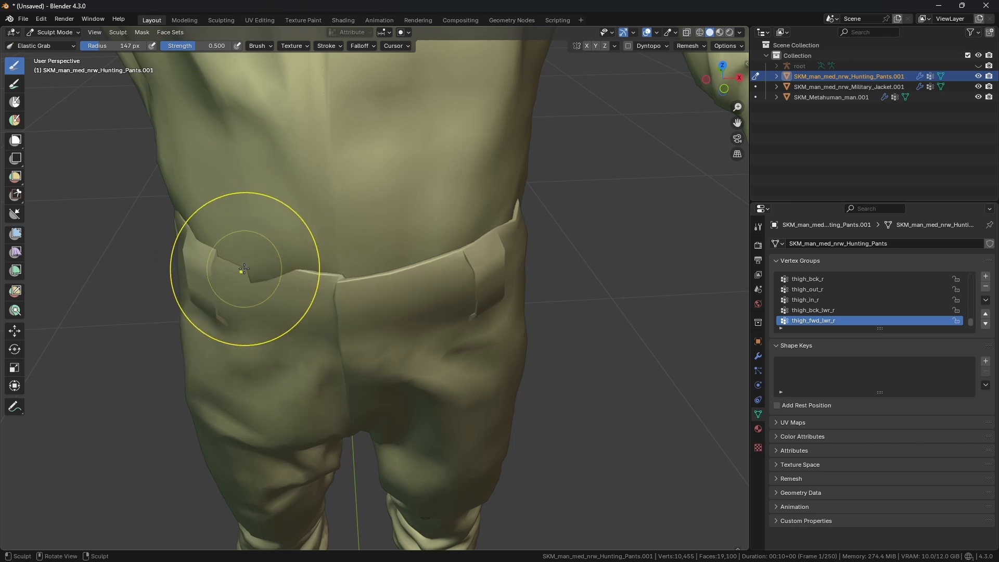
mouse_move(226, 266)
middle_down()
mouse_move(212, 256)
mouse_move(255, 247)
mouse_move(289, 256)
mouse_move(248, 265)
mouse_move(272, 266)
mouse_move(255, 268)
mouse_move(278, 301)
mouse_move(302, 290)
mouse_move(318, 303)
middle_up()
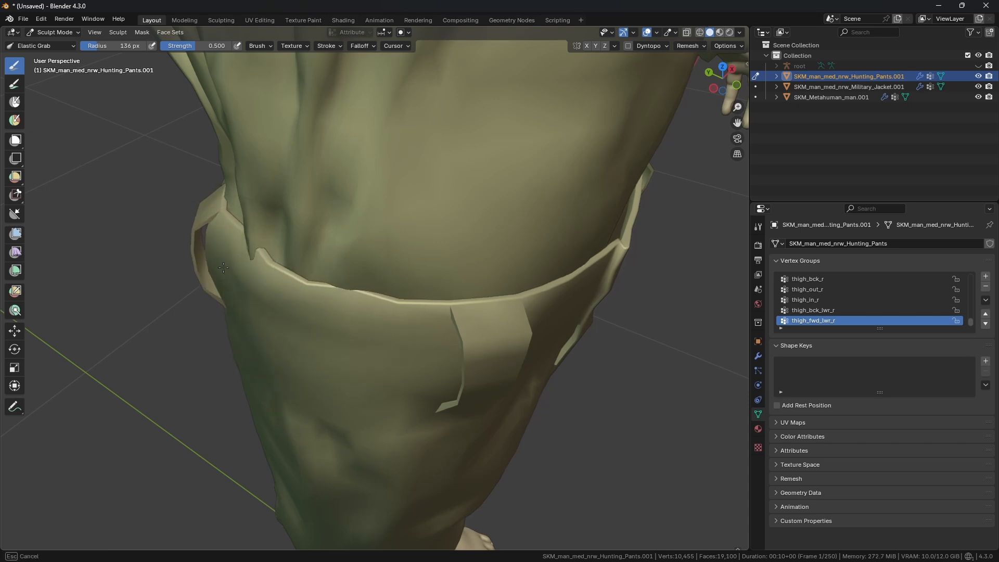
Step: Grab the pants' waistband along the side and back so it sits tight on the hips
mouse_move(250, 266)
middle_down()
mouse_move(359, 230)
mouse_move(468, 223)
mouse_move(475, 245)
mouse_move(450, 283)
mouse_move(486, 247)
mouse_move(501, 248)
mouse_move(500, 233)
mouse_move(497, 248)
mouse_move(480, 240)
mouse_move(361, 312)
middle_up()
scroll(496, 246, down, 2)
scroll(476, 253, up, 1)
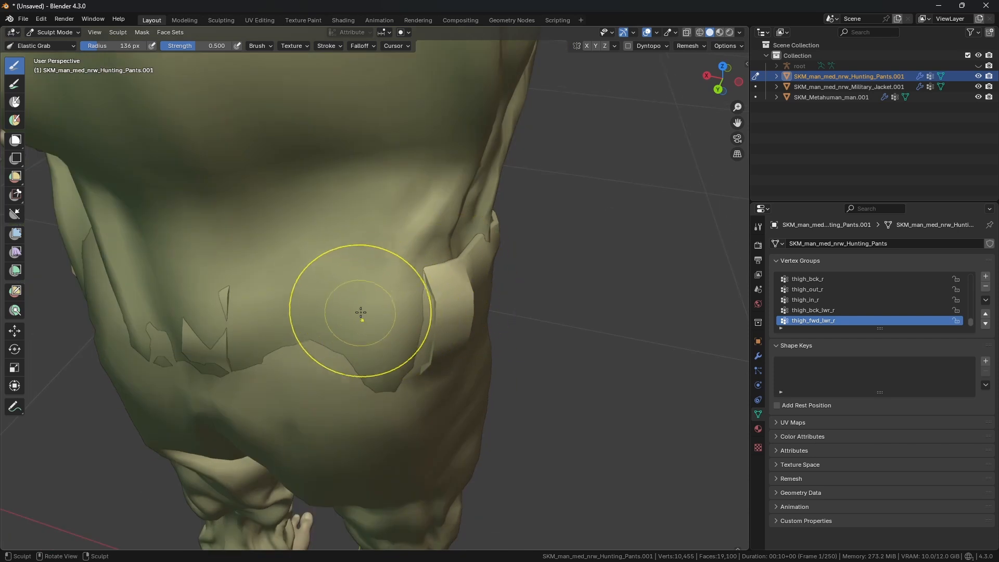
drag(381, 312, 389, 314)
drag(391, 330, 392, 352)
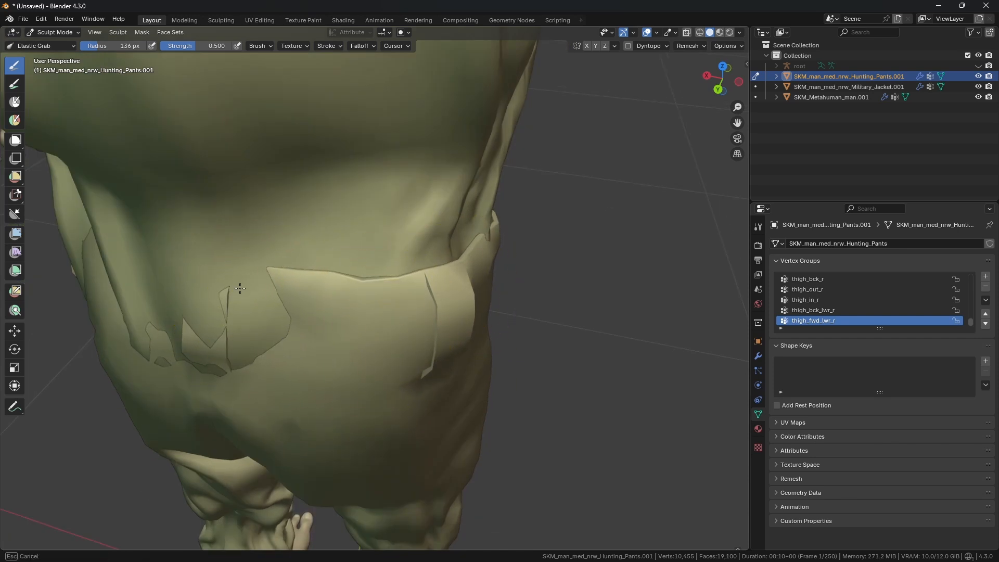
mouse_move(240, 282)
middle_down()
mouse_move(212, 234)
mouse_move(268, 268)
mouse_move(310, 251)
middle_up()
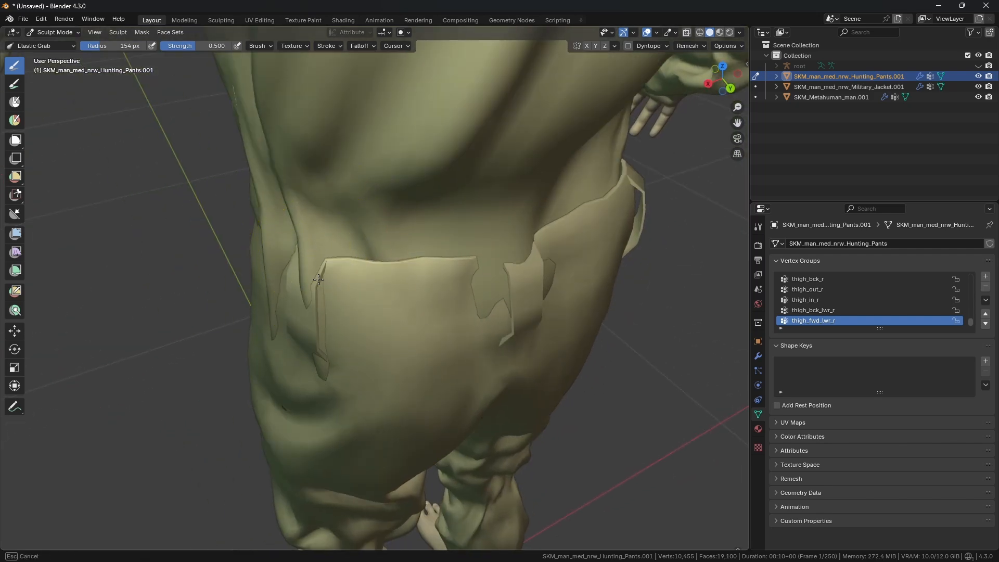
mouse_move(313, 286)
middle_down()
mouse_move(345, 263)
mouse_move(446, 330)
mouse_move(464, 305)
mouse_move(483, 331)
middle_up()
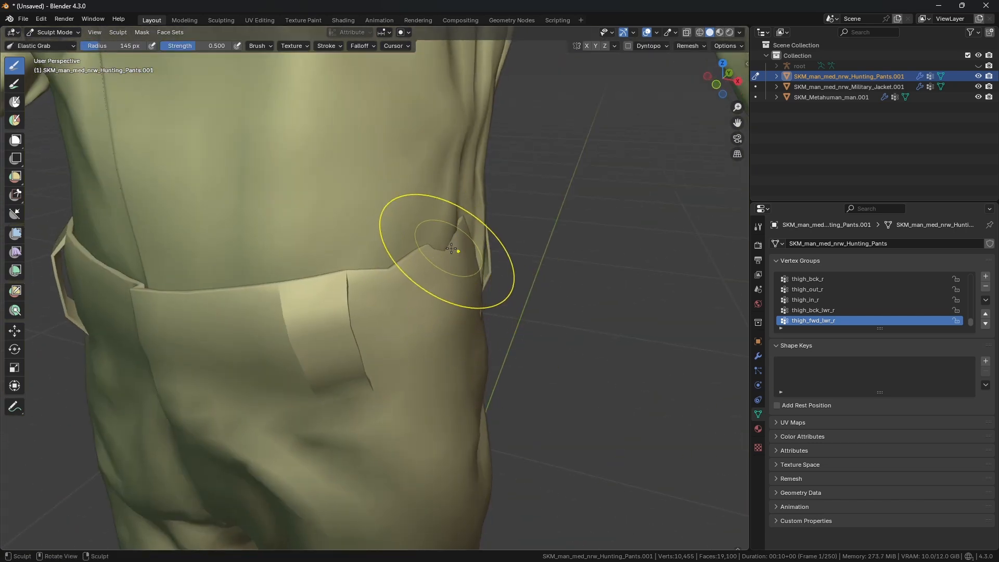
Step: Grab the waistband and hip area on the pants' side under the jacket hem to close the gaps
drag(475, 257, 472, 249)
scroll(473, 249, down, 1)
middle_drag(473, 249, 439, 265)
scroll(439, 276, up, 1)
drag(443, 276, 463, 250)
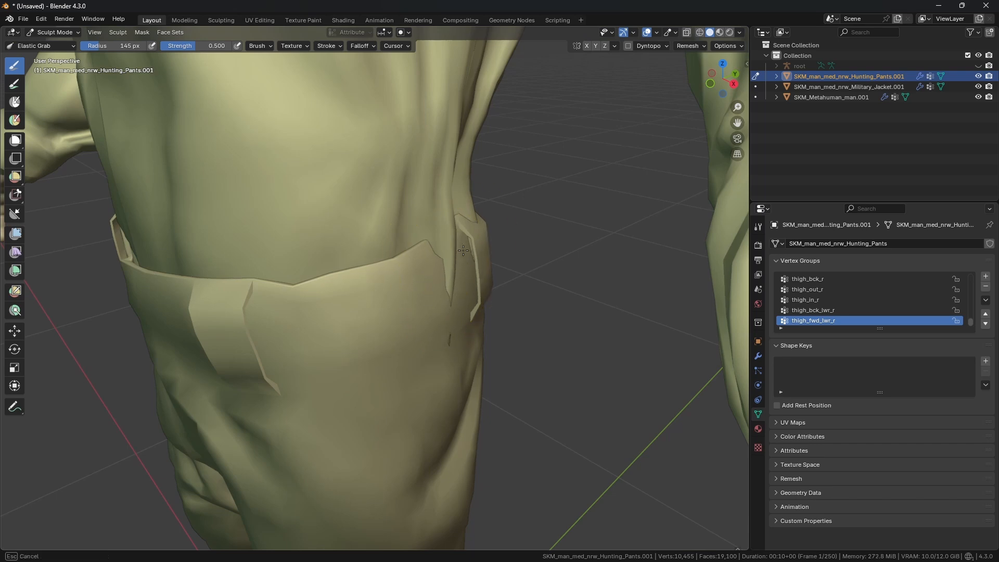
middle_drag(438, 273, 458, 244)
scroll(464, 281, up, 2)
drag(476, 322, 486, 320)
scroll(458, 320, down, 3)
mouse_move(333, 310)
middle_down()
mouse_move(423, 301)
mouse_move(370, 290)
mouse_move(330, 312)
mouse_move(397, 301)
mouse_move(397, 260)
mouse_move(408, 279)
middle_up()
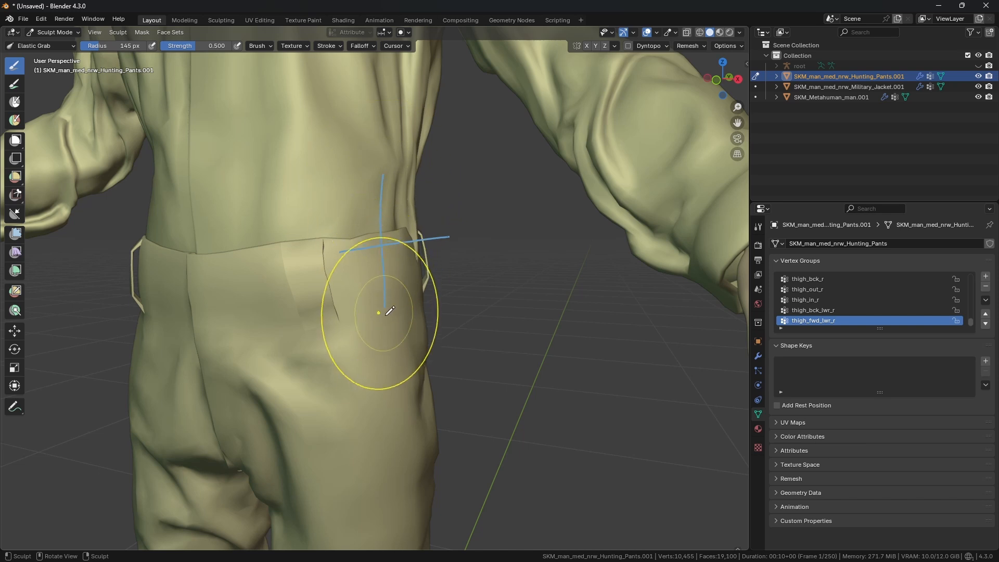
scroll(392, 262, down, 2)
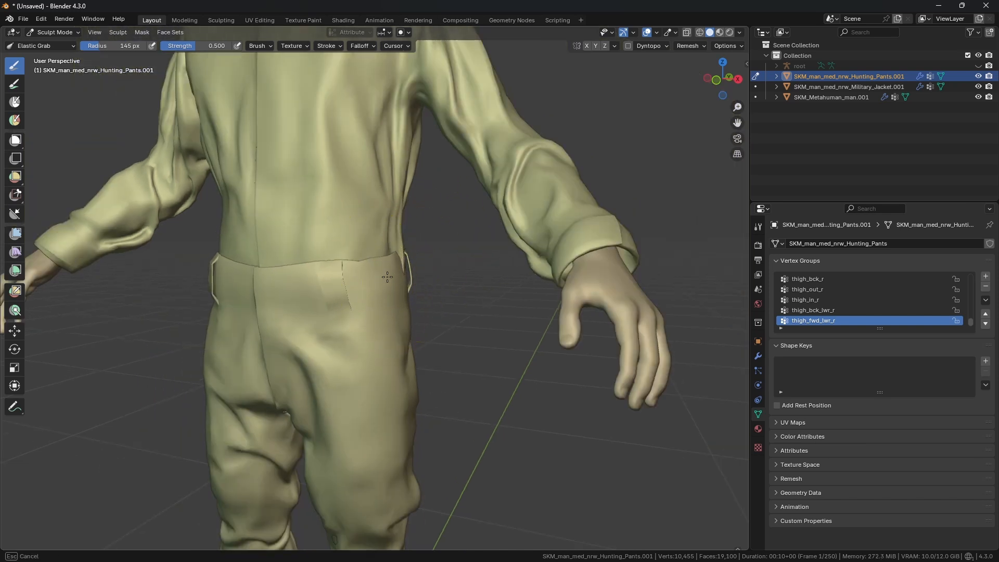
drag(387, 277, 396, 368)
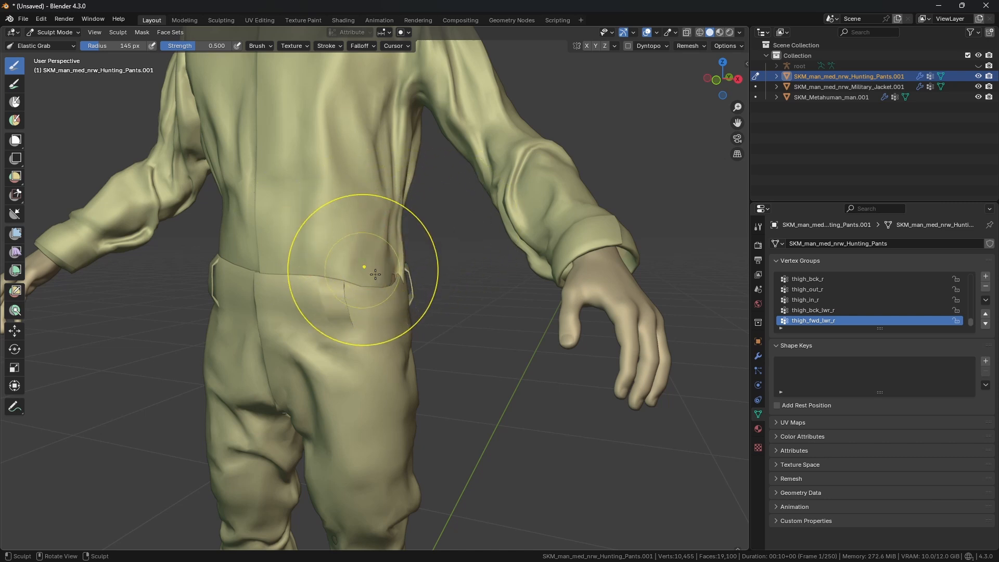
Step: Pull the pants' side seam up under the jacket hem with Elastic Grab
scroll(377, 279, up, 2)
middle_drag(393, 276, 397, 301)
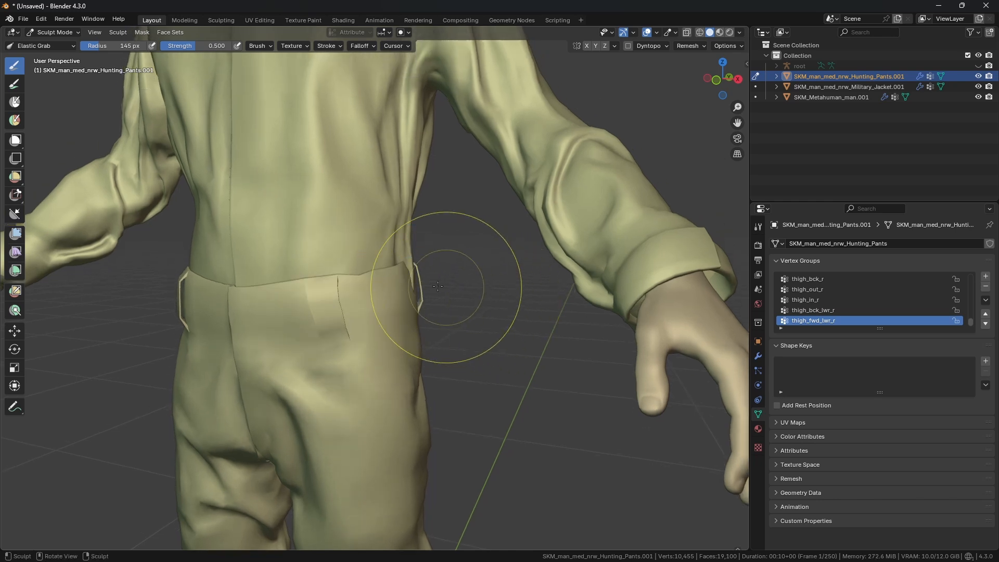
mouse_move(469, 289)
ctrl+middle_down()
mouse_move(415, 271)
mouse_move(419, 278)
mouse_move(428, 260)
ctrl+middle_up()
drag(487, 246, 475, 260)
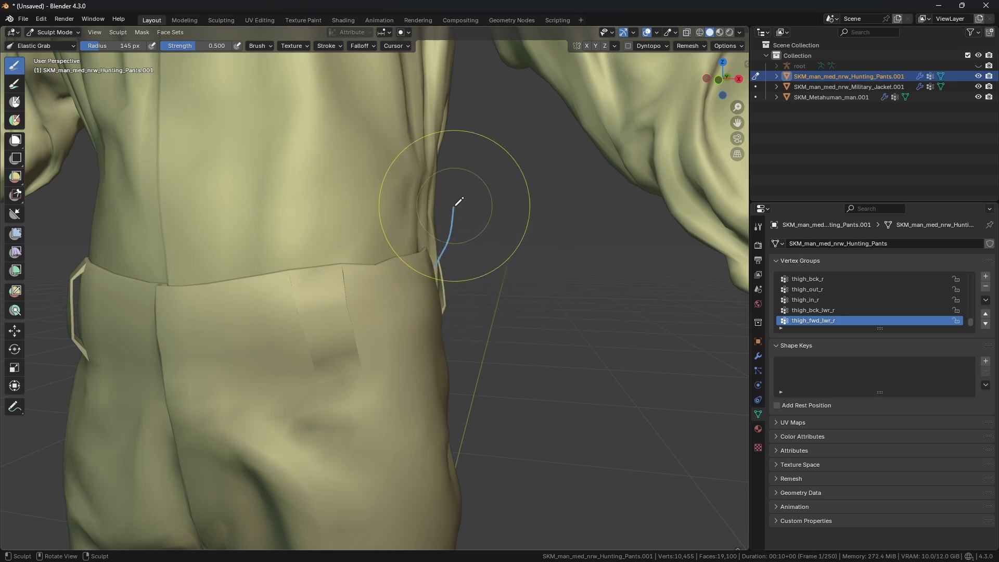
mouse_move(444, 221)
mouse_down()
mouse_move(454, 206)
mouse_move(456, 224)
mouse_up()
drag(445, 291, 458, 335)
drag(470, 301, 442, 336)
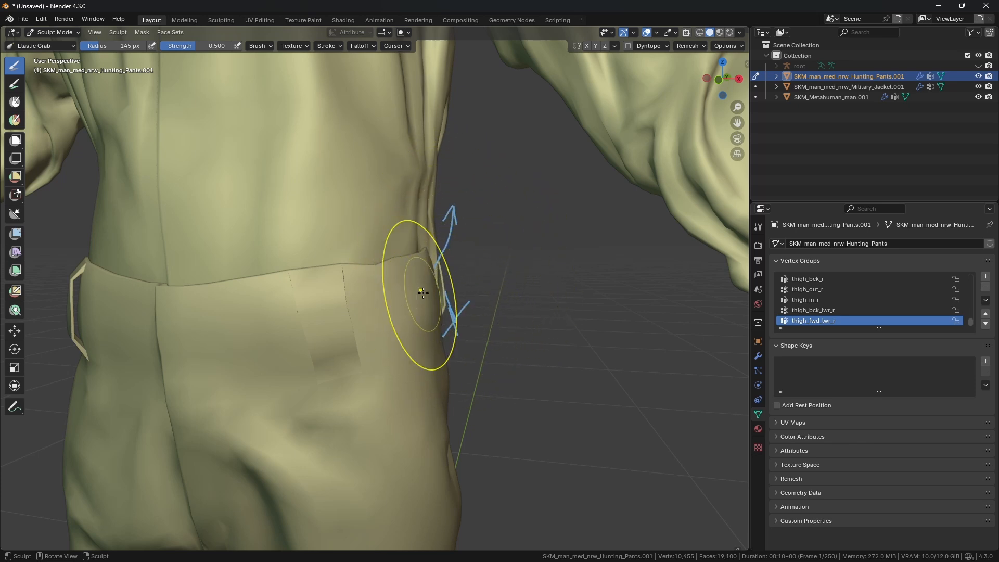
drag(478, 202, 433, 239)
drag(432, 208, 471, 250)
mouse_move(473, 201)
right_down()
mouse_move(451, 235)
mouse_move(458, 287)
right_up()
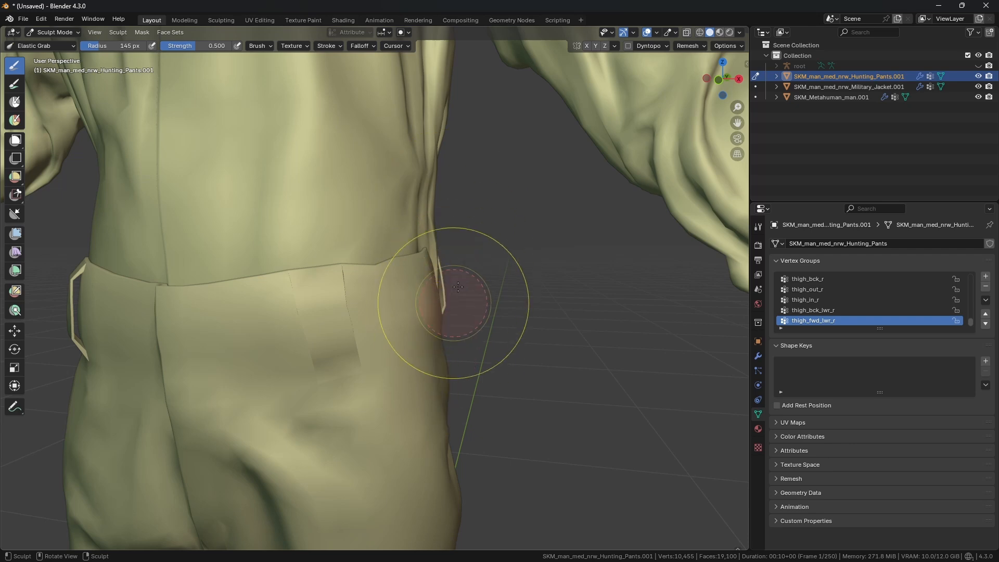
mouse_move(458, 287)
middle_down()
mouse_move(424, 296)
mouse_move(350, 252)
mouse_move(423, 101)
mouse_move(396, 86)
mouse_move(368, 167)
mouse_move(407, 231)
middle_up()
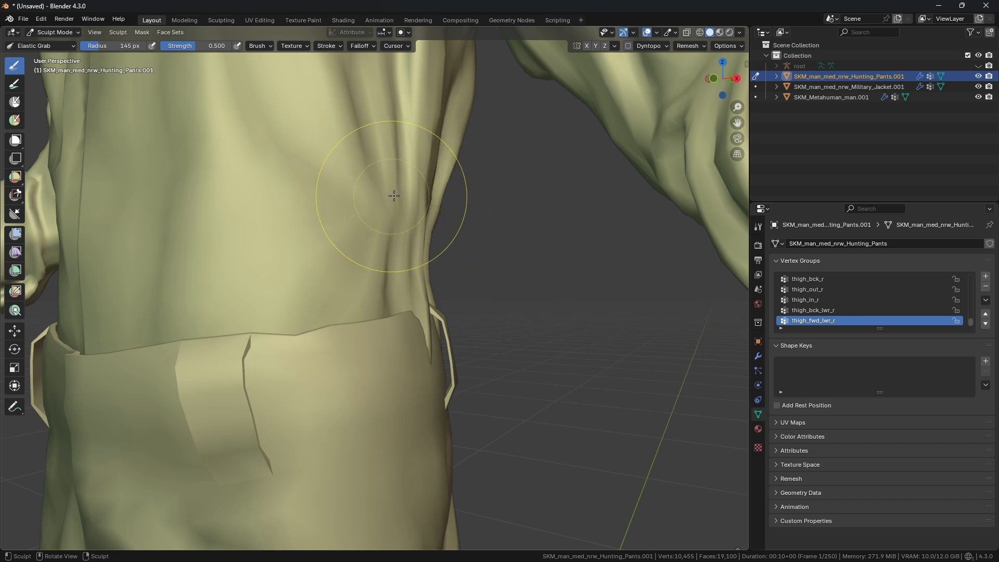
Step: Switch to the jacket and grab its side hem at about 60 px radius to tuck it against the pants
key(alt+q)
middle_drag(411, 201, 413, 227)
key(f)
click(475, 348)
mouse_move(425, 355)
mouse_down()
mouse_move(448, 381)
mouse_move(438, 383)
mouse_up()
scroll(440, 375, up, 3)
key(f)
click(439, 383)
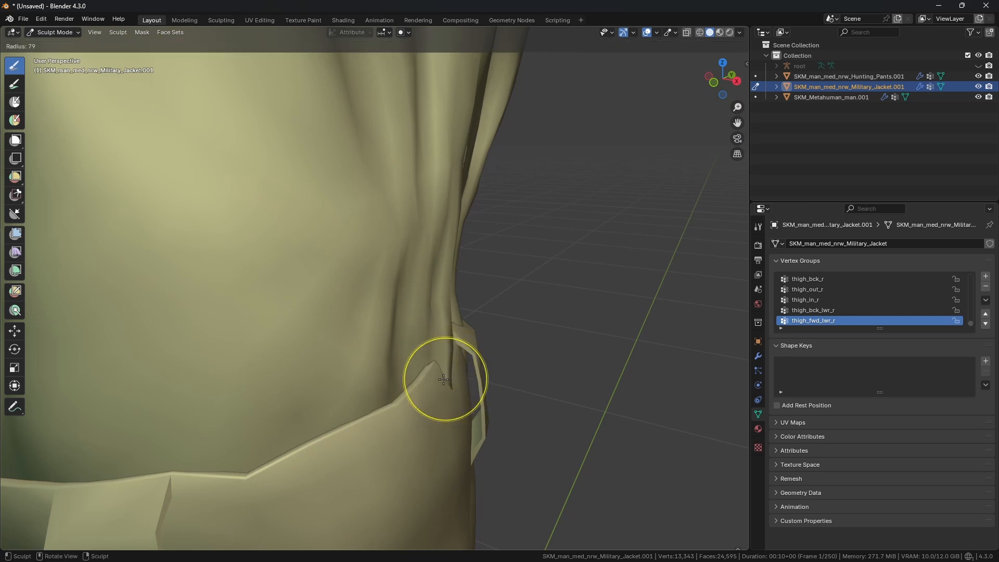
key(f)
click(433, 382)
key(f)
click(444, 375)
drag(428, 372, 420, 363)
middle_drag(464, 342, 455, 342)
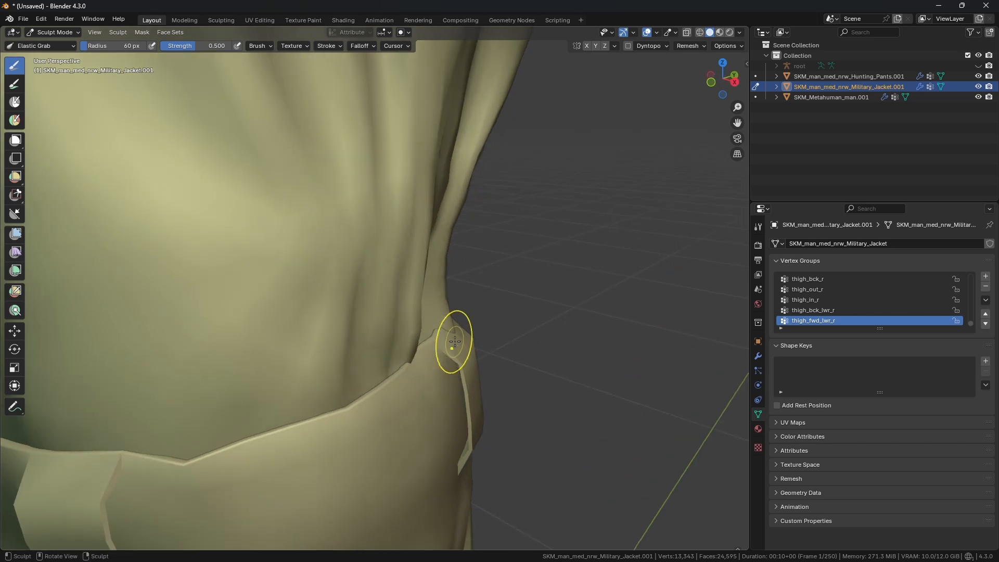
drag(410, 335, 409, 334)
mouse_move(434, 341)
mouse_down()
mouse_move(413, 333)
mouse_move(368, 353)
mouse_move(450, 374)
mouse_up()
Step: Refine the jacket's side hem with Elastic Grab at about 72 px radius
key(f)
click(423, 369)
key(alt+q)
middle_drag(443, 370, 416, 366)
key(alt+q)
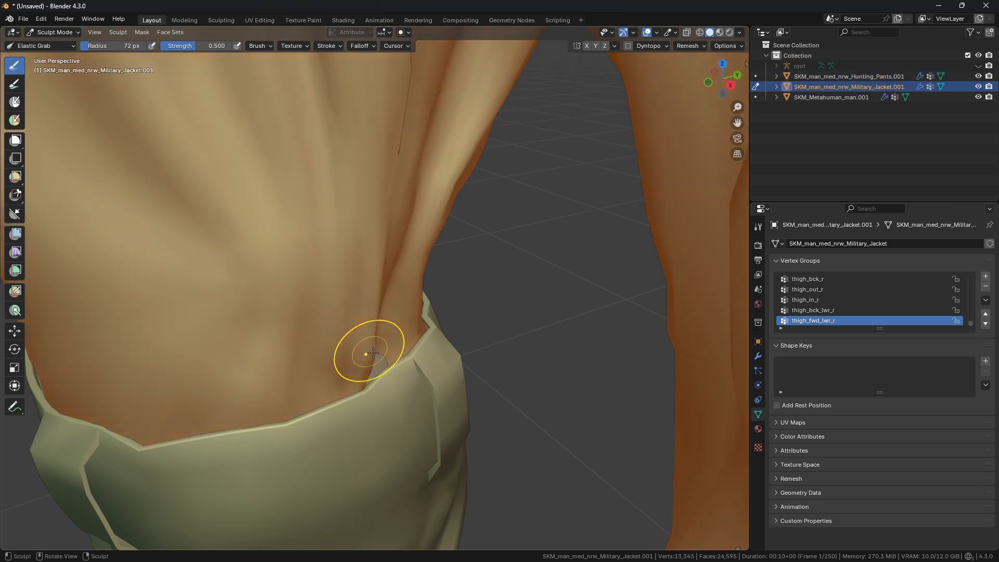
key(f)
click(380, 363)
drag(379, 363, 398, 372)
middle_drag(403, 360, 410, 323)
mouse_move(446, 364)
mouse_down()
mouse_move(436, 347)
mouse_move(445, 332)
mouse_up()
key(alt+q)
Step: Continue grabbing the jacket hem around the side at about 81 to 90 px radius
key(f)
click(456, 337)
key(f)
click(412, 324)
key(alt+q)
key(f)
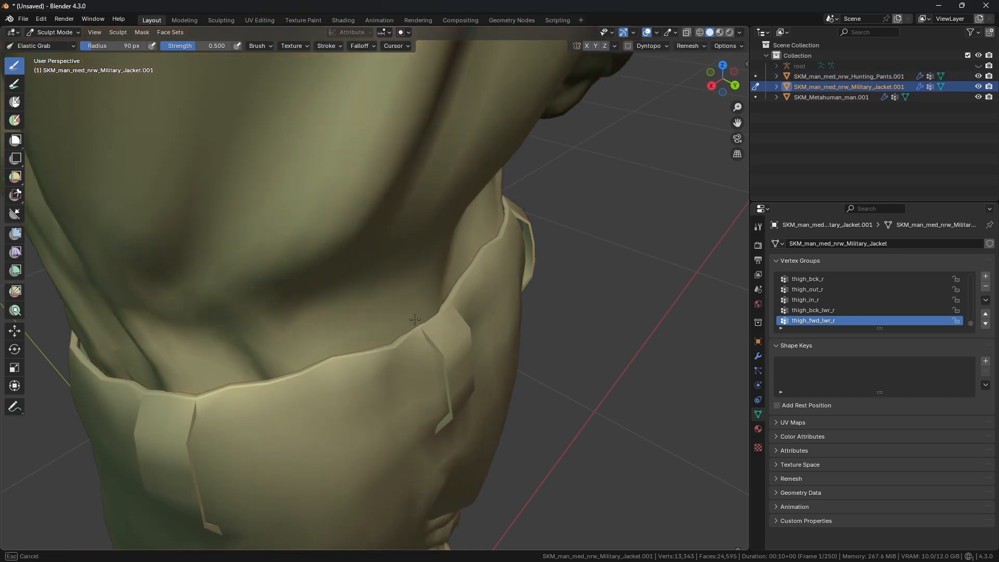
middle_drag(454, 317, 390, 316)
key(f)
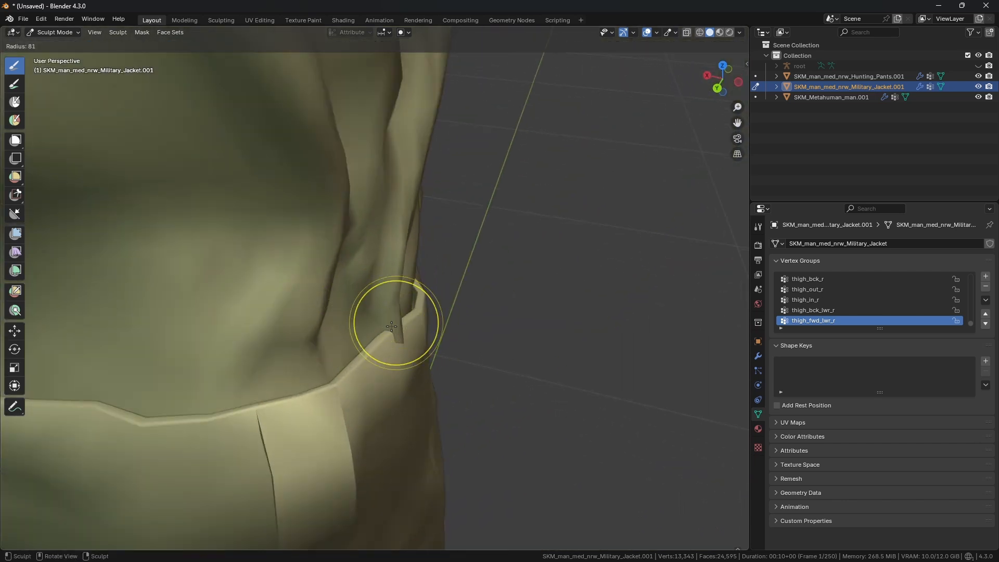
click(397, 327)
drag(396, 332, 421, 350)
Step: Switch to the pants and grab the side waistband at about 91 px radius to fit under the jacket
key(alt+q)
key(f)
click(442, 341)
middle_drag(405, 346, 417, 324)
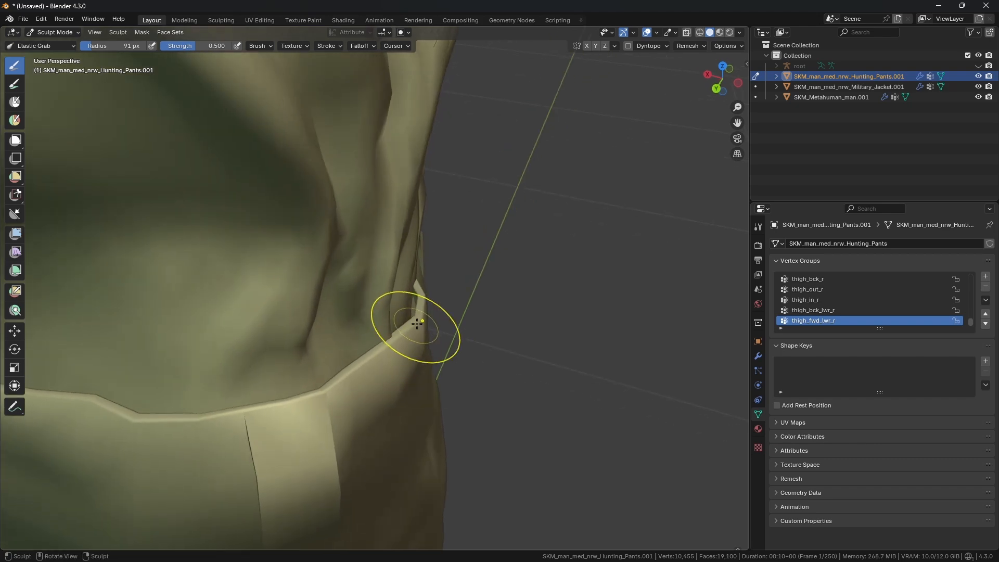
drag(429, 363, 430, 363)
scroll(430, 363, down, 4)
middle_drag(431, 364, 348, 330)
scroll(349, 332, up, 2)
key(f)
click(355, 336)
drag(353, 337, 351, 335)
scroll(424, 344, down, 3)
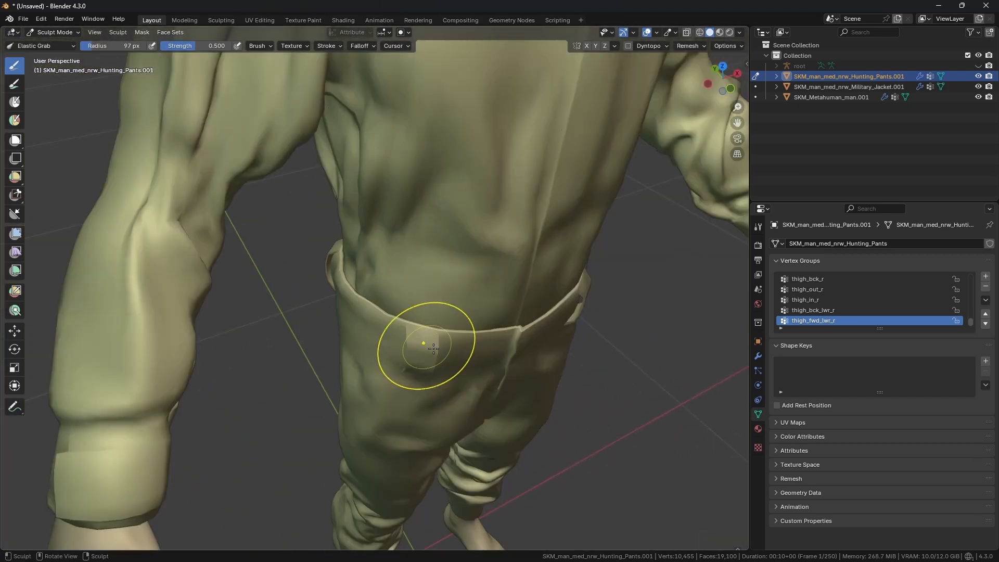
Step: Grab the small spike on the back of the pants to smooth it out
mouse_move(426, 346)
middle_down()
mouse_move(404, 304)
mouse_move(415, 261)
mouse_move(369, 273)
mouse_move(220, 255)
middle_up()
scroll(418, 276, down, 2)
scroll(350, 319, up, 4)
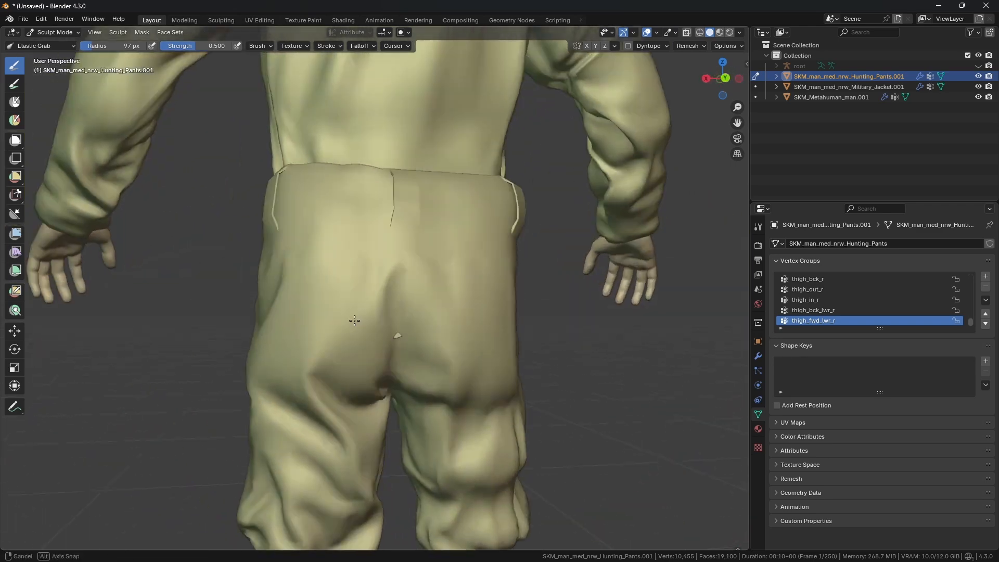
middle_drag(407, 338, 399, 336)
scroll(390, 359, down, 1)
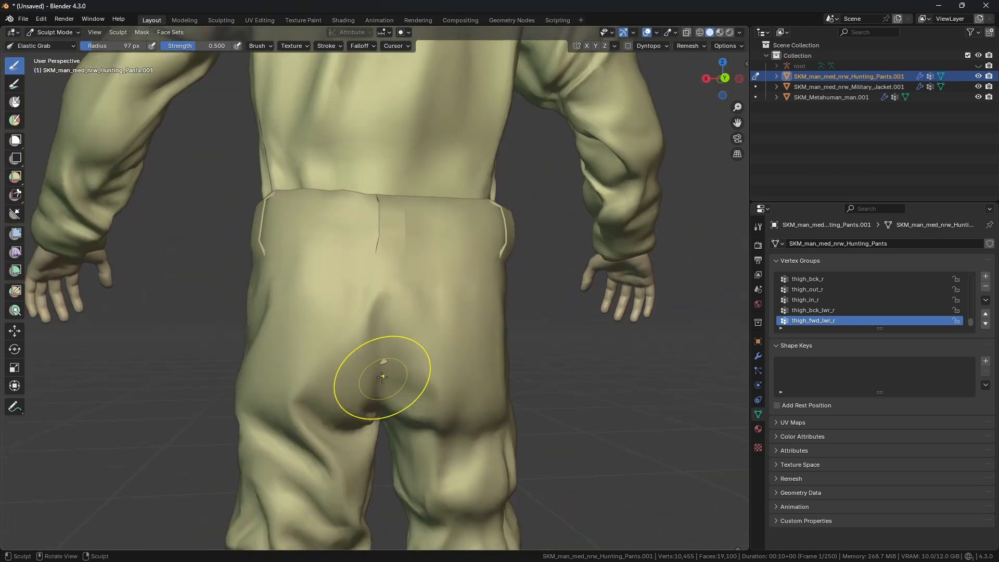
Step: Grab the pants' back once more at 97 px radius and switch sculpting to the jacket
mouse_move(384, 376)
middle_down()
mouse_move(379, 331)
mouse_move(385, 356)
middle_up()
key(alt+q)
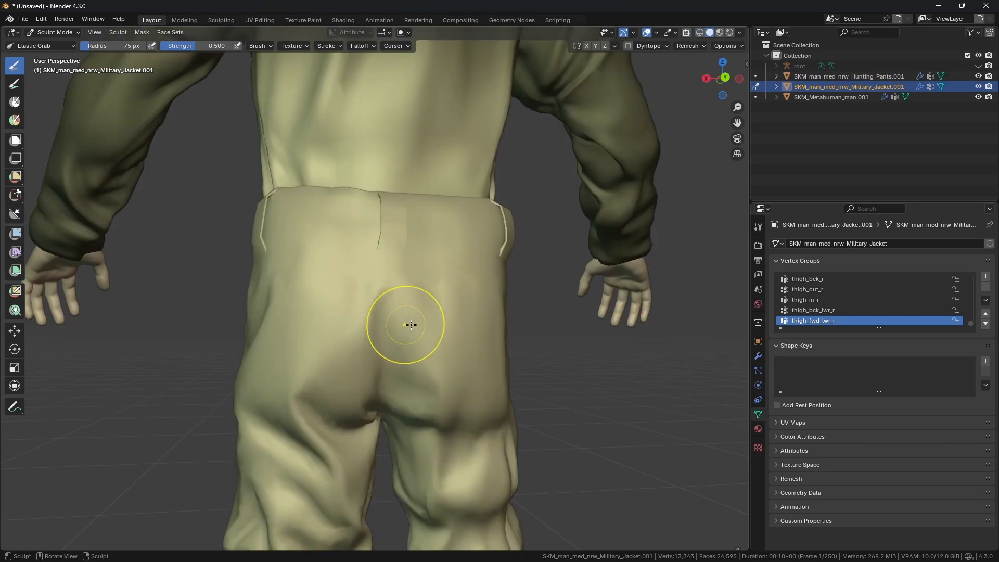
Step: Hide the pants and pull the jacket's back hem from below with Elastic Grab at 83 px radius, then unhide the pants
middle_drag(408, 319, 468, 328)
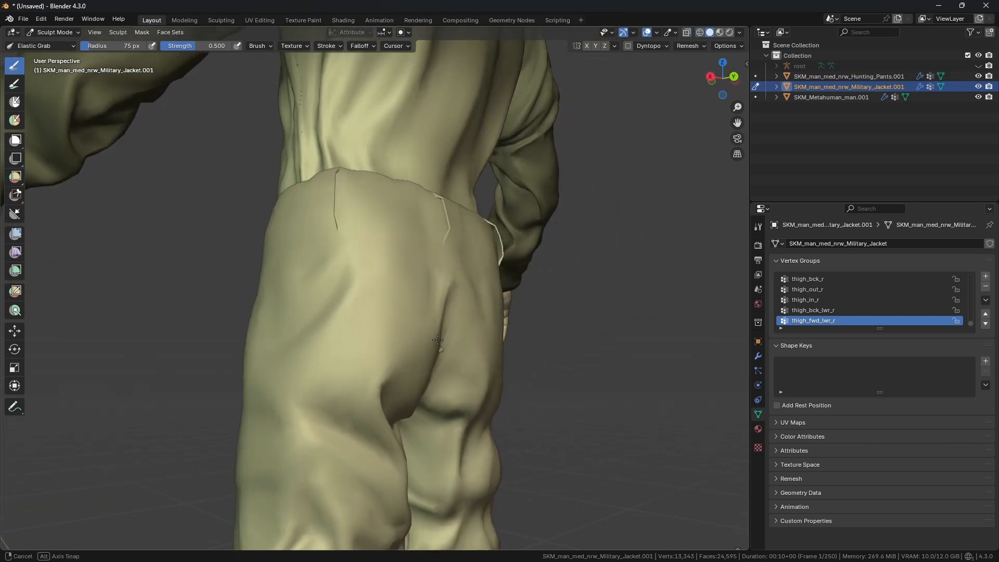
click(978, 76)
middle_drag(395, 291, 404, 209)
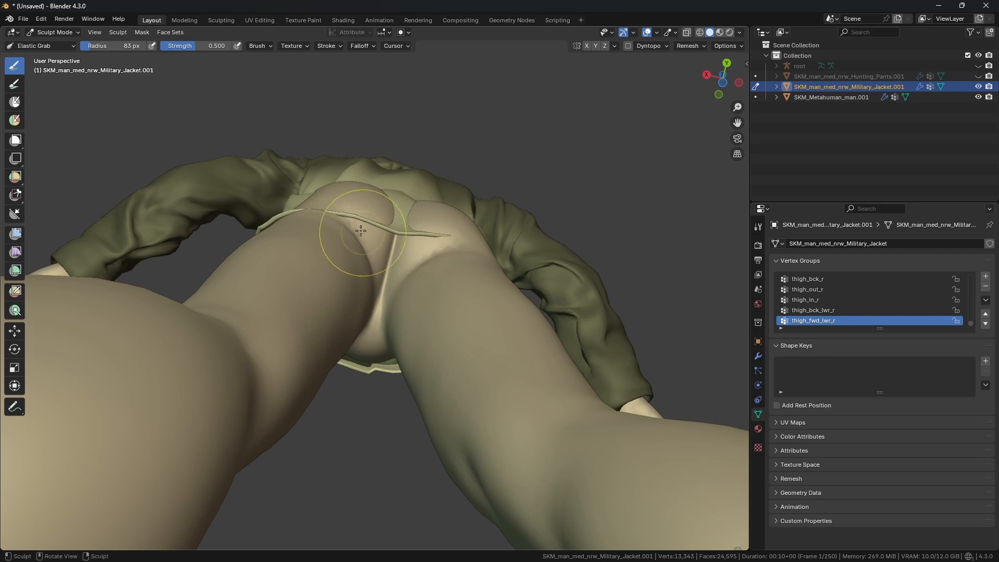
mouse_move(361, 230)
middle_down()
mouse_move(373, 283)
mouse_move(362, 255)
middle_up()
scroll(333, 259, up, 1)
key(f)
click(242, 258)
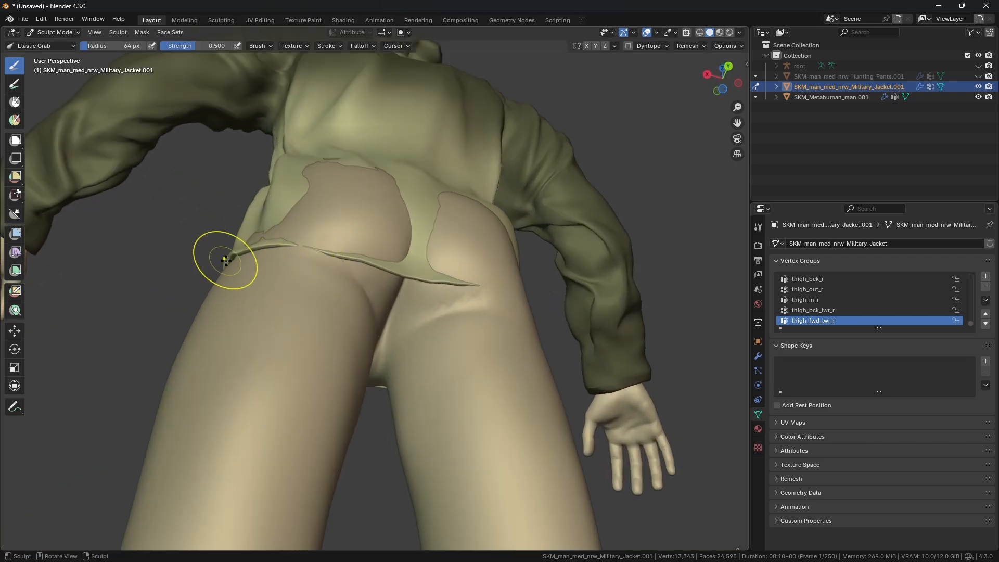
click(978, 77)
mouse_move(343, 276)
middle_down()
mouse_move(338, 303)
mouse_move(363, 312)
mouse_move(357, 290)
mouse_move(408, 268)
mouse_move(388, 248)
mouse_move(445, 274)
mouse_move(373, 267)
middle_up()
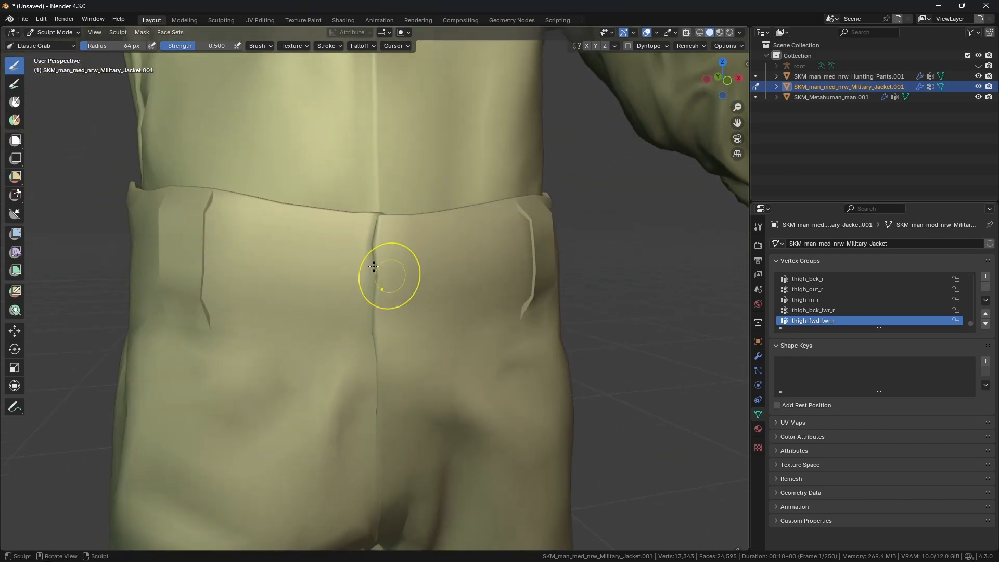
click(54, 32)
click(55, 56)
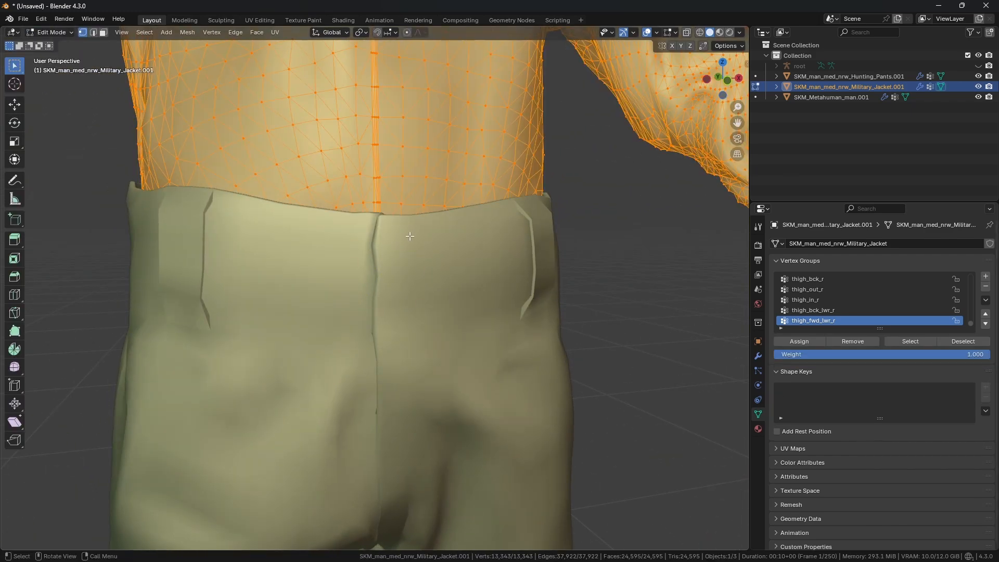
scroll(445, 123, down, 3)
shift+middle_drag(427, 158, 394, 228)
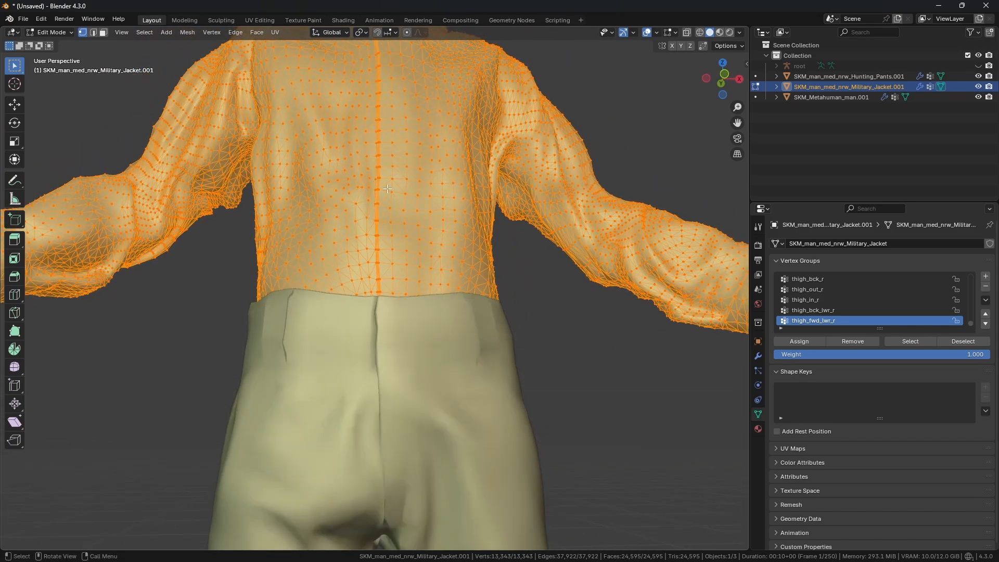
scroll(387, 188, down, 3)
mouse_move(391, 189)
middle_down()
mouse_move(422, 191)
mouse_move(407, 187)
middle_up()
scroll(421, 191, up, 2)
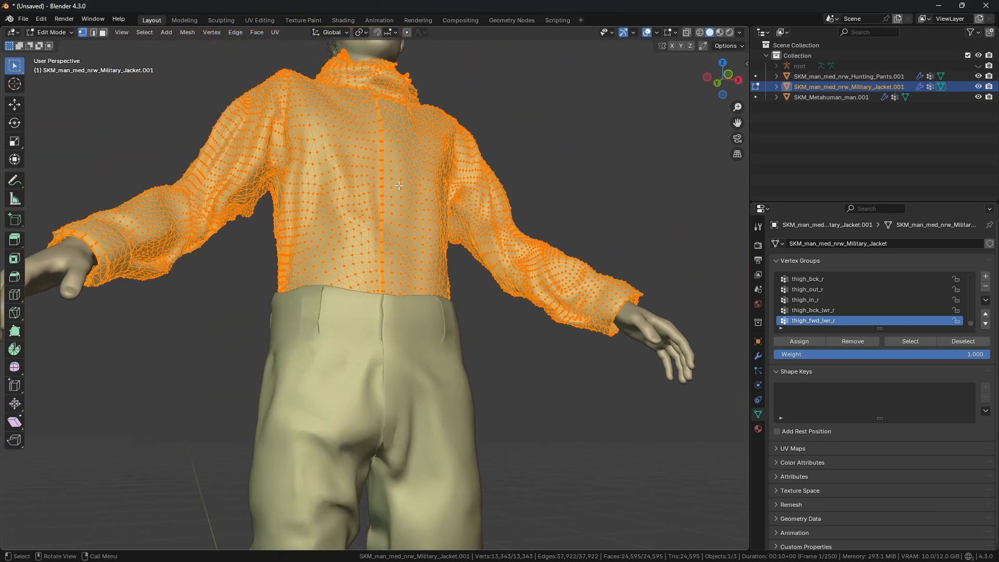
click(70, 33)
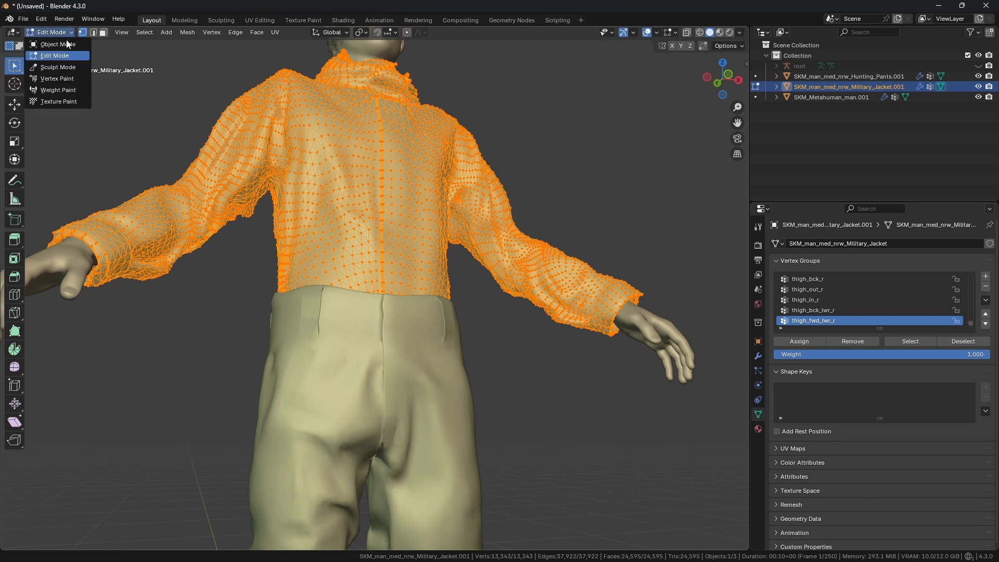
click(65, 44)
Step: Select the pants, enter Edit Mode and reveal their hidden button geometry
click(430, 313)
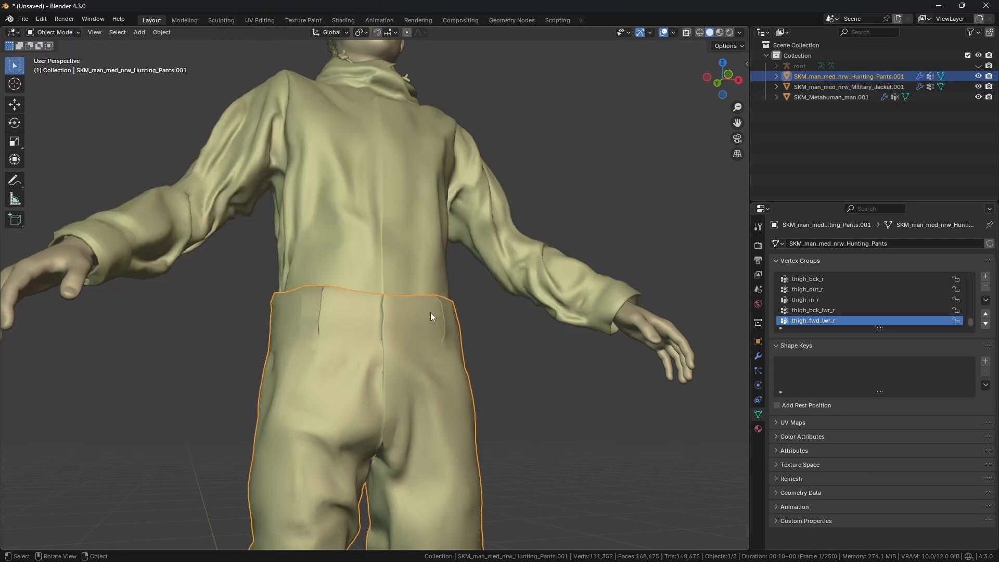
click(56, 35)
click(62, 55)
scroll(404, 333, up, 2)
shift+middle_drag(404, 339, 408, 267)
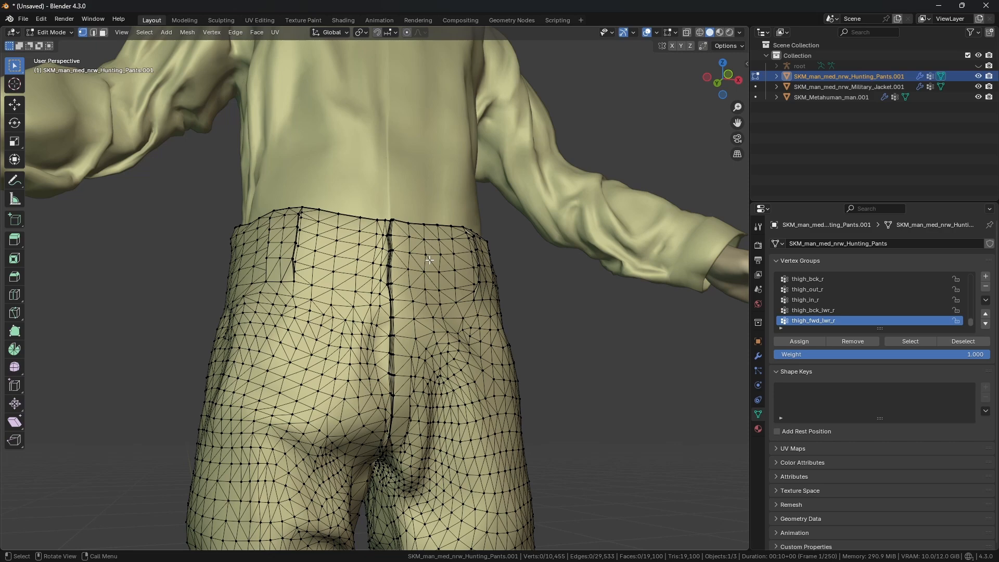
middle_drag(429, 260, 438, 273)
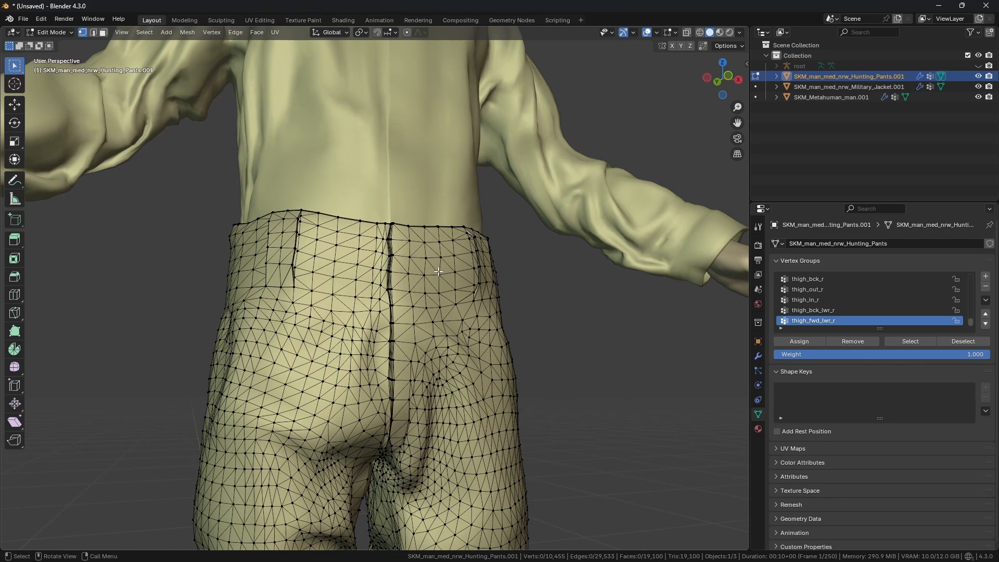
key(alt+h)
middle_drag(446, 270, 158, 471)
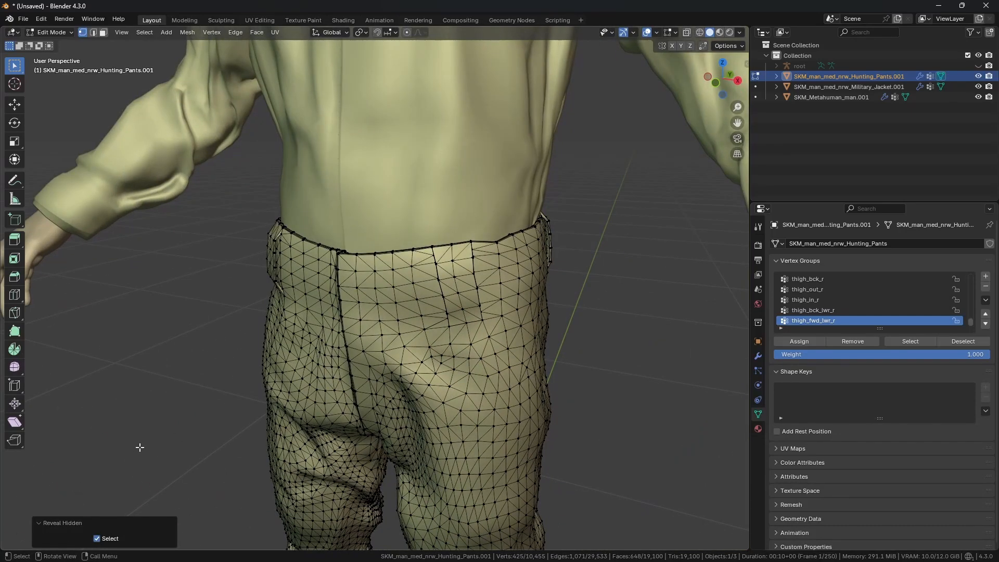
mouse_move(137, 451)
mouse_down()
mouse_move(110, 491)
mouse_move(134, 484)
mouse_up()
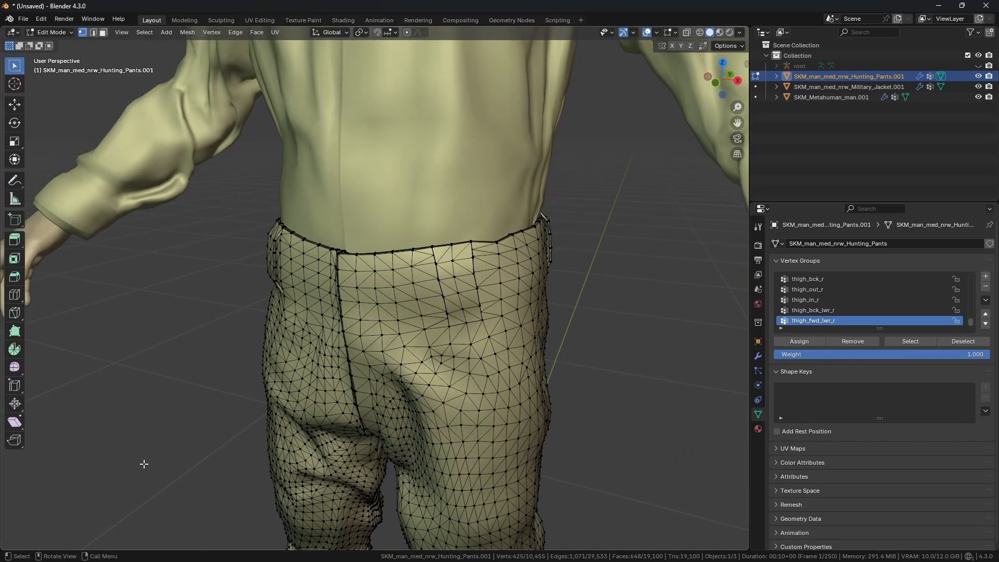
middle_drag(338, 359, 389, 349)
key(shift+z)
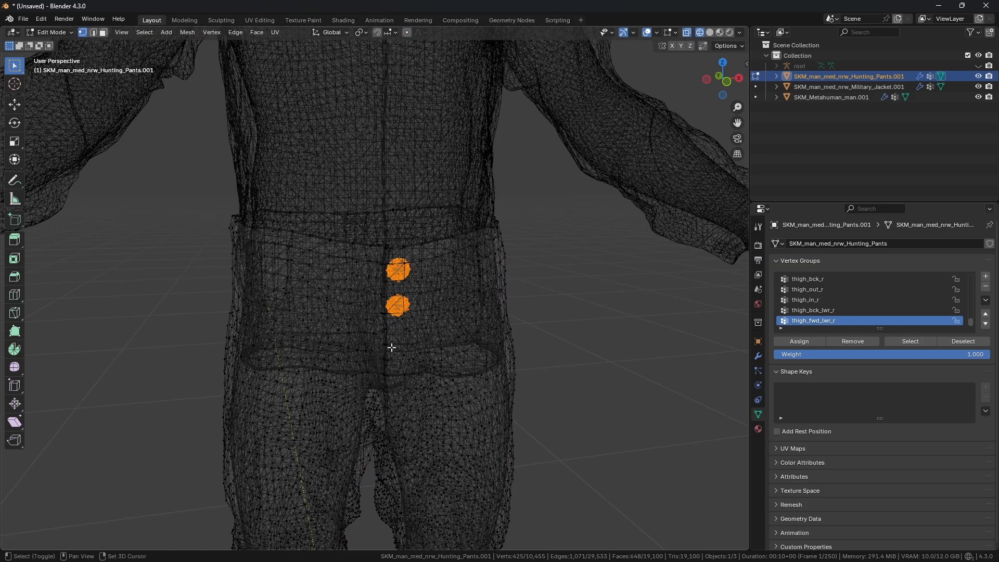
key(shift+z)
key(alt+z)
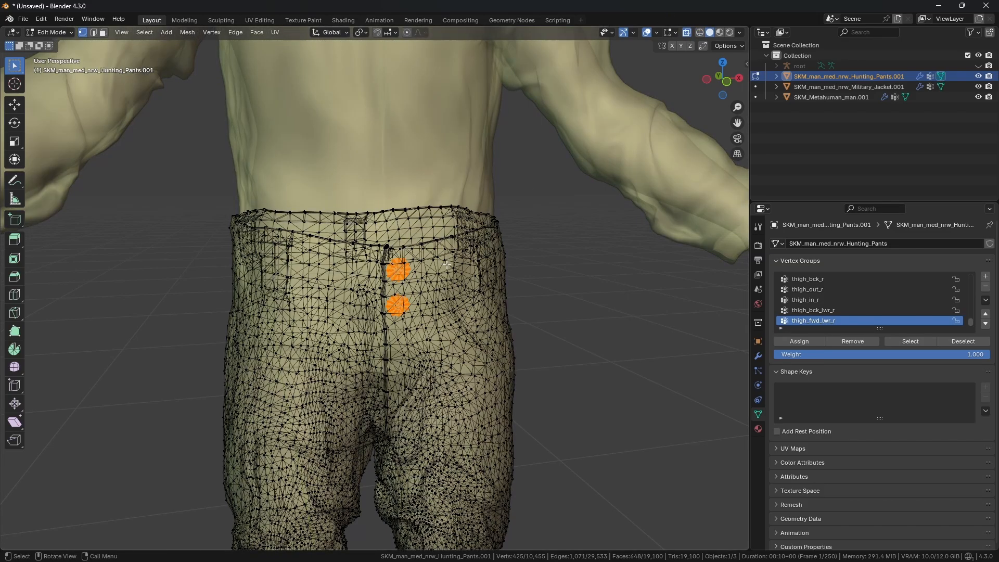
Step: Move the revealed buttons about 0.01 m along Y so they sit on the pants' front
key(KP_Decimal)
scroll(441, 242, down, 4)
mouse_move(379, 260)
middle_down()
mouse_move(459, 263)
mouse_move(345, 281)
mouse_move(315, 269)
mouse_move(434, 242)
mouse_move(407, 254)
mouse_move(442, 264)
mouse_move(435, 310)
mouse_move(305, 257)
mouse_move(444, 284)
mouse_move(316, 259)
mouse_move(279, 262)
middle_up()
key(shift+z)
key(shift+z)
scroll(359, 260, down, 2)
key(shift+z)
key(shift+z)
click(688, 34)
key(shift+z)
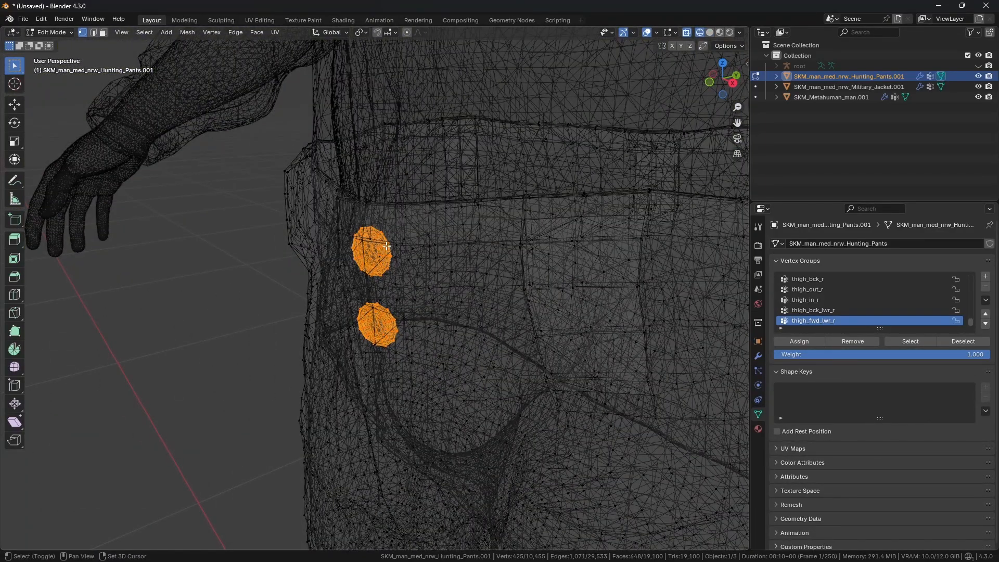
key(shift+z)
key(shift+z)
click(19, 109)
key(shift+z)
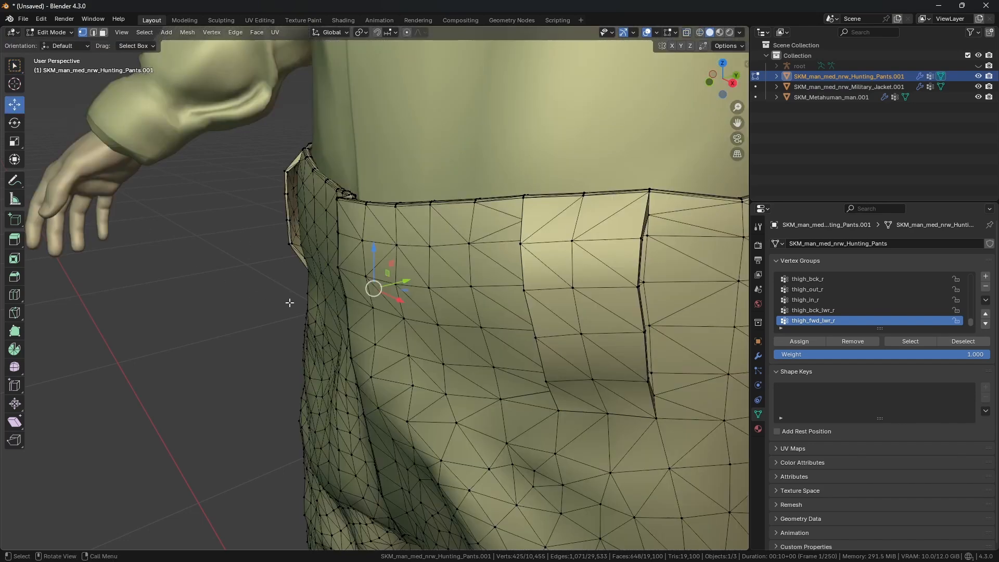
middle_drag(290, 296, 415, 300)
drag(410, 281, 391, 287)
middle_drag(391, 286, 445, 329)
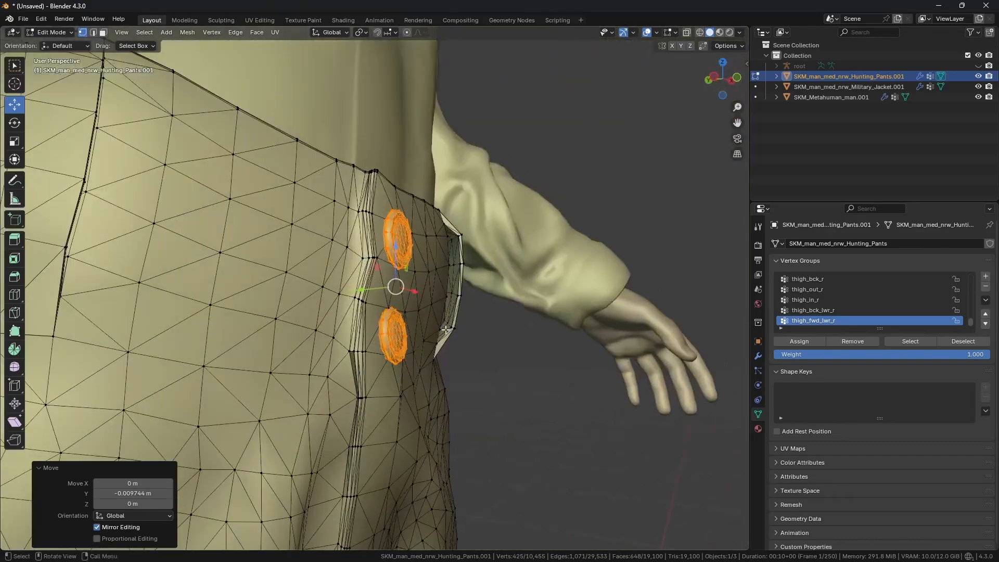
Step: Select the lower button's linked geometry and nudge it about 0.0005 m along Y
click(484, 341)
scroll(401, 361, up, 2)
drag(378, 364, 404, 350)
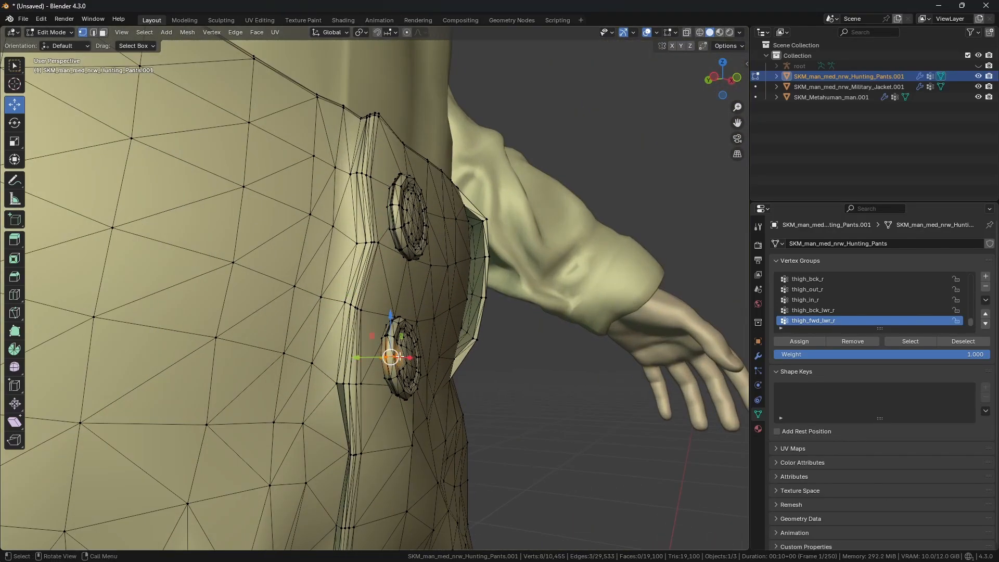
key(KP_Decimal)
key(shift+z)
middle_drag(359, 337, 451, 351)
shift+click(311, 287)
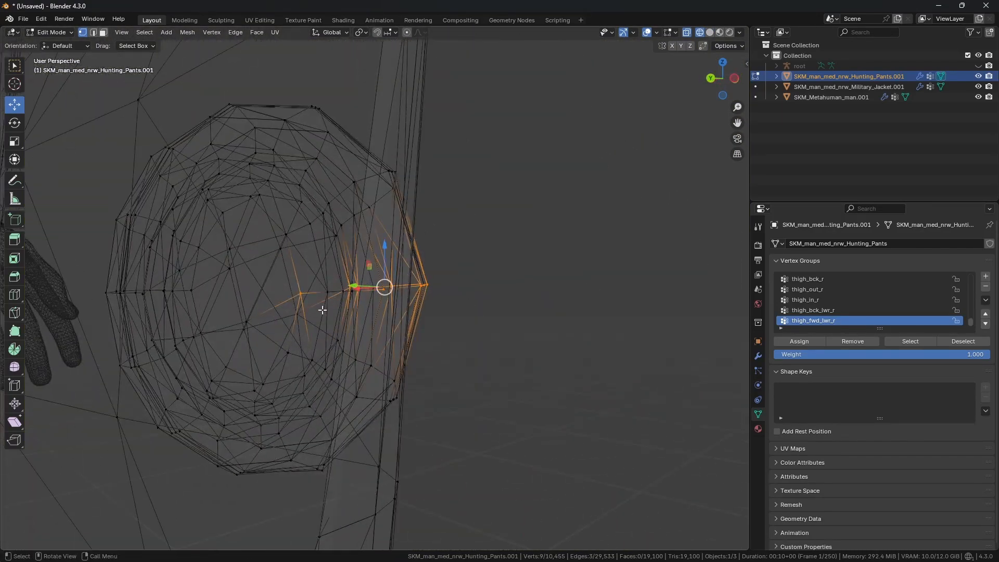
key(ctrl+l)
key(shift+z)
mouse_move(323, 310)
middle_down()
mouse_move(314, 283)
mouse_move(331, 278)
middle_up()
drag(331, 277, 324, 277)
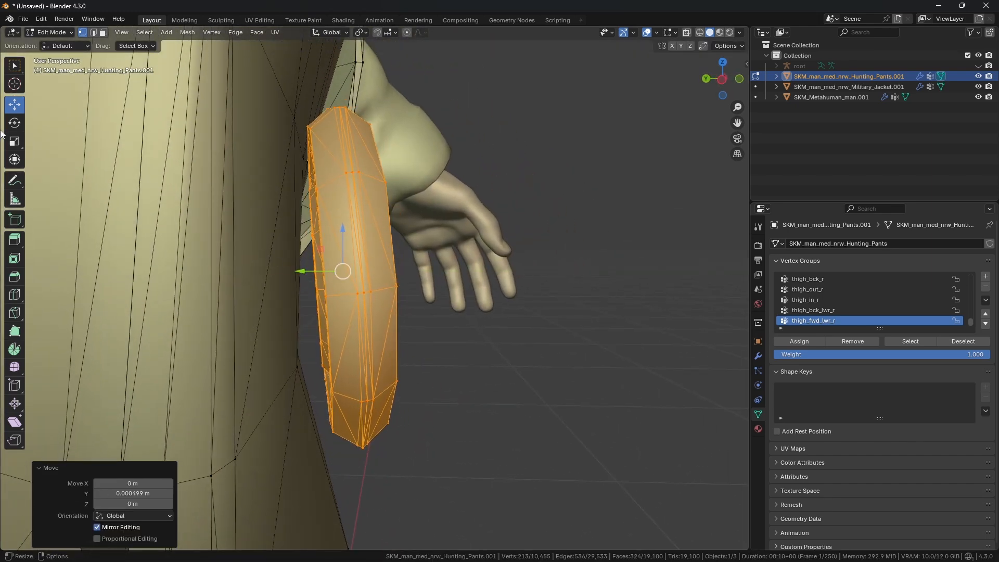
Step: Rotate and reposition the lower button so it lies flat against the pants' front
click(14, 122)
drag(369, 250, 380, 250)
middle_drag(504, 240, 489, 271)
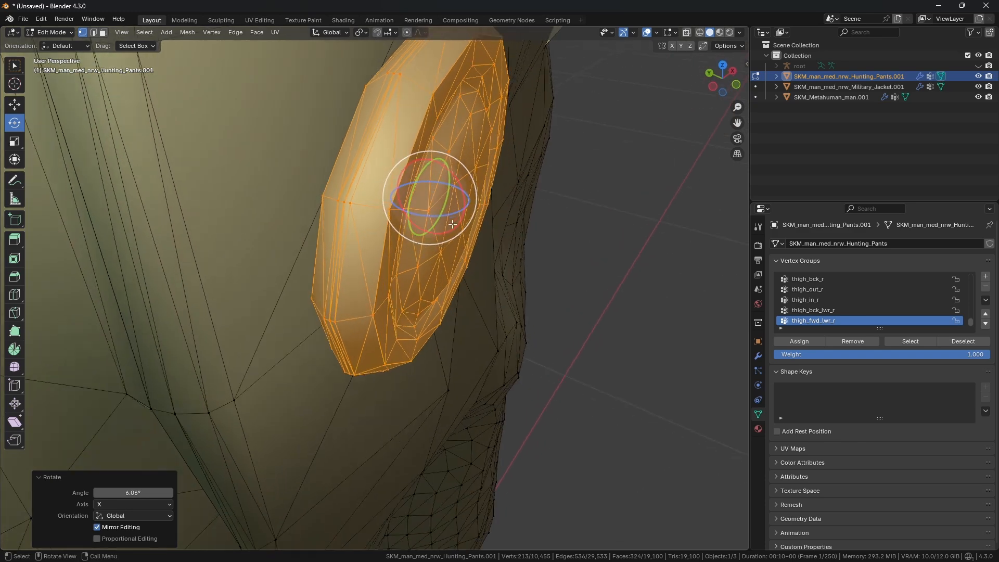
key(r)
key(r)
drag(448, 220, 448, 220)
middle_drag(600, 259, 572, 255)
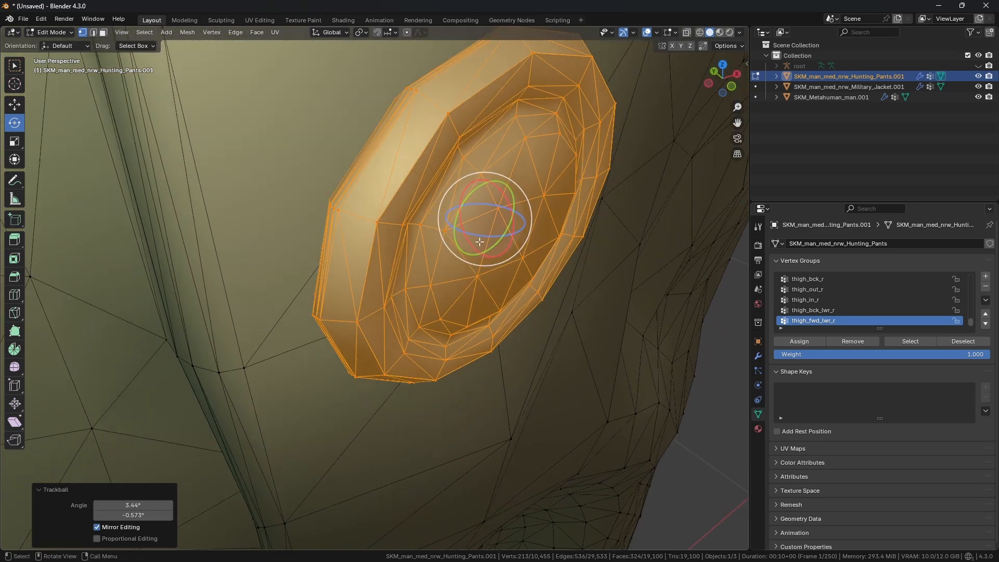
drag(475, 235, 473, 235)
middle_drag(473, 234, 388, 252)
key(w)
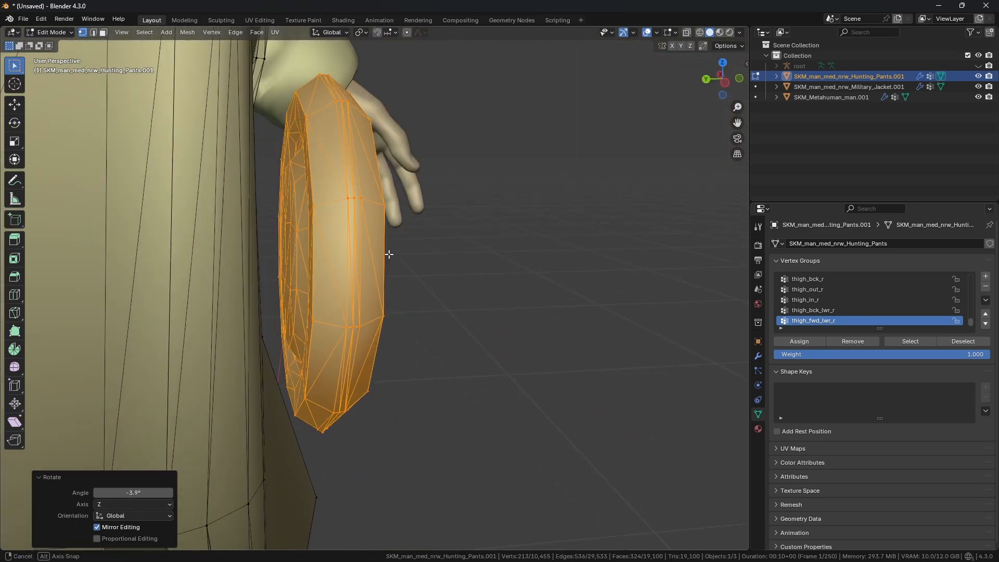
click(17, 109)
drag(283, 260, 284, 260)
middle_drag(284, 261, 293, 266)
drag(293, 266, 281, 270)
click(11, 123)
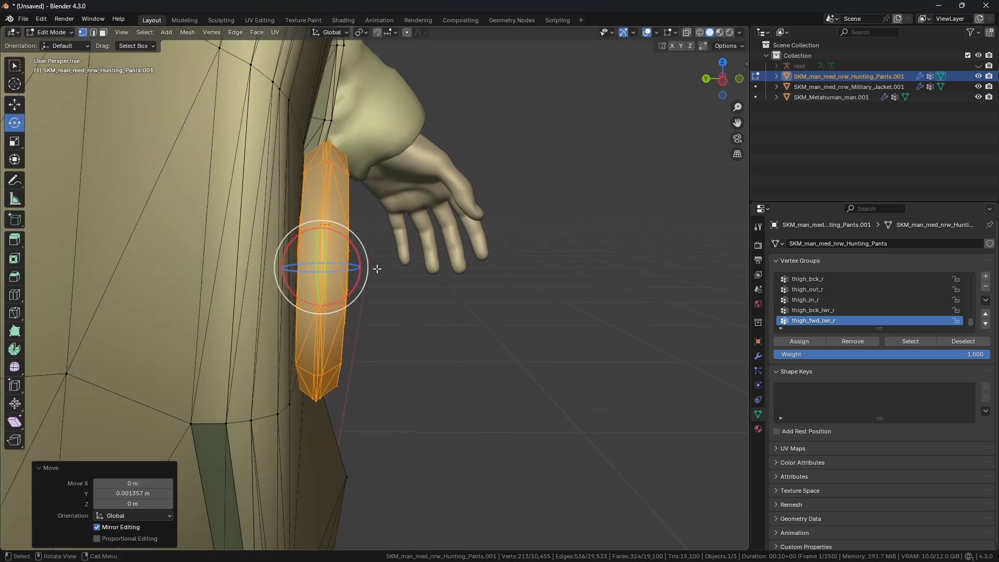
drag(357, 249, 358, 251)
middle_drag(390, 271, 360, 386)
Step: Return to Object Mode and review the pants' front with the adjusted buttons
scroll(286, 285, down, 13)
key(ctrl+Tab)
click(139, 283)
scroll(250, 294, down, 1)
scroll(338, 364, down, 2)
scroll(338, 360, up, 2)
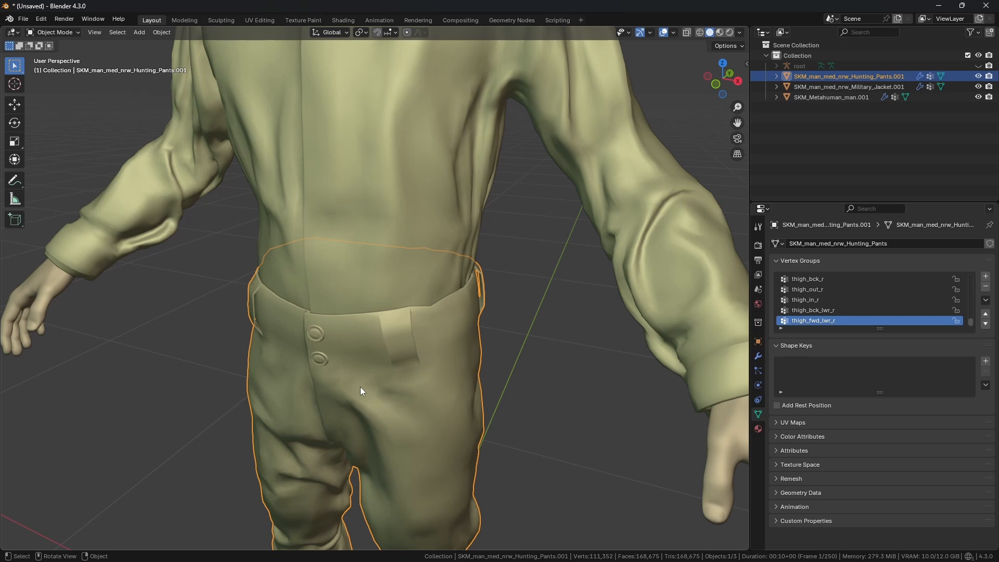
scroll(360, 386, down, 4)
scroll(404, 369, down, 2)
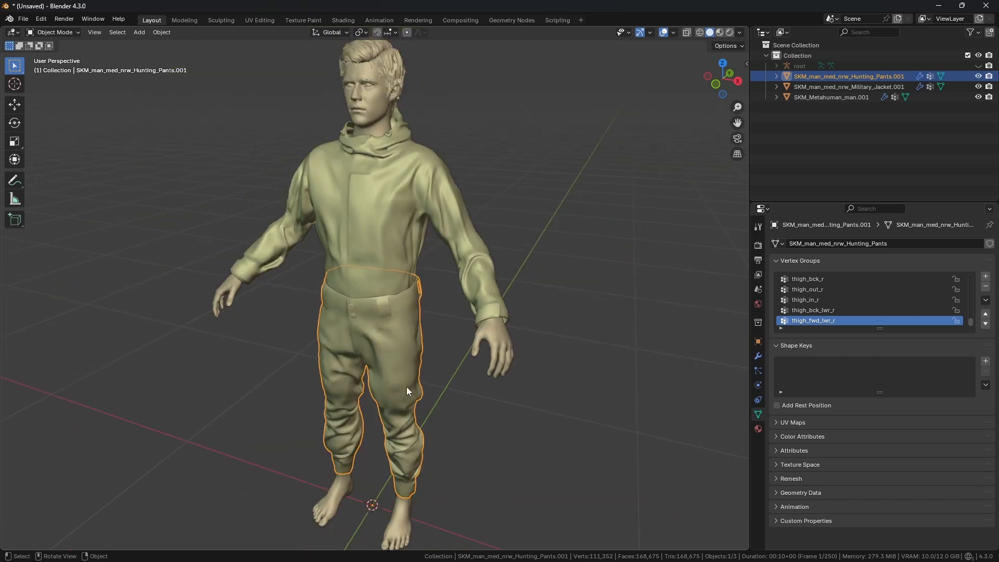
middle_drag(407, 386, 446, 344)
scroll(391, 375, up, 3)
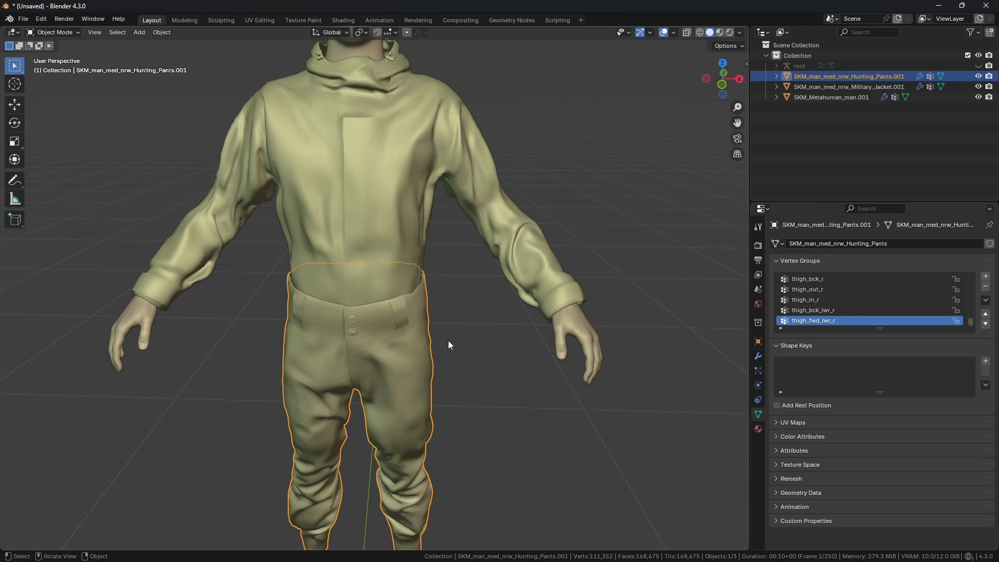
Step: Unhide the root armature and inspect the pants' Armature modifier bound to root
click(979, 66)
scroll(348, 255, up, 1)
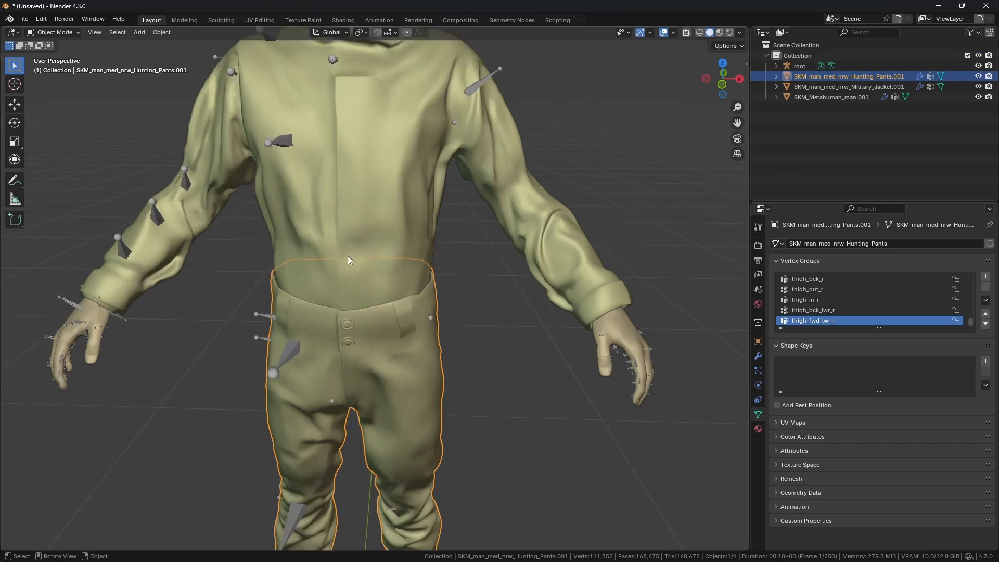
middle_drag(348, 255, 423, 266)
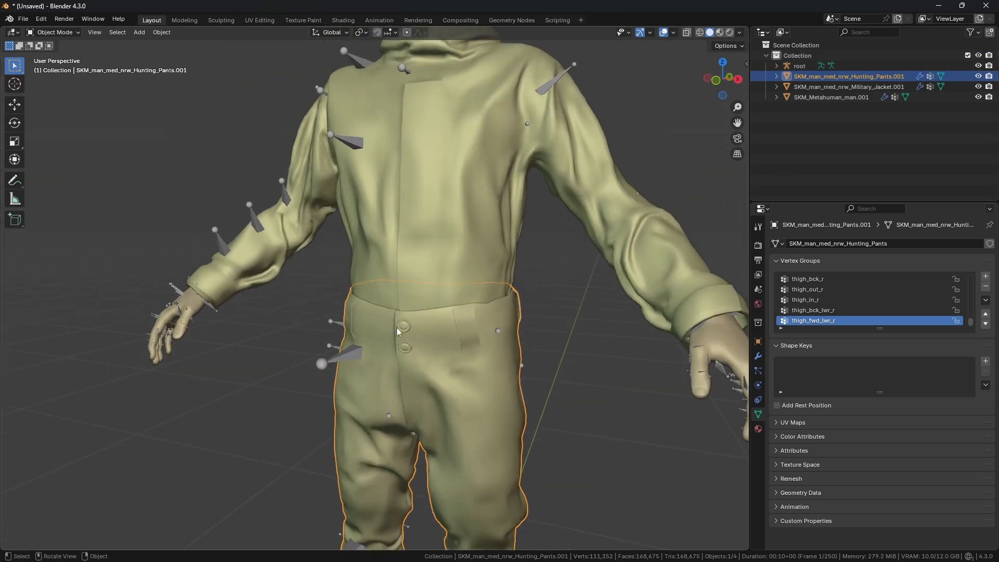
middle_drag(436, 345, 417, 282)
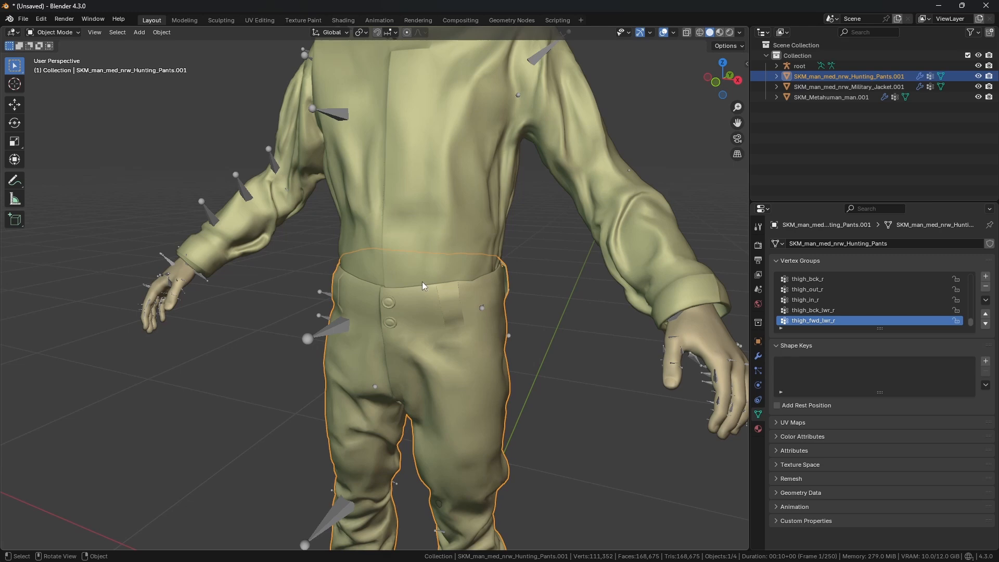
scroll(423, 282, down, 4)
middle_drag(367, 320, 337, 330)
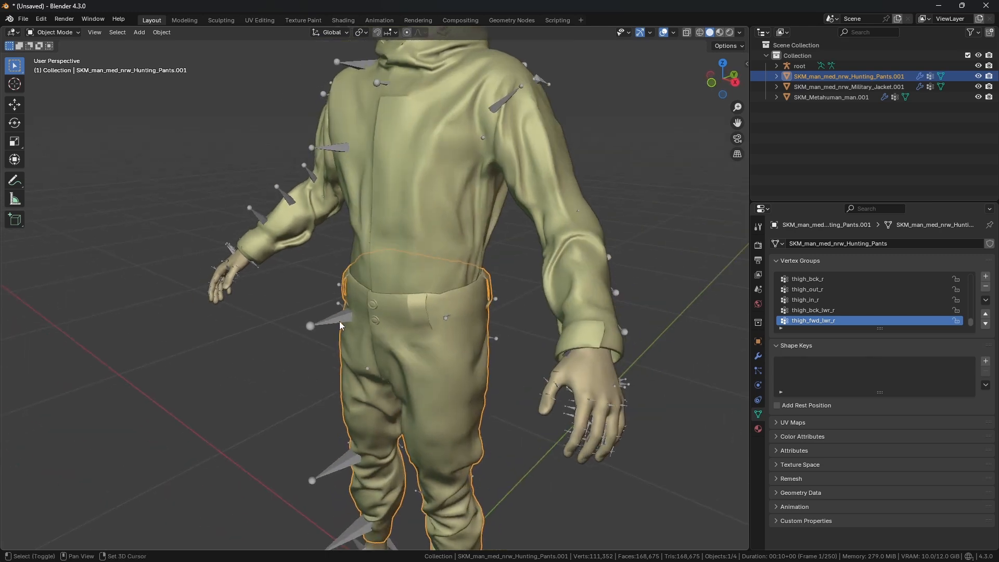
shift+click(338, 319)
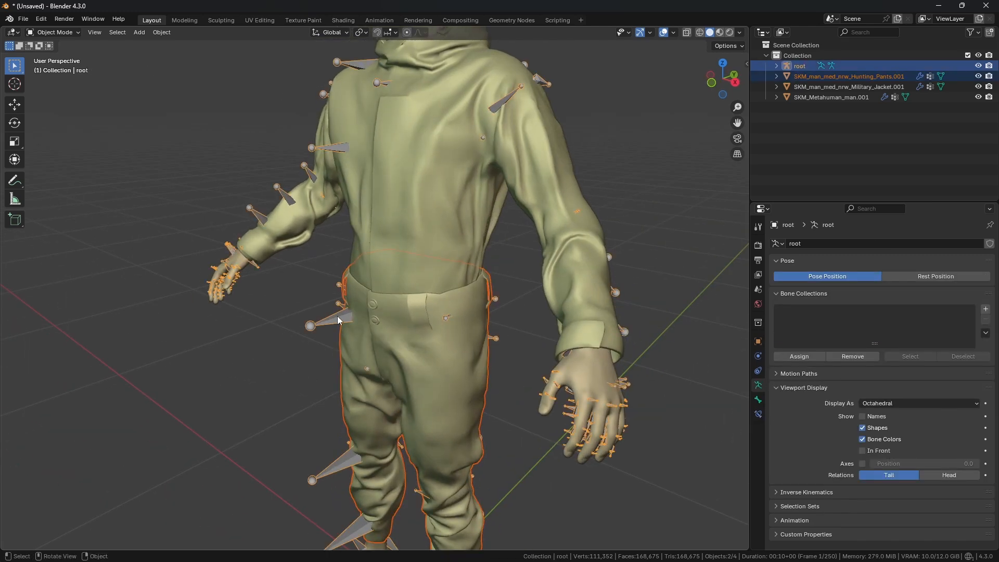
click(438, 336)
click(758, 355)
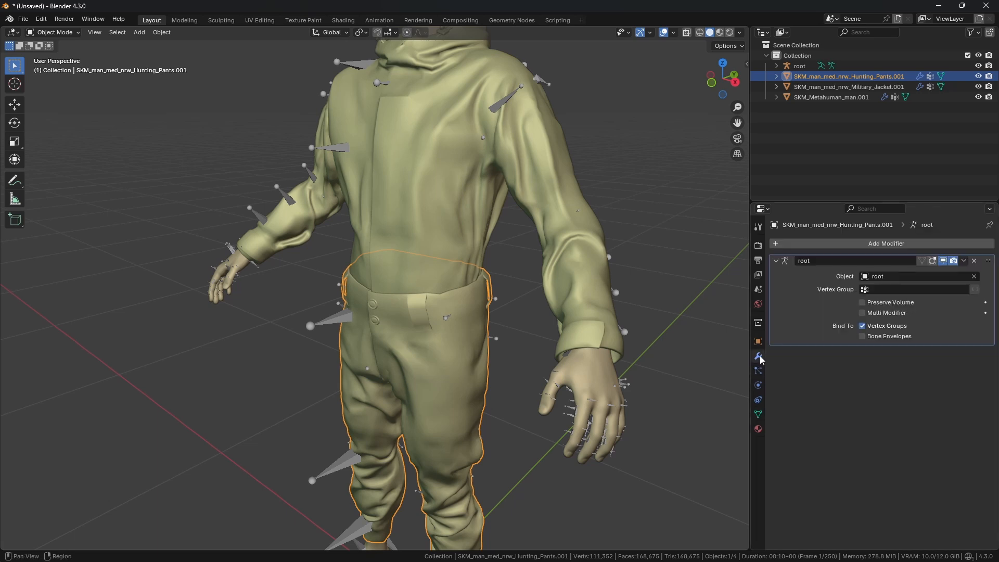
Step: Replace the pants' Armature modifier with a new Armature modifier whose object is root
middle_drag(516, 276, 525, 281)
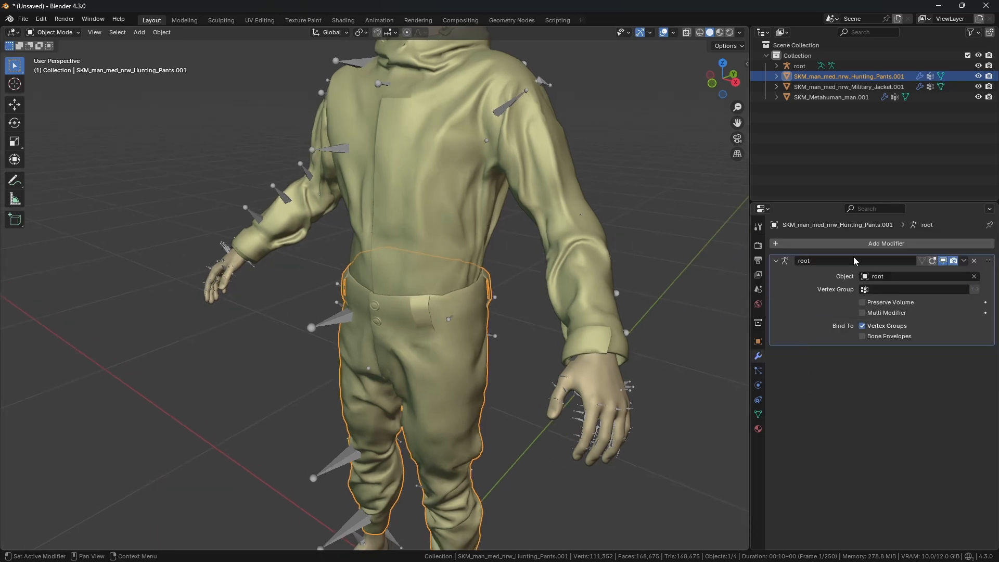
click(857, 242)
mouse_move(815, 283)
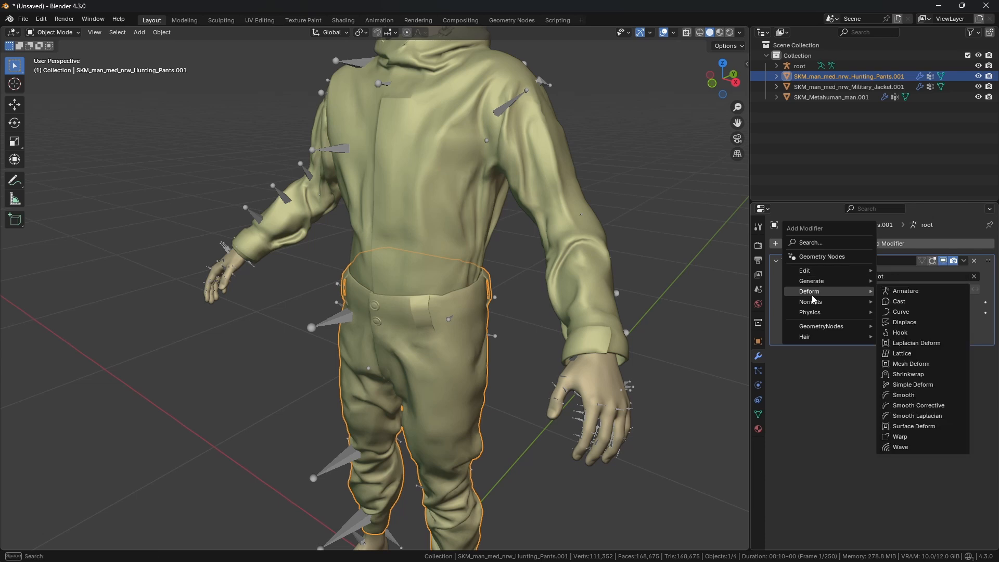
key(Escape)
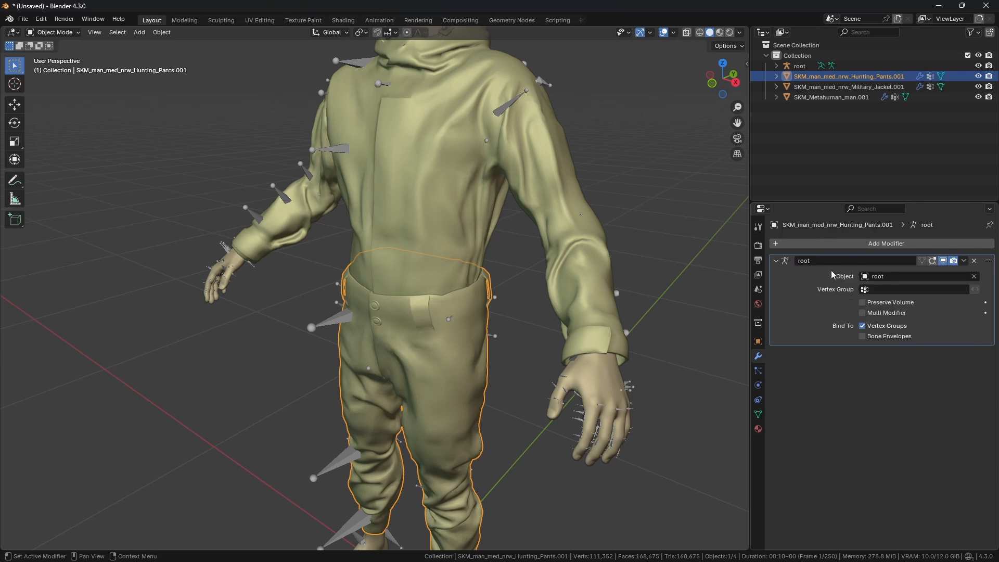
click(974, 261)
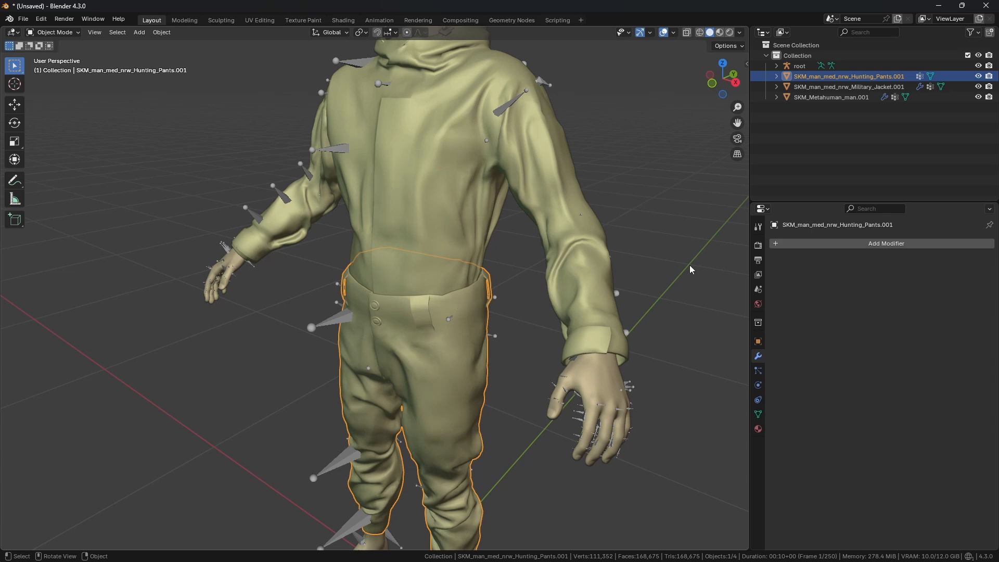
click(818, 242)
mouse_move(792, 289)
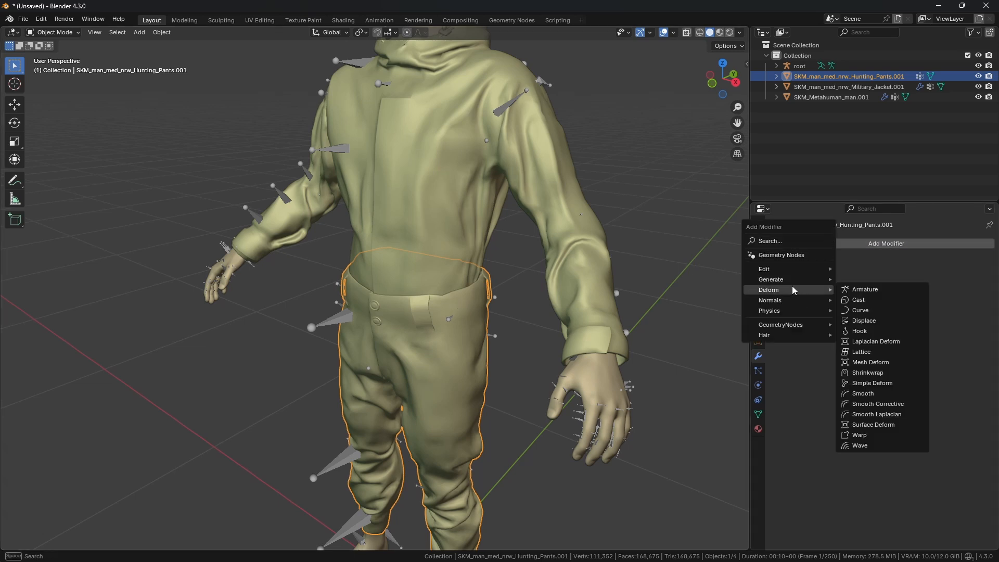
click(865, 290)
click(866, 276)
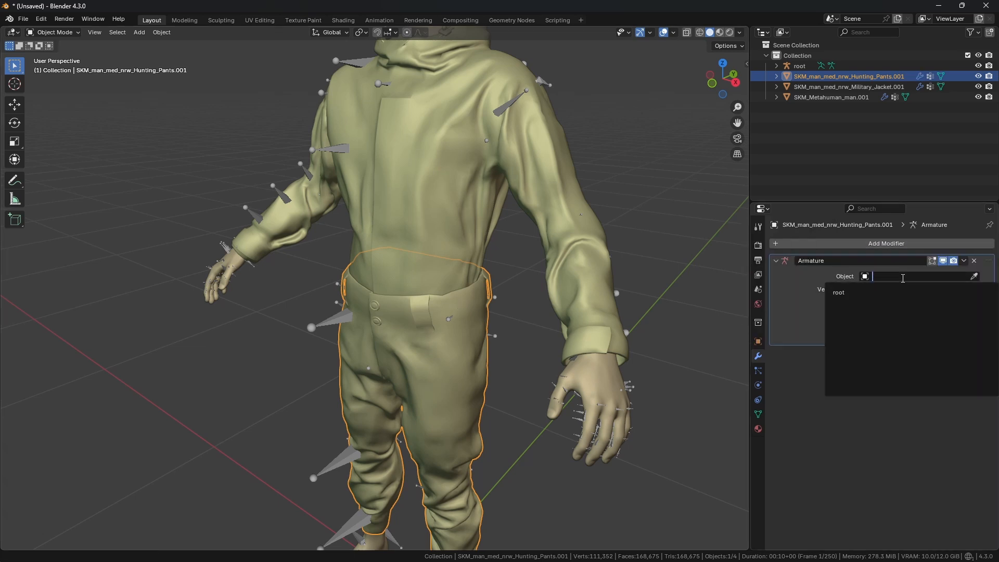
click(879, 292)
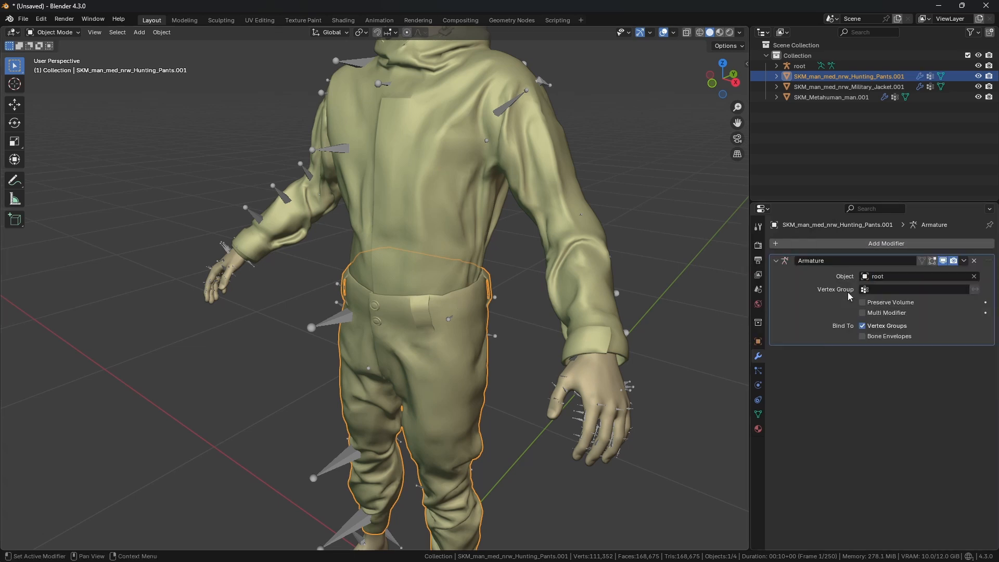
Step: Test the pants' deformation by rotating the right thigh bone in Pose Mode, undo it and return to Object Mode
click(340, 314)
middle_drag(340, 314, 385, 250)
click(54, 32)
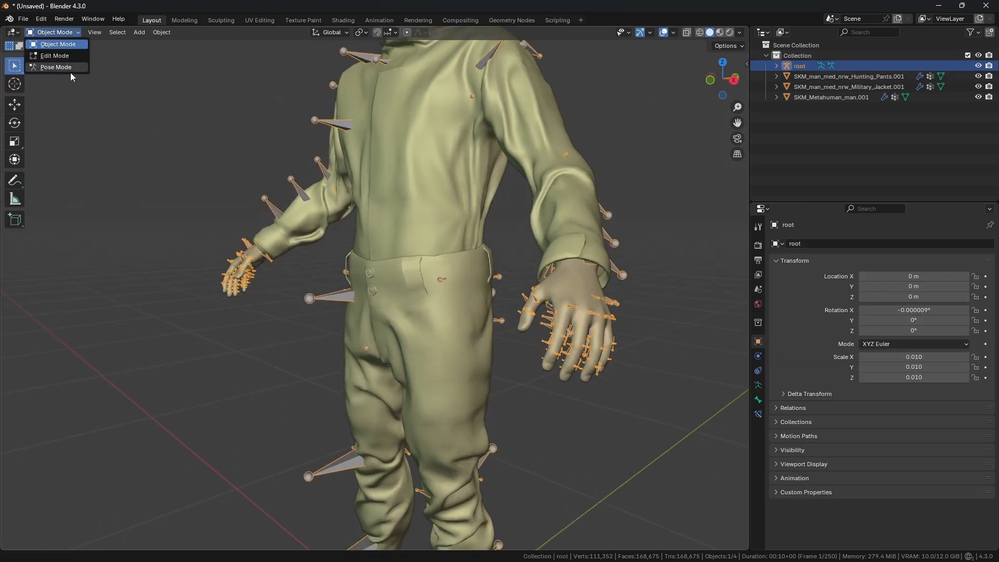
click(55, 68)
middle_drag(249, 182, 390, 289)
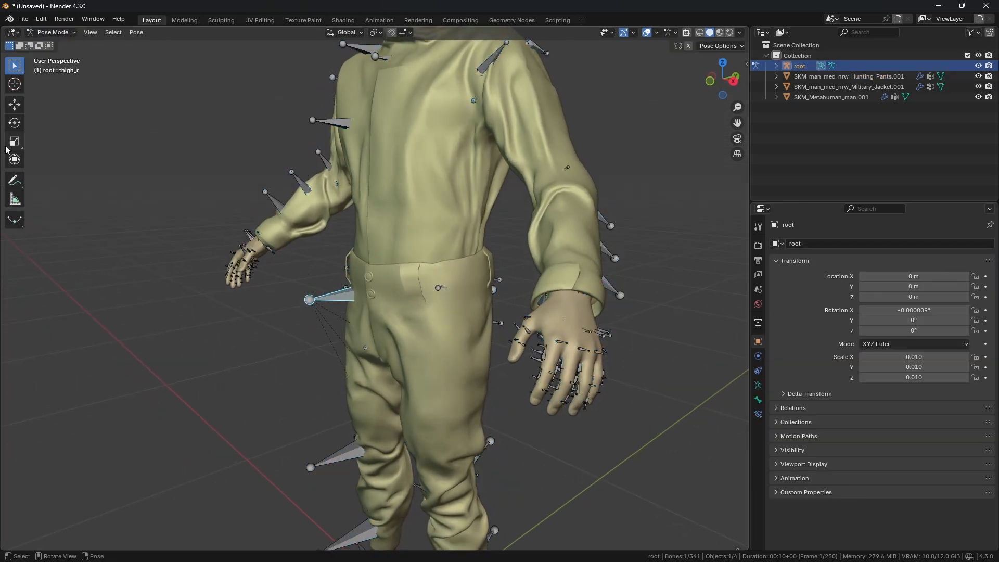
click(14, 123)
drag(381, 240, 420, 239)
mouse_move(420, 240)
middle_down()
mouse_move(485, 260)
mouse_move(423, 250)
middle_up()
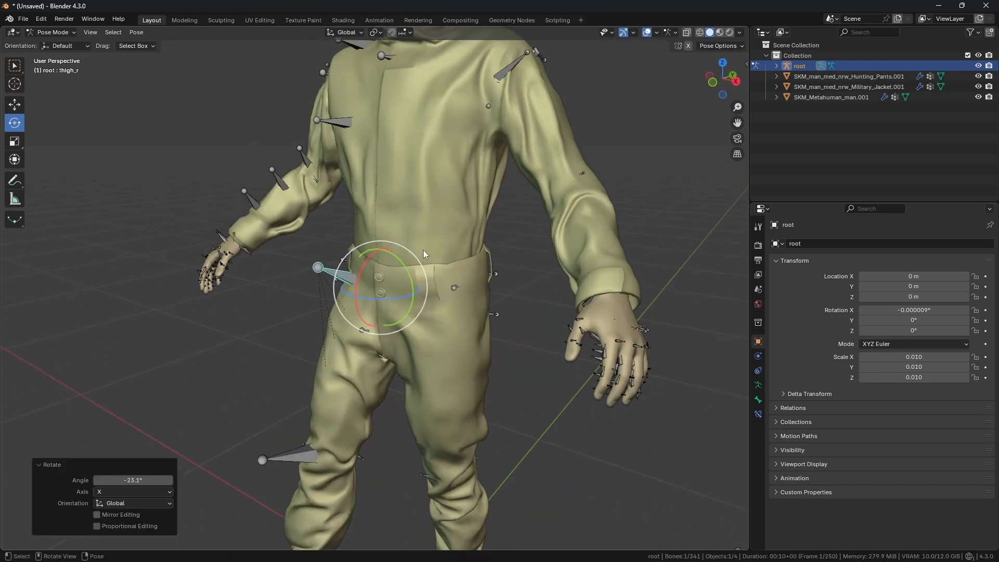
key(ctrl+z)
key(ctrl+Tab)
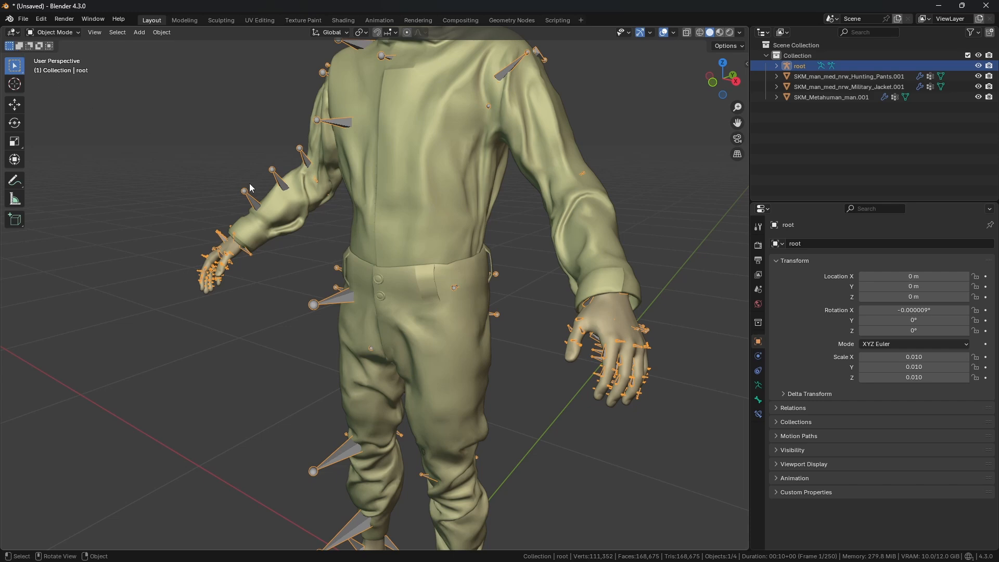
Step: Select all objects and orbit around the character to review the bound pants and jacket
scroll(333, 275, up, 2)
middle_drag(411, 294, 439, 300)
scroll(423, 296, down, 1)
scroll(439, 300, down, 1)
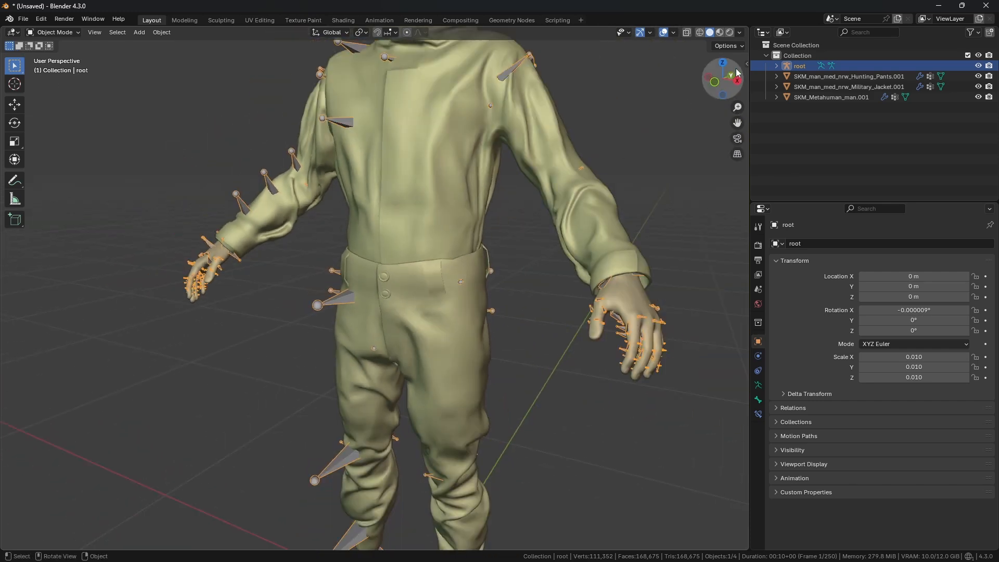
ctrl+click(803, 66)
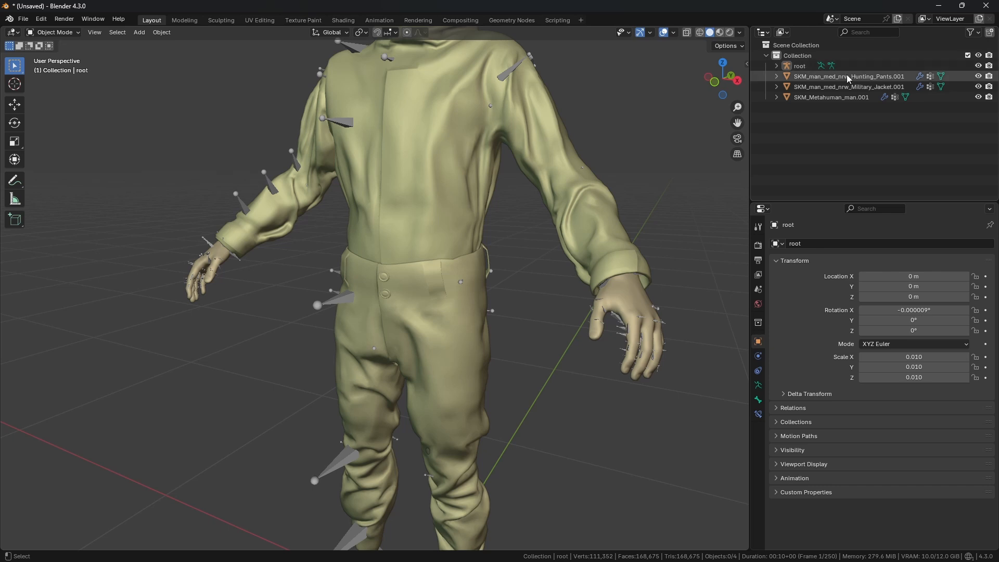
click(803, 67)
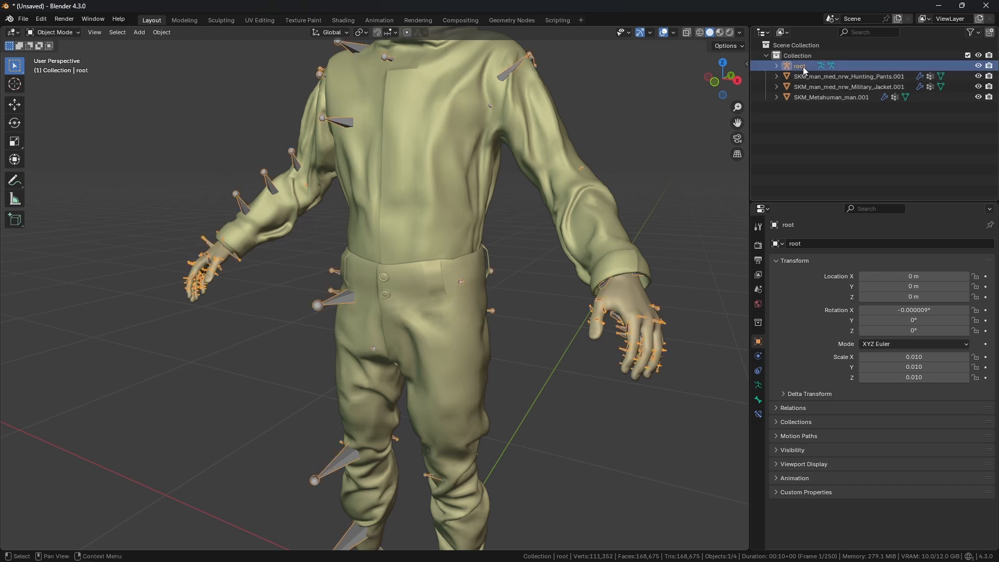
middle_drag(583, 197, 544, 211)
ctrl+click(880, 77)
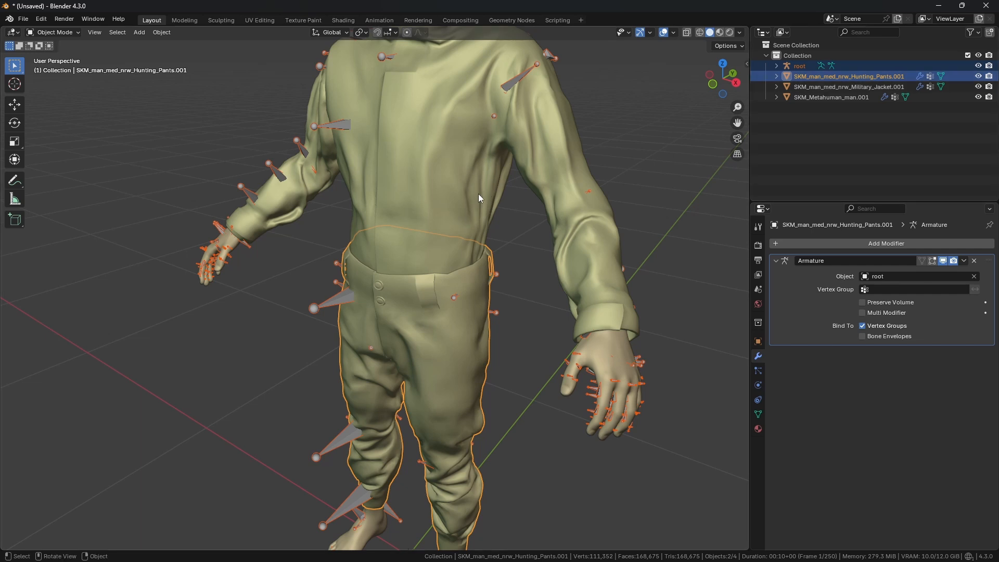
key(ctrl+a)
key(a)
scroll(533, 216, down, 2)
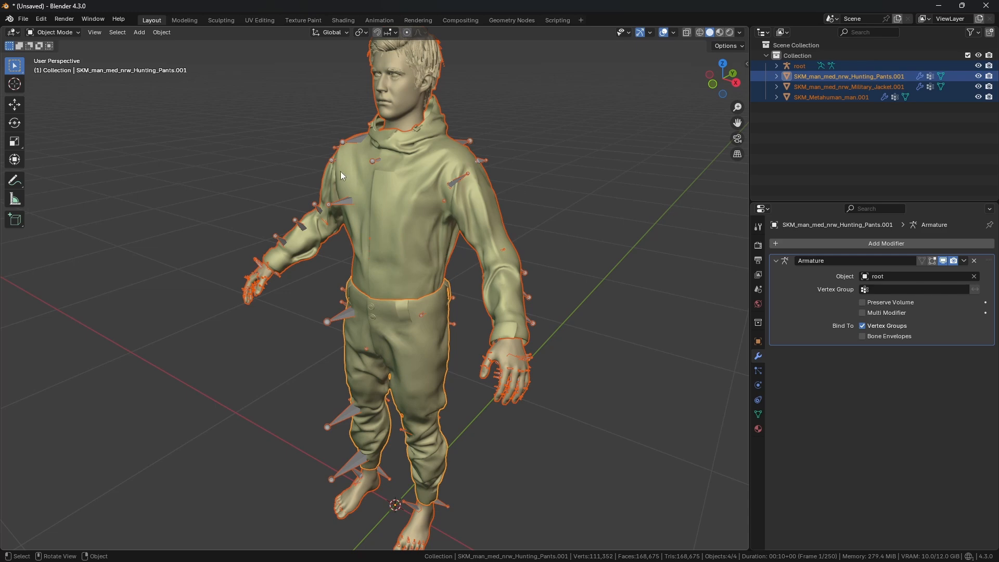
scroll(372, 132, up, 1)
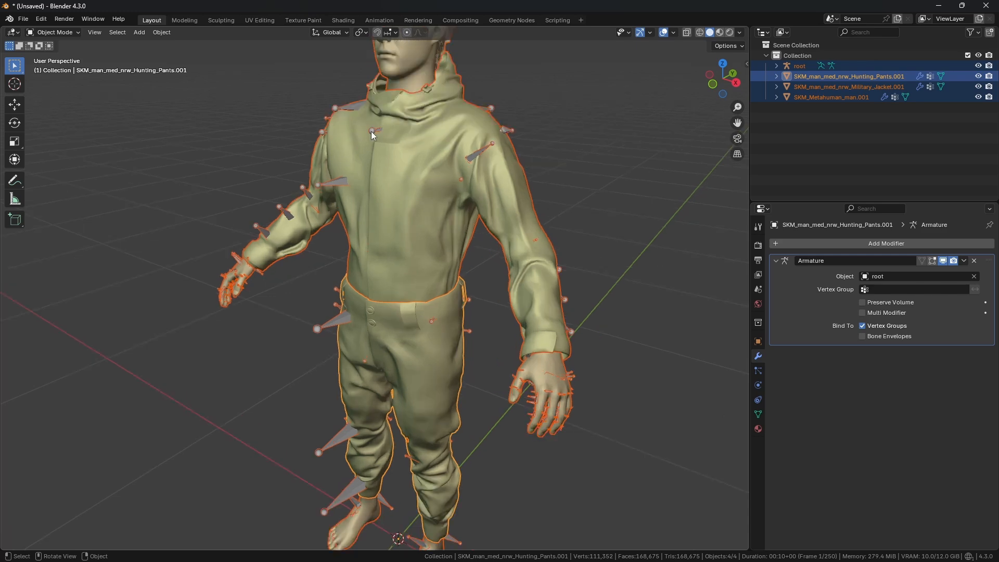
middle_drag(371, 139, 401, 157)
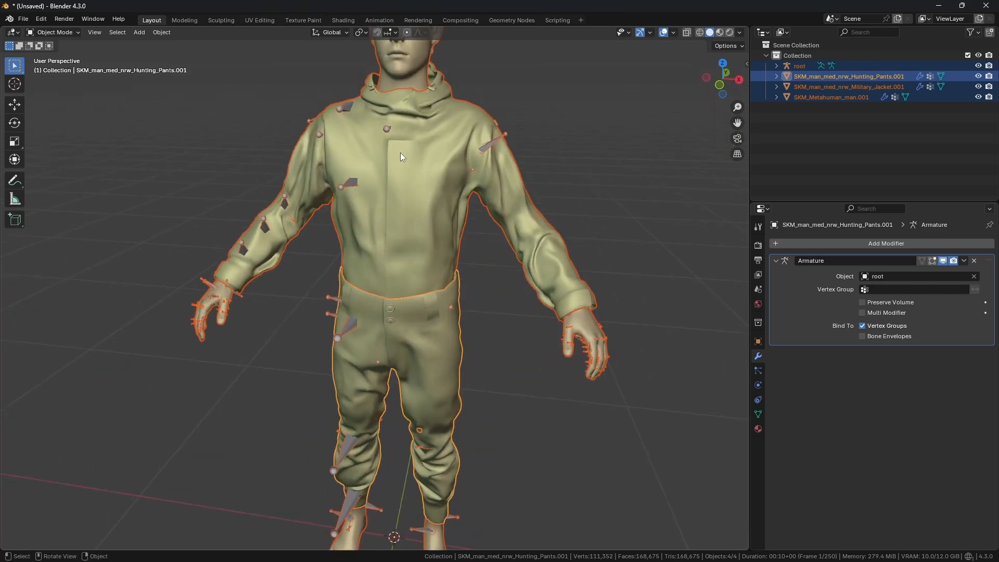
middle_drag(372, 192, 363, 225)
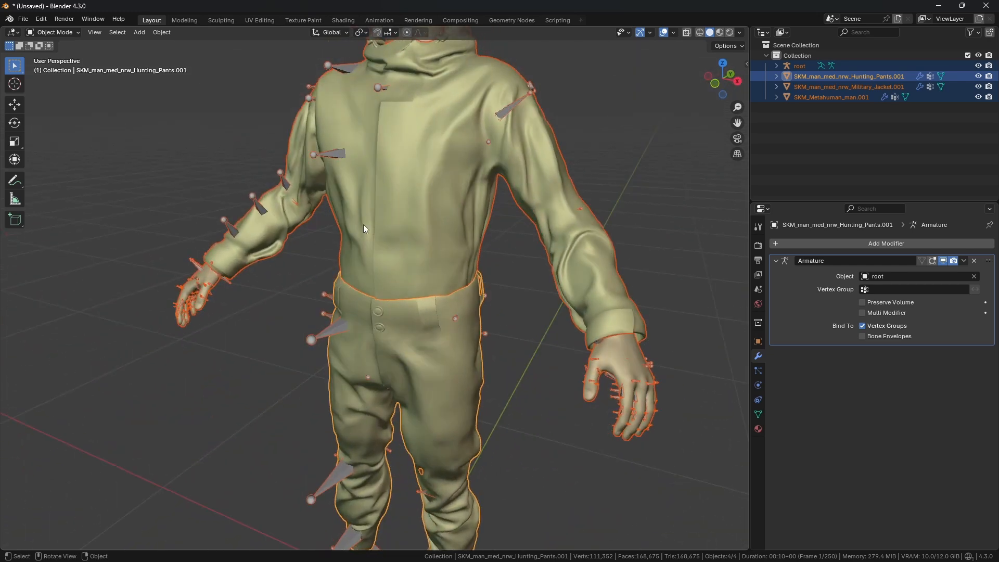
Step: Select the pants together with the root armature
click(840, 76)
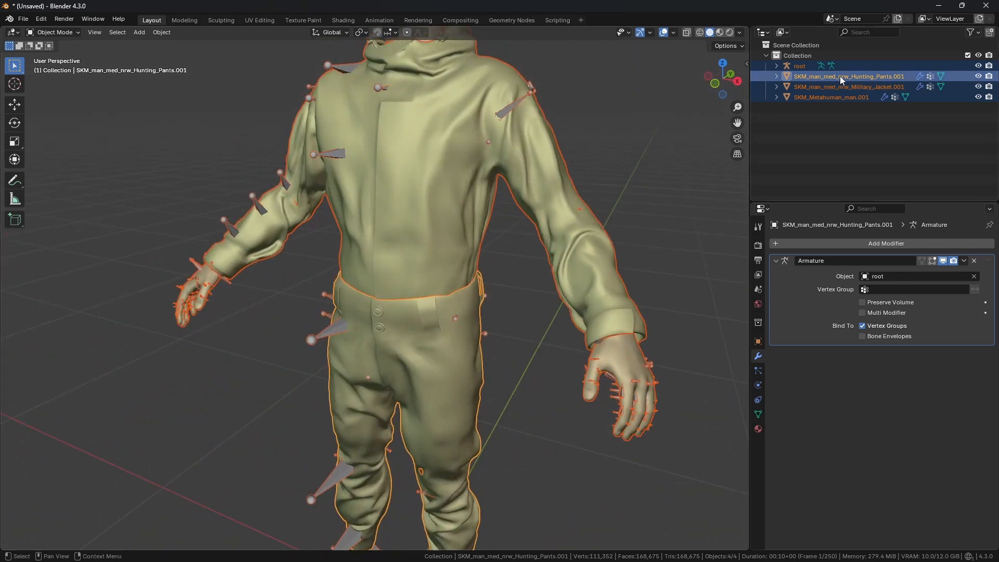
ctrl+click(806, 67)
middle_drag(440, 206, 455, 201)
Step: Open the FBX export dialog and browse to the Desktop folder
click(24, 20)
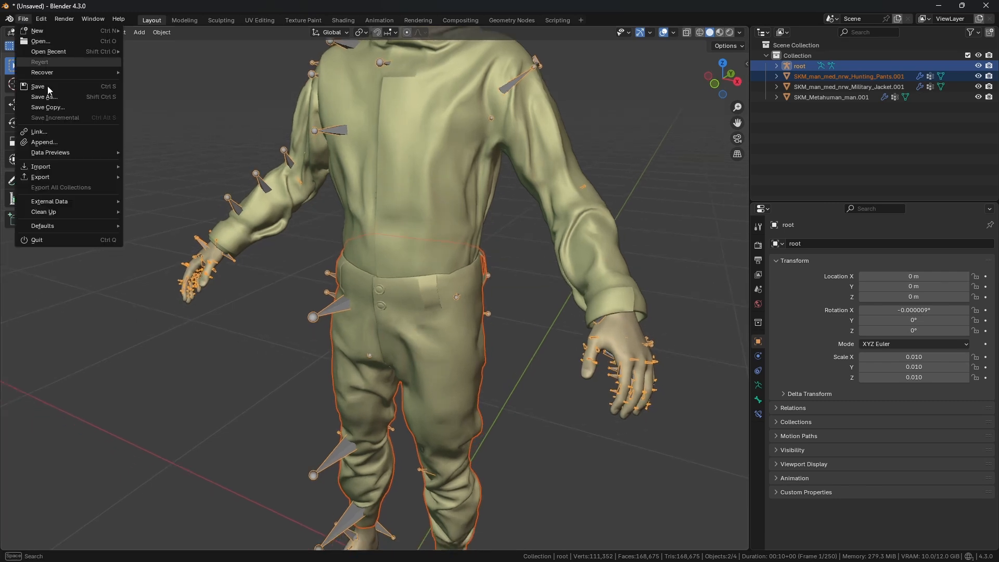
mouse_move(59, 205)
mouse_move(42, 176)
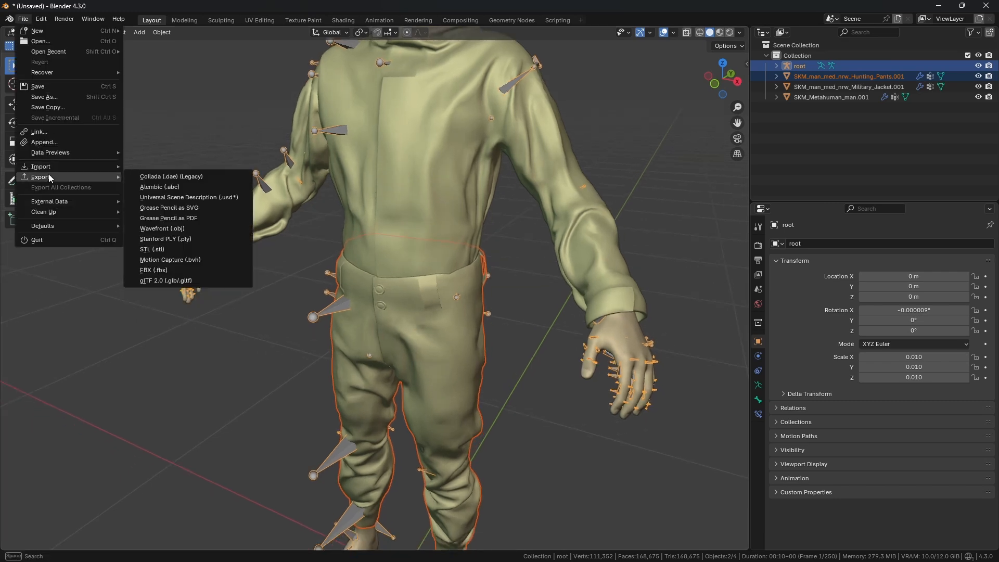
click(172, 271)
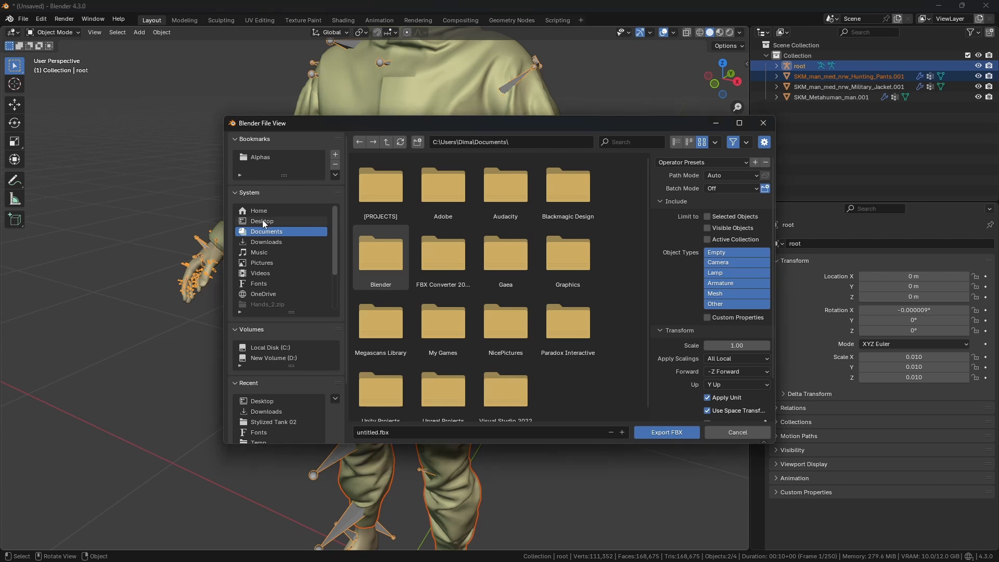
click(262, 219)
drag(416, 130, 346, 104)
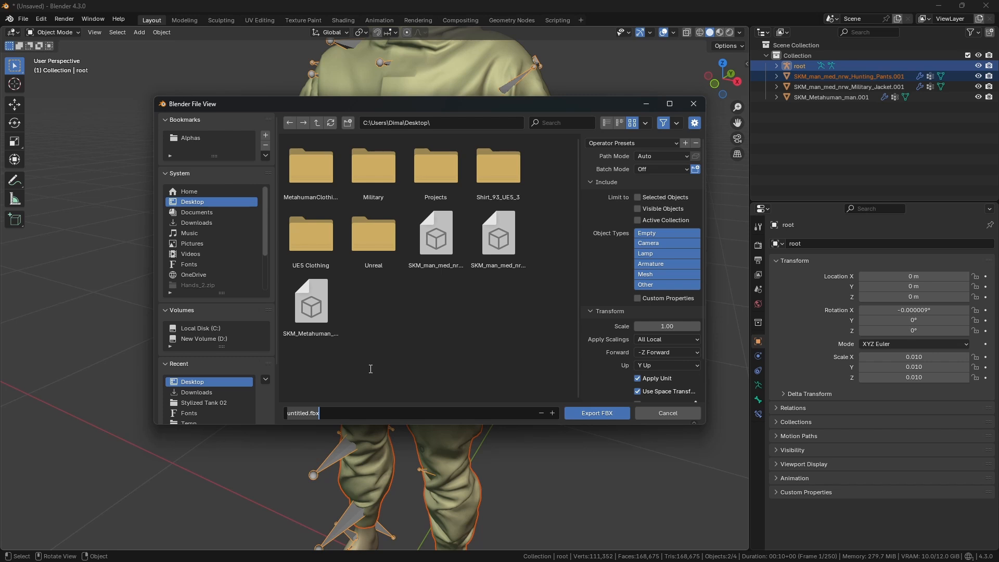
Step: Name the export file SKM_Pants.fbx and limit it to selected objects of type Armature and Mesh
text(Pa)
text(SKM_)
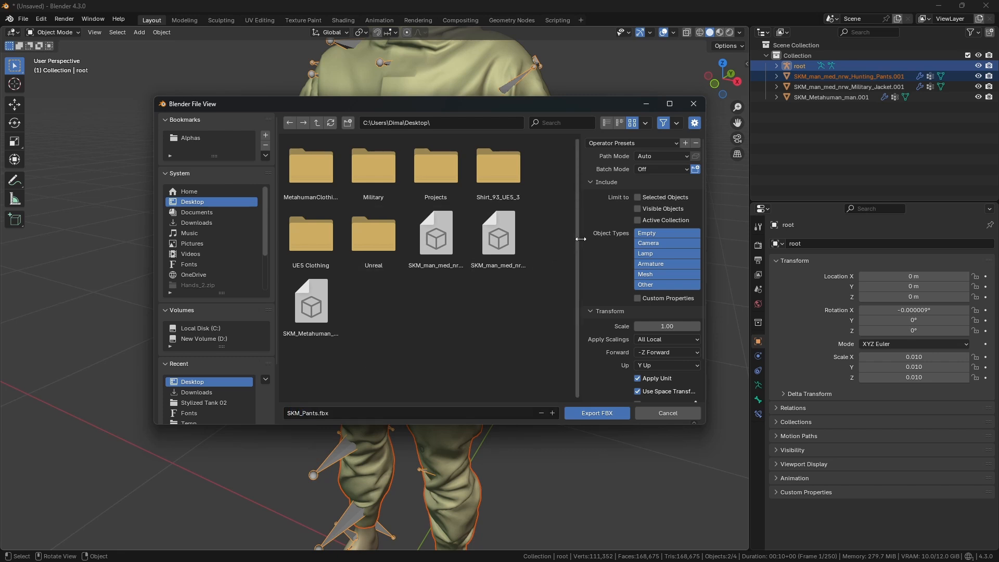
drag(579, 239, 558, 242)
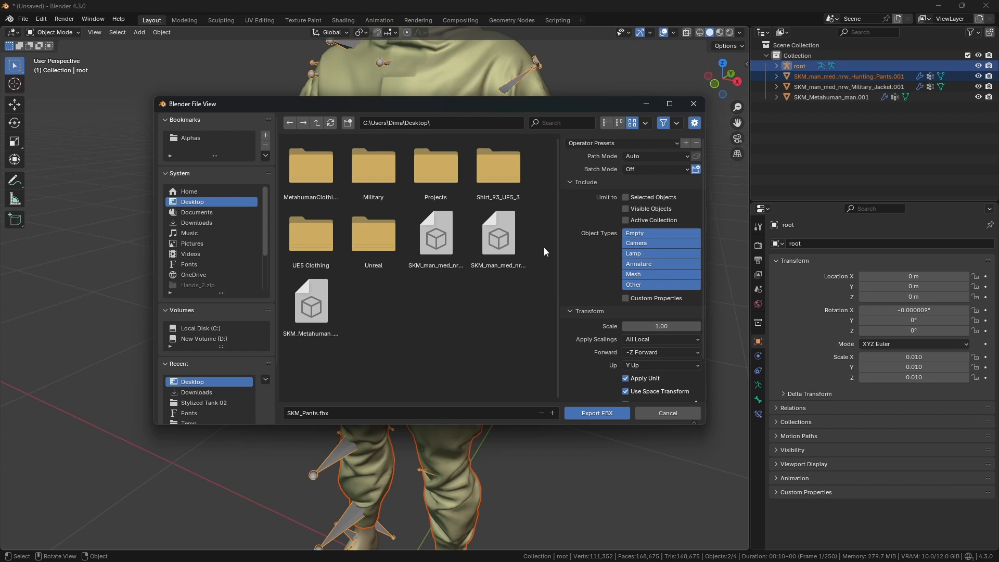
click(626, 198)
click(639, 274)
click(651, 265)
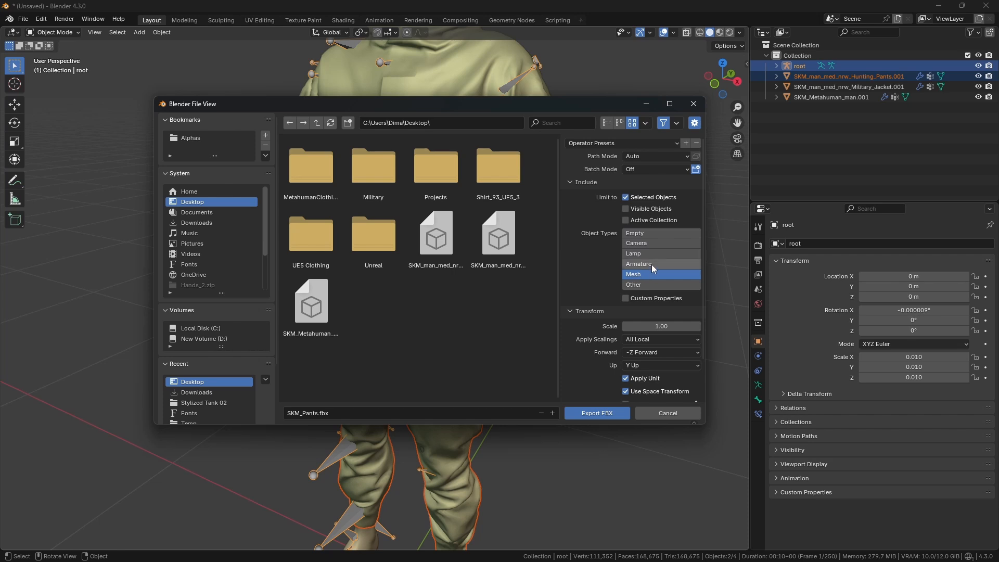
shift+click(651, 273)
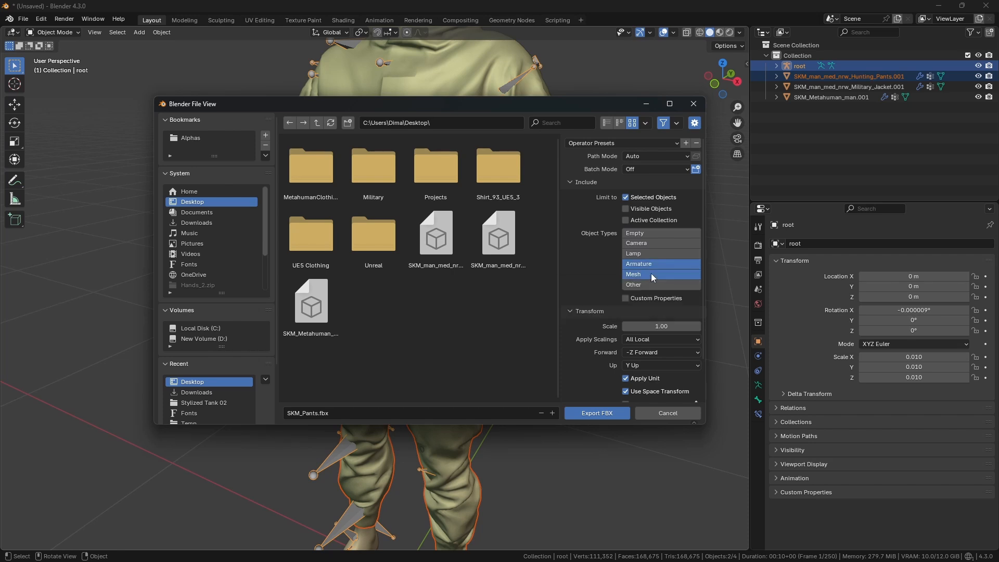
Step: Set the geometry smoothing of the FBX export to Face
scroll(624, 281, down, 3)
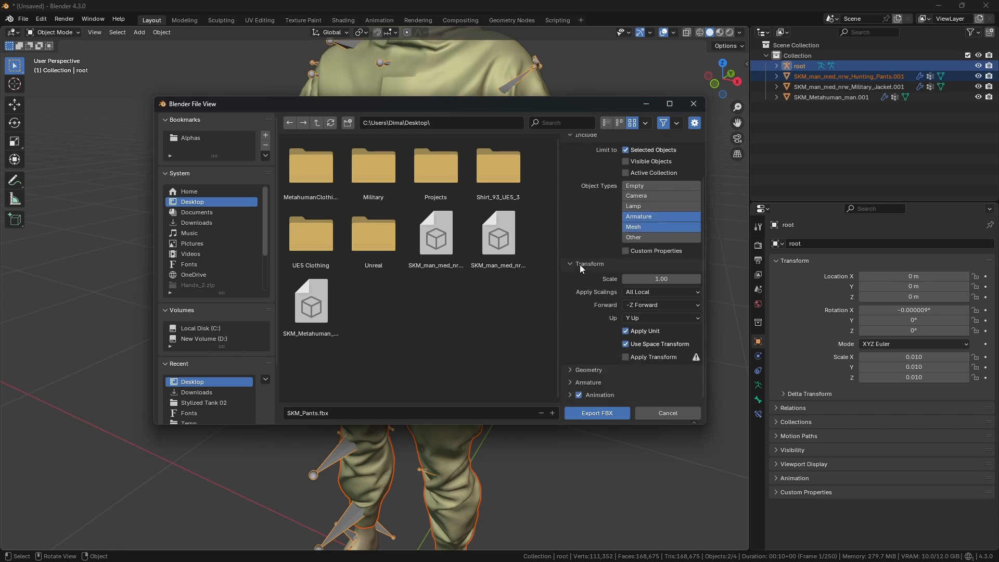
click(584, 266)
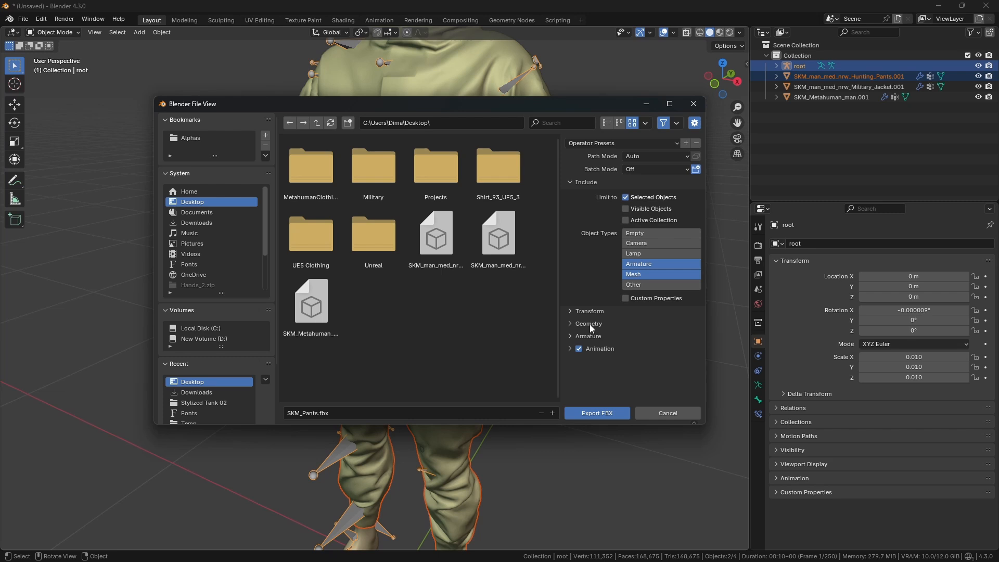
click(589, 323)
scroll(605, 308, down, 3)
click(658, 279)
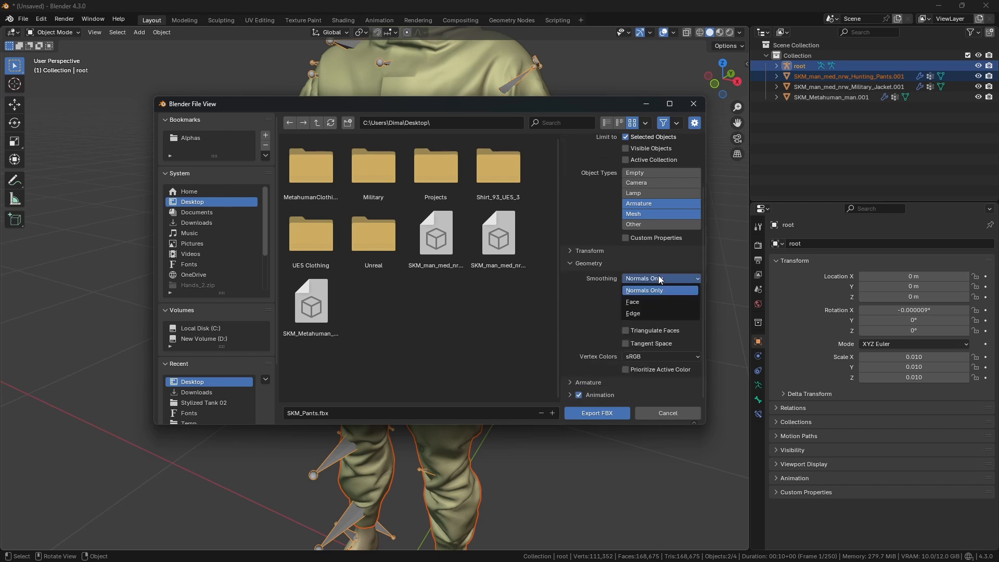
click(641, 305)
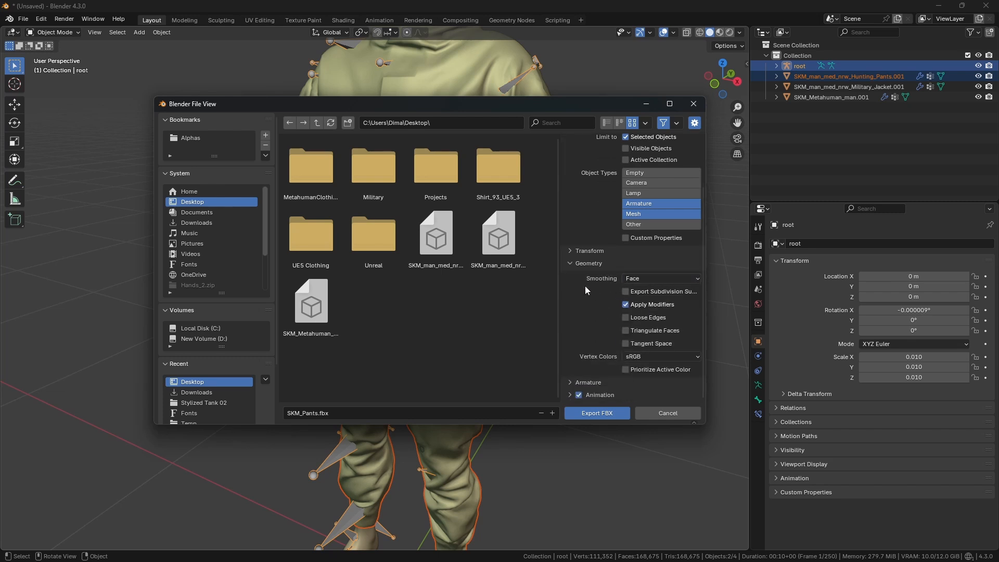
Step: Disable animation export and turn off Add Leaf Bones in the armature export settings
drag(464, 106, 419, 84)
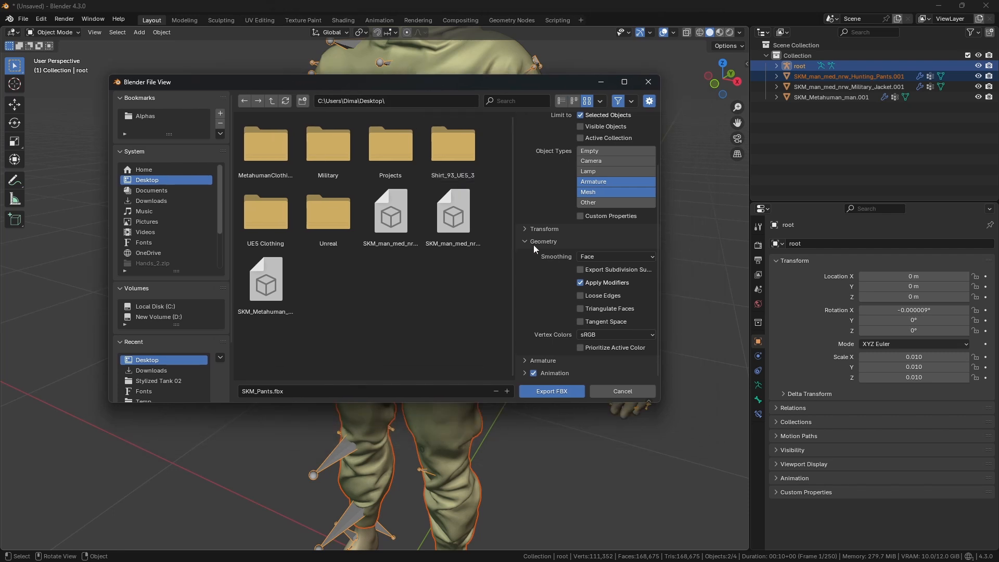
click(533, 373)
click(525, 361)
scroll(541, 349, down, 3)
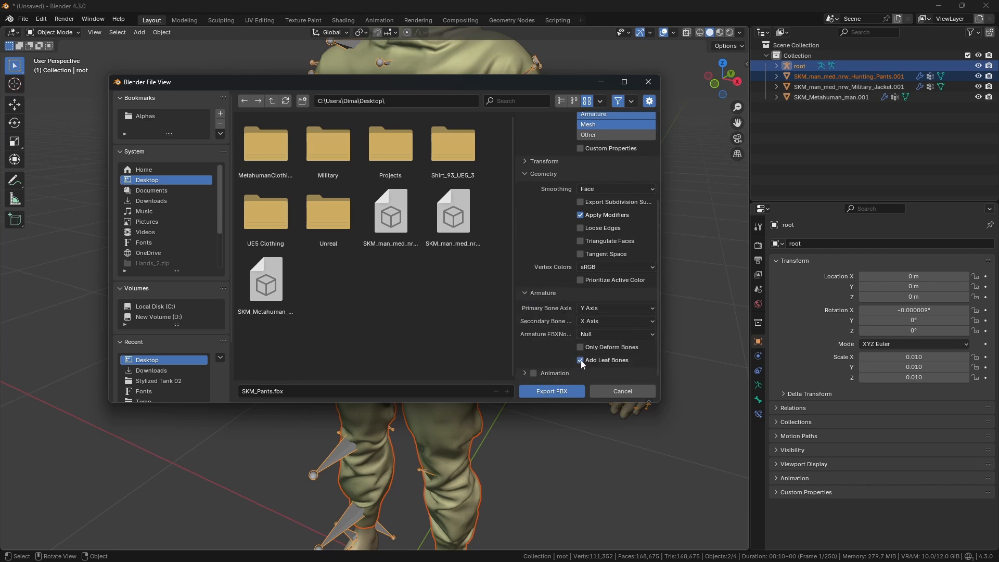
click(581, 360)
Step: Export the pants with the armature as FBX, with Only Deform Bones enabled
scroll(579, 323, up, 6)
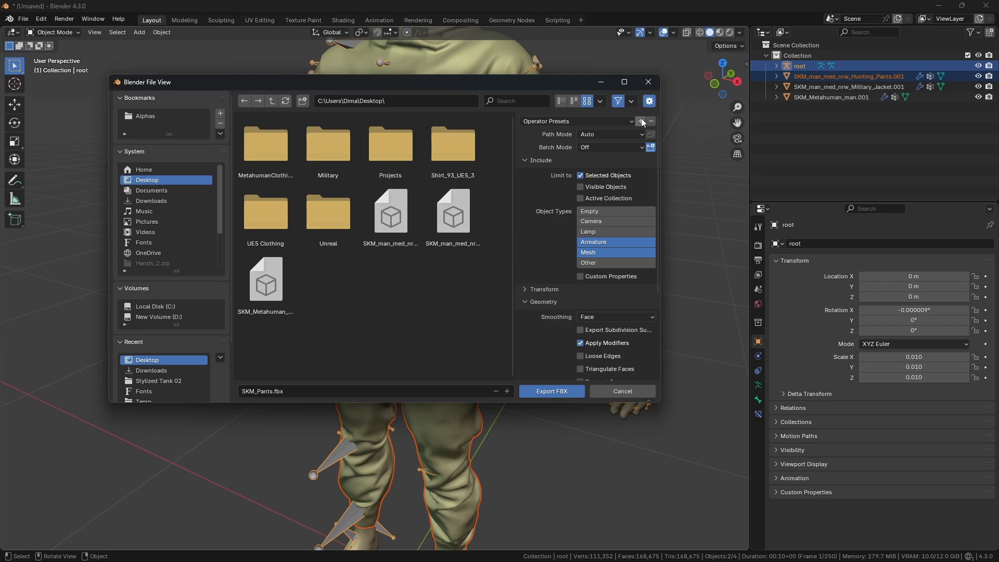
click(641, 121)
click(620, 139)
scroll(560, 224, down, 6)
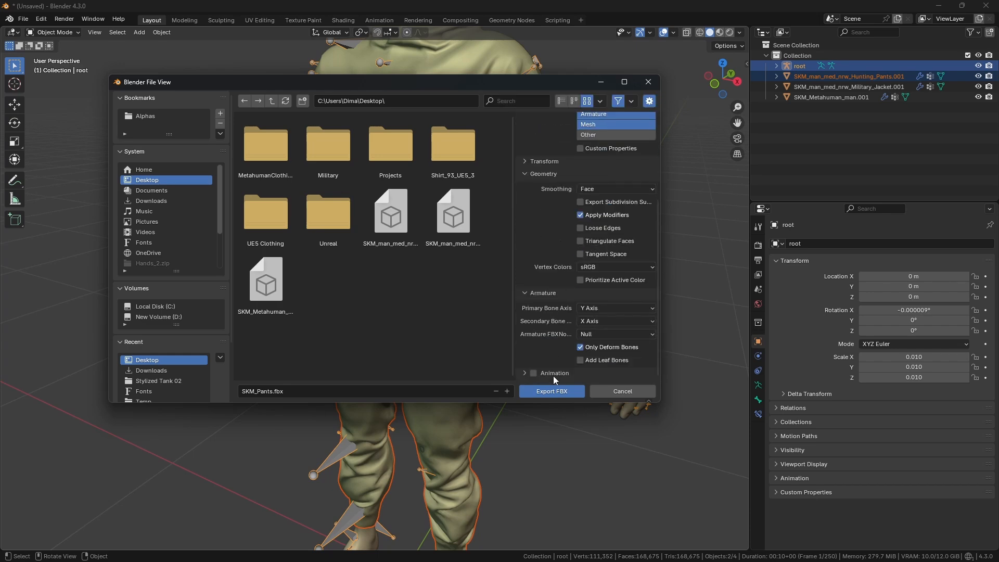
click(552, 393)
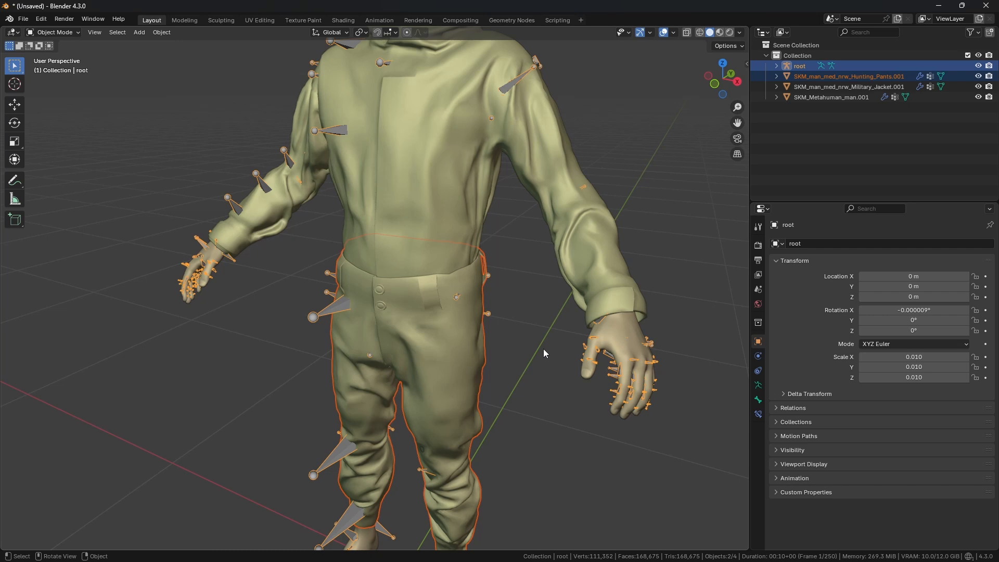
Step: Select the jacket together with the root armature
middle_drag(542, 327, 491, 192)
click(485, 157)
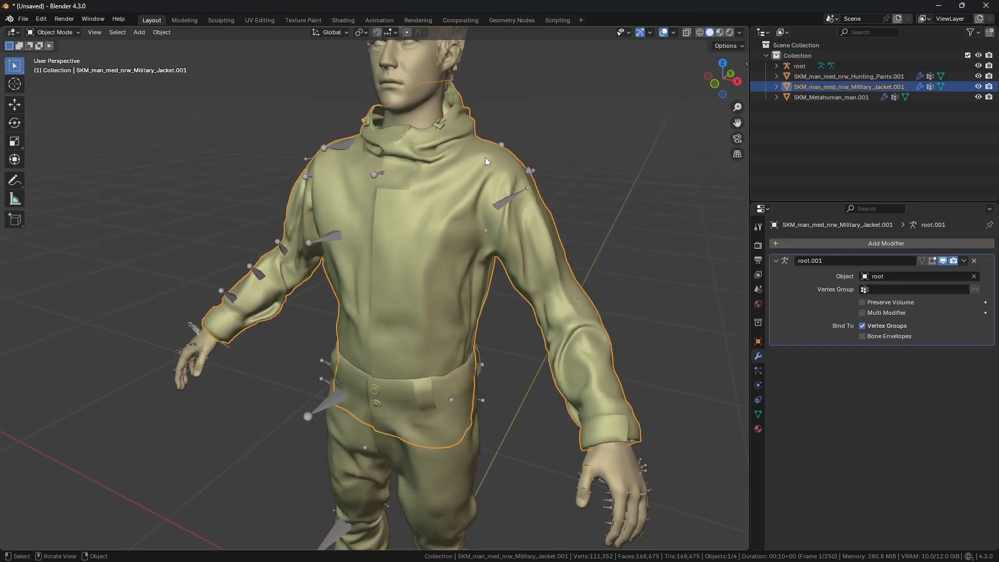
shift+click(515, 195)
middle_drag(529, 204, 529, 215)
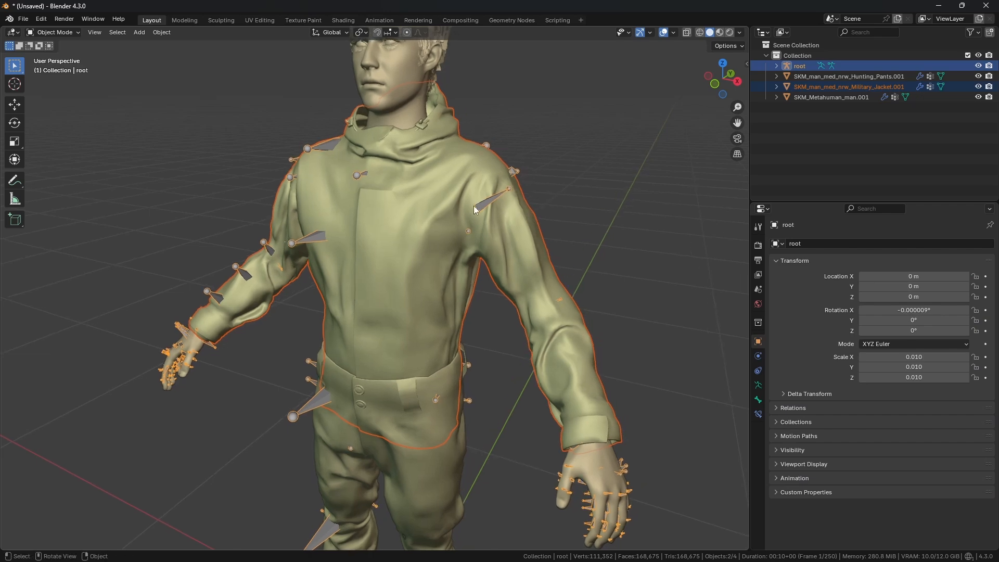
Step: Open the FBX export dialog and name the file SKM_Jacket.fbx
key(F4)
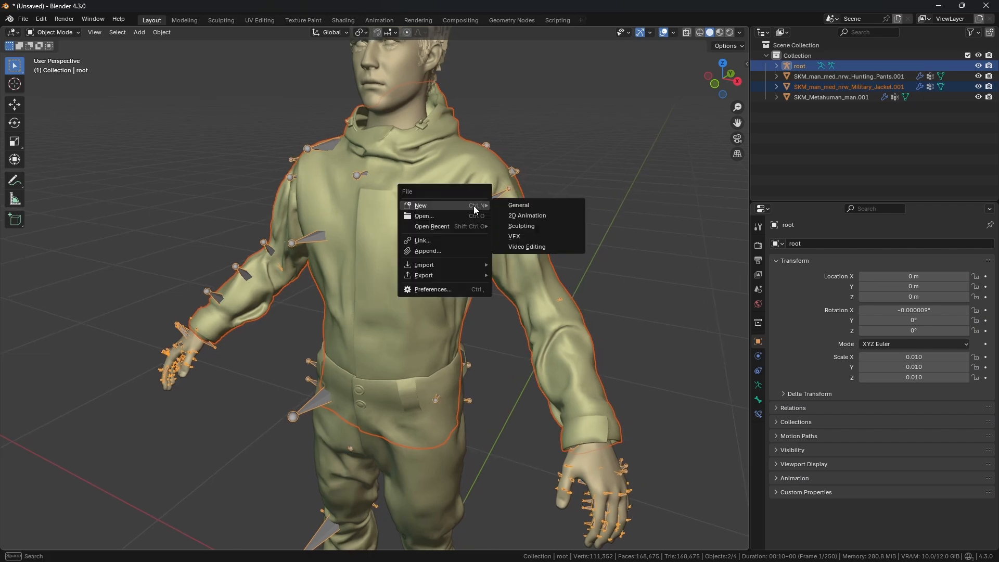
key(e)
key(f)
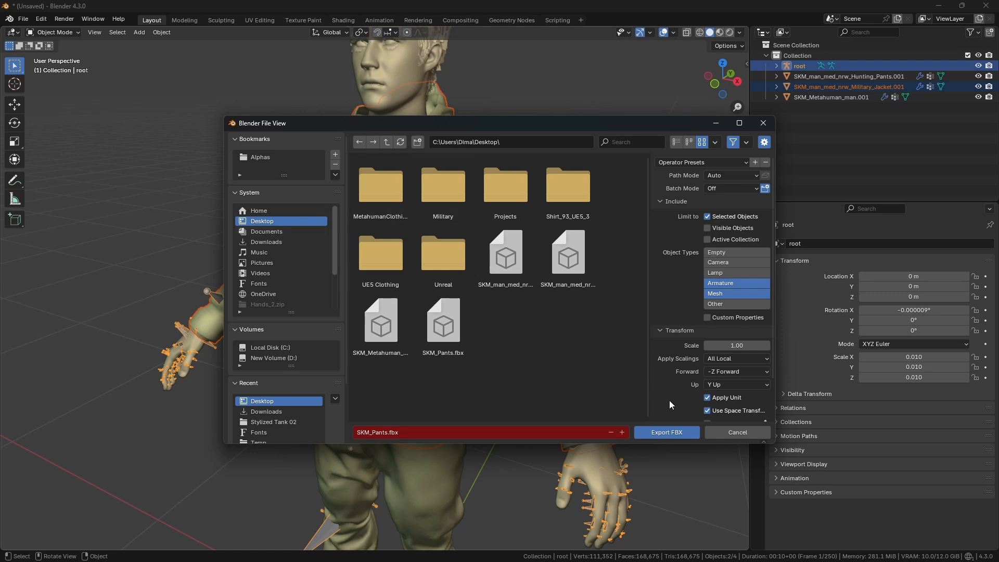
click(448, 433)
text(S)
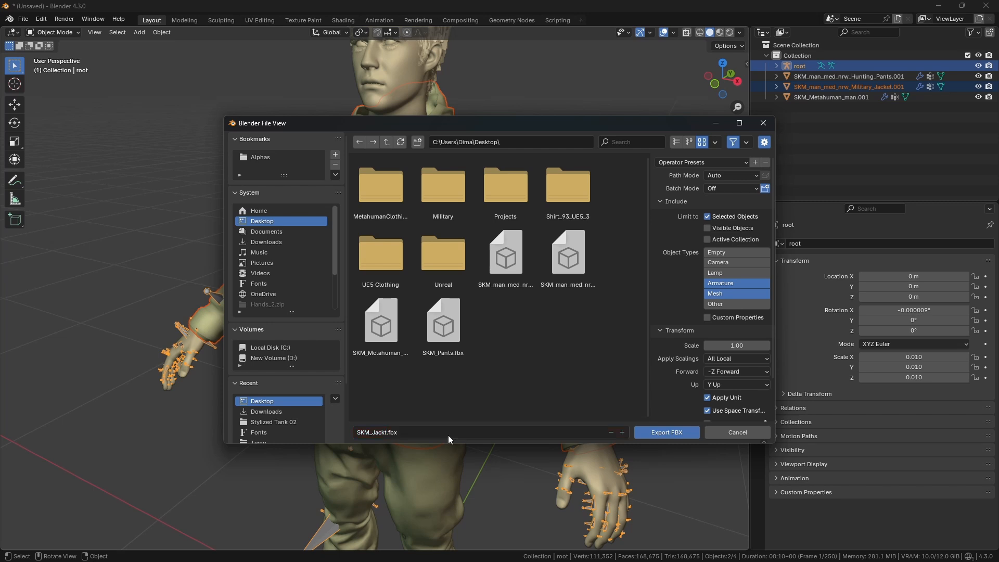
click(447, 435)
text(SK)
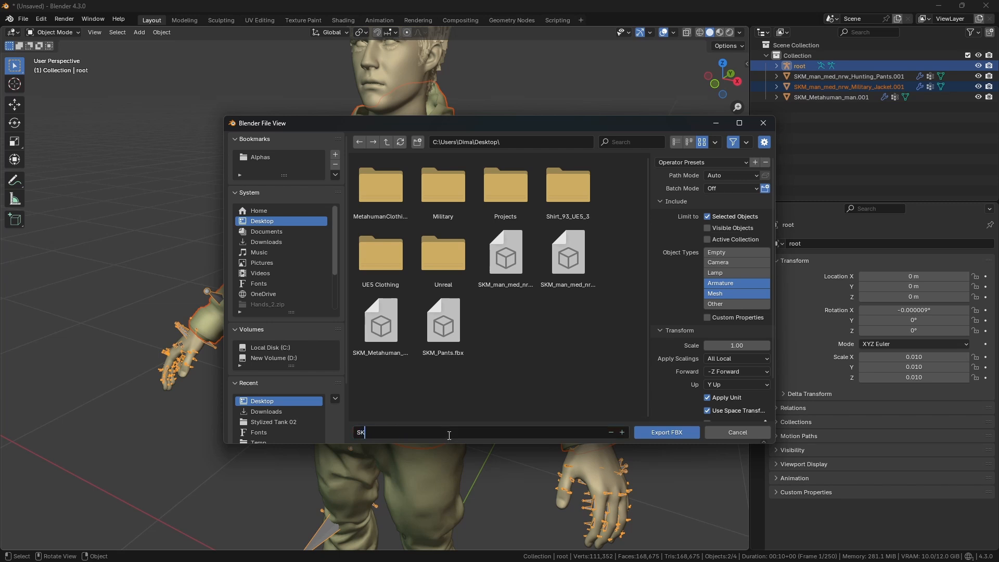
text(M_Jacket.fbx)
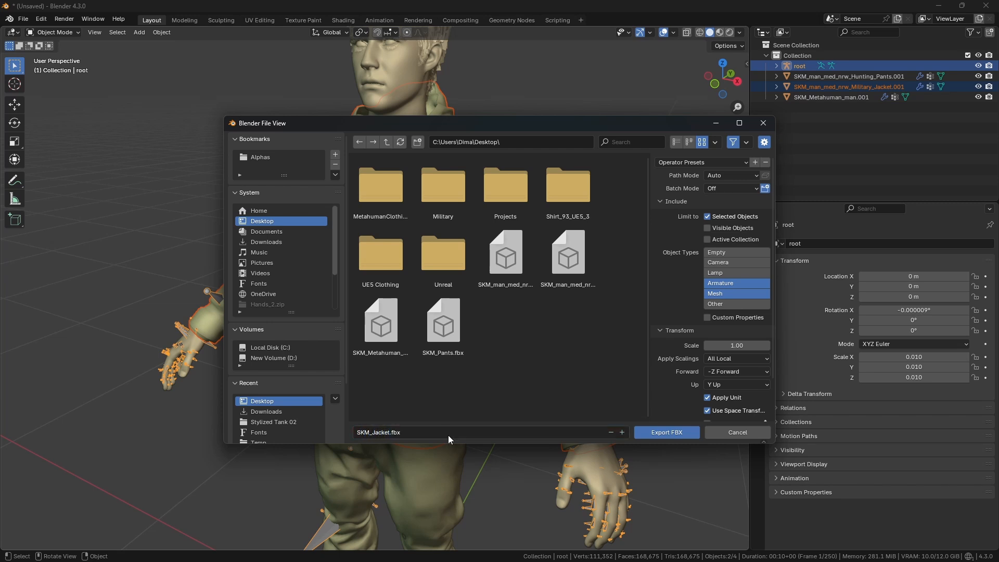
key(Return)
Step: Export the jacket with the armature as FBX to the Desktop
scroll(695, 324, down, 2)
scroll(695, 324, up, 2)
scroll(730, 351, down, 2)
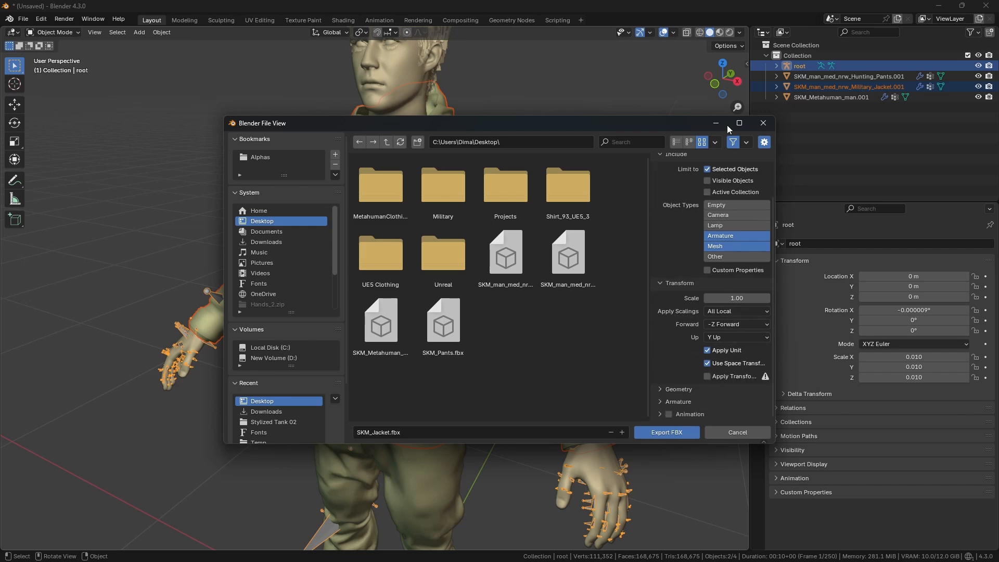
click(669, 433)
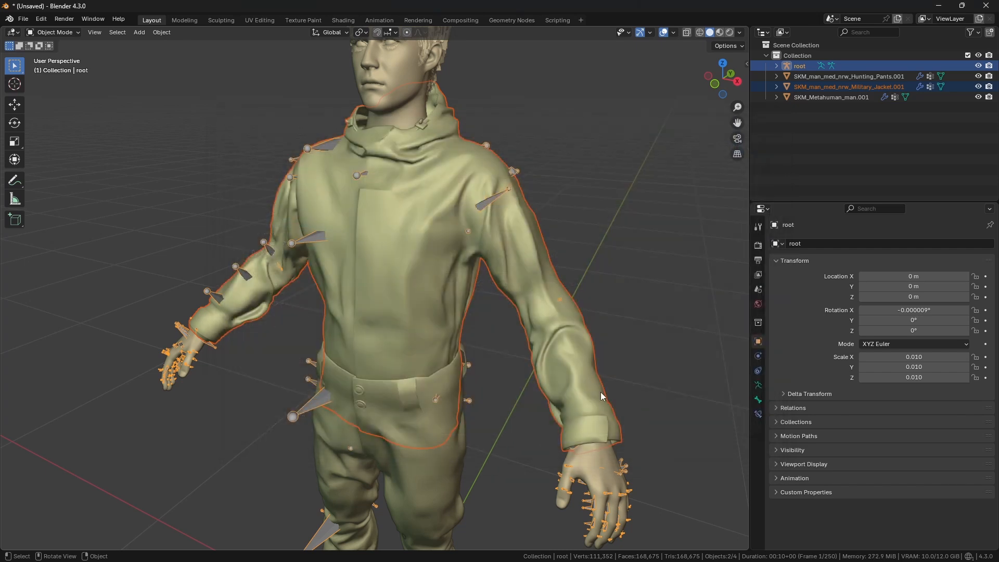
Step: Select the Metahuman body mesh in the viewport
scroll(507, 337, down, 3)
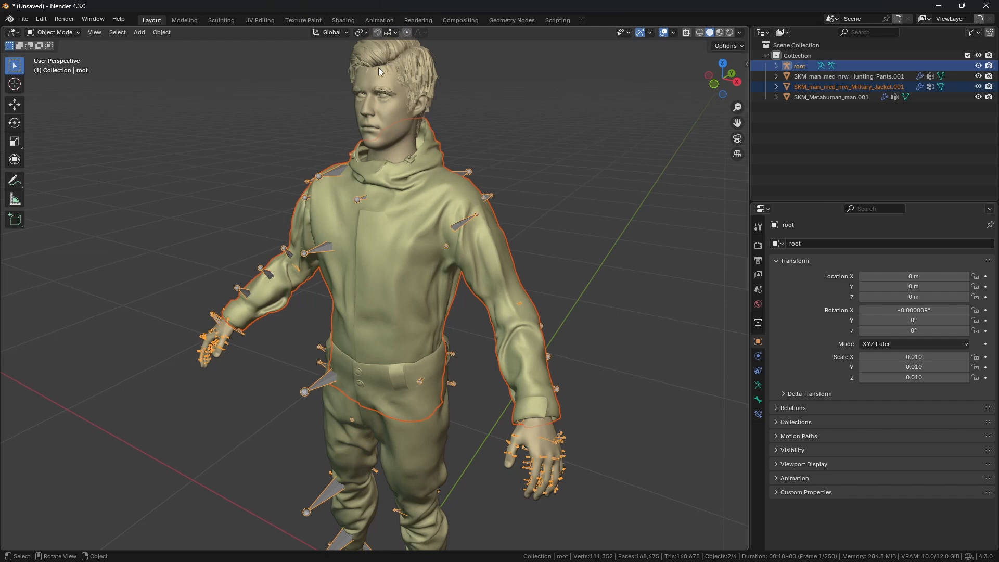
middle_drag(382, 164, 493, 287)
click(416, 116)
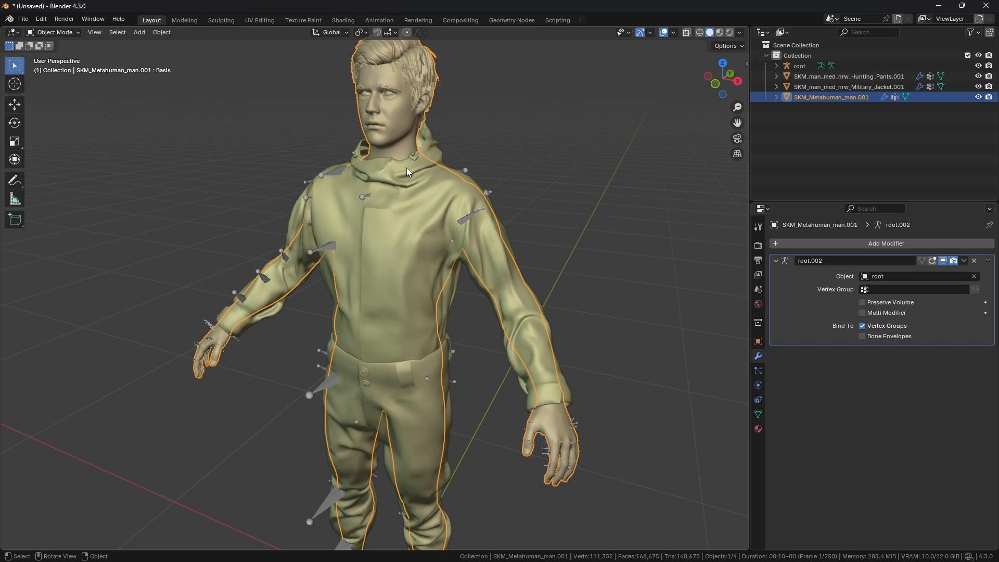
mouse_move(435, 187)
middle_down()
mouse_move(411, 172)
mouse_move(442, 186)
middle_up()
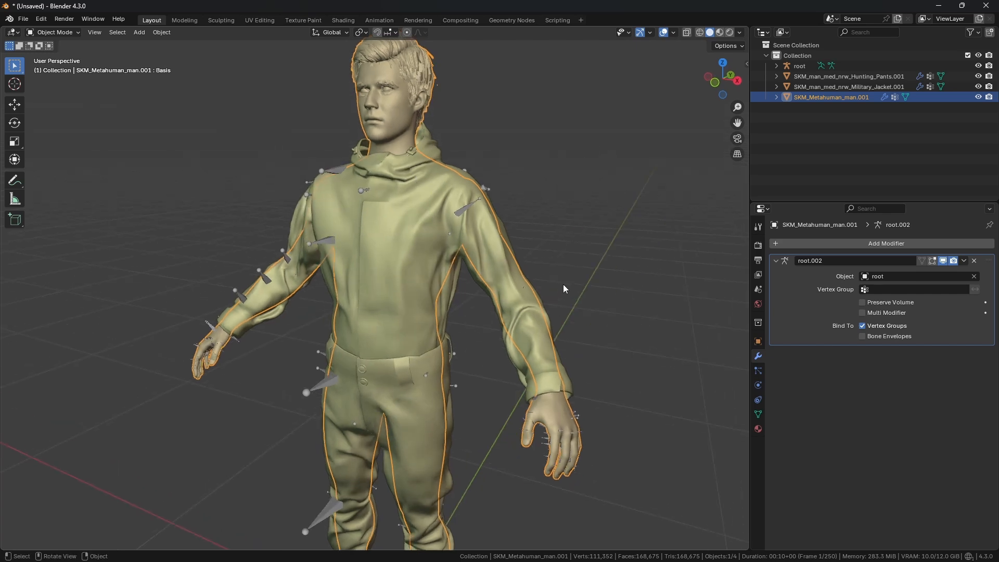
Step: Switch to Unreal Editor and open the Content Drawer
key(alt+Tab)
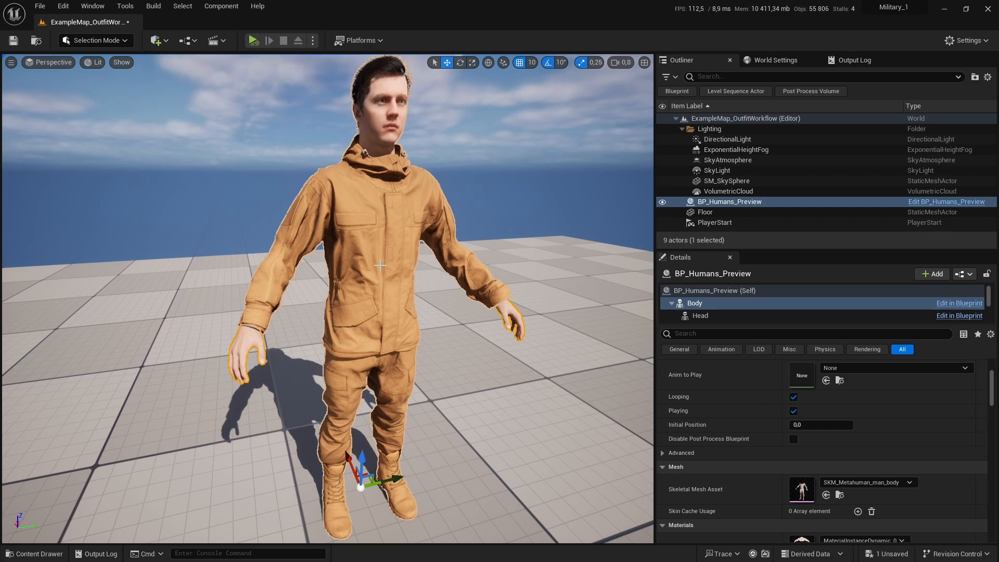
scroll(523, 280, up, 2)
key(s)
right_drag(420, 244, 427, 242)
key(w)
key(s)
scroll(427, 242, down, 1)
key(ctrl+space)
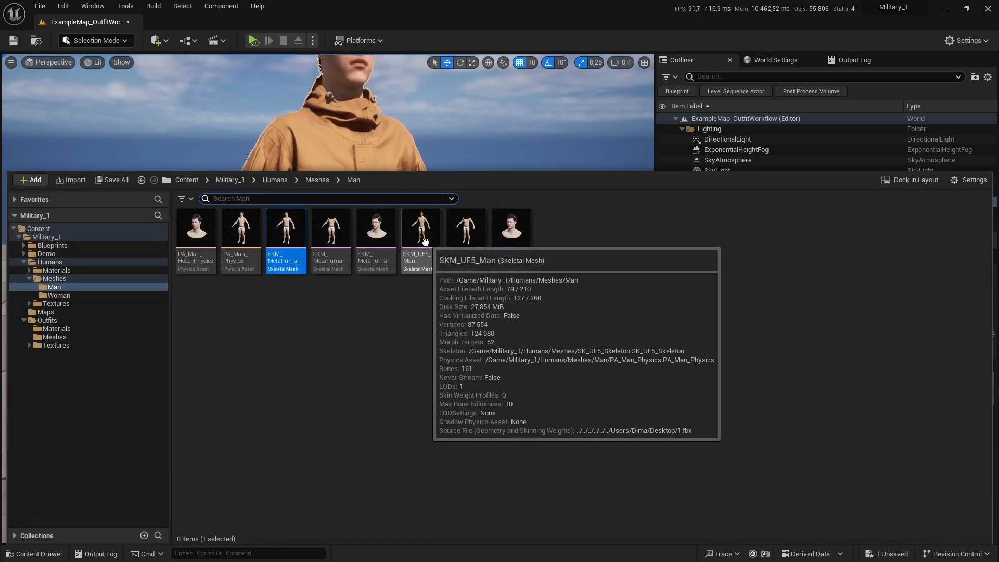
Step: Create a new folder named NewMeshes inside the Outfits folder and open it
click(47, 320)
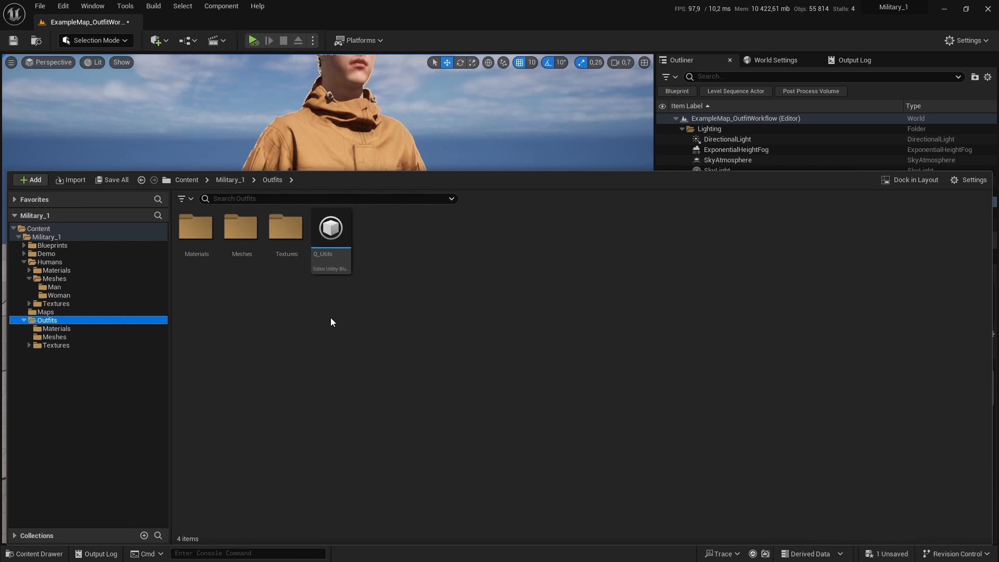
click(498, 258)
key(ctrl+shift+n)
text(Ne)
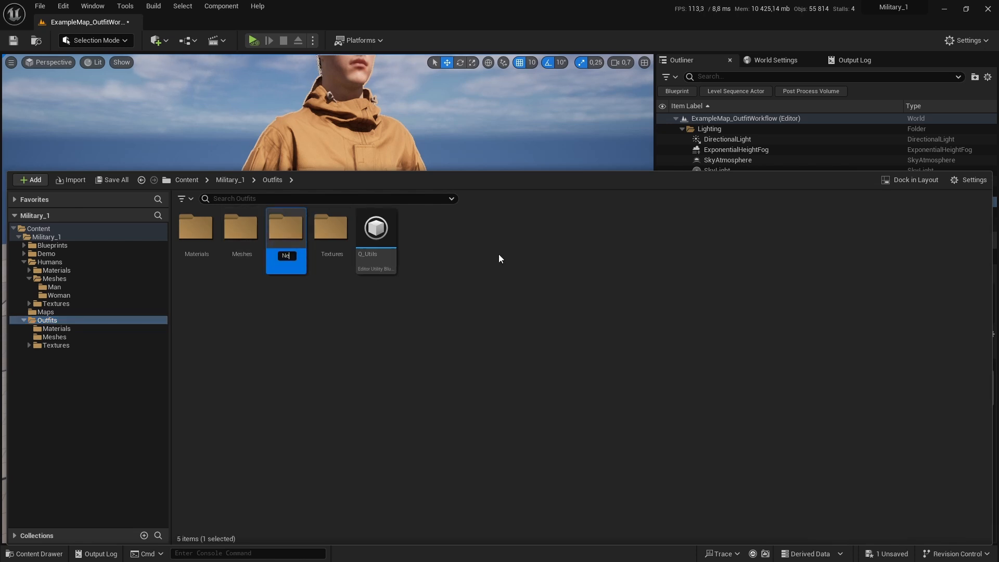
text(wMeshse)
key(Return)
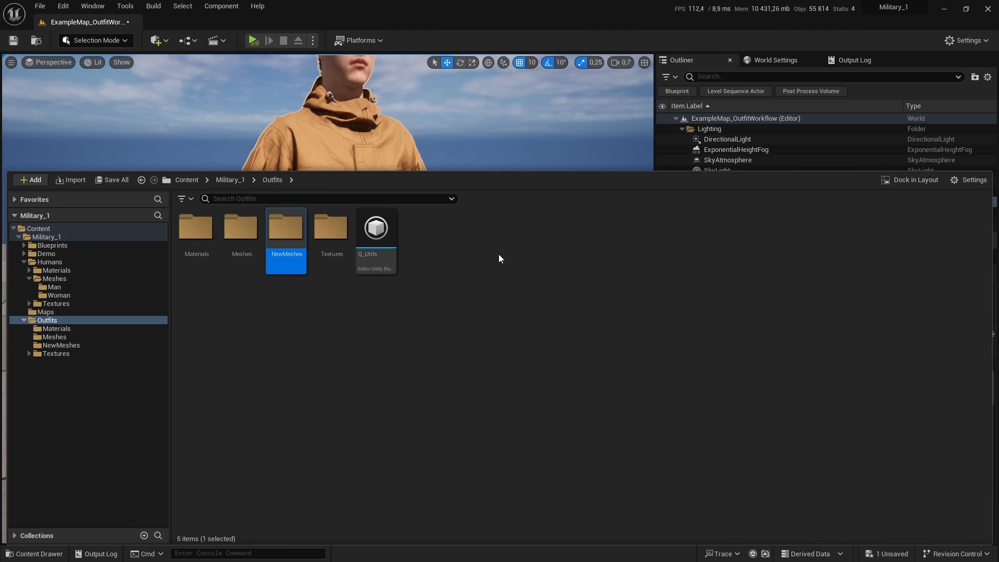
key(Return)
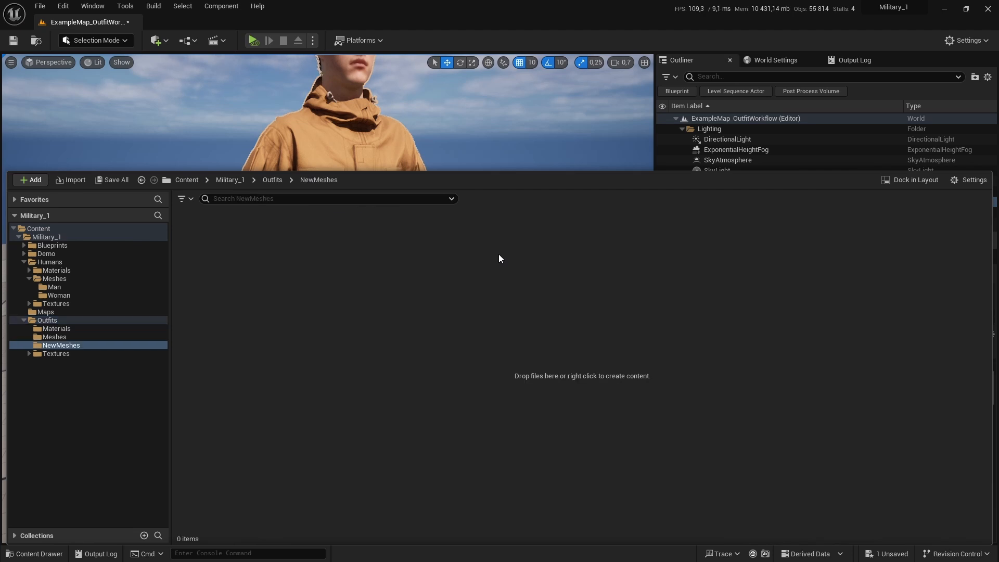
Step: Import SKM_Jacket.fbx and SKM_Pants.fbx from the Desktop into the NewMeshes folder
click(73, 180)
click(44, 119)
scroll(229, 136, down, 1)
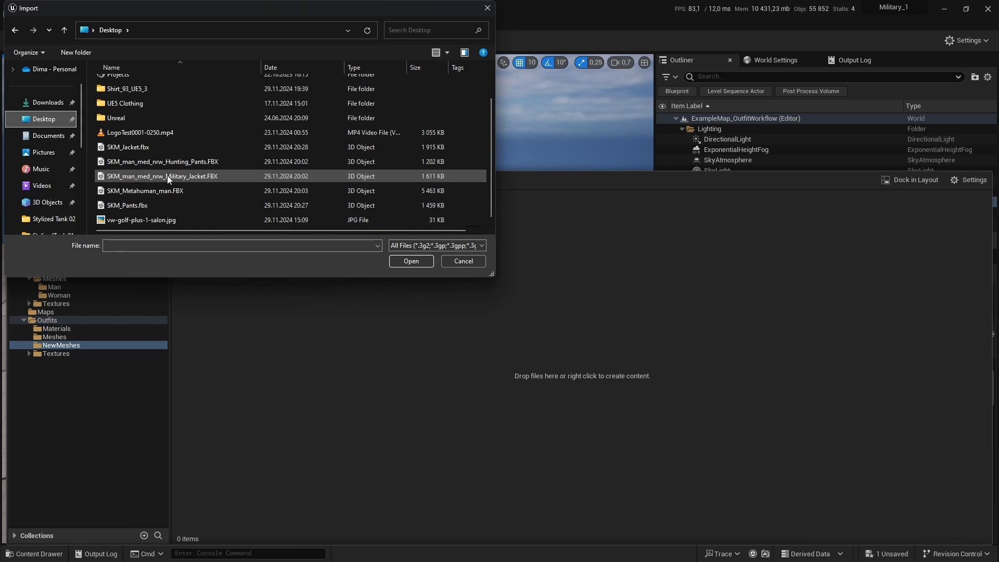
click(150, 148)
ctrl+click(158, 206)
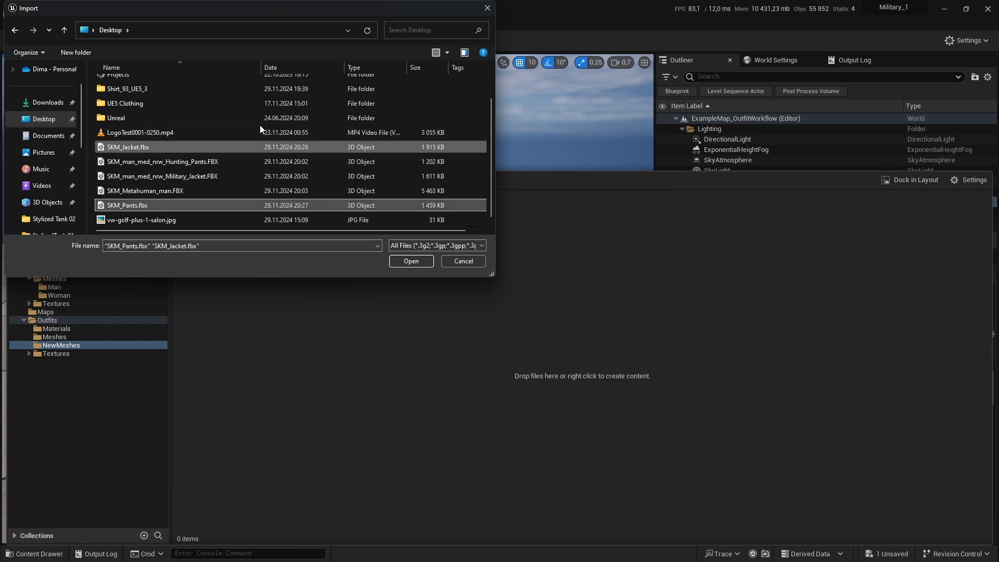
click(411, 261)
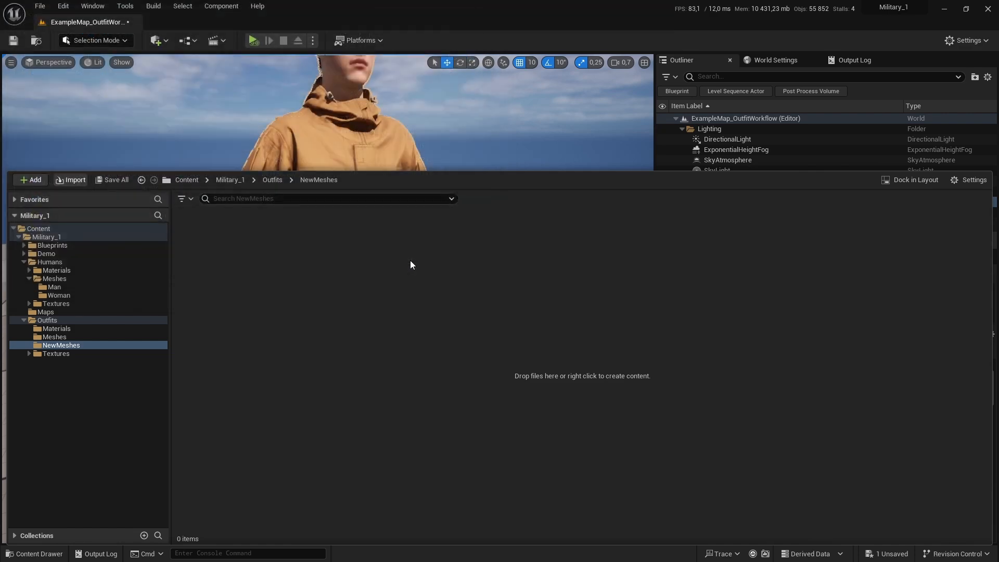
Step: Set the import skeleton to SK_MetaHuman_Skeleton
click(531, 201)
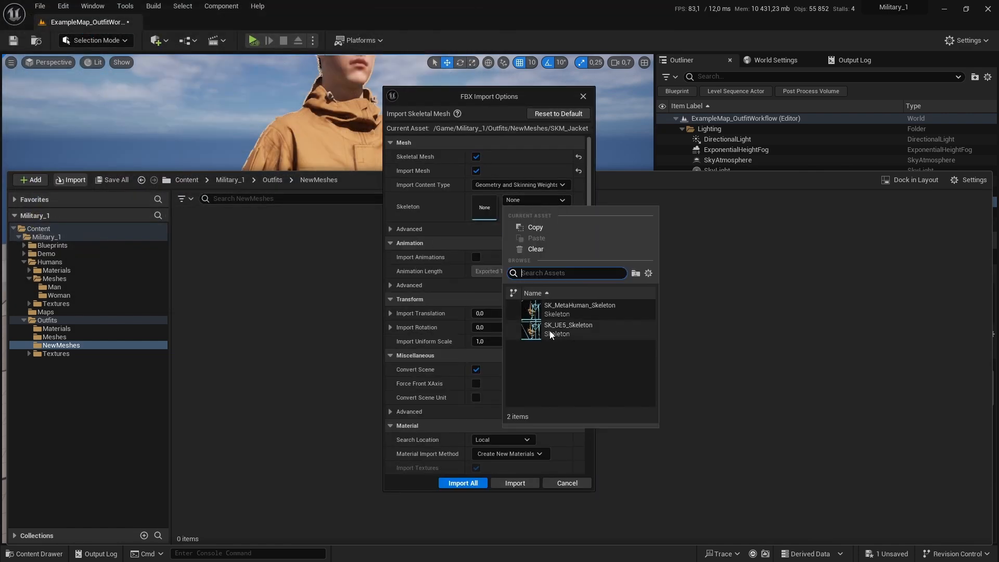
click(598, 311)
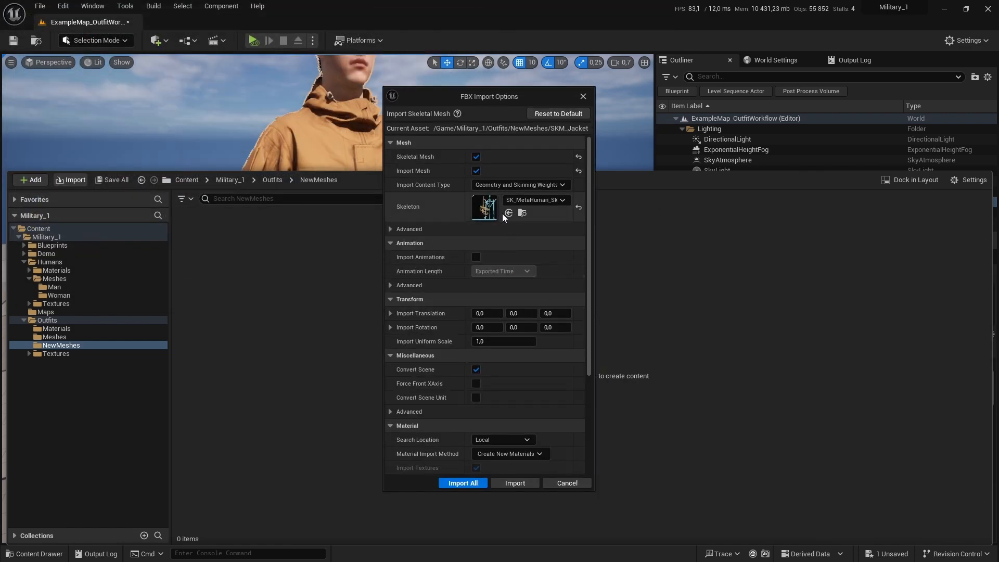
Step: In the FBX import options, disable Create Physics Asset and set Normal Import Method to Import Normals and Tangents
drag(484, 98, 521, 101)
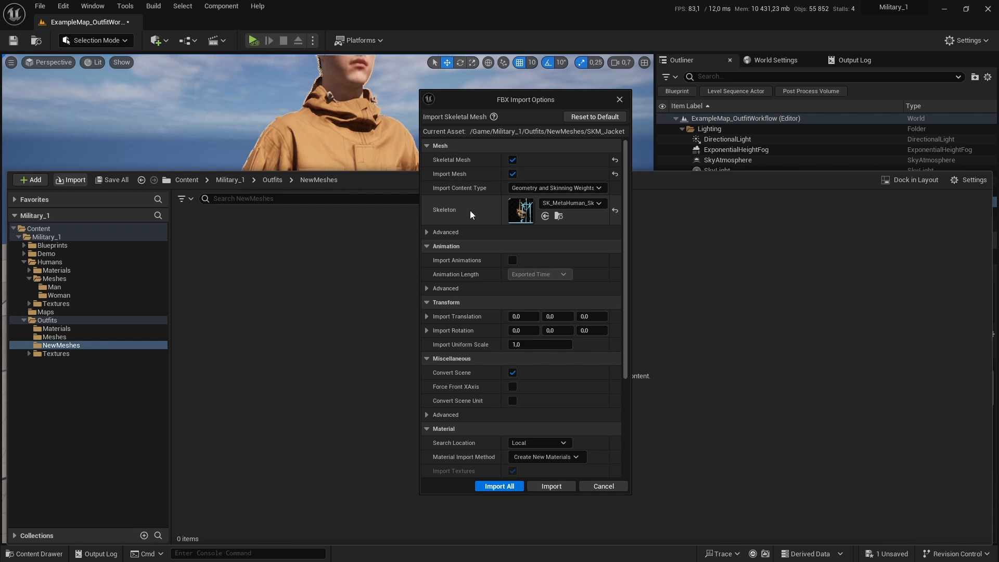
scroll(470, 286, down, 3)
scroll(464, 277, up, 3)
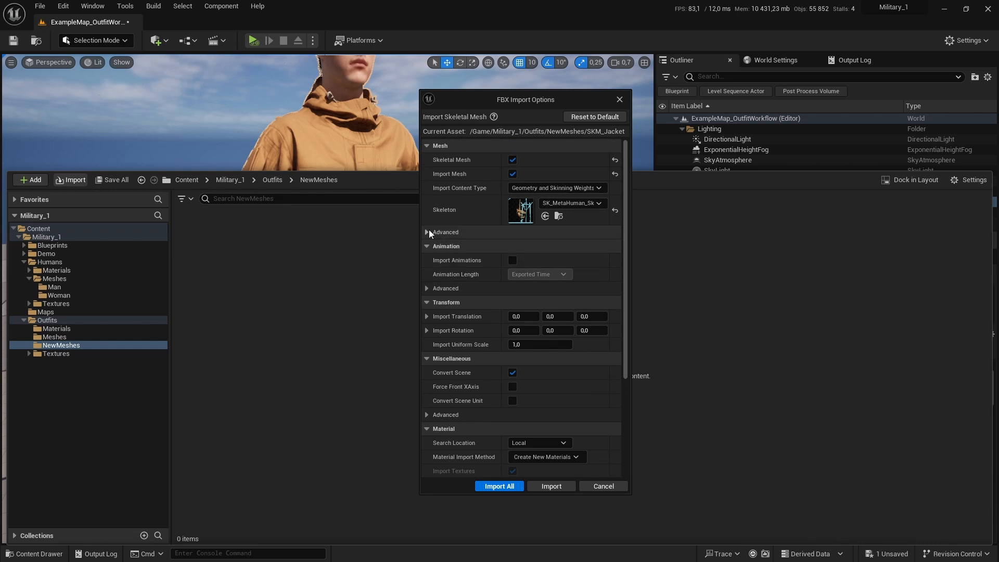
click(427, 232)
scroll(507, 256, down, 2)
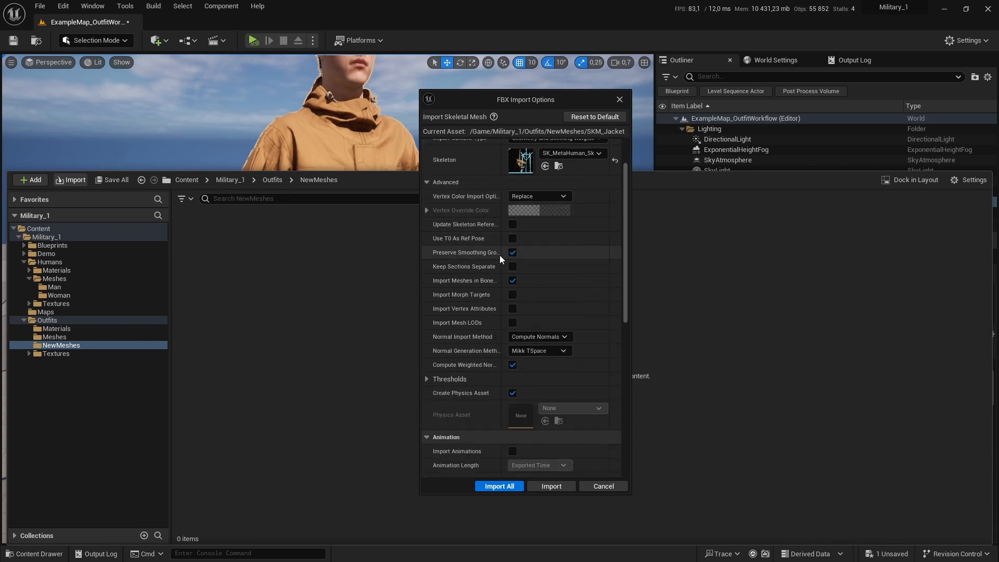
click(513, 392)
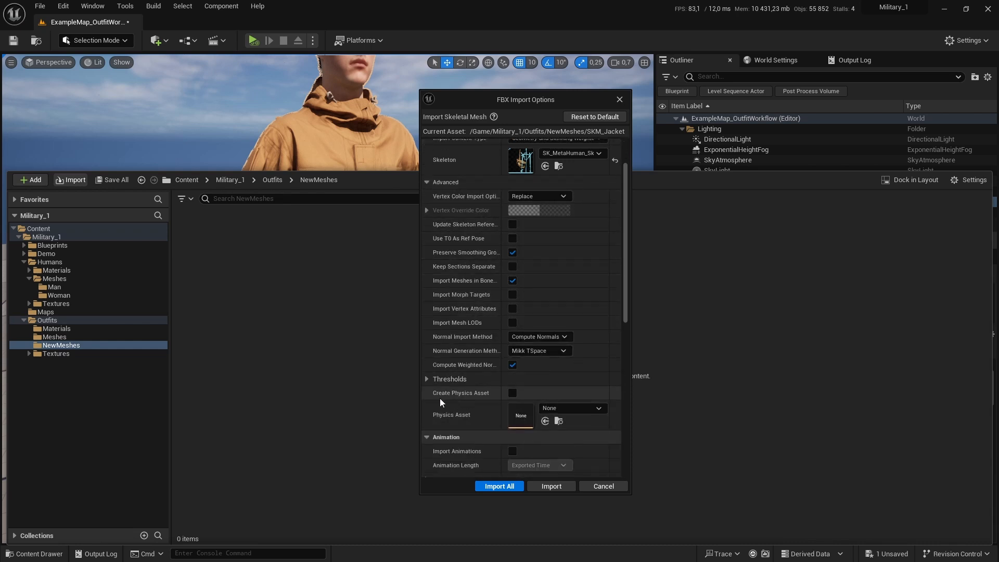
click(542, 339)
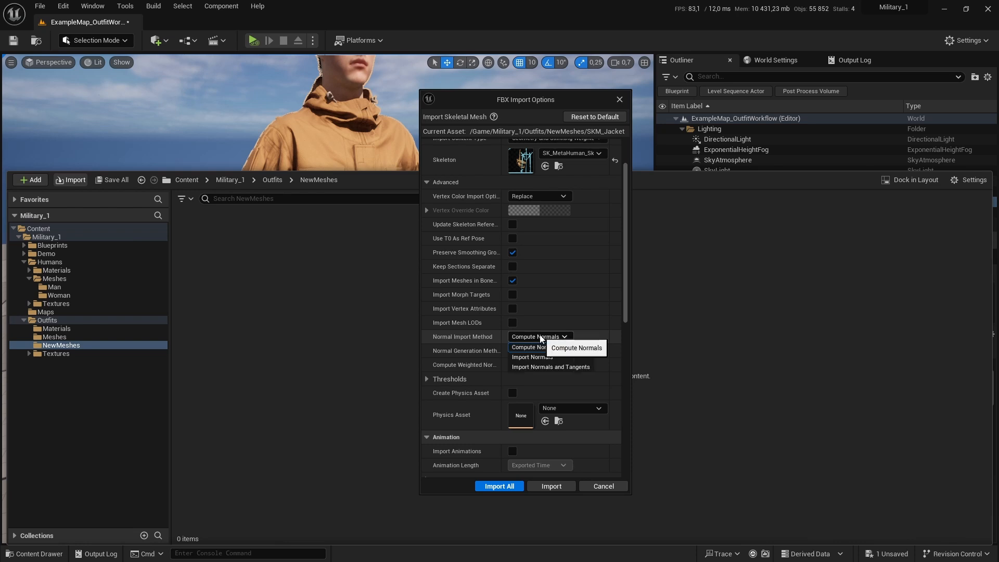
click(547, 367)
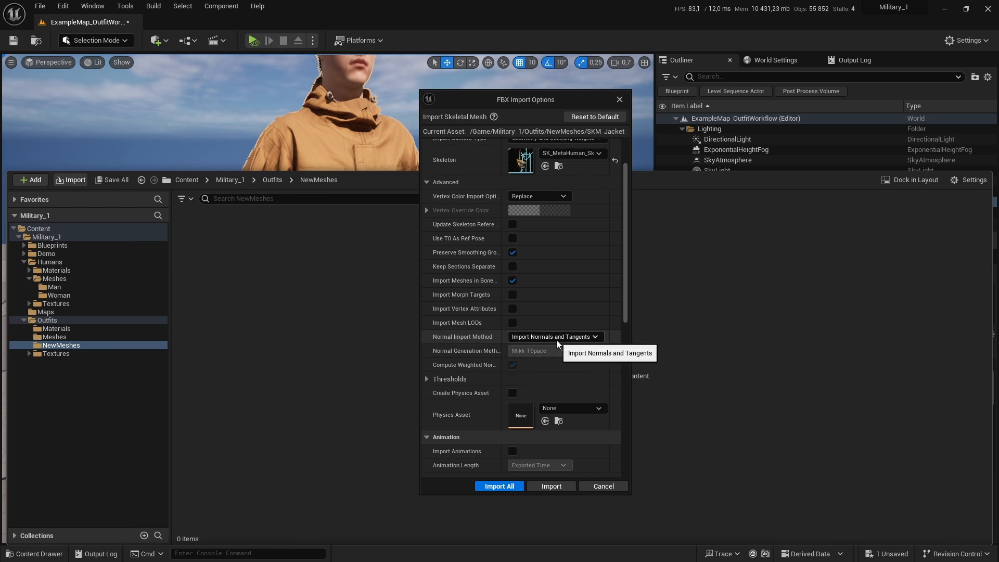
Step: Set Material Import Method to Do Not Create Material and turn off Import Textures
scroll(562, 356, down, 3)
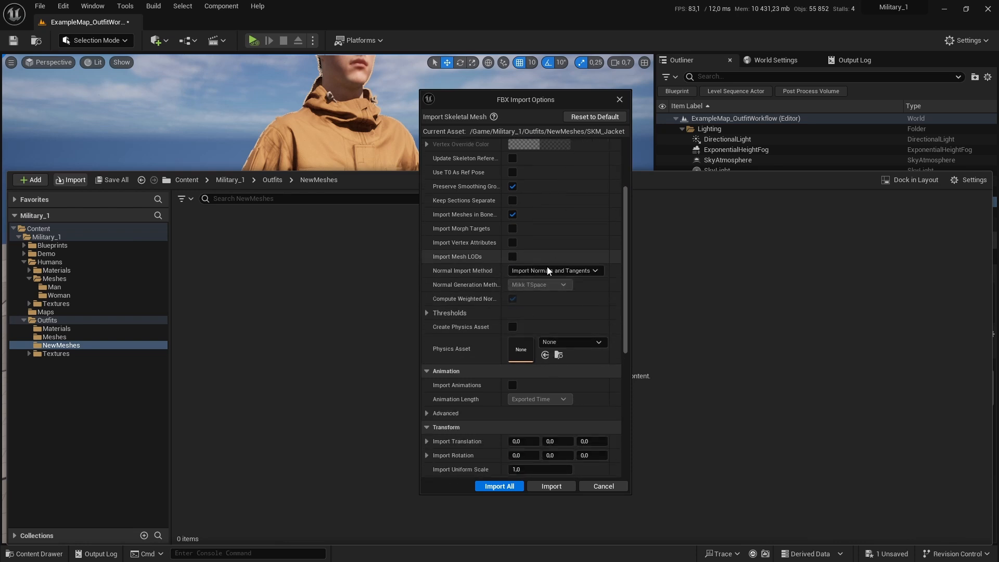
scroll(496, 329, down, 9)
click(534, 383)
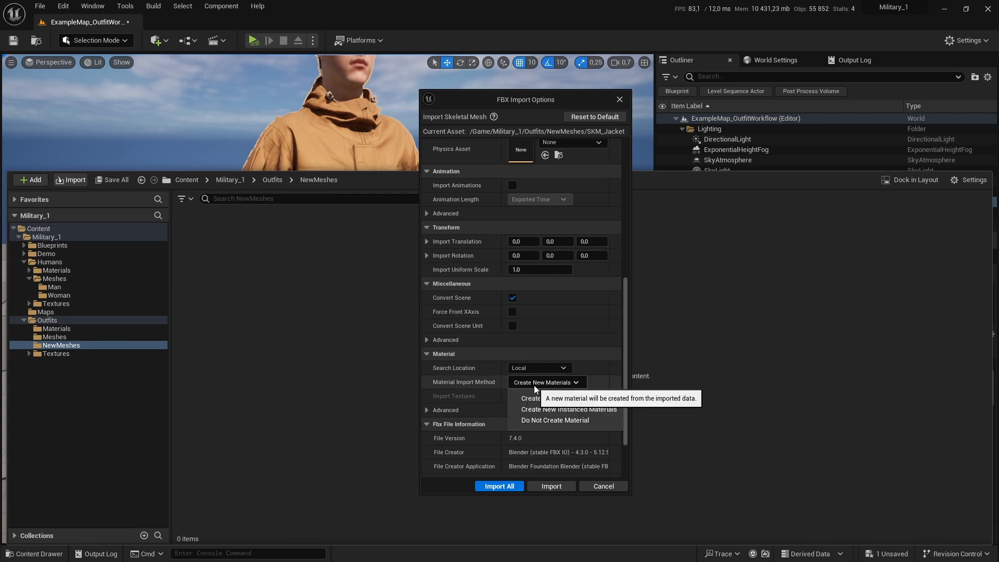
click(528, 421)
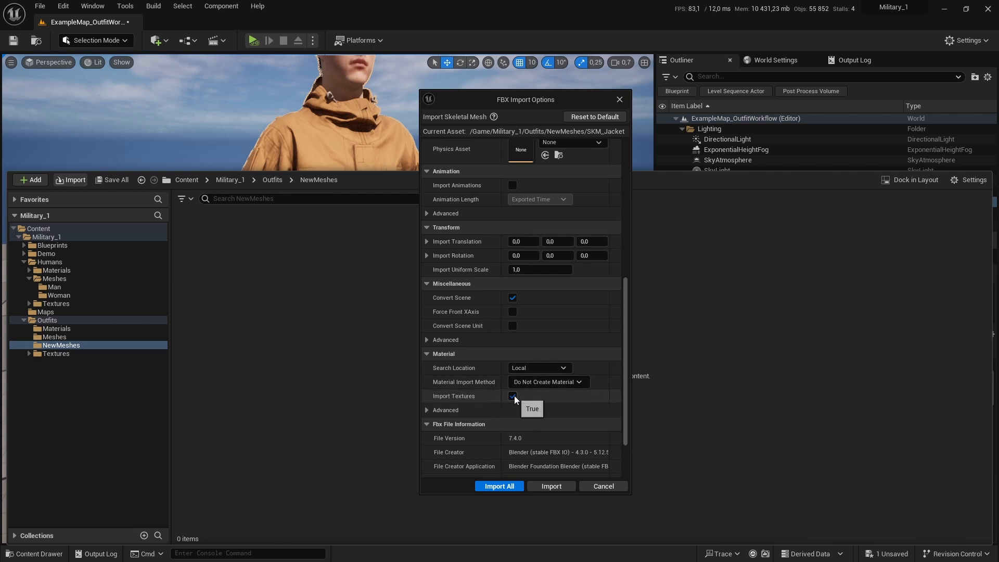
click(512, 395)
Step: Import all the meshes with these settings
scroll(547, 392, down, 3)
scroll(544, 392, up, 6)
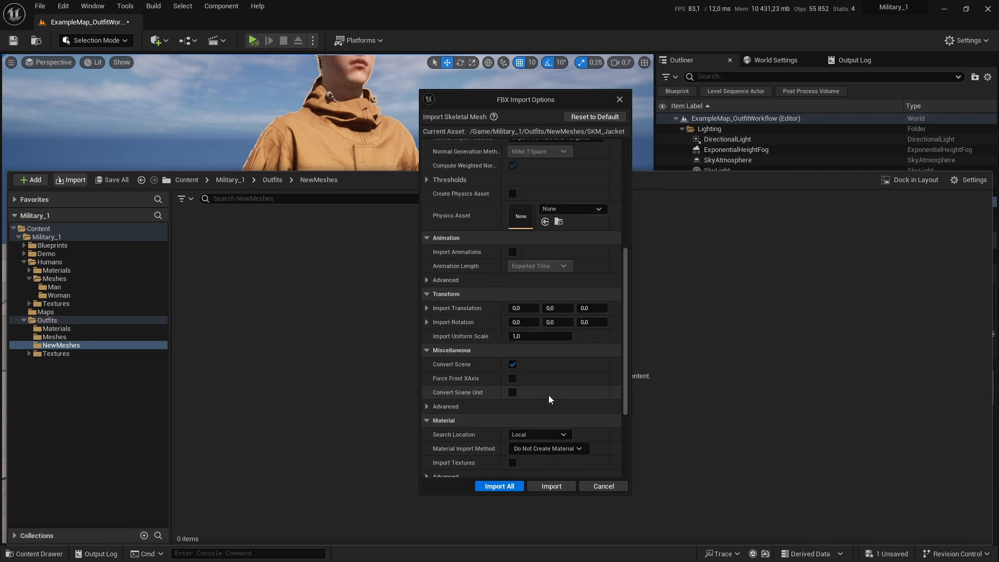
click(500, 486)
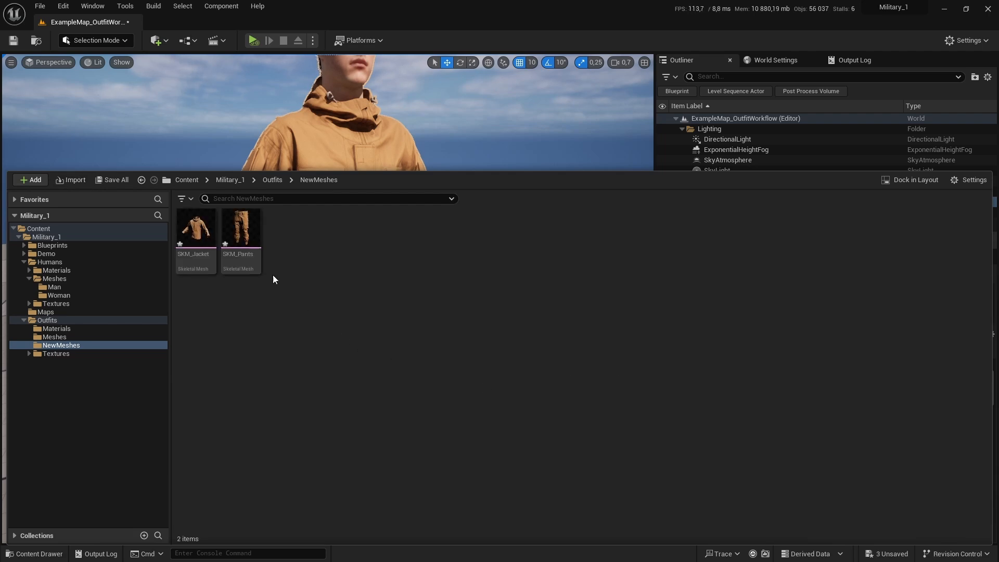
Step: Open SKM_Jacket in its mesh editor, inspect it in the preview, save the asset and close it
double_click(196, 237)
click(180, 23)
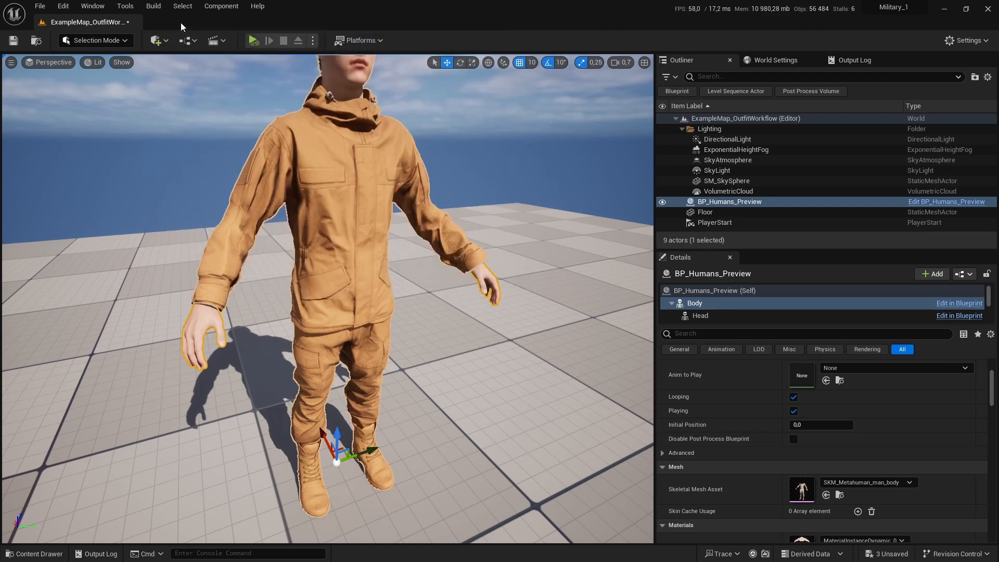
alt+drag(408, 184, 468, 208)
alt+right_drag(408, 184, 443, 185)
alt+drag(408, 184, 331, 143)
alt+right_drag(330, 143, 382, 143)
mouse_move(382, 143)
alt+mouse_down()
mouse_move(474, 148)
mouse_move(460, 122)
mouse_move(234, 134)
mouse_move(396, 131)
alt+mouse_up()
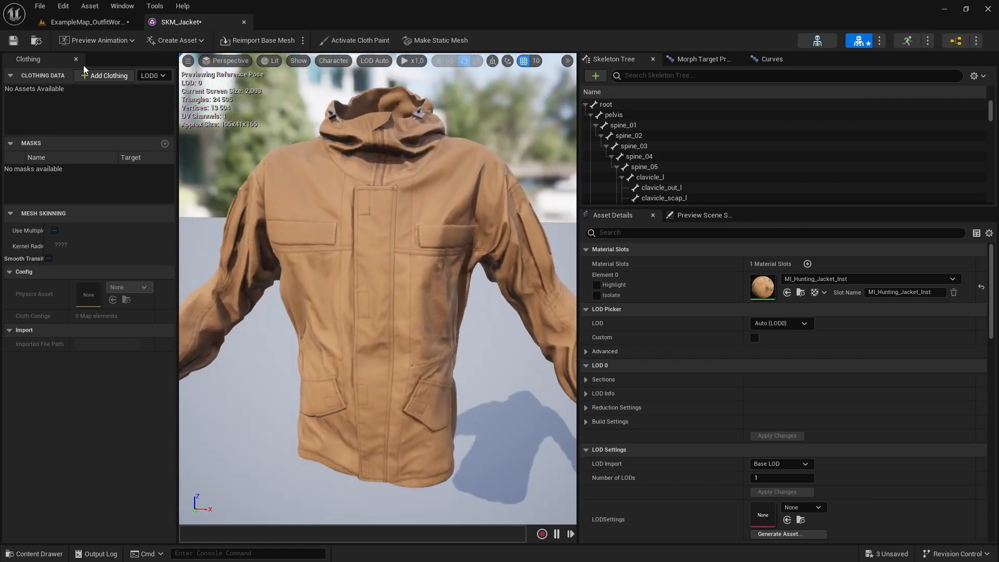
click(14, 41)
click(244, 21)
Step: Open SKM_Pants in its mesh editor, inspect it in the preview, save the asset and close it
click(241, 229)
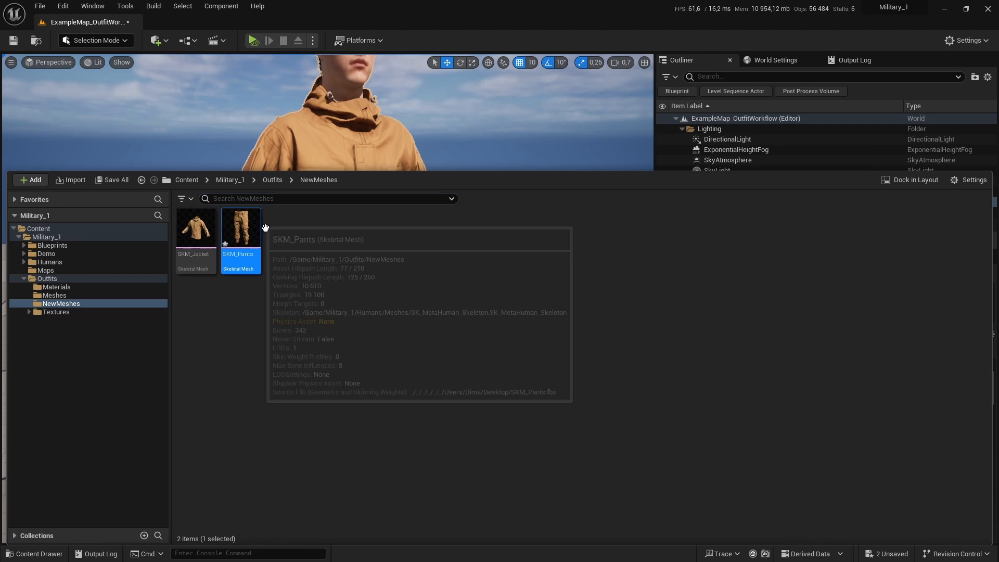
double_click(241, 229)
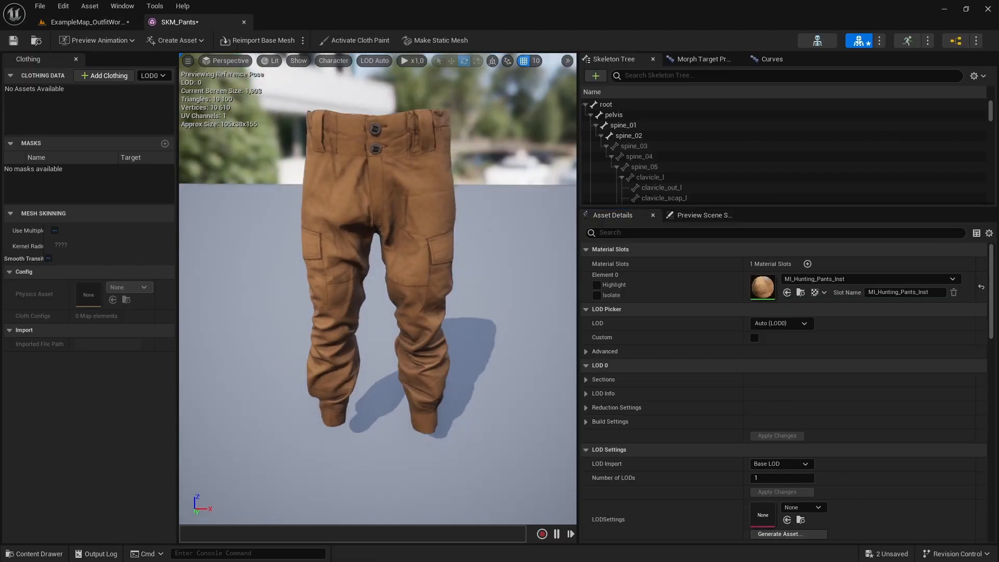
alt+drag(374, 177, 406, 120)
key(f)
alt+drag(375, 177, 561, 156)
click(13, 40)
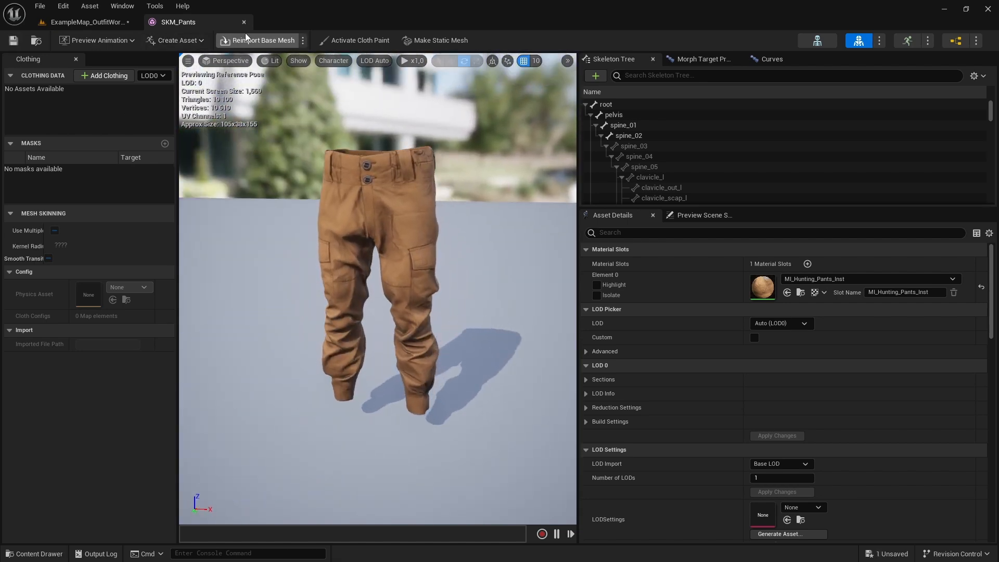
click(244, 22)
Step: Inspect the character's outfit on the BP_Humans_Preview actor in the level viewport
scroll(328, 299, up, 5)
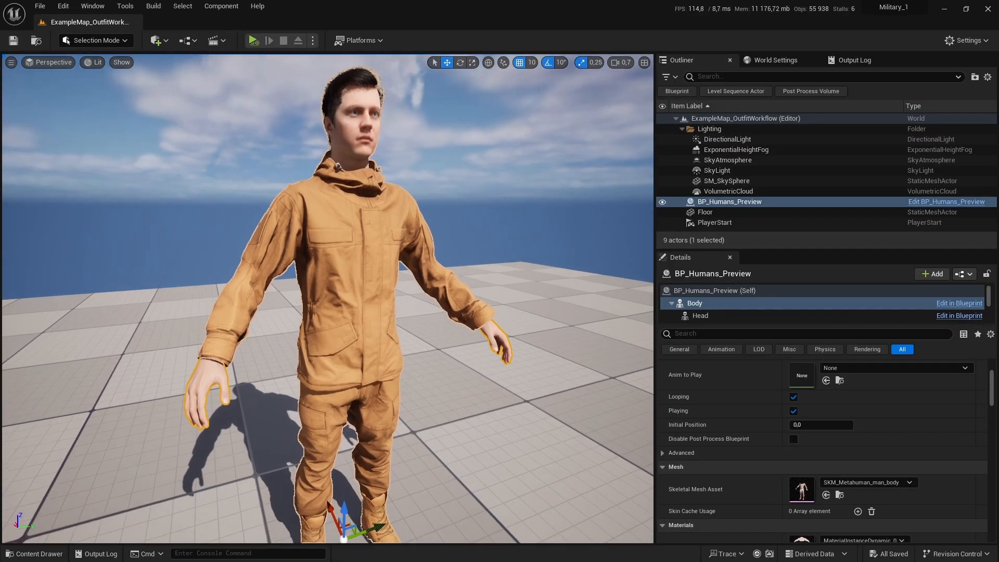
scroll(364, 197, down, 2)
right_drag(364, 197, 414, 193)
key(a)
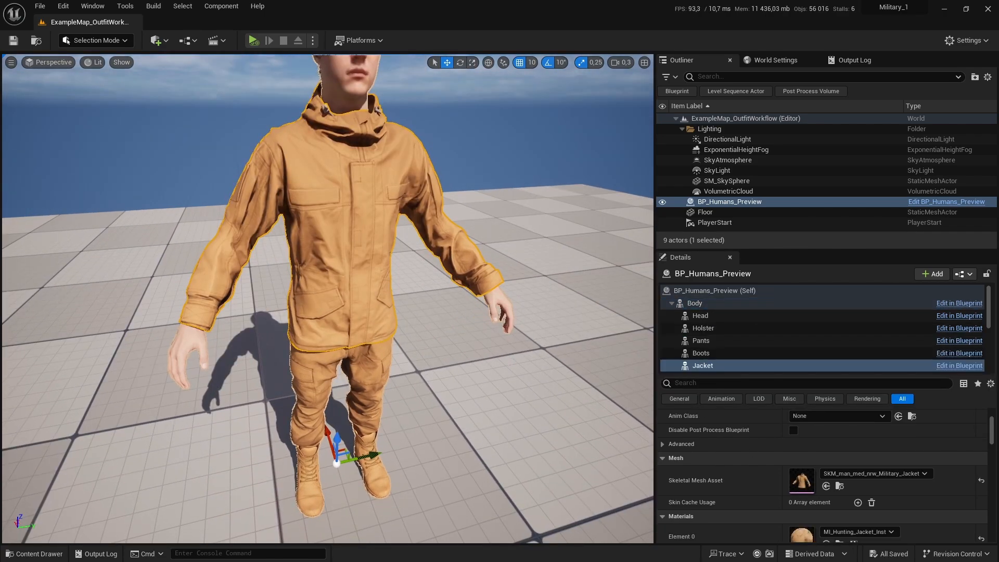
right_drag(343, 234, 343, 258)
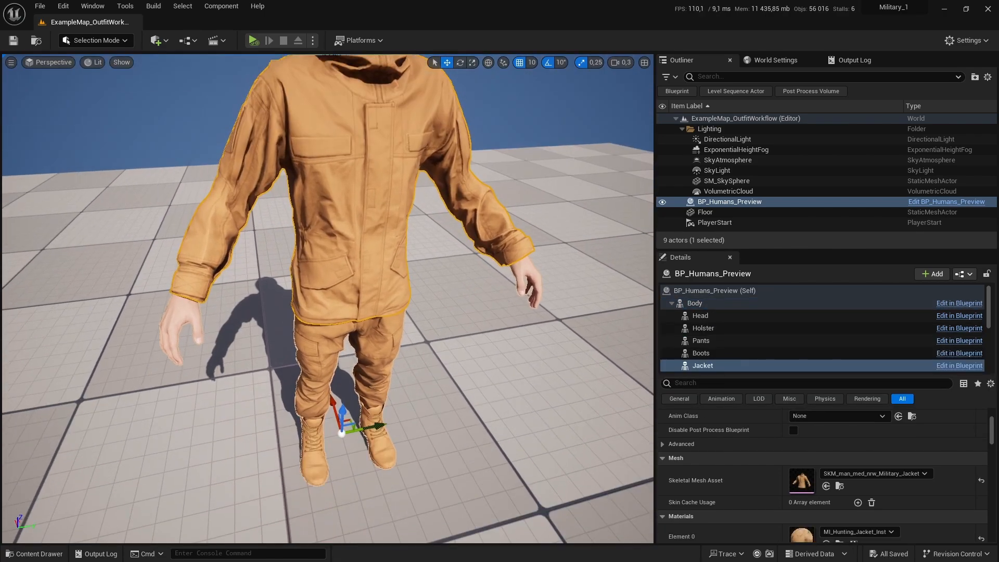
right_drag(483, 243, 483, 224)
key(s)
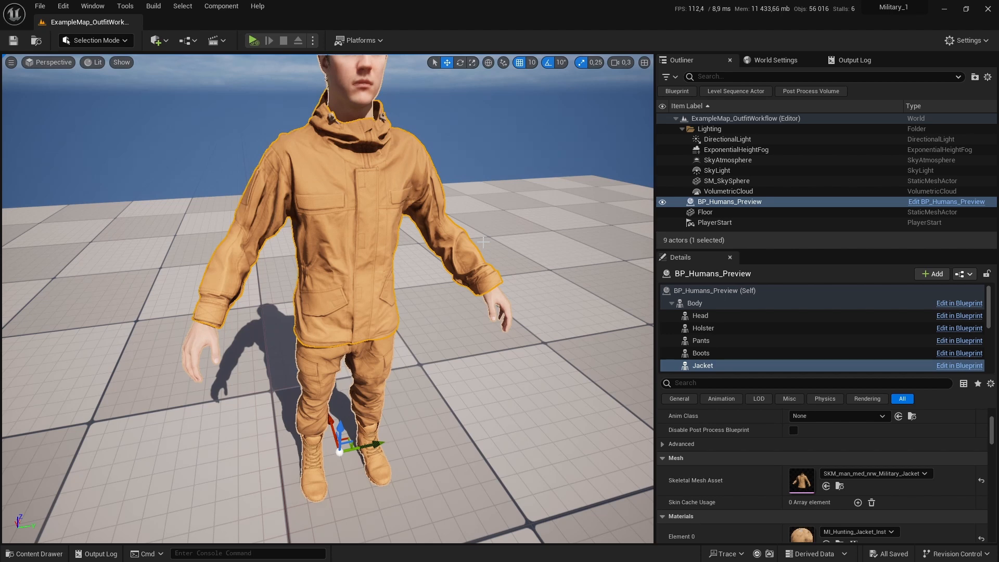
right_drag(427, 243, 426, 224)
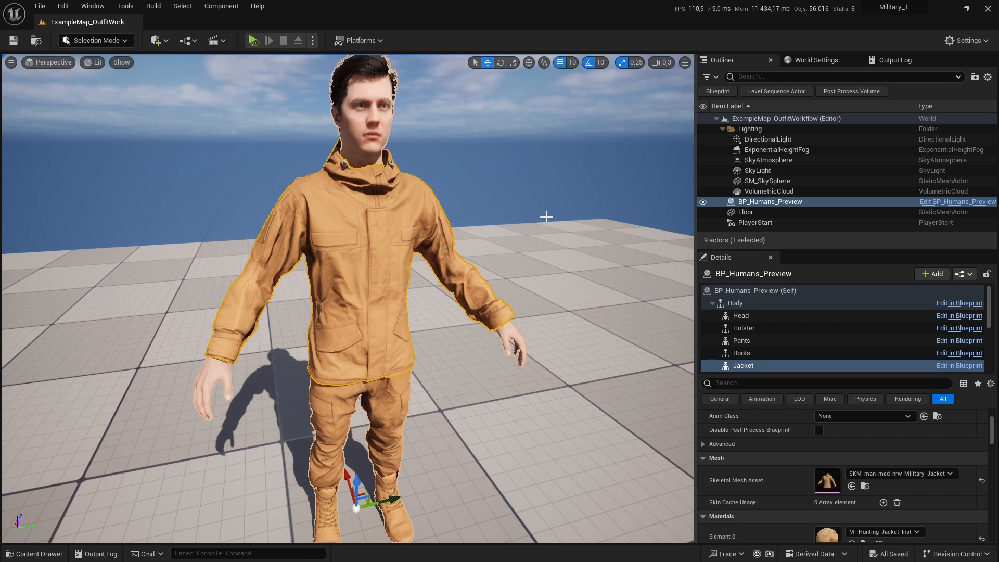
click(543, 179)
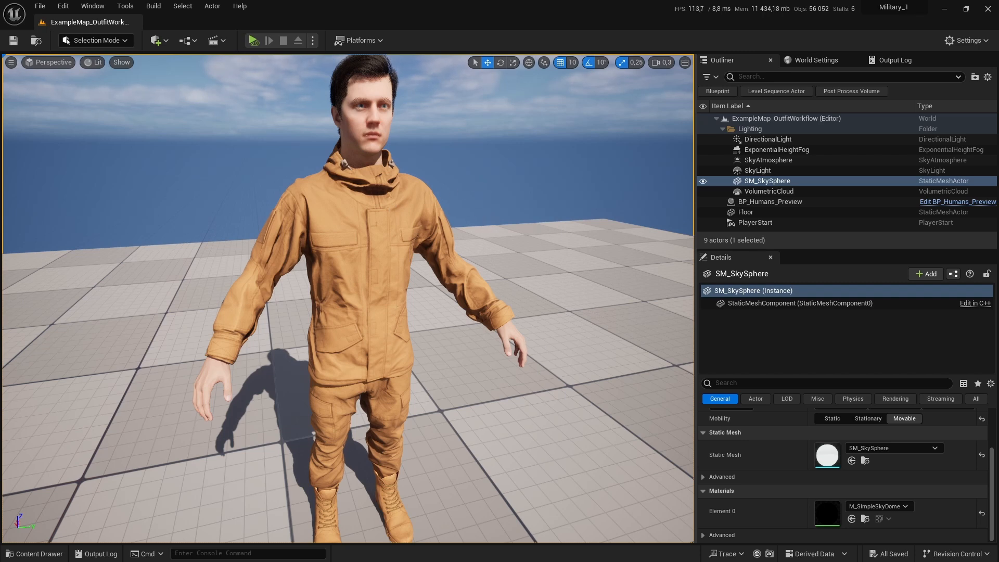
mouse_move(492, 217)
right_down()
mouse_move(494, 241)
mouse_move(495, 225)
right_up()
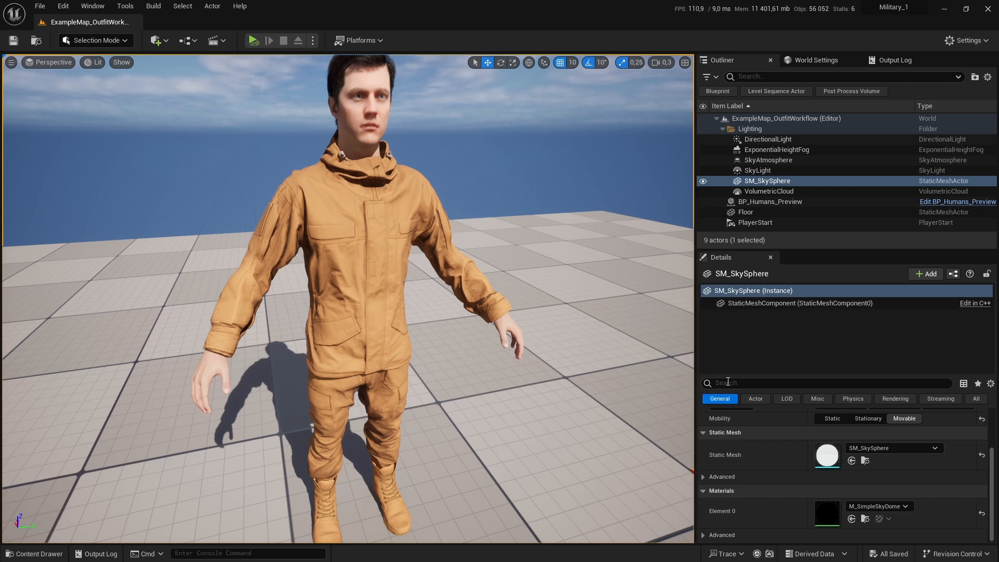
right_drag(431, 193, 467, 213)
click(405, 187)
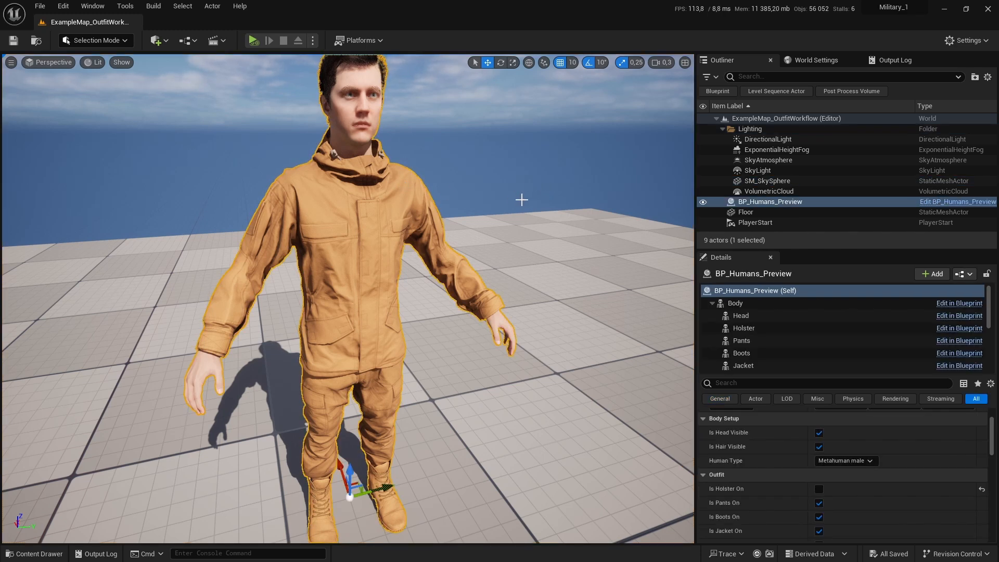
Step: Open the DT_Assets data table from Blueprints > Data and select its Metahuman_Male row
key(ctrl+space)
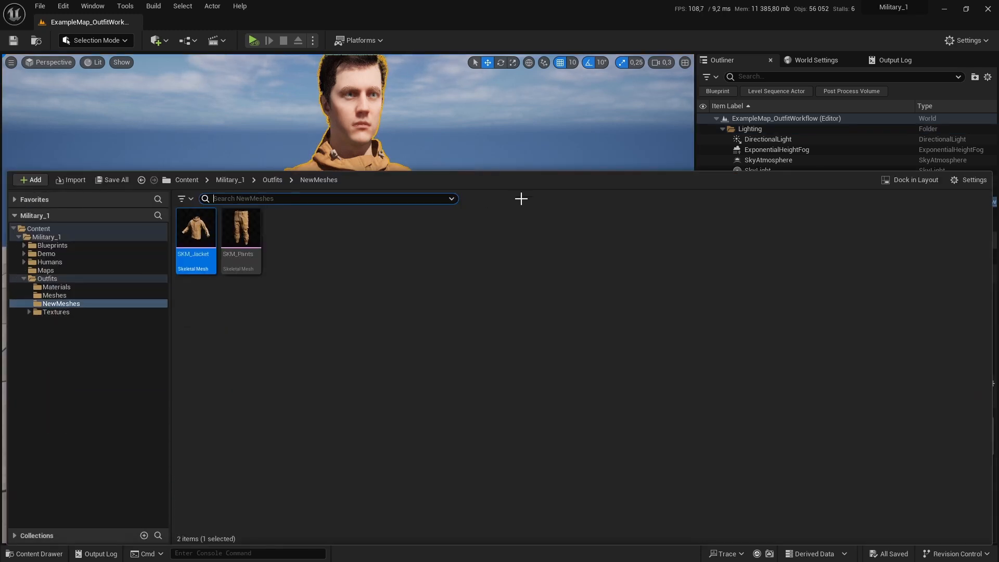
click(55, 246)
double_click(197, 229)
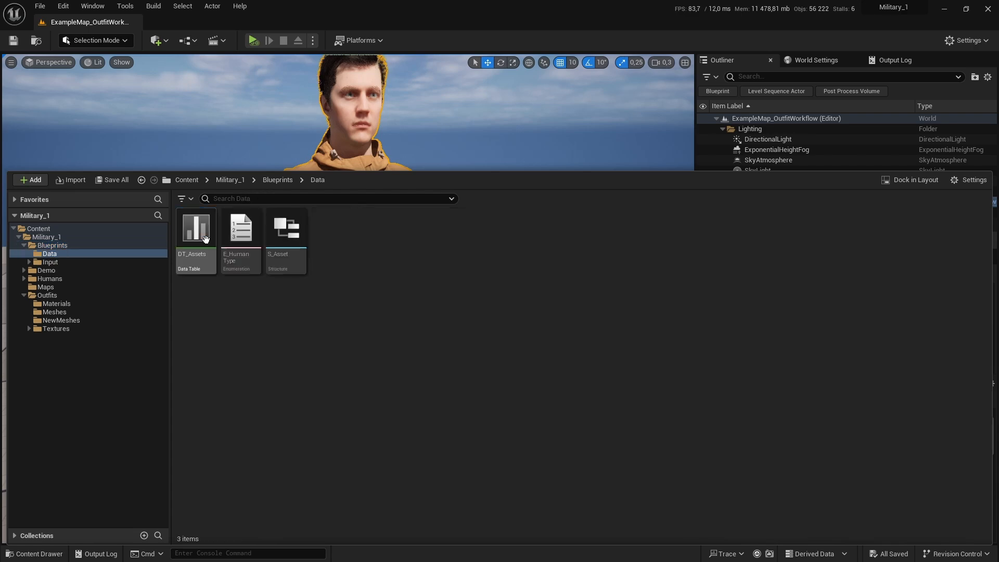
double_click(196, 229)
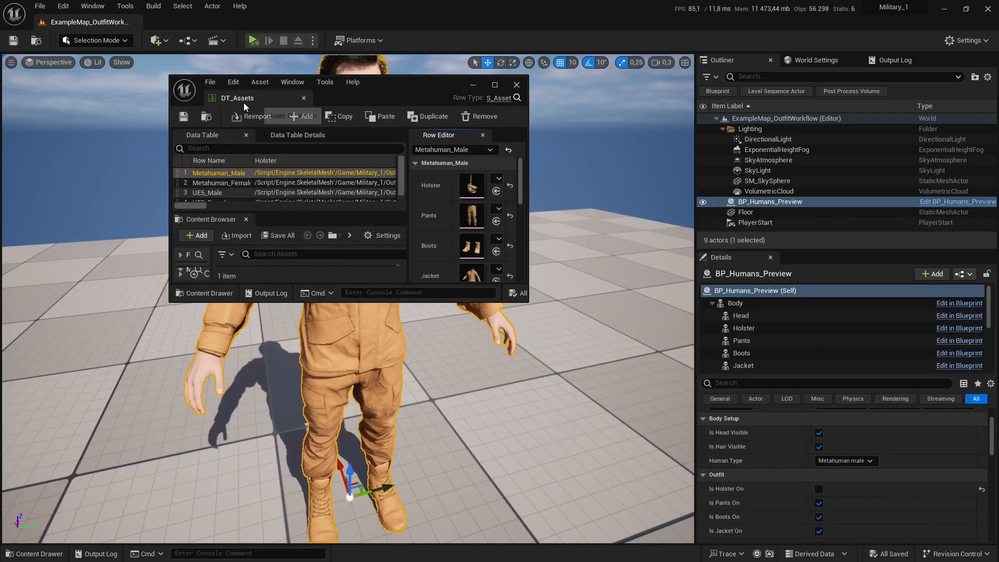
drag(243, 102, 183, 27)
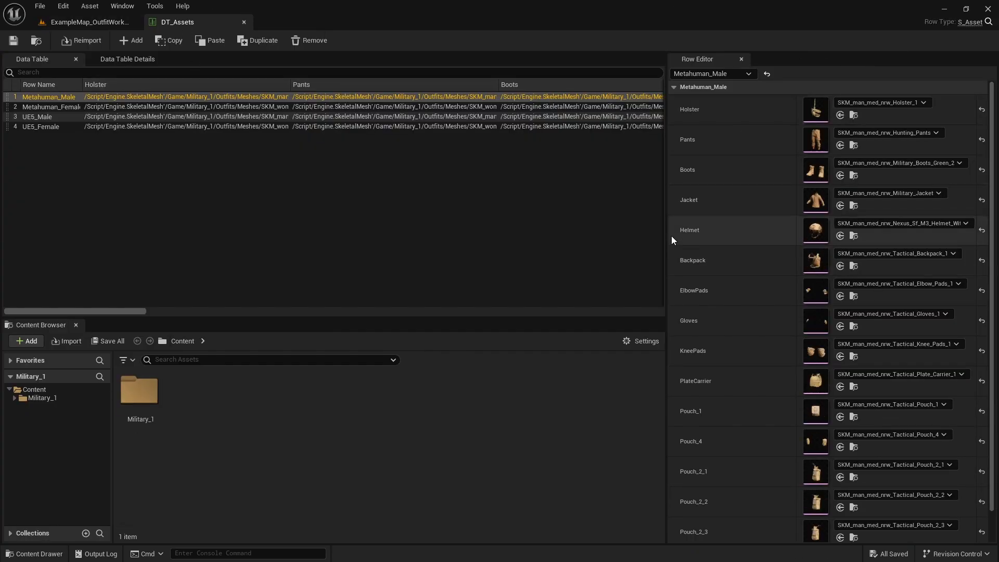
drag(667, 236, 564, 238)
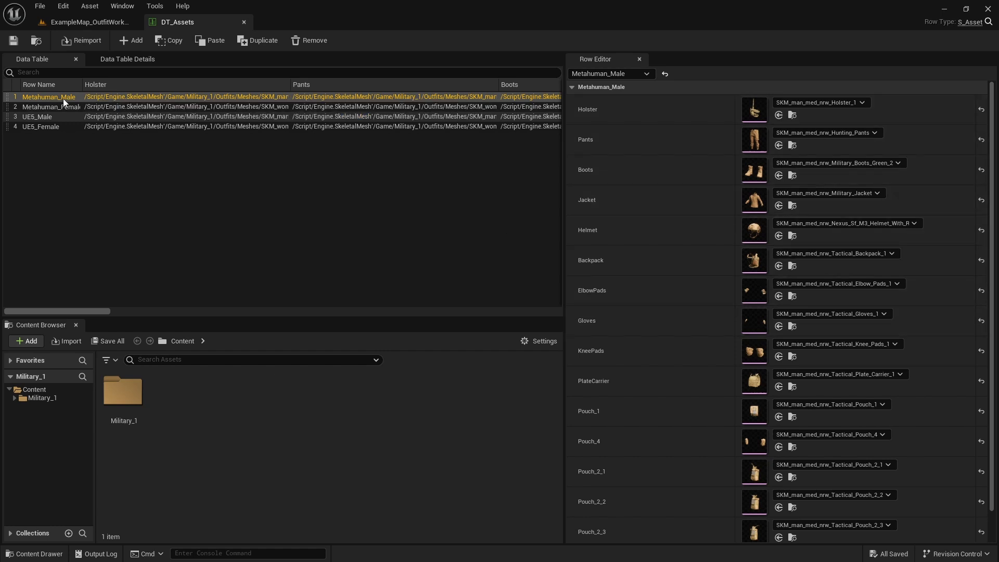
scroll(829, 242, down, 3)
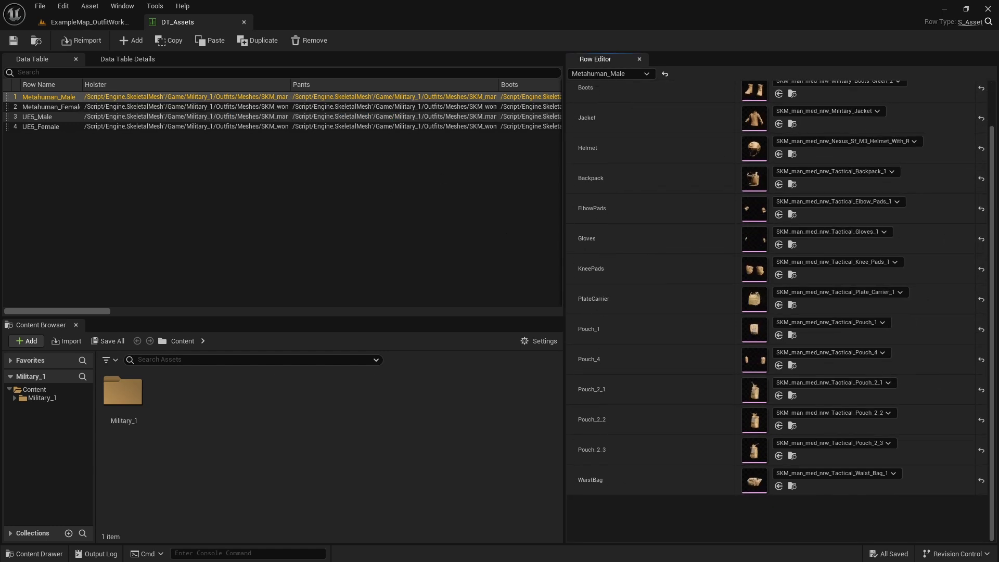
scroll(831, 235, up, 3)
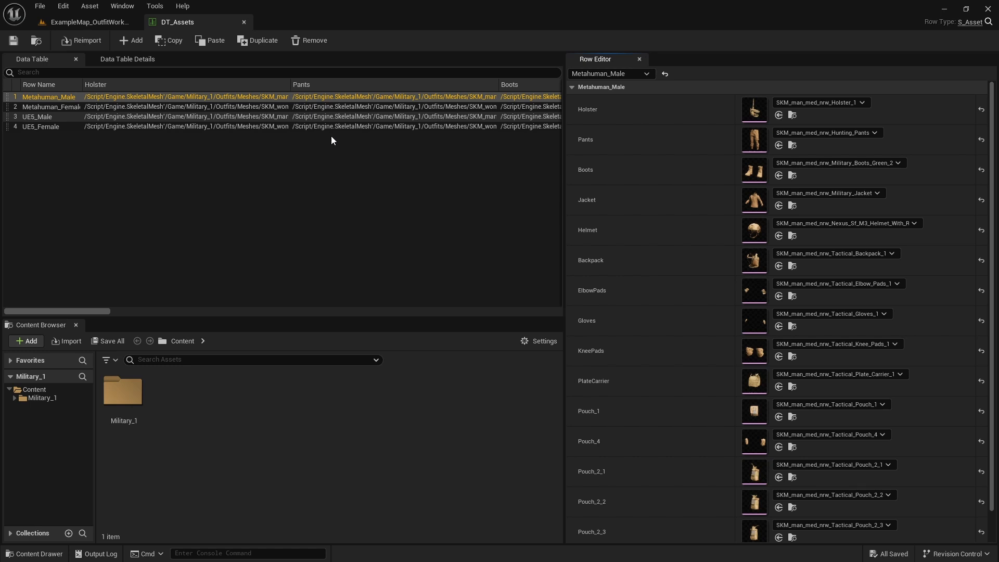
click(392, 162)
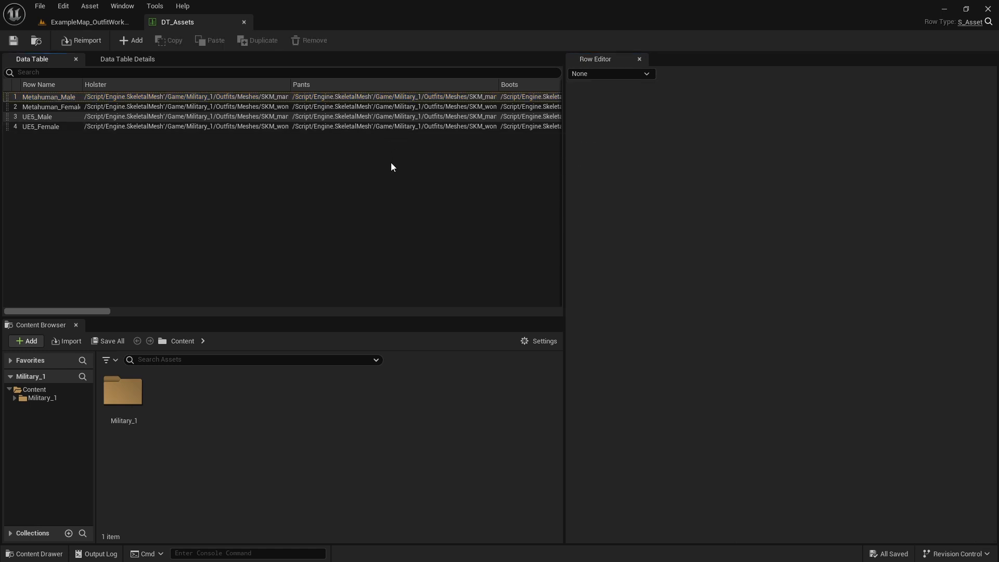
click(144, 98)
Step: Assign SKM_Pants from the NewMeshes folder to the Pants slot of the Metahuman_Male row
key(ctrl+space)
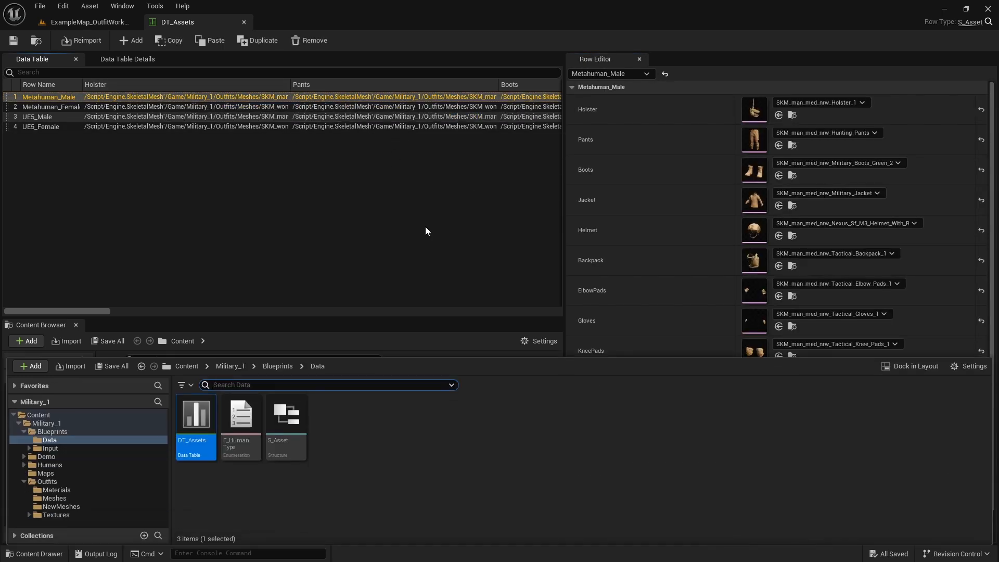
click(59, 504)
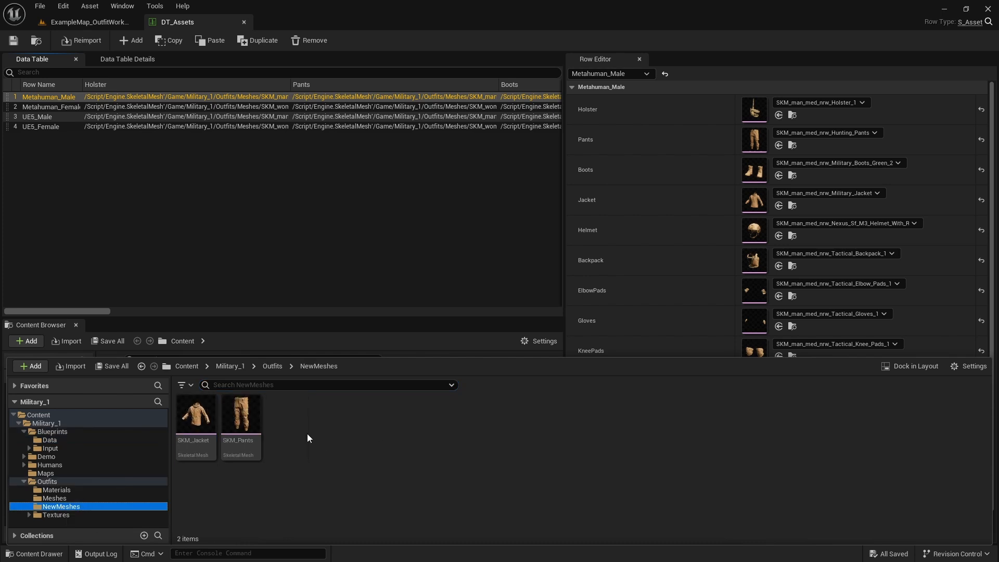
drag(241, 414, 753, 140)
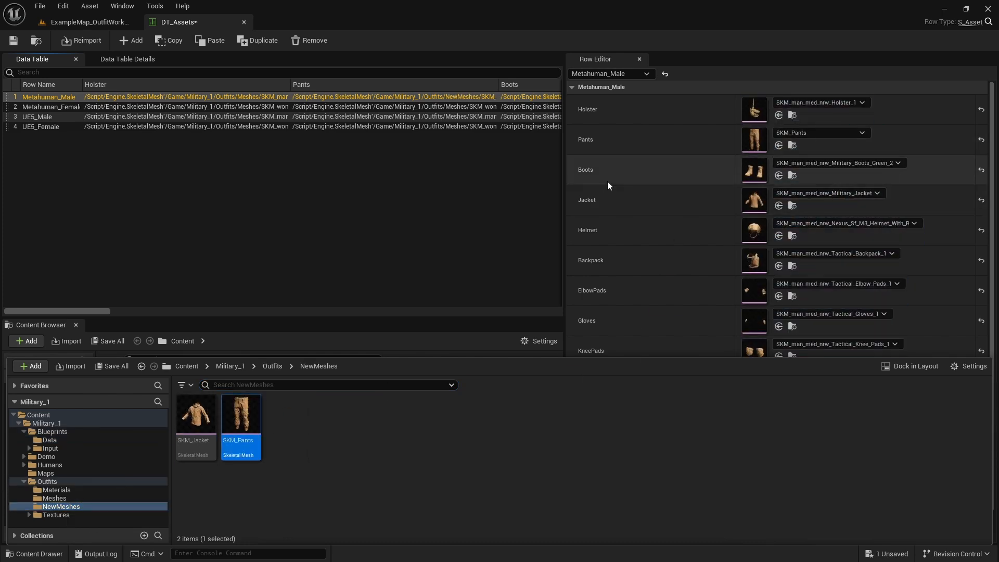
Step: Assign SKM_Jacket from the NewMeshes folder to the Jacket slot of the Metahuman_Male row, save the data table and return to the level
drag(197, 414, 757, 202)
click(13, 40)
click(90, 23)
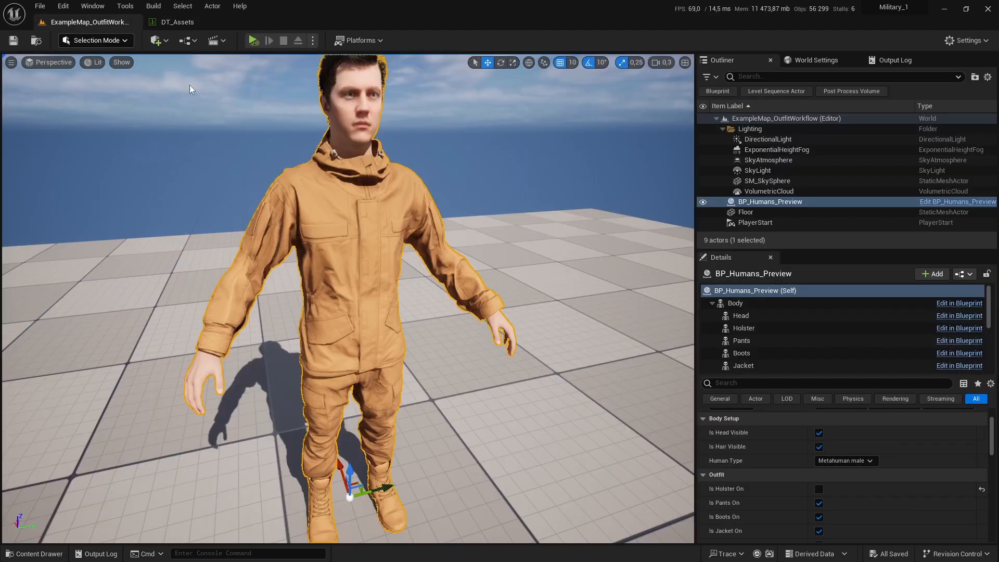
Step: Inspect the character's new jacket and pants from several angles in the level viewport
right_drag(191, 87, 198, 86)
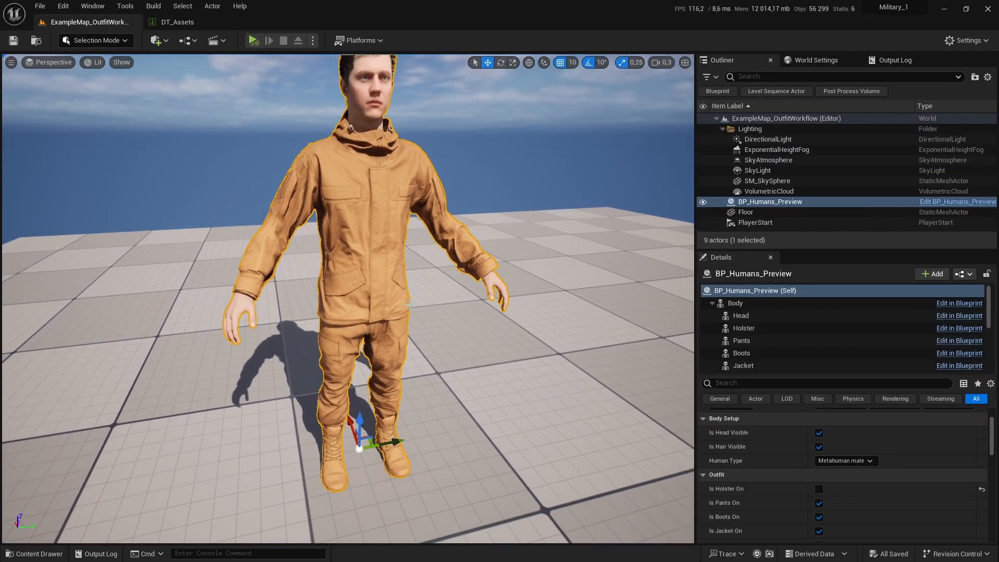
drag(394, 441, 402, 439)
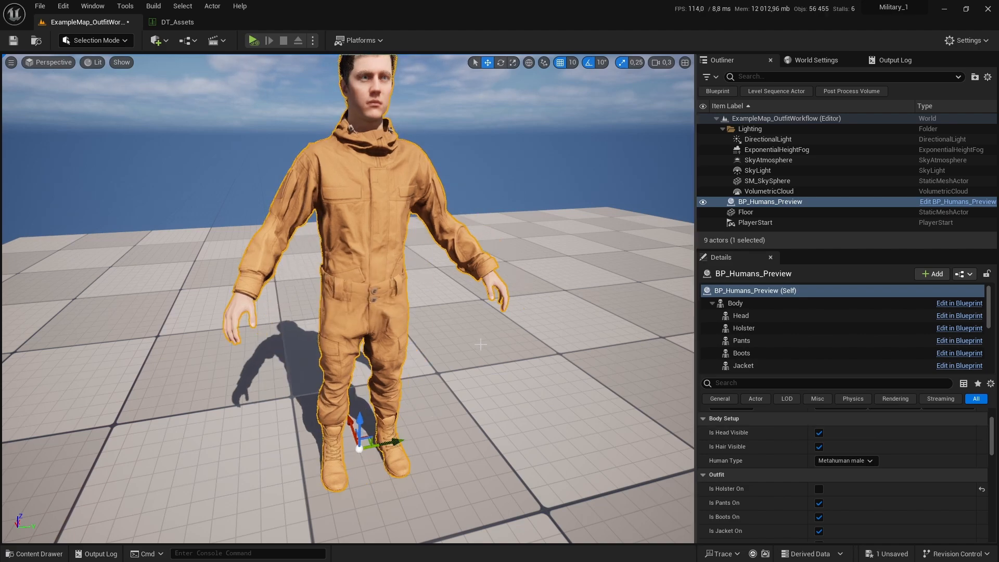
alt+drag(463, 343, 296, 312)
alt+right_drag(296, 313, 359, 317)
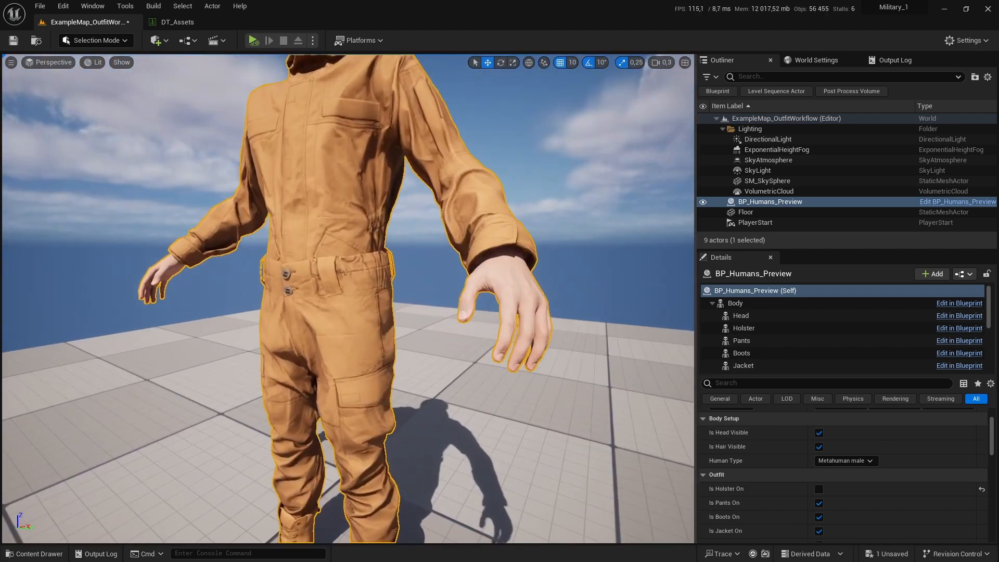
alt+drag(359, 318, 434, 332)
scroll(341, 332, down, 7)
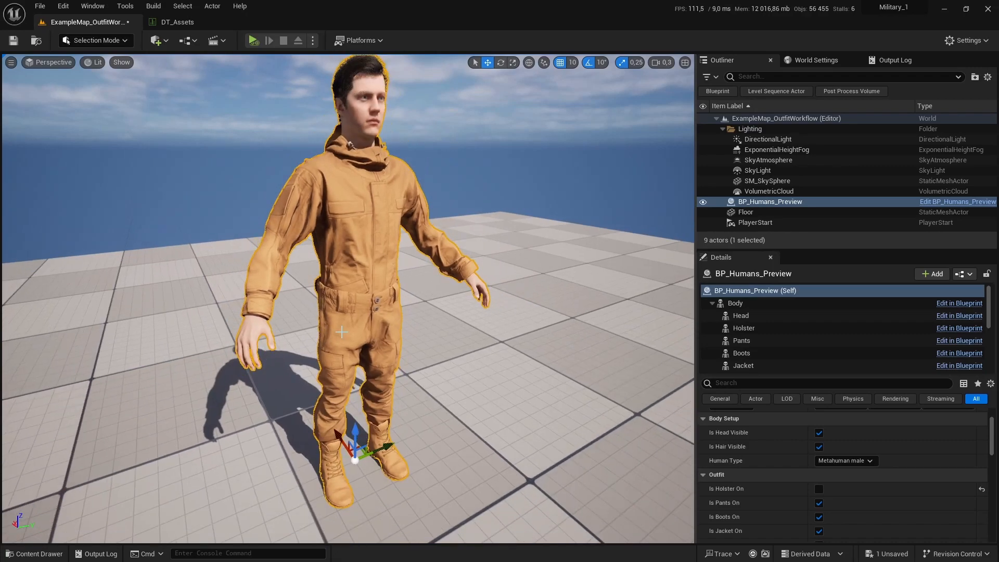
Step: Set the Body component's Anim to Play to MM_Walk_Fwd on BP_Humans_Preview
click(739, 304)
click(871, 448)
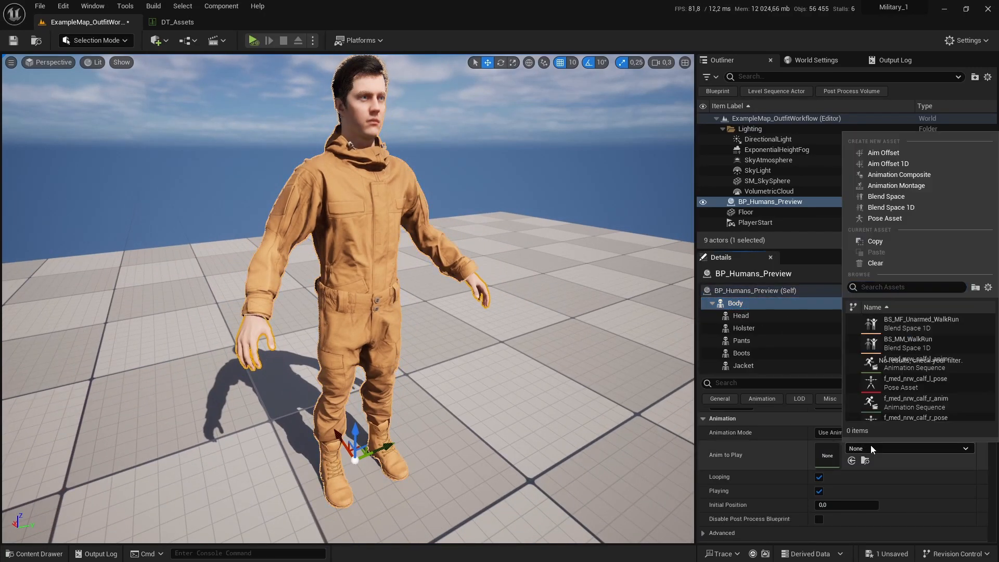
text(wa)
scroll(916, 389, down, 1)
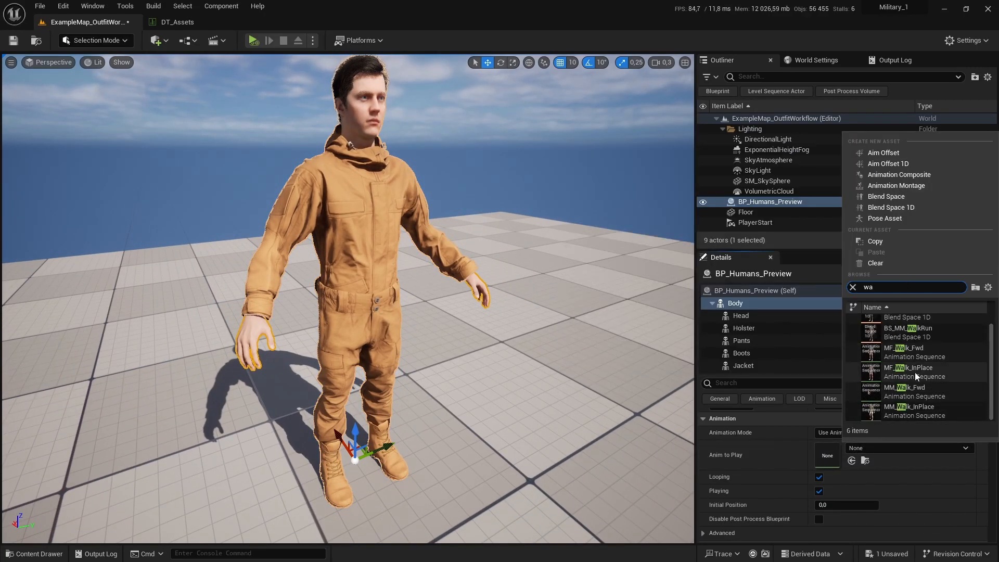
click(913, 395)
Step: Start Play in Editor and focus the view on the walking character
key(alt+p)
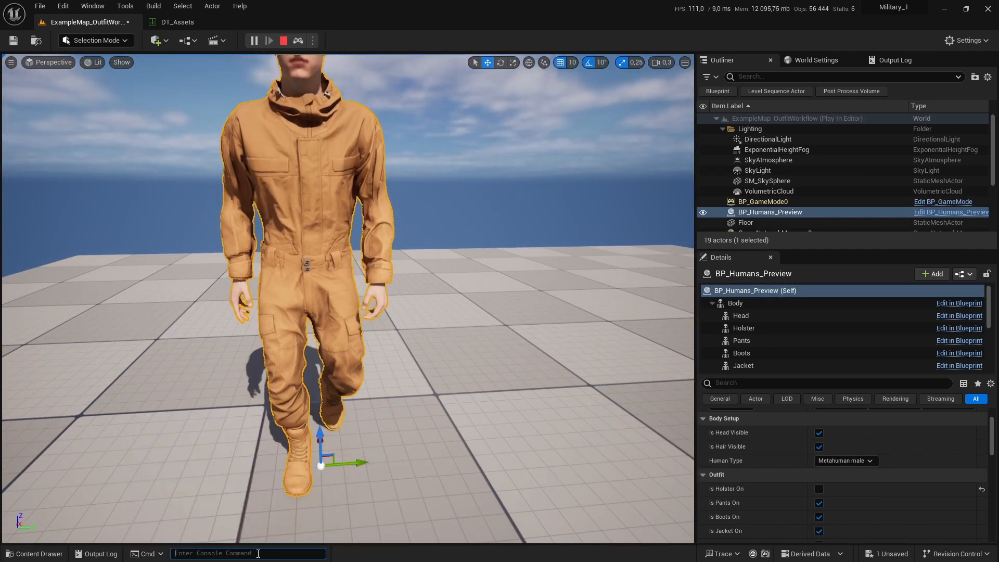
right_click(443, 307)
text(f)
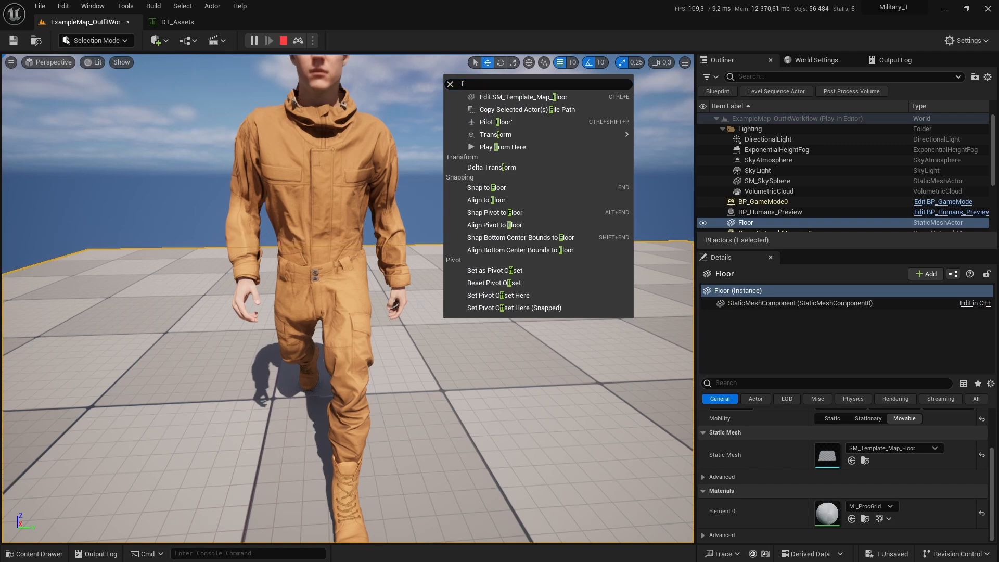
key(Escape)
key(f)
click(301, 261)
key(f)
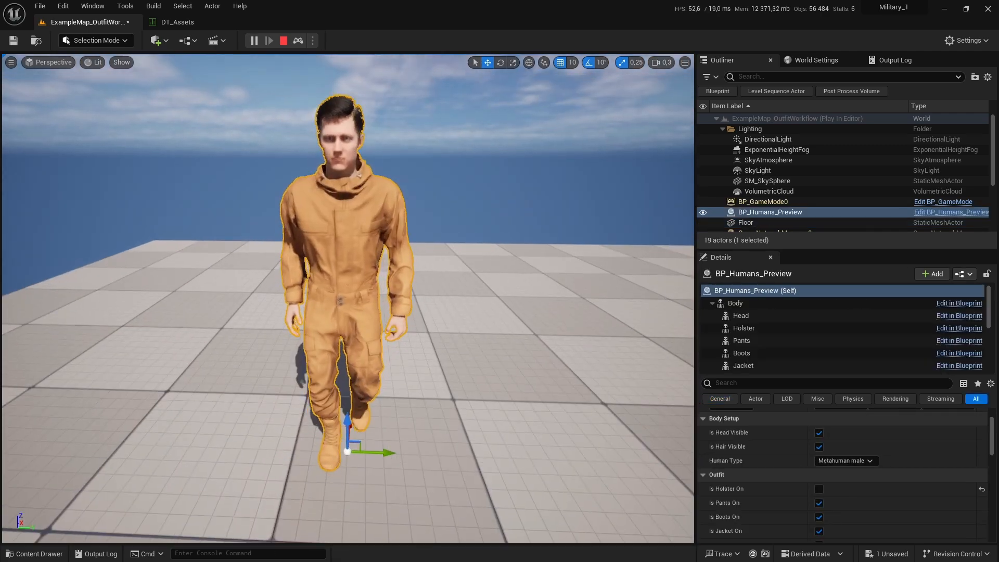
Step: Inspect the walking character's clothing deformation up close from several angles
alt+drag(483, 281, 401, 245)
scroll(484, 281, up, 3)
click(484, 281)
alt+drag(484, 281, 520, 293)
scroll(348, 291, up, 2)
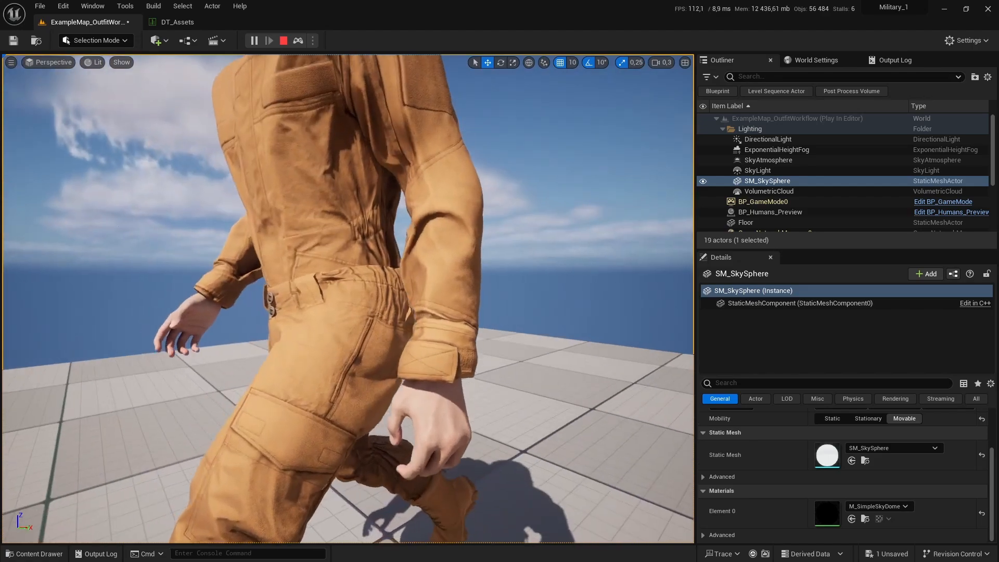
alt+drag(294, 316, 179, 297)
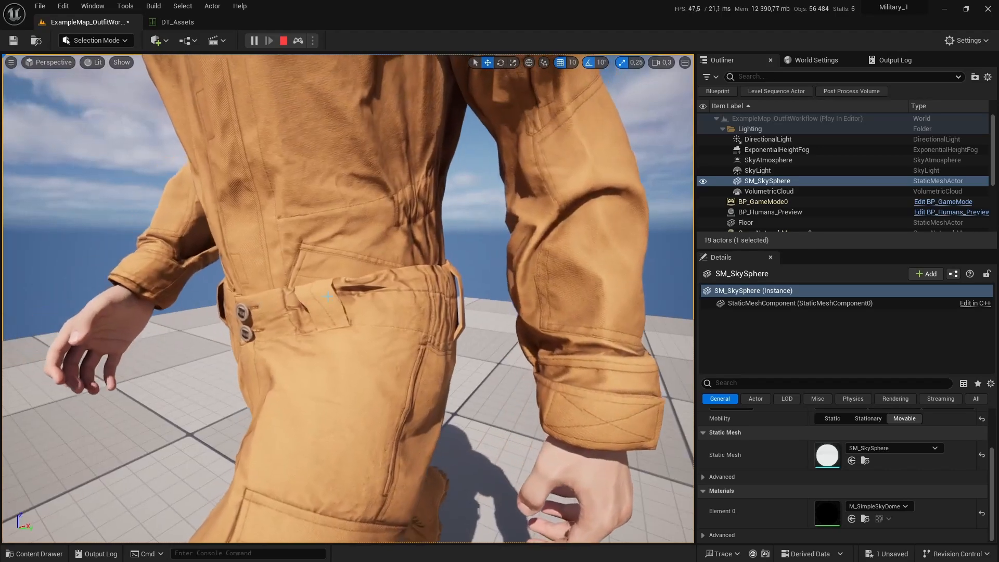
alt+drag(327, 297, 406, 354)
scroll(408, 348, down, 5)
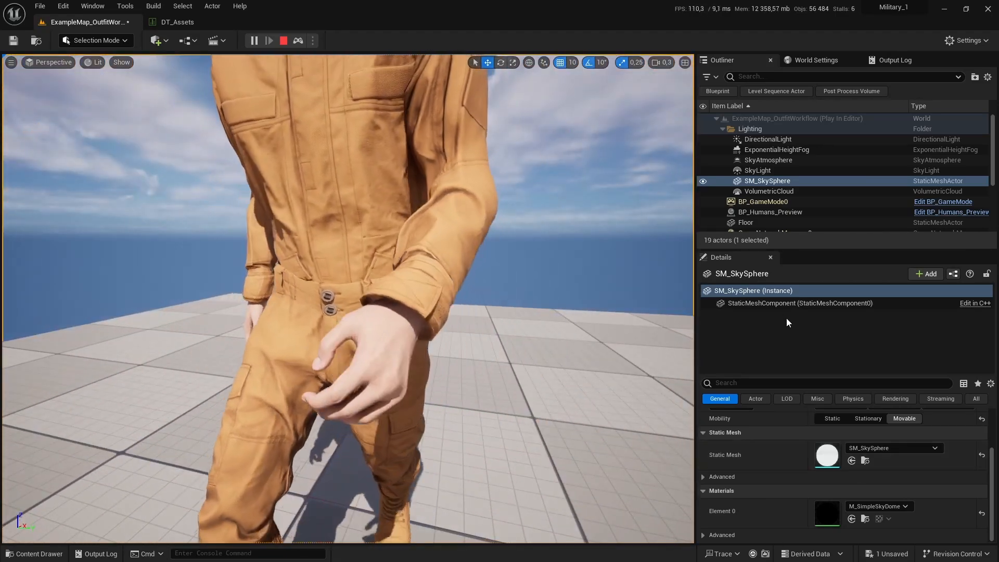
scroll(775, 202, down, 3)
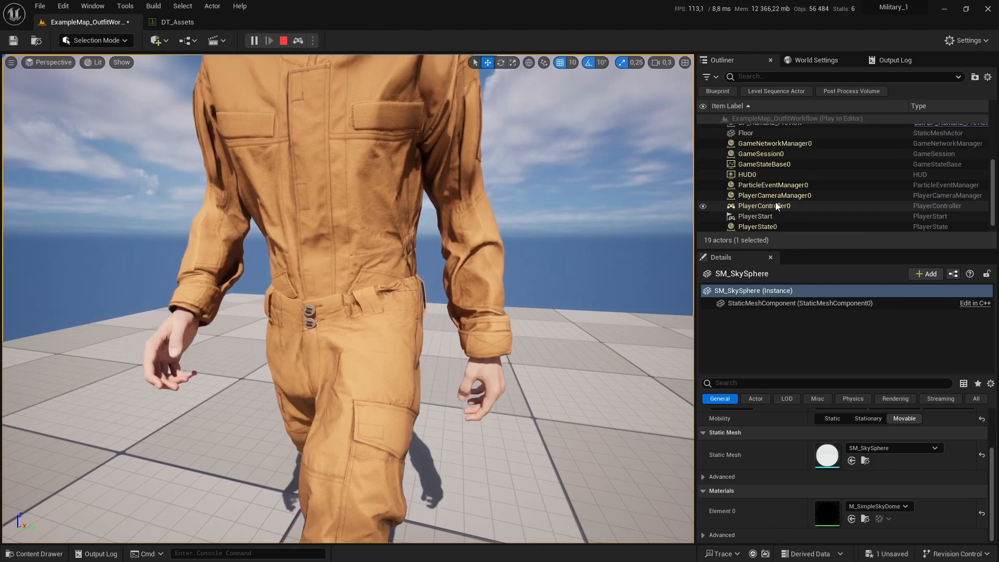
scroll(776, 206, up, 3)
Step: Switch the Body component's Anim to Play to MM_Run_Fwd while the game is running
click(772, 206)
click(742, 304)
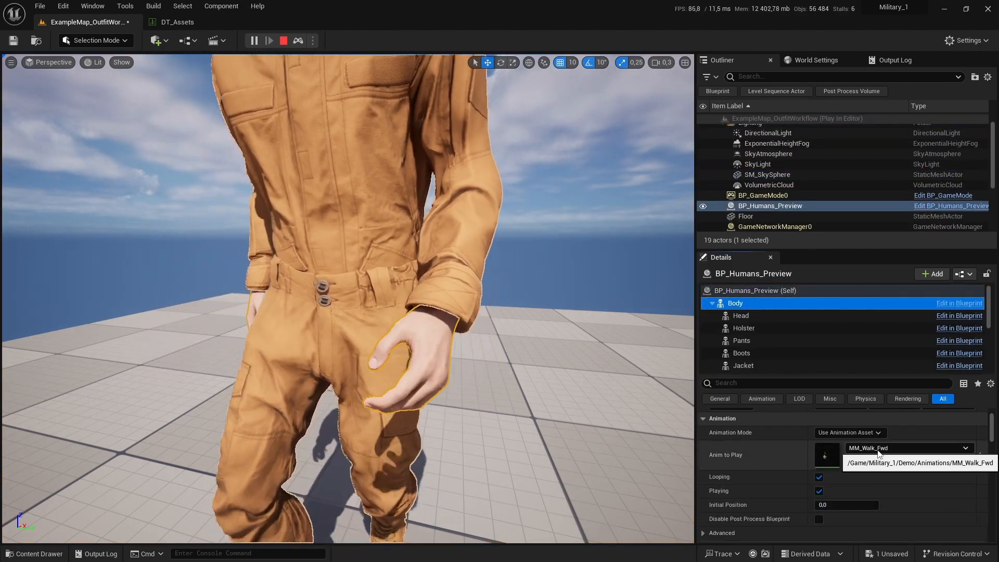
click(884, 448)
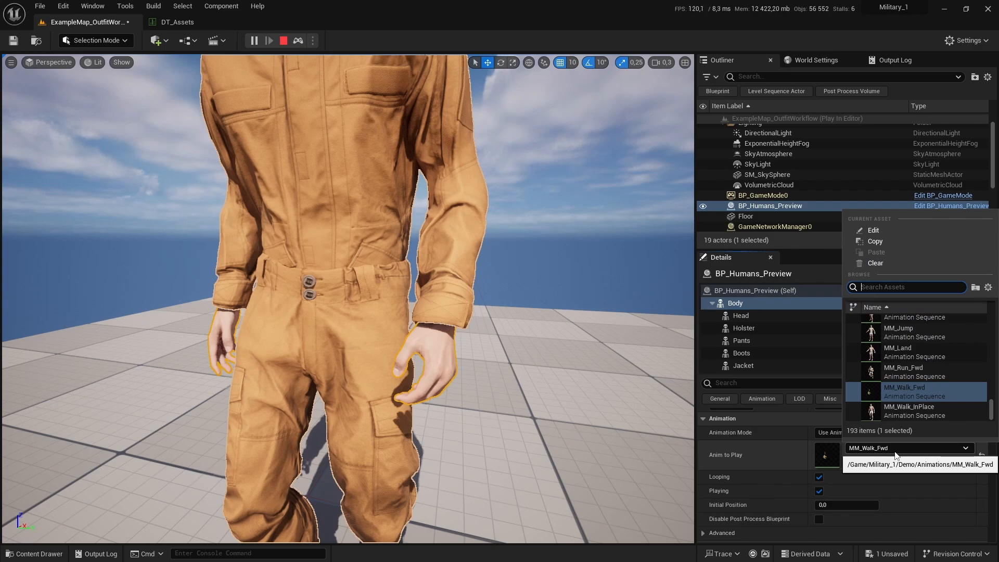
text(run)
click(914, 382)
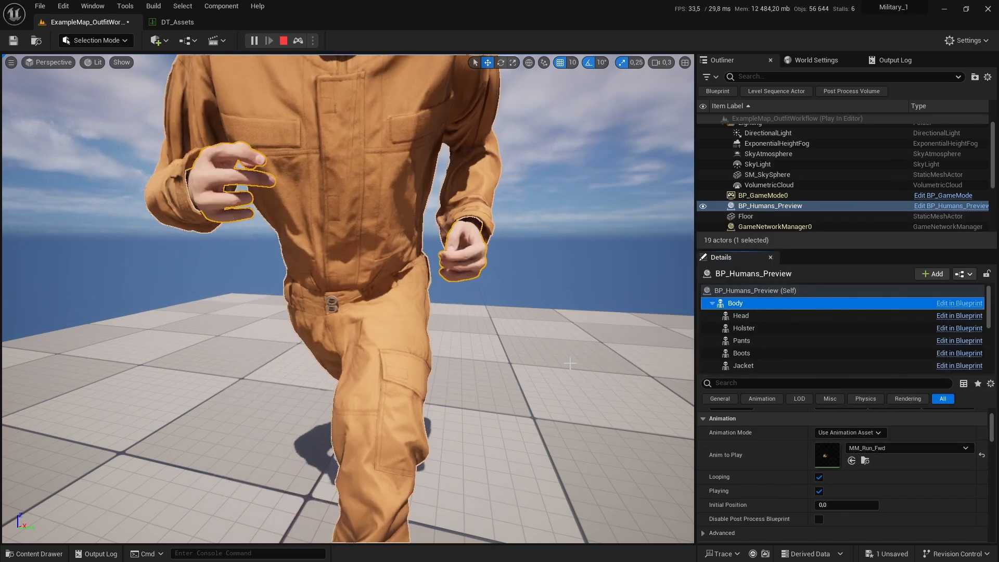
Step: Inspect the running character's outfit in wireframe, lighting-only, detail lighting and lit view modes
alt+drag(485, 379, 411, 316)
key(alt+2)
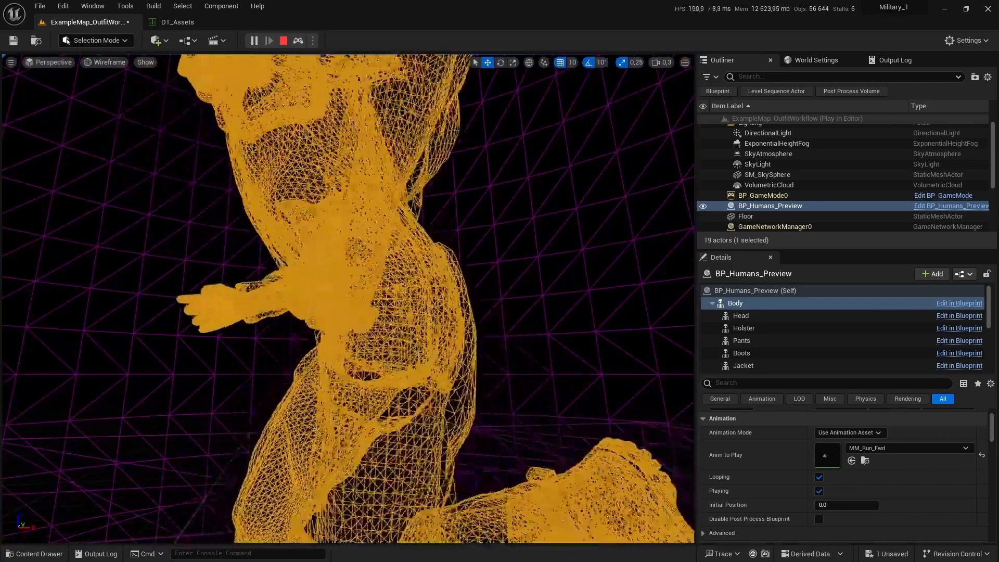
key(alt+3)
key(alt+4)
key(alt+6)
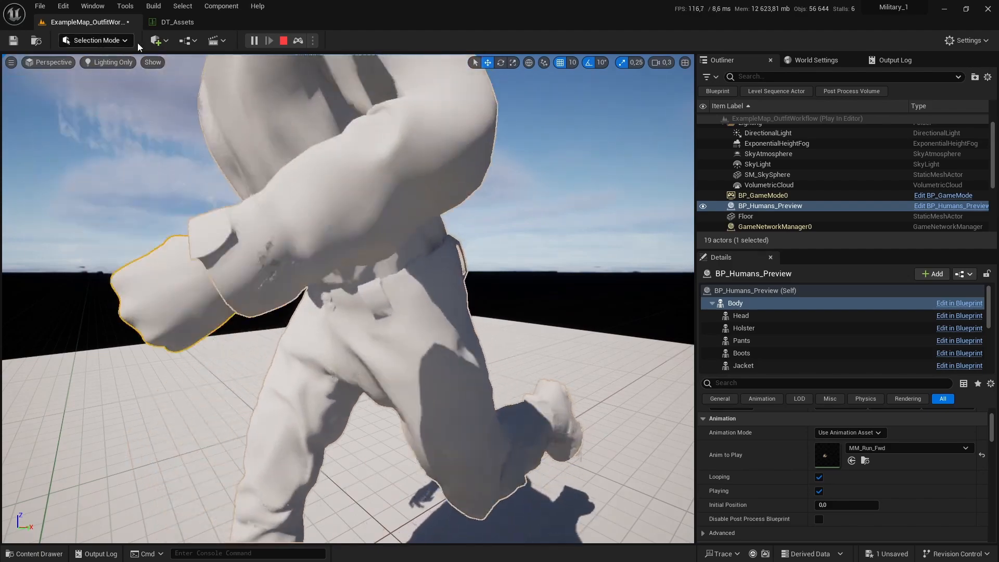
right_drag(313, 167, 359, 173)
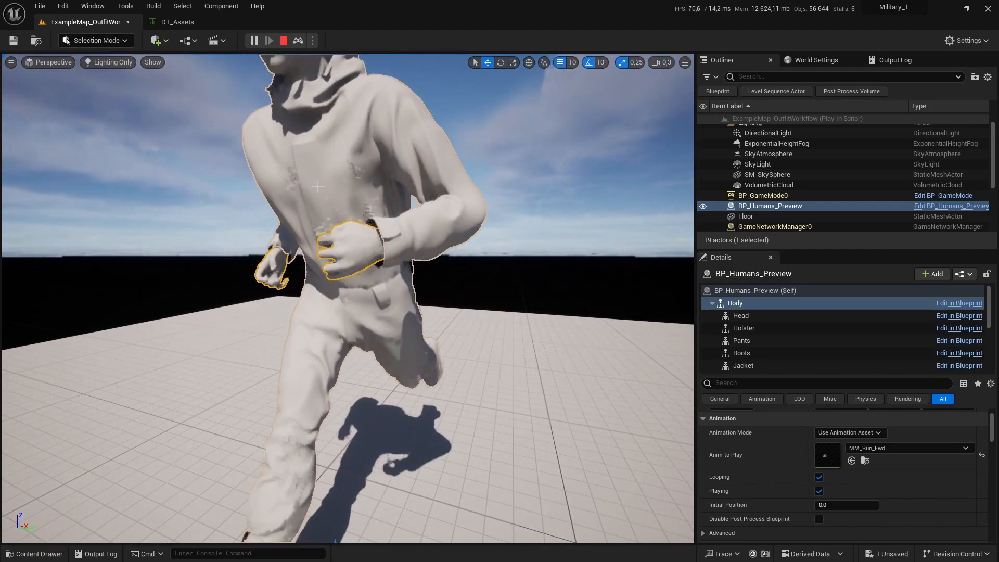
click(331, 141)
key(alt+4)
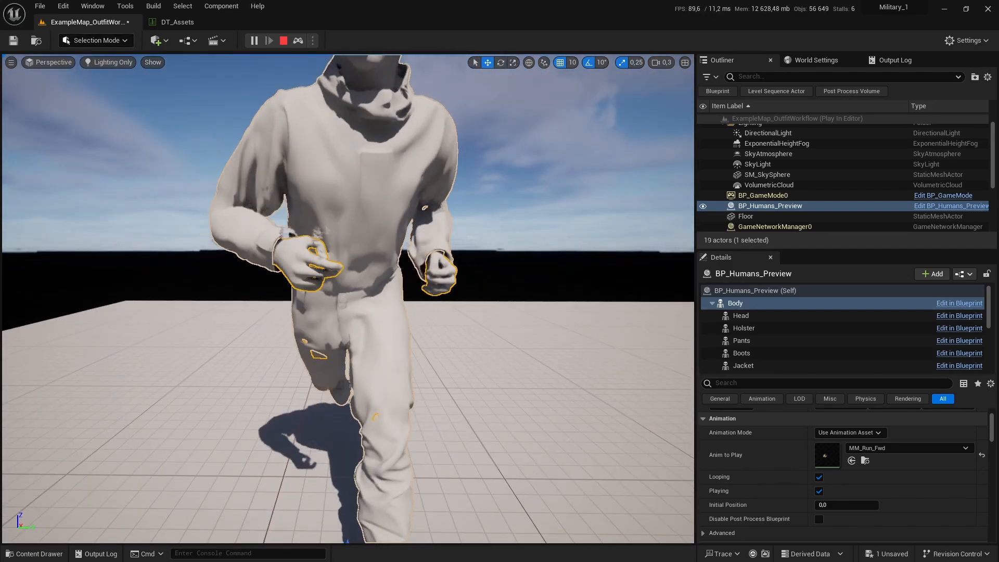
key(alt+6)
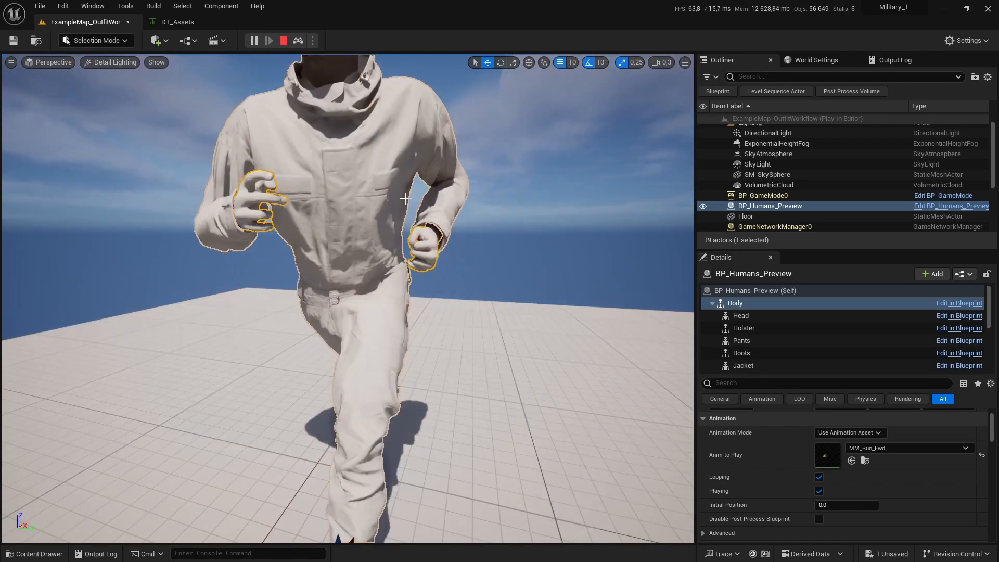
key(alt+4)
mouse_move(333, 219)
alt+mouse_down()
mouse_move(448, 245)
mouse_move(608, 210)
mouse_move(333, 229)
alt+mouse_up()
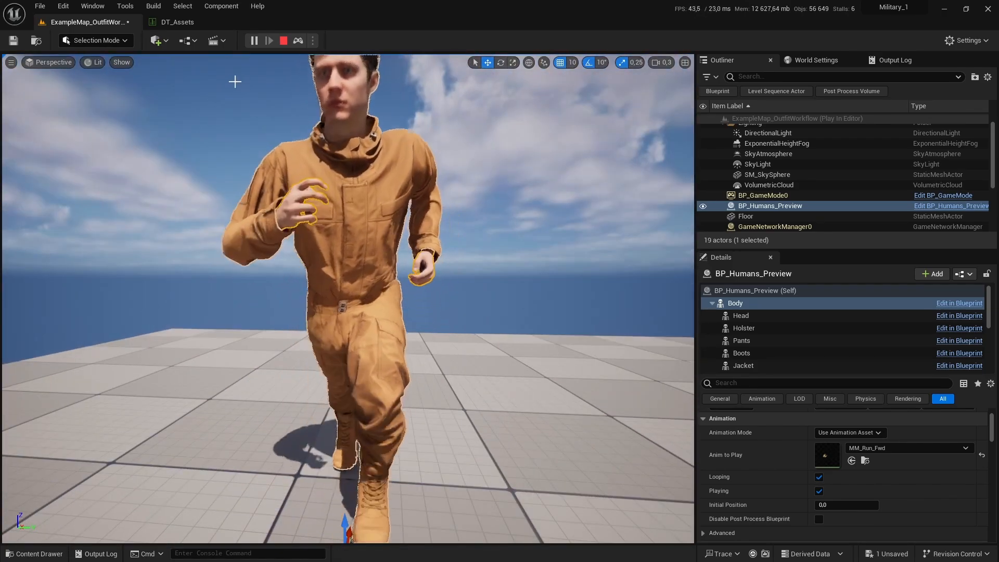
Step: Stop Play in Editor and inspect the character again in the level viewport
click(284, 40)
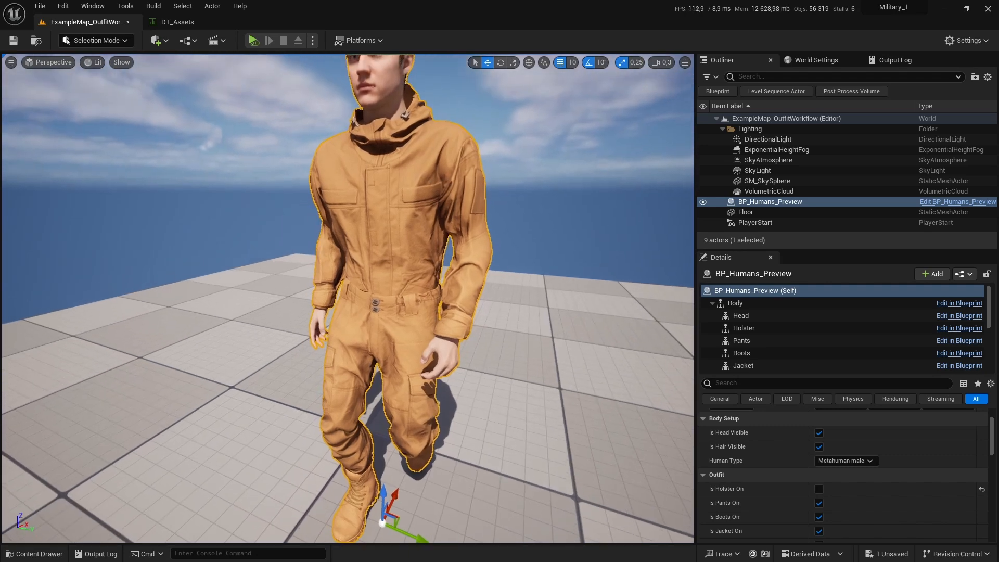
right_drag(391, 174, 403, 169)
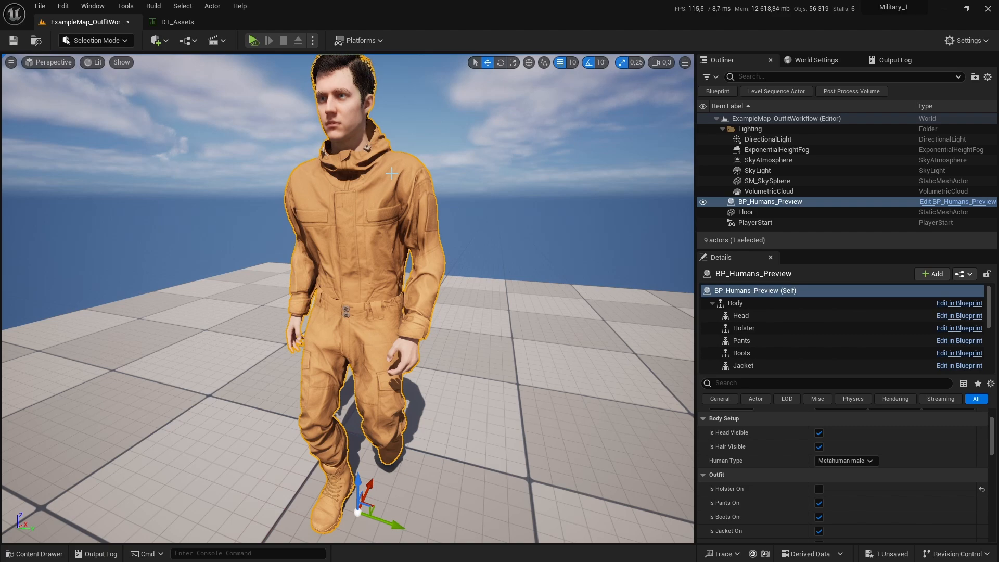
key(ctrl+space)
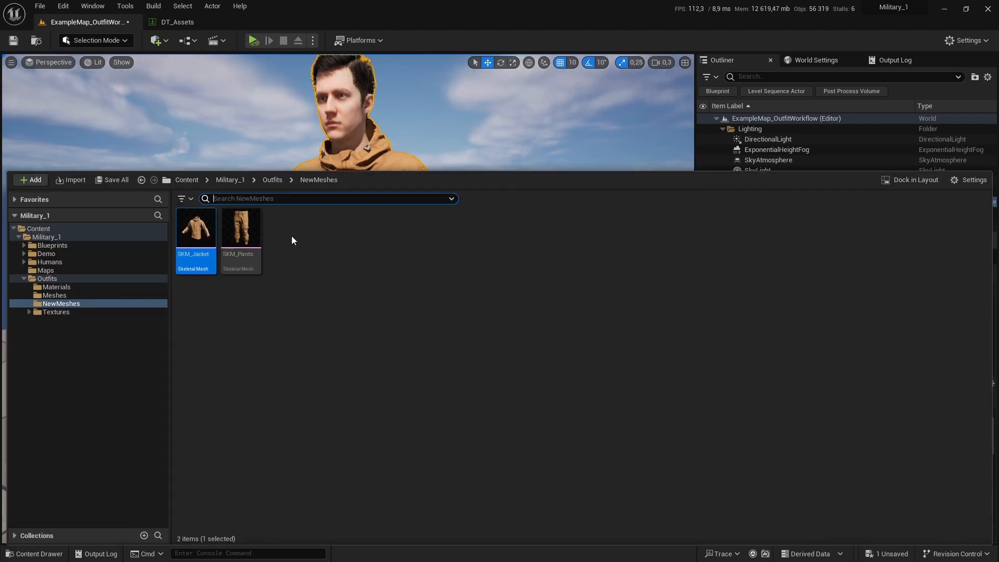
click(359, 127)
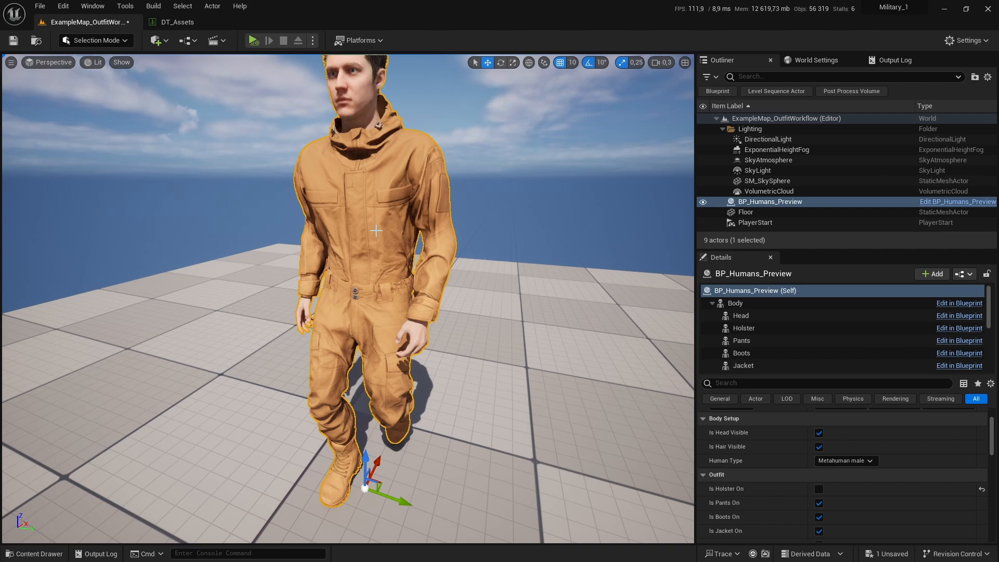
middle_drag(401, 228, 397, 215)
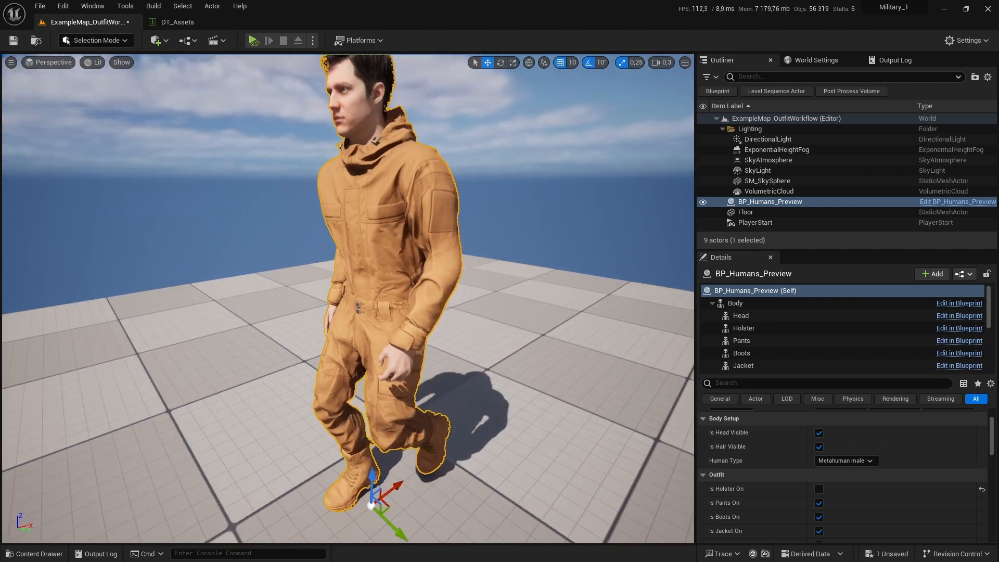
Step: Switch to Blender and frame the character's waist in front orthographic view
key(alt+Tab)
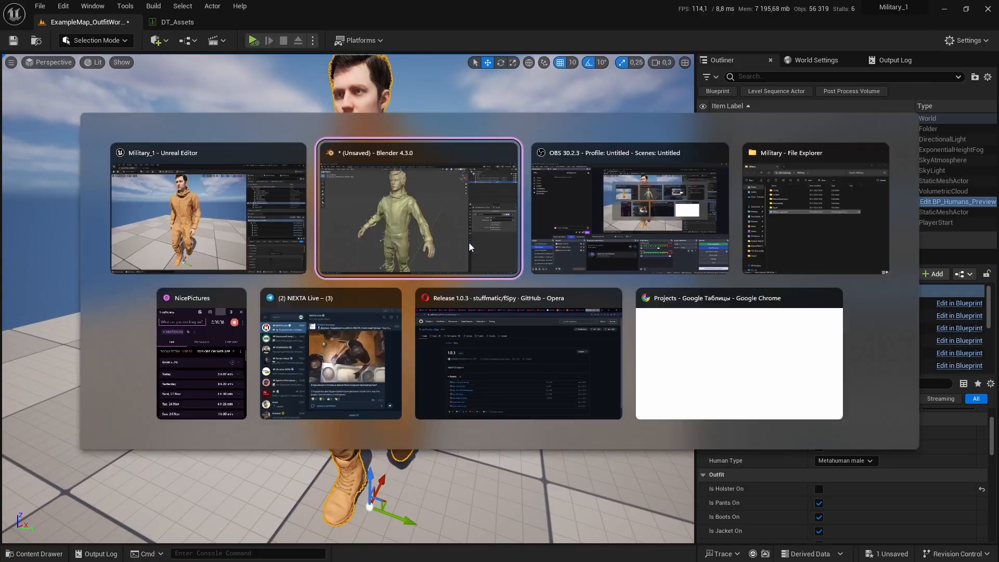
scroll(413, 351, down, 5)
shift+middle_drag(414, 350, 363, 251)
scroll(383, 281, up, 2)
key(KP_1)
scroll(352, 285, up, 2)
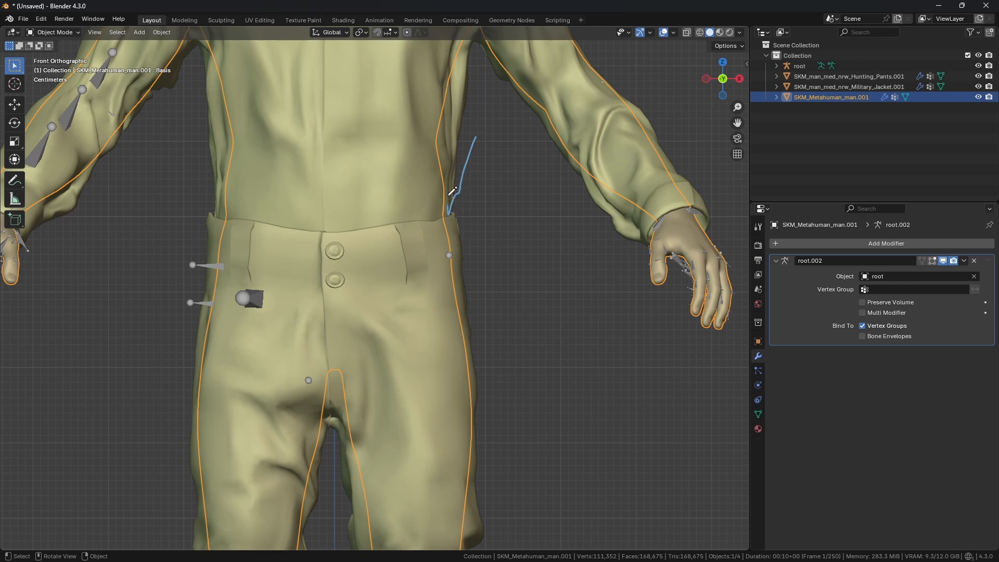
Step: Inspect the jacket mesh where it meets the pants, toggling edit mode and wireframe display
click(410, 260)
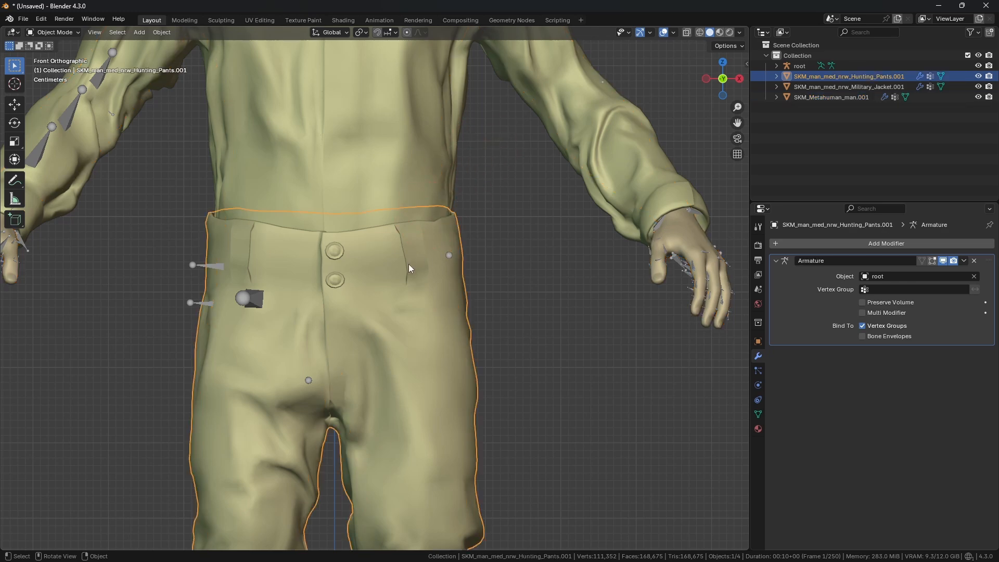
click(366, 209)
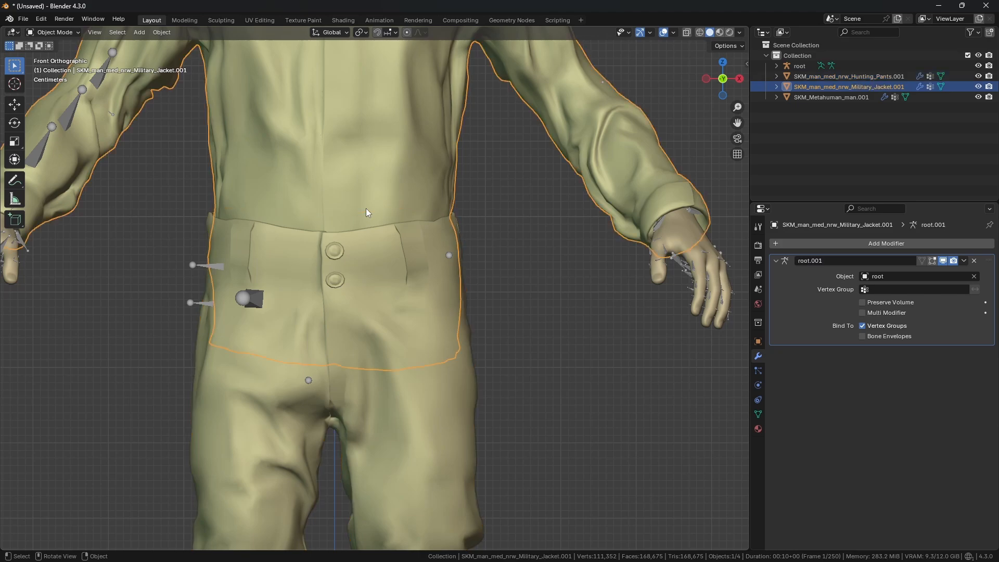
scroll(366, 208, up, 1)
scroll(370, 219, up, 1)
key(Tab)
shift+middle_drag(369, 218, 386, 260)
scroll(376, 255, down, 1)
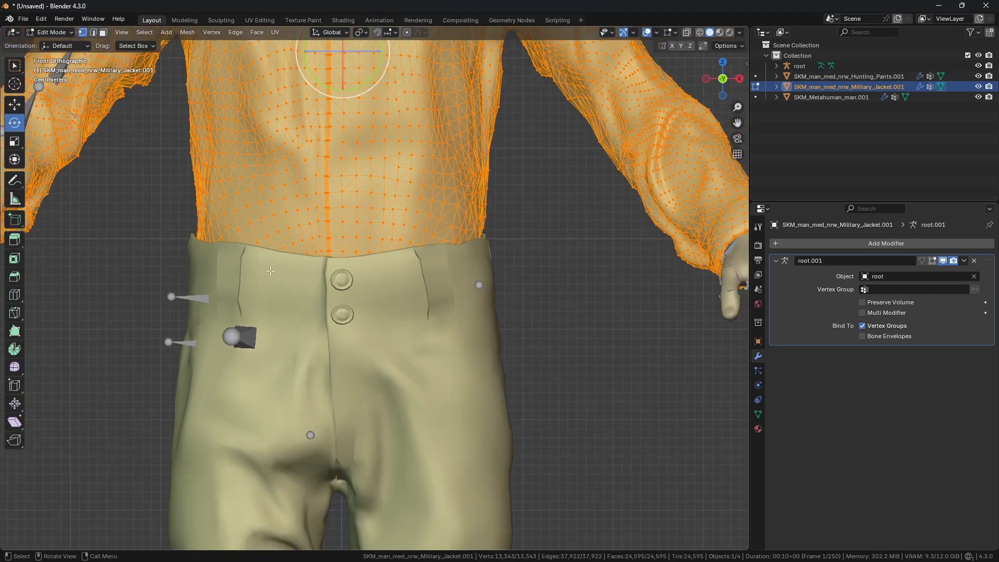
key(shift+z)
scroll(266, 320, down, 2)
key(shift+z)
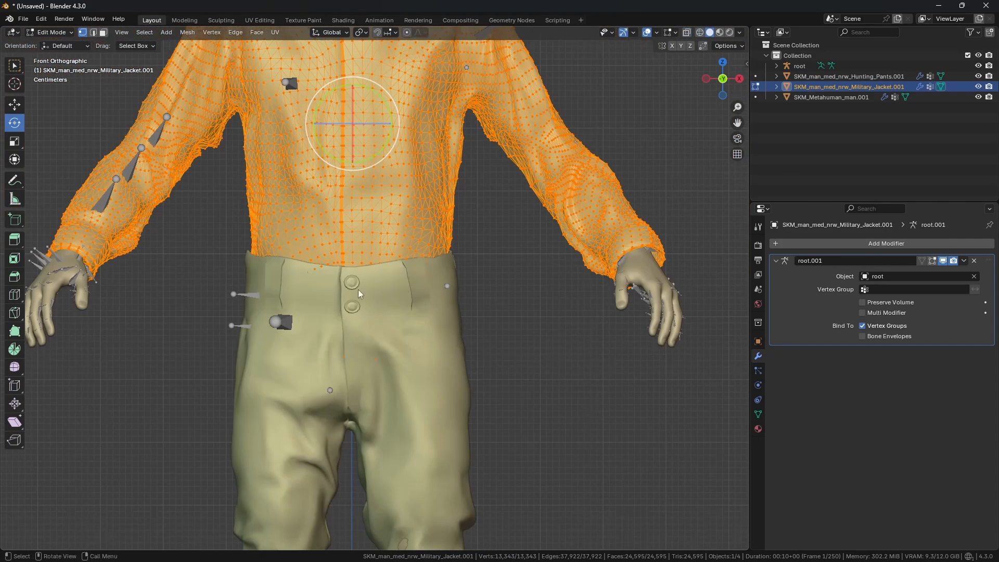
key(Tab)
scroll(409, 252, up, 1)
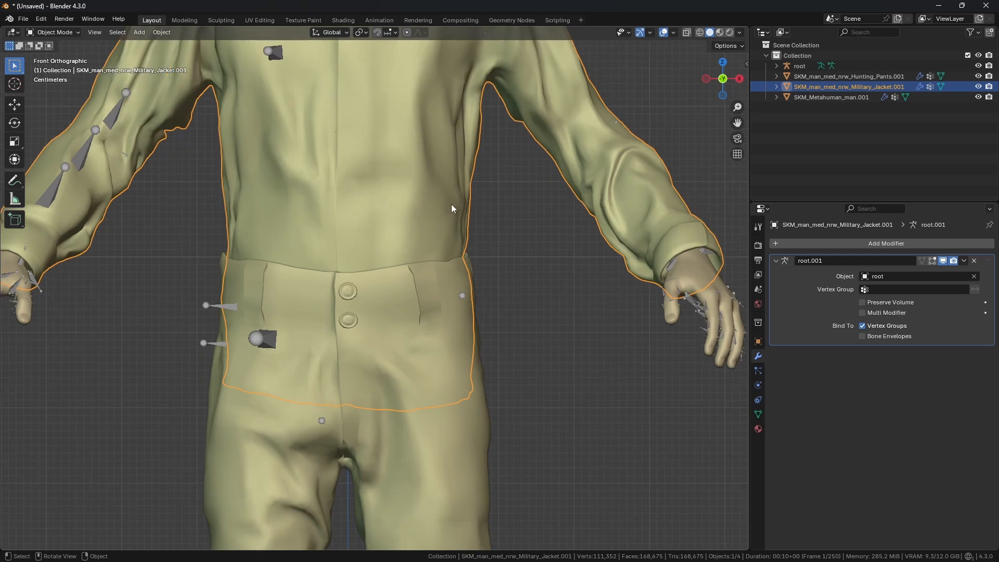
Step: Enter edit mode on the jacket, select the hem faces hidden inside the pants, and delete those faces
click(57, 32)
click(58, 46)
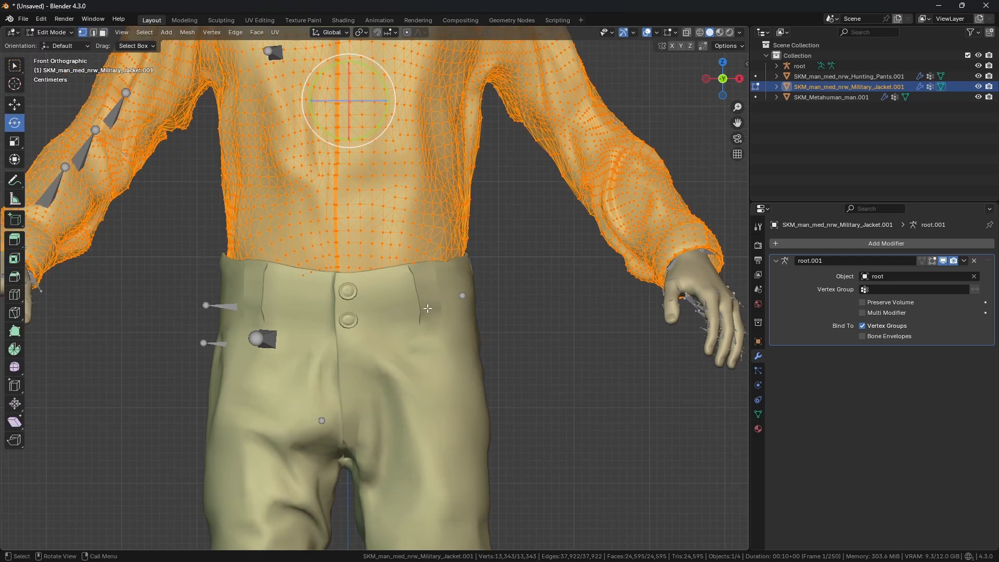
click(14, 66)
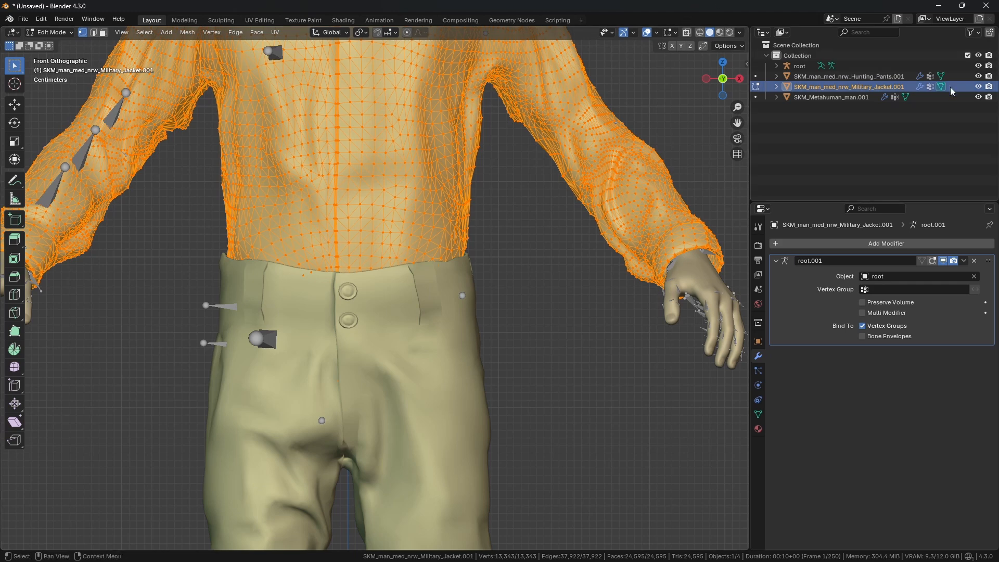
click(978, 77)
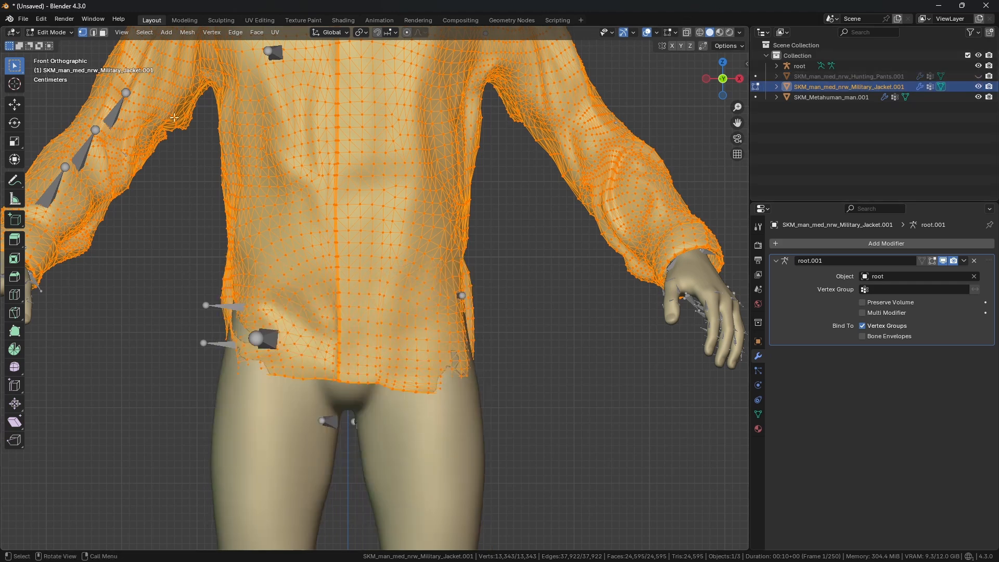
click(144, 33)
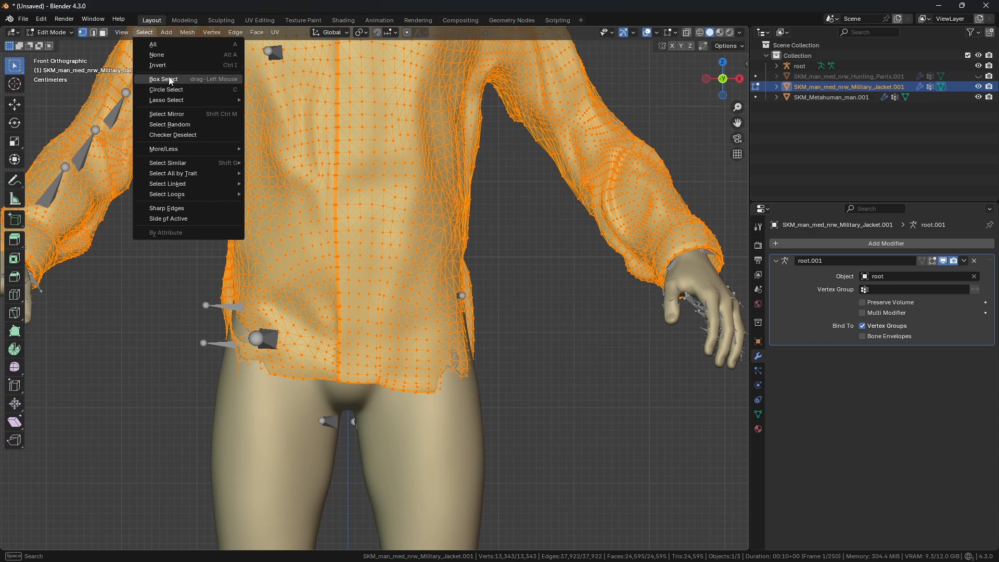
click(171, 54)
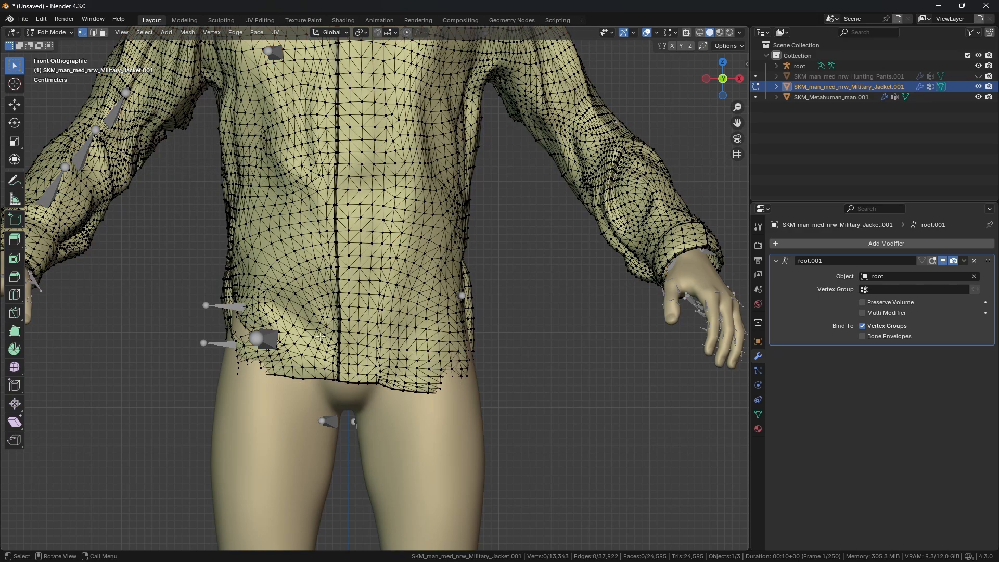
click(686, 32)
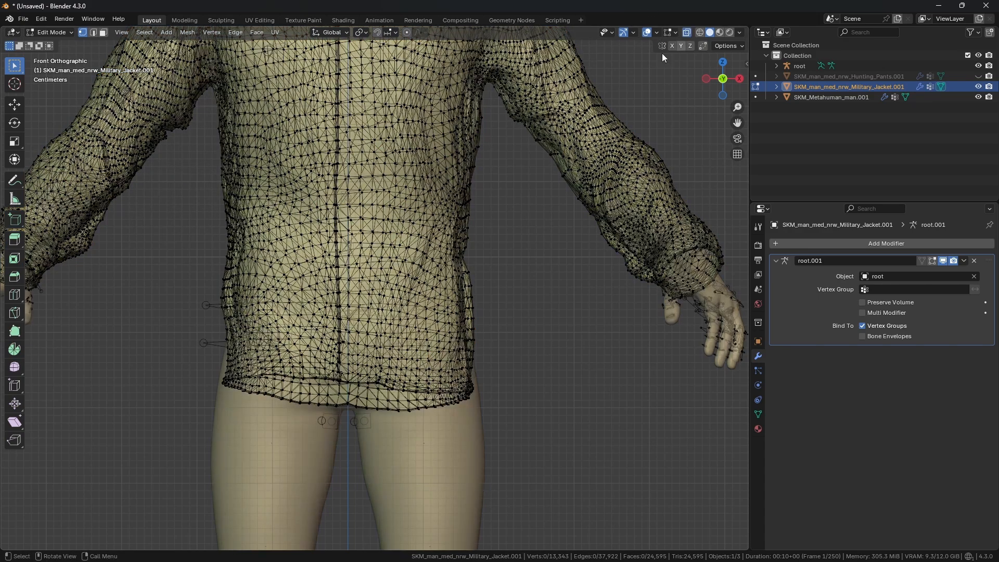
drag(165, 309, 562, 463)
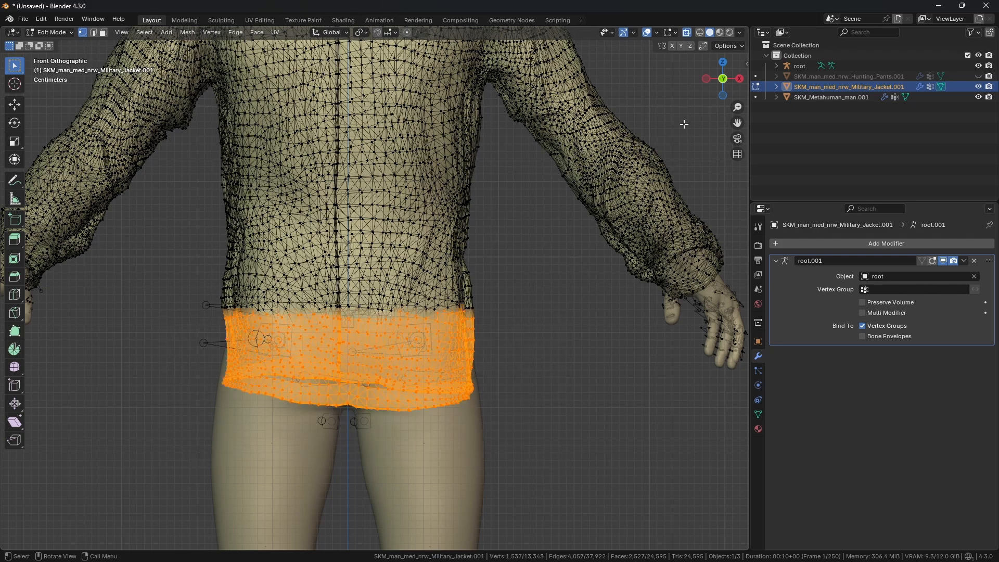
click(979, 76)
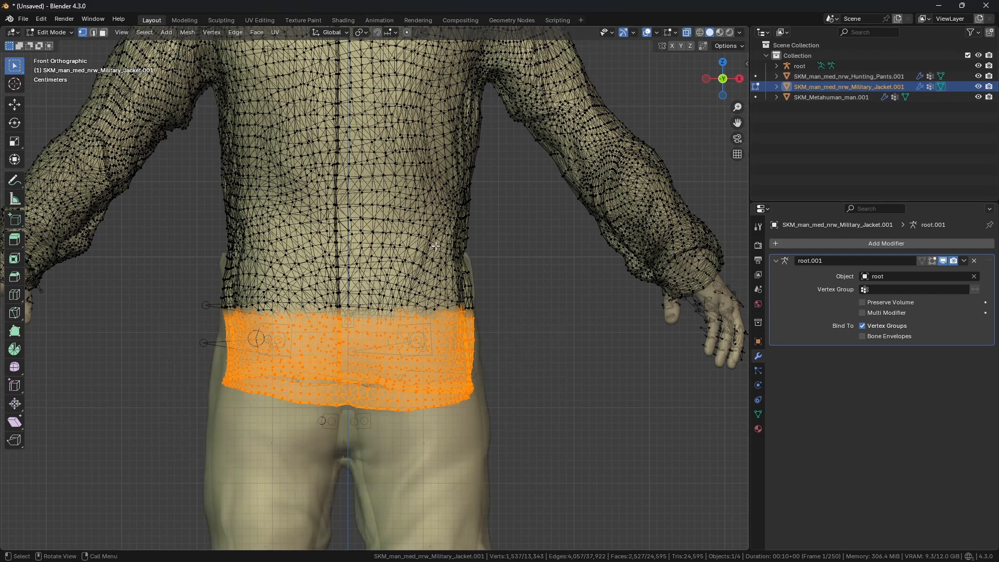
middle_drag(442, 247, 423, 253)
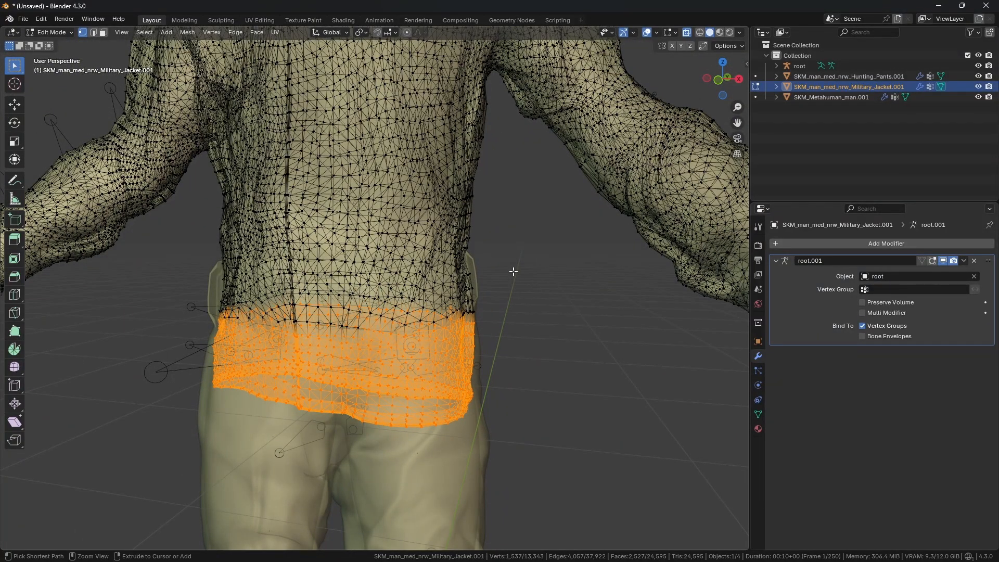
key(ctrl+KP_Add)
key(ctrl+KP_Add)
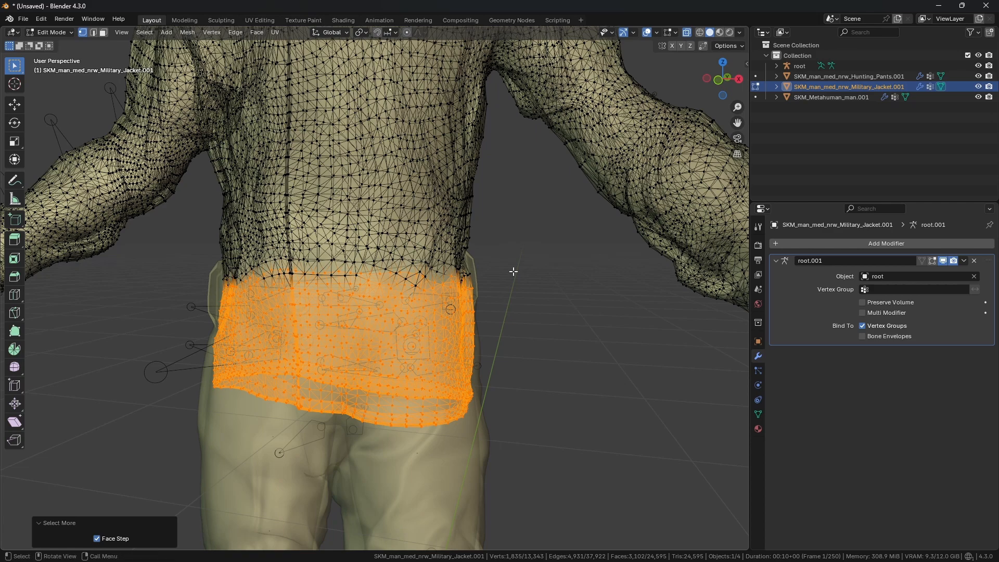
click(687, 32)
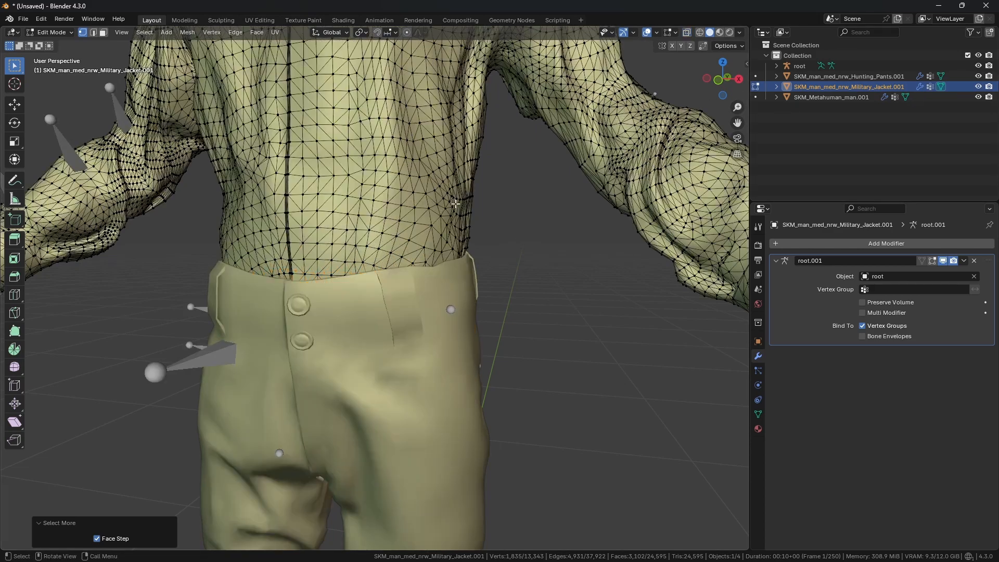
scroll(320, 368, up, 5)
middle_drag(254, 375, 363, 310)
middle_drag(285, 270, 333, 281)
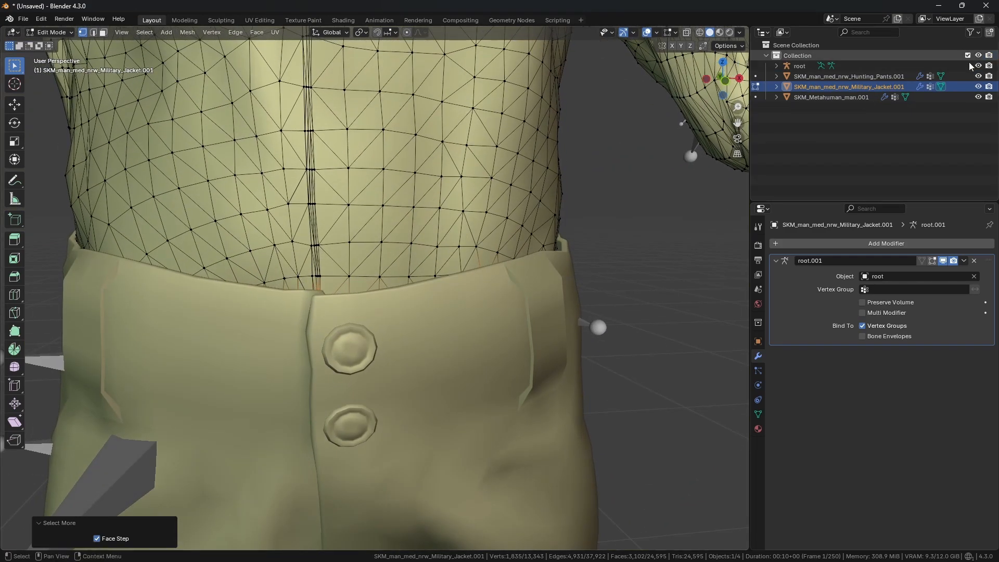
click(978, 76)
middle_drag(341, 249, 364, 256)
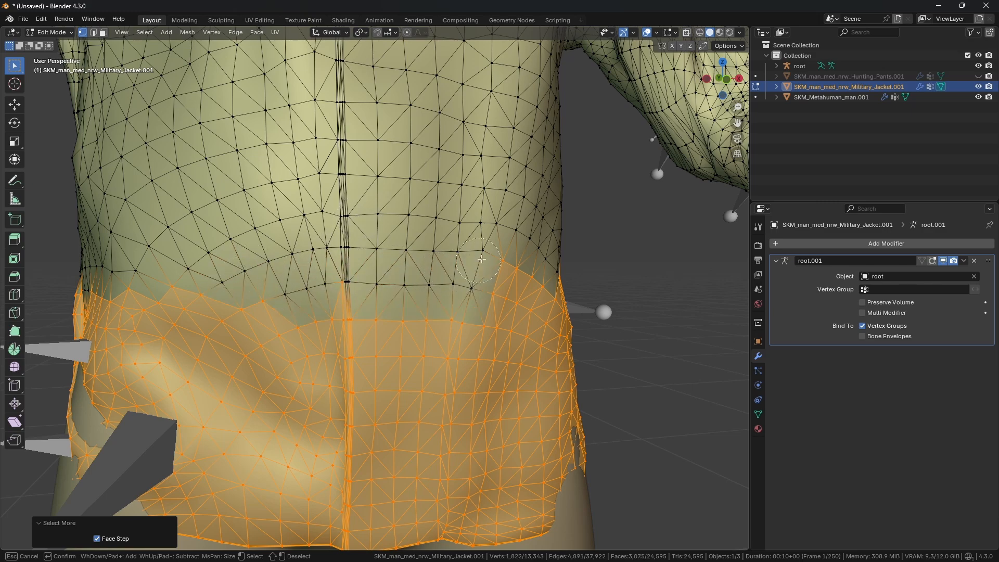
shift+click(501, 253)
right_click(502, 252)
middle_drag(501, 252, 359, 242)
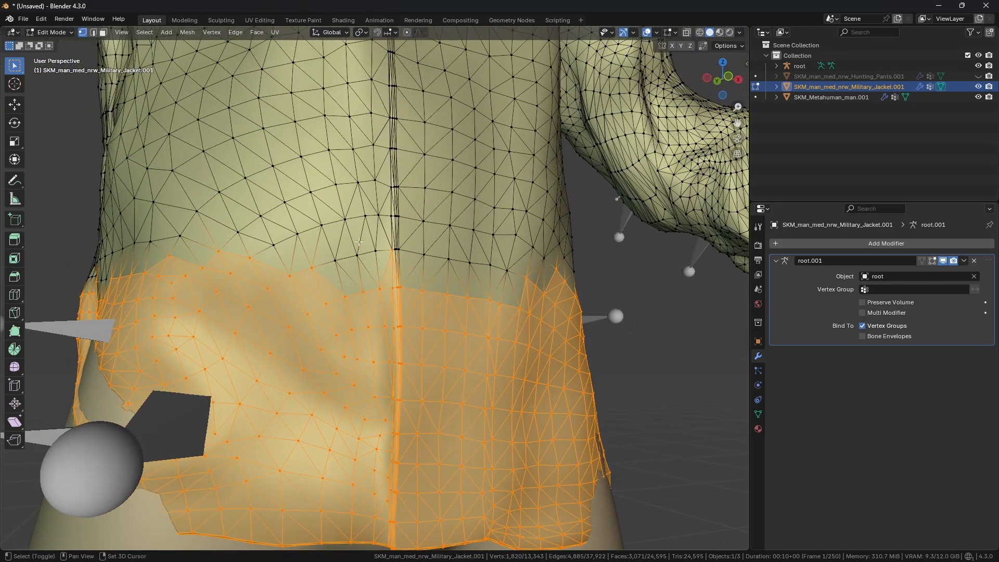
key(shift+z)
key(c)
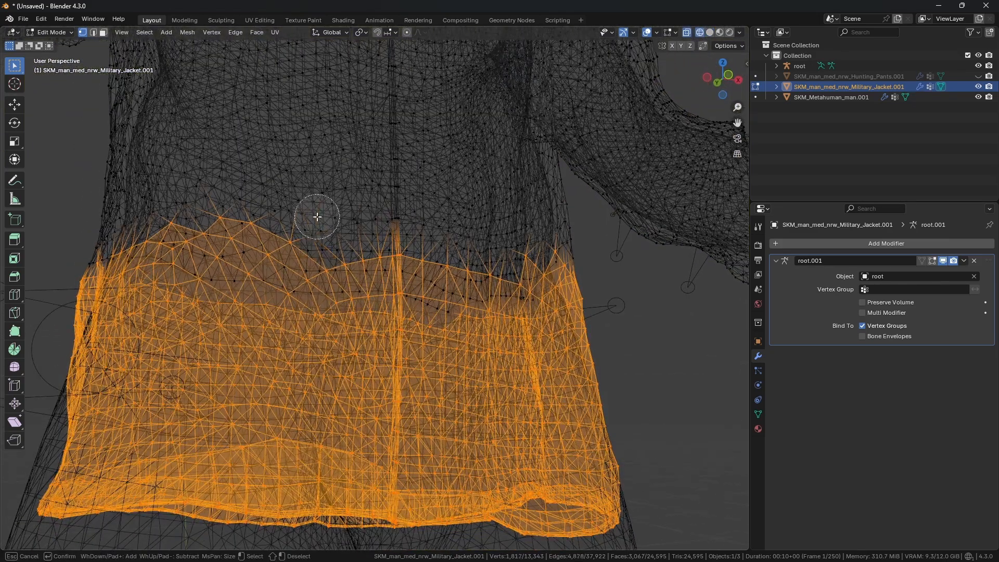
right_click(398, 218)
middle_drag(398, 219, 448, 211)
mouse_move(279, 220)
middle_down()
mouse_move(375, 216)
mouse_move(296, 229)
mouse_move(298, 242)
mouse_move(397, 252)
mouse_move(327, 241)
mouse_move(357, 250)
mouse_move(340, 249)
middle_up()
key(shift+z)
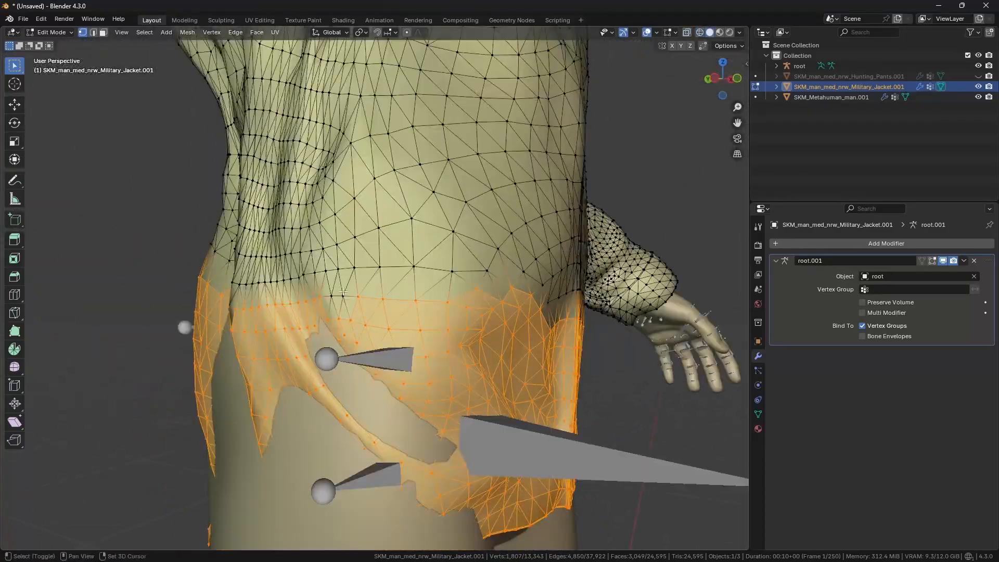
shift+drag(356, 308, 357, 309)
key(shift+z)
key(shift+z)
middle_drag(481, 275, 421, 305)
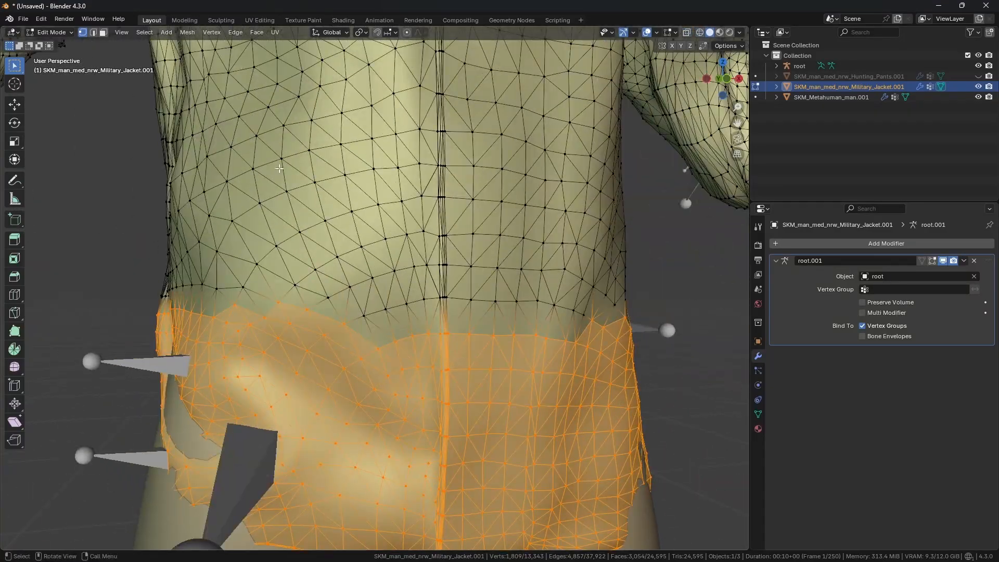
middle_drag(372, 267, 381, 204)
scroll(382, 204, down, 1)
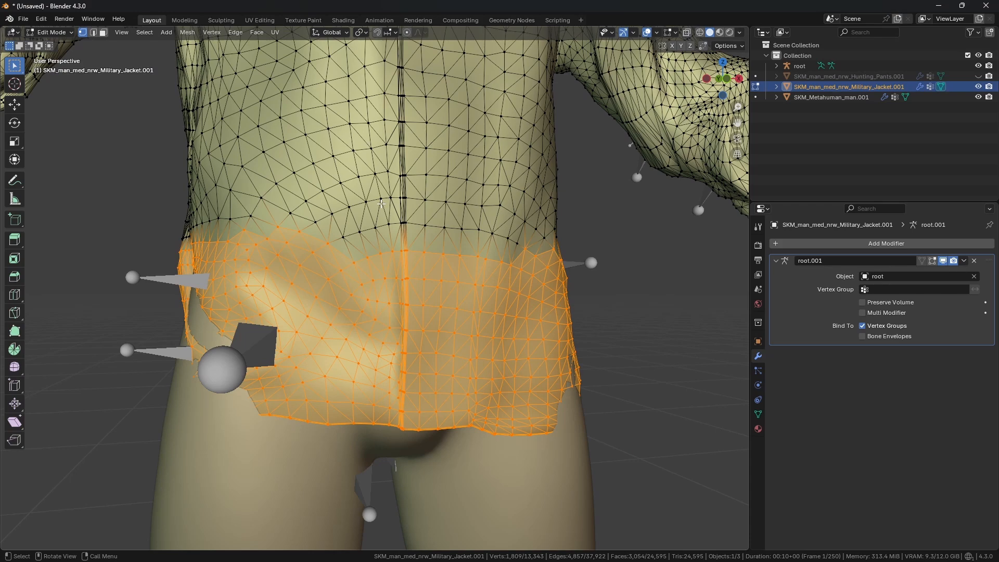
key(x)
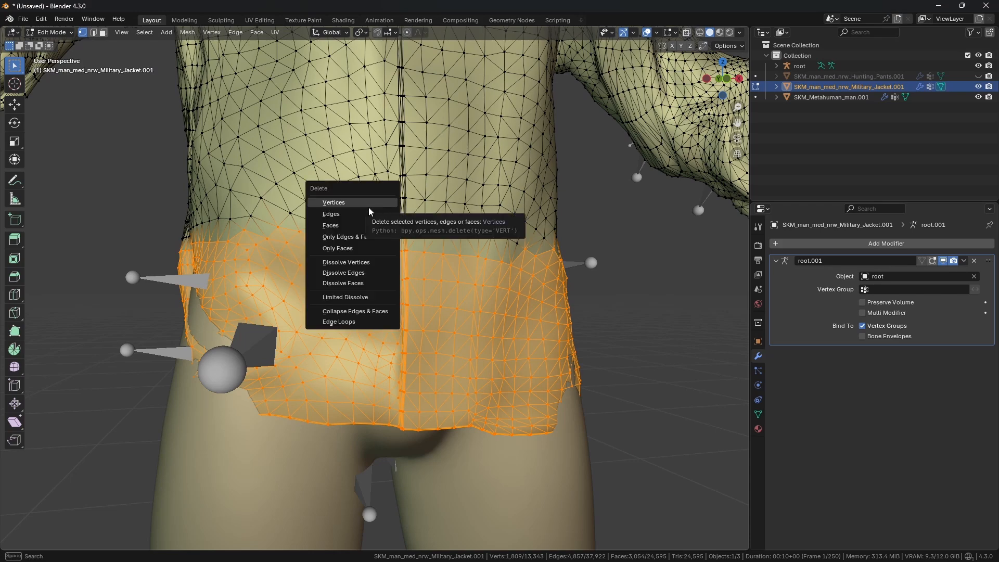
click(357, 225)
Step: Delete a leftover stray vertex at the back of the jacket's hem
middle_drag(359, 231, 538, 276)
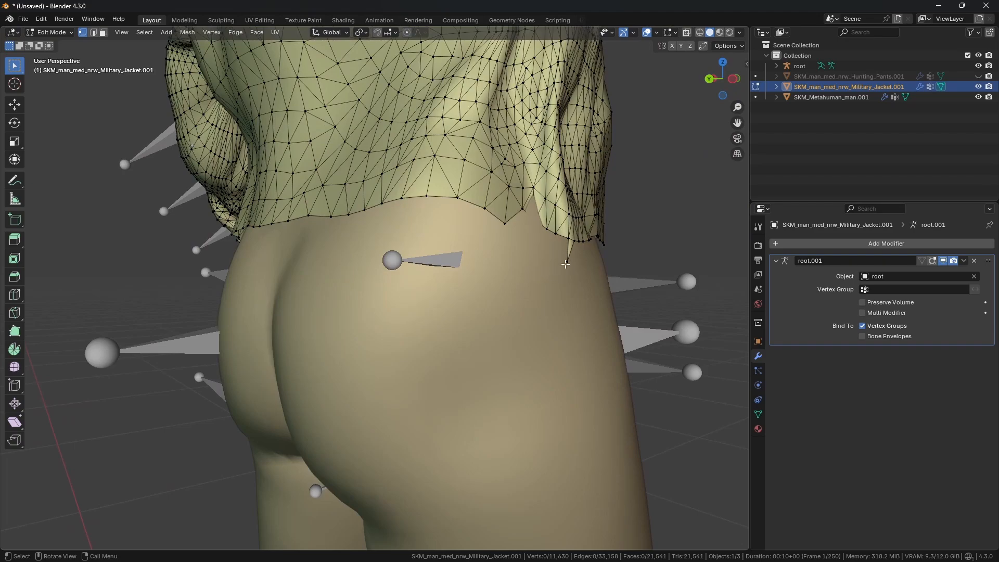
click(566, 264)
key(x)
click(555, 249)
middle_drag(472, 260, 574, 259)
Step: Unhide the pants, check the jacket's waist from behind, and return to object mode
click(978, 77)
scroll(499, 234, down, 3)
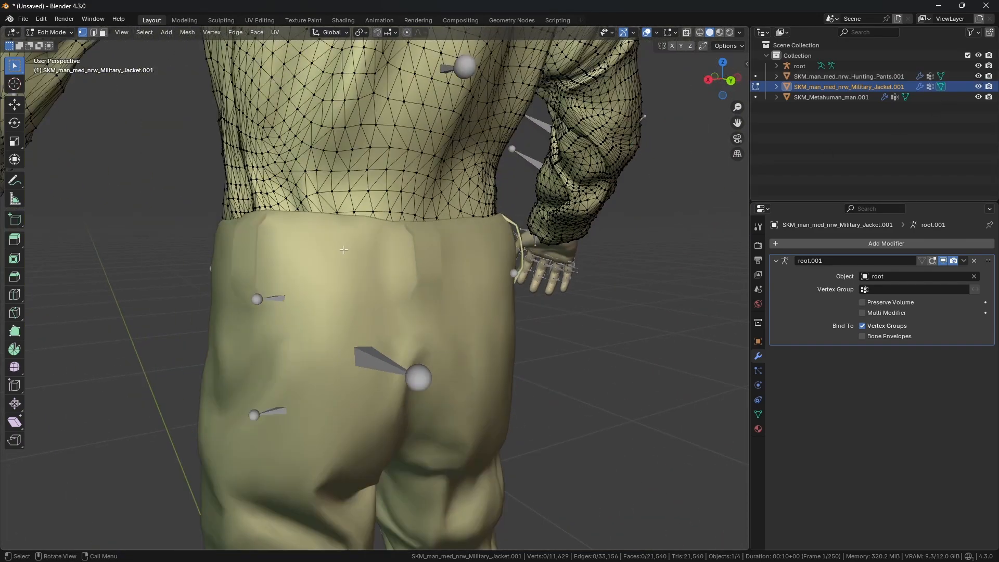
middle_drag(354, 234, 434, 244)
scroll(434, 244, down, 2)
key(ctrl+Tab)
click(302, 231)
middle_drag(301, 231, 377, 258)
scroll(377, 259, down, 2)
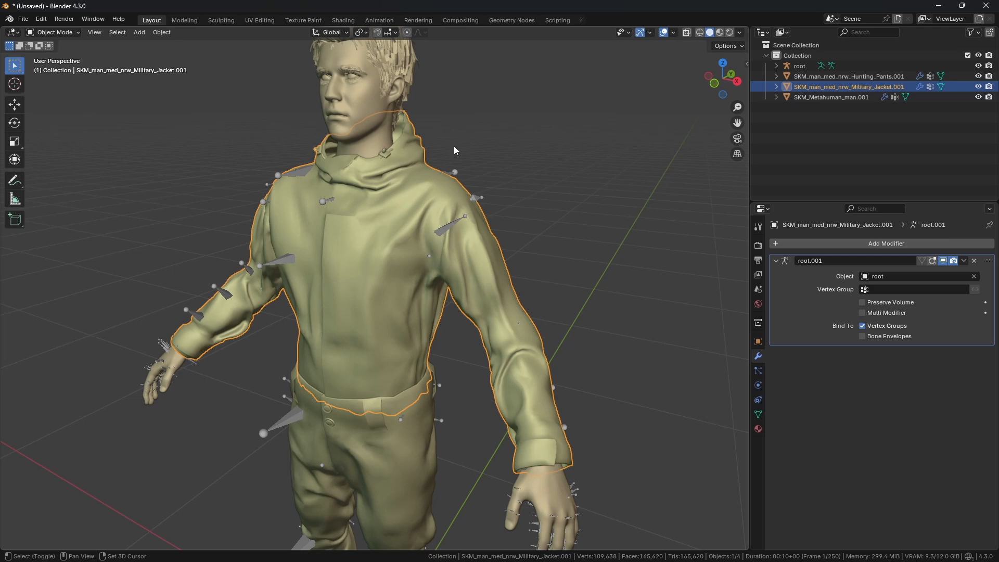
Step: Select the rig with the jacket and export them as SKM_Jacket.fbx to the Desktop, selected objects only
shift+click(447, 227)
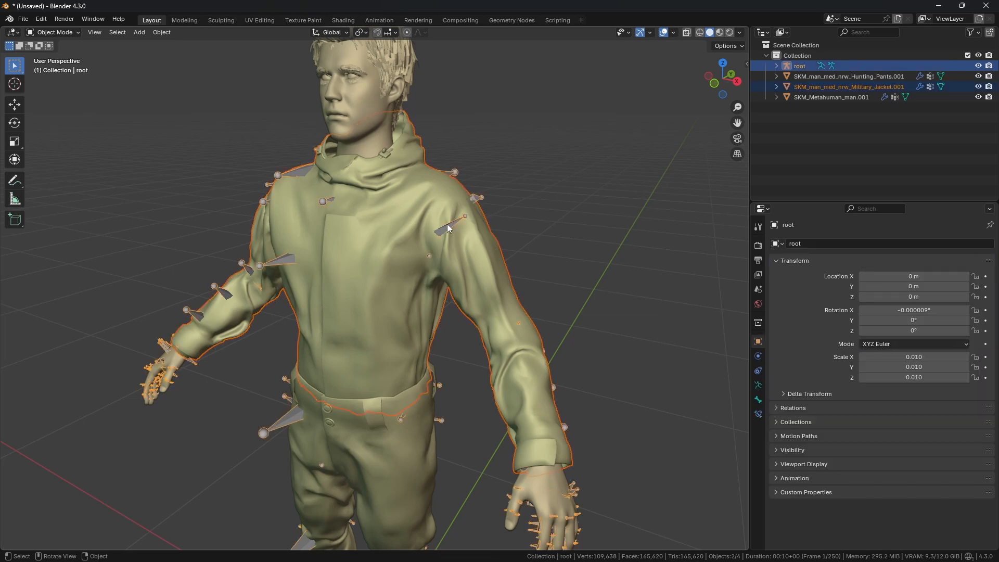
key(q)
click(447, 224)
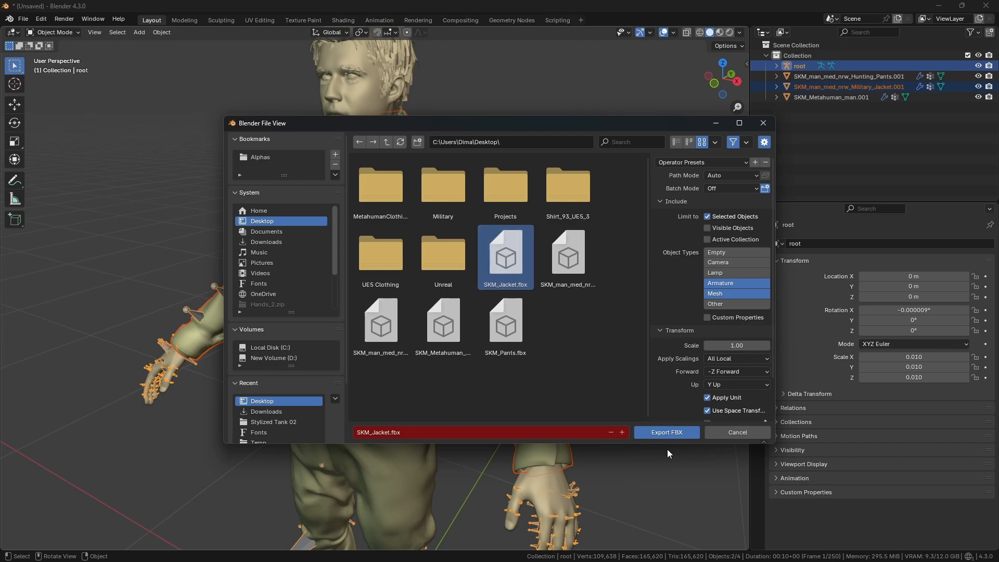
click(666, 433)
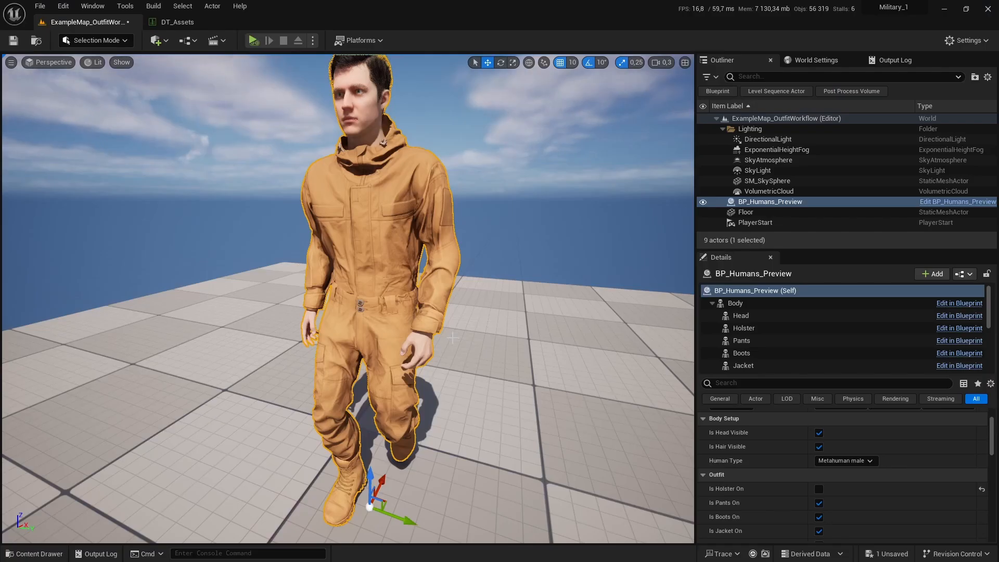
Step: Switch to Unreal, reimport the SKM_Jacket skeletal mesh from its FBX, and save it
key(ctrl+space)
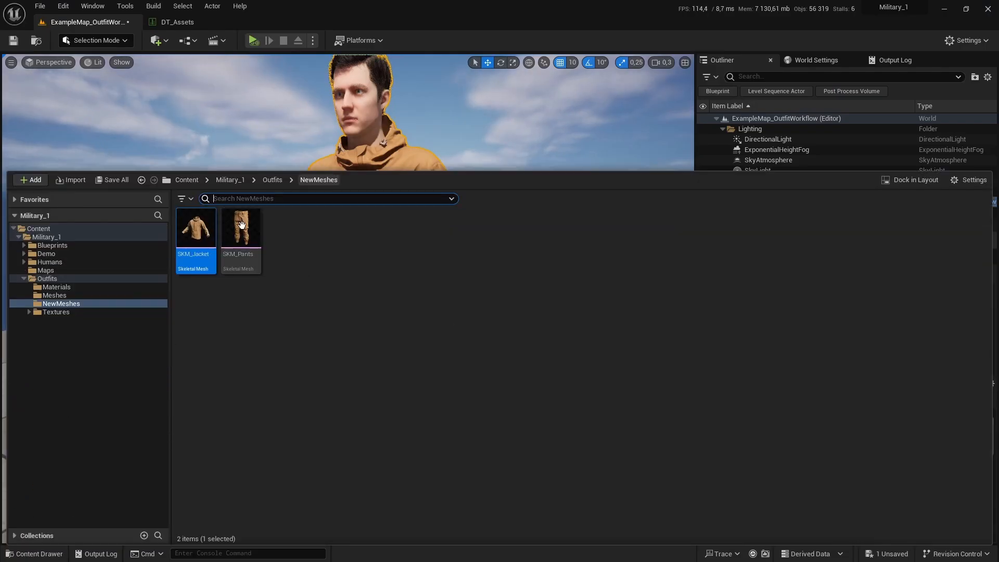
right_click(198, 229)
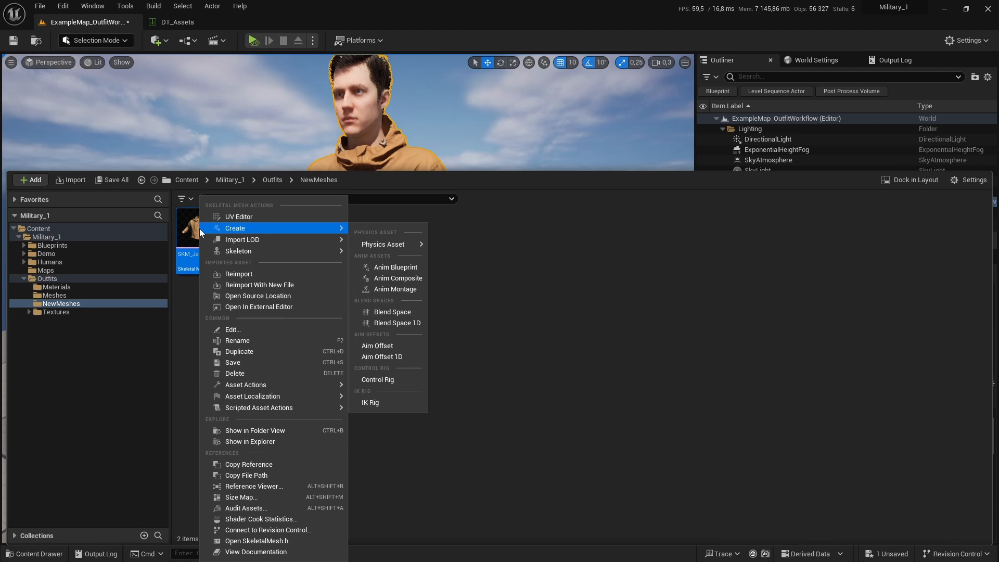
click(237, 274)
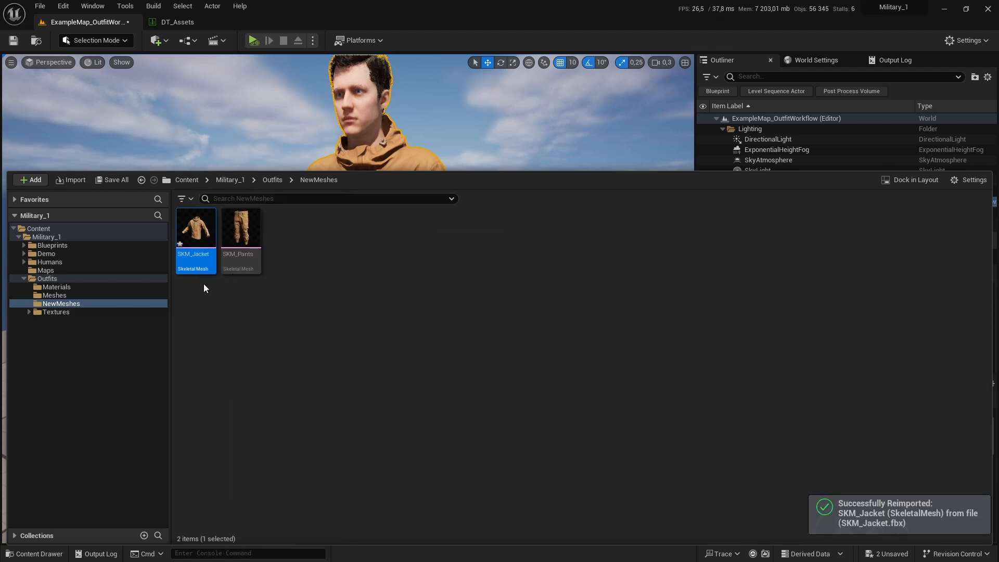
key(ctrl+s)
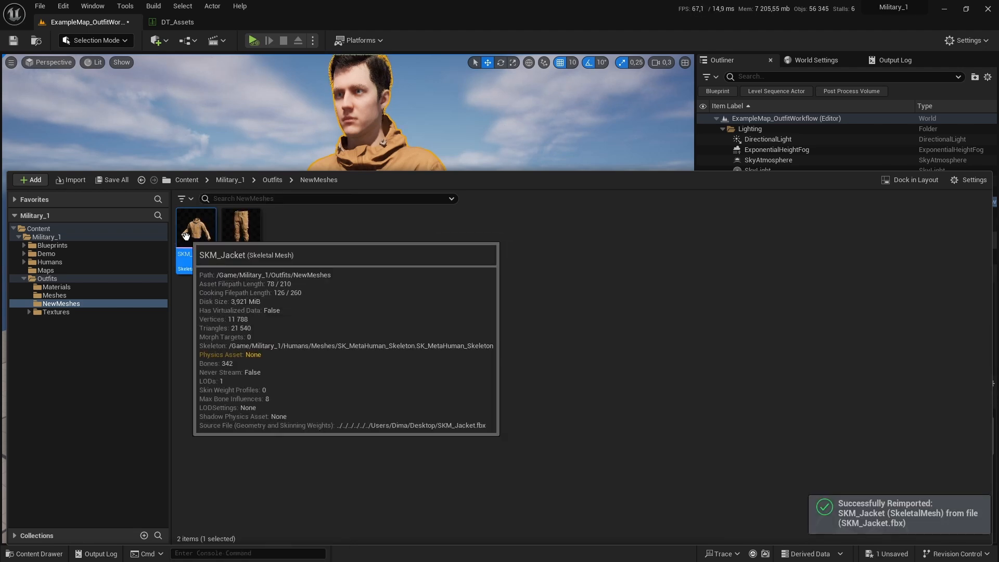
Step: Open SKM_Jacket in the mesh editor and inspect its trimmed hem
double_click(189, 235)
alt+drag(401, 324, 392, 328)
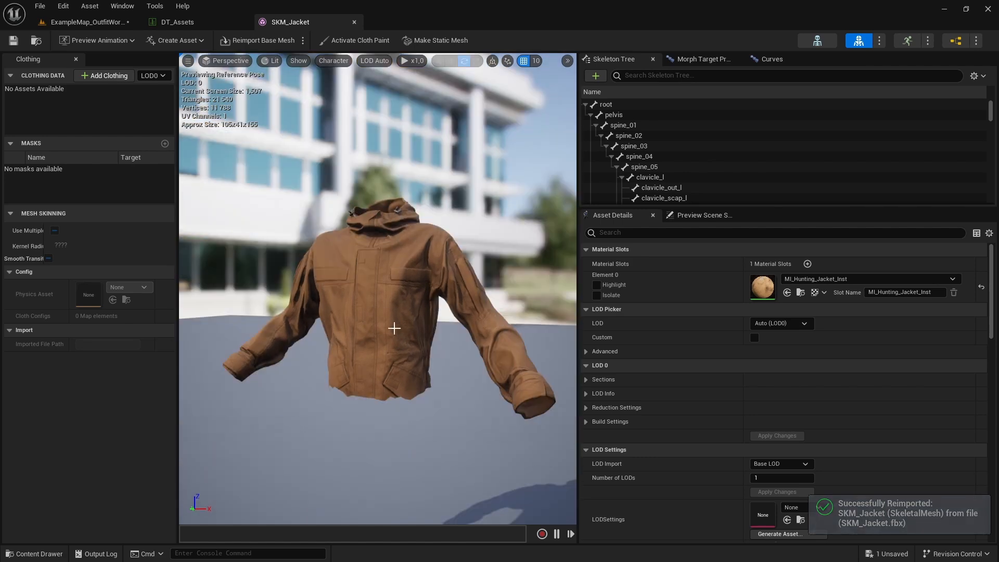
middle_drag(392, 328, 393, 364)
alt+drag(393, 329, 442, 385)
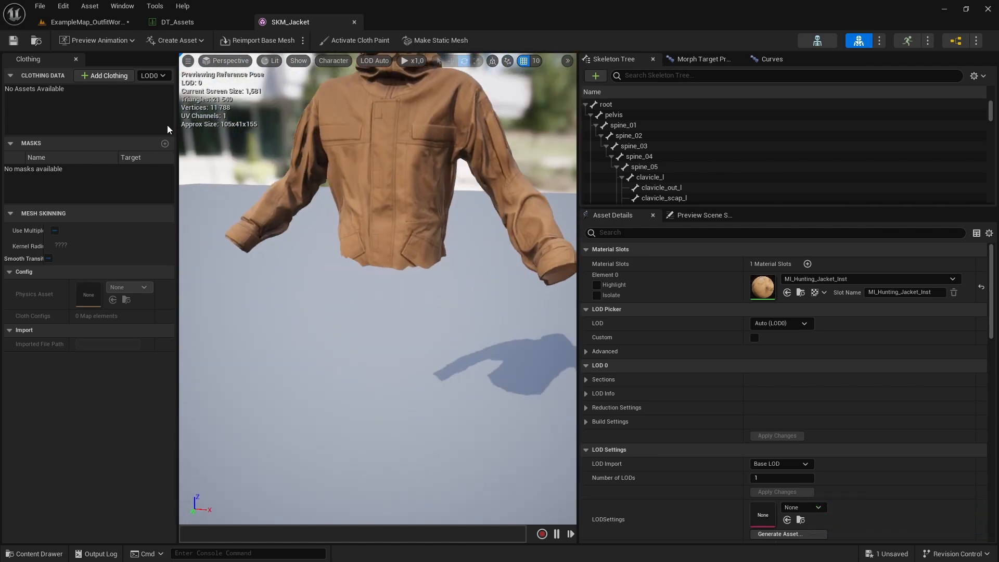
Step: Return to the level and start Play in Editor to test the jacket on the animated character
click(110, 25)
right_drag(333, 208, 346, 234)
key(w)
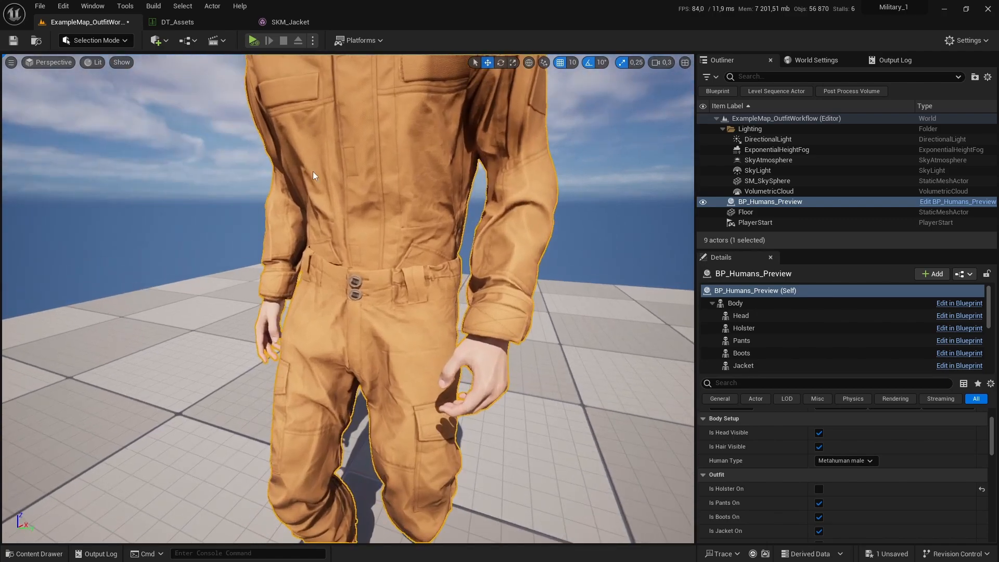
key(alt+p)
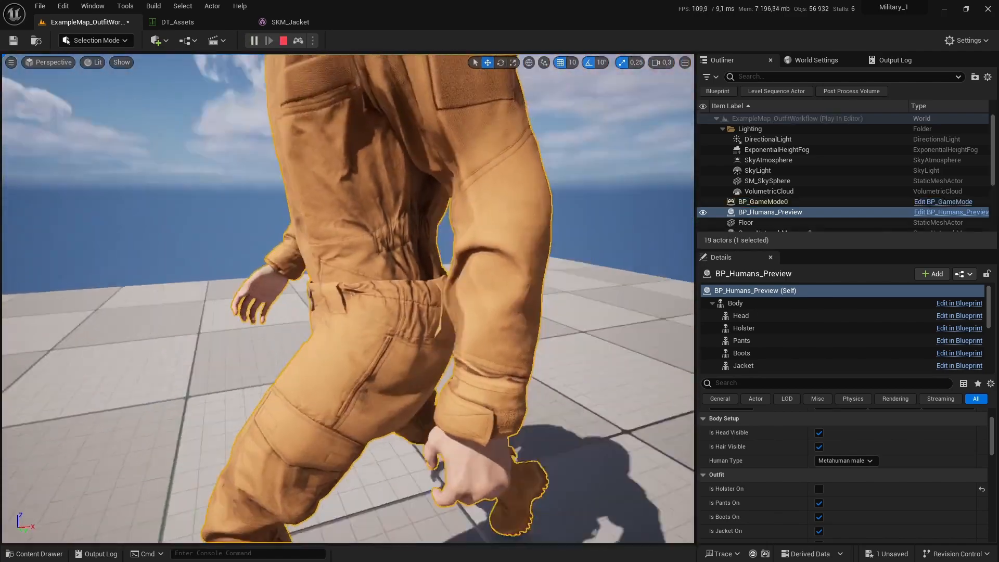